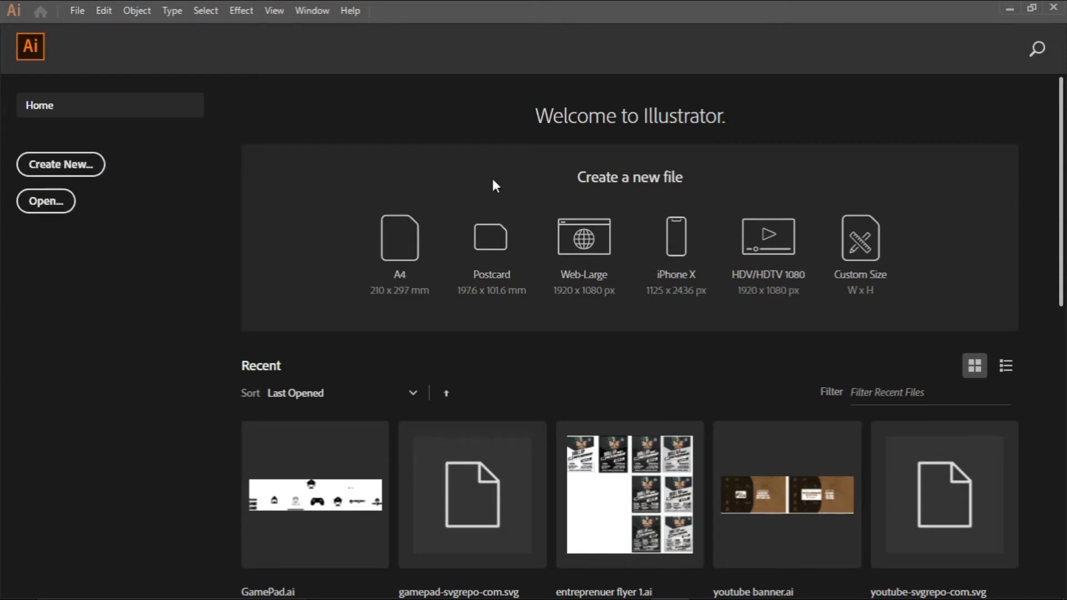
Create a new 1000 x 1000 px document with one artboard
left_click(595, 288)
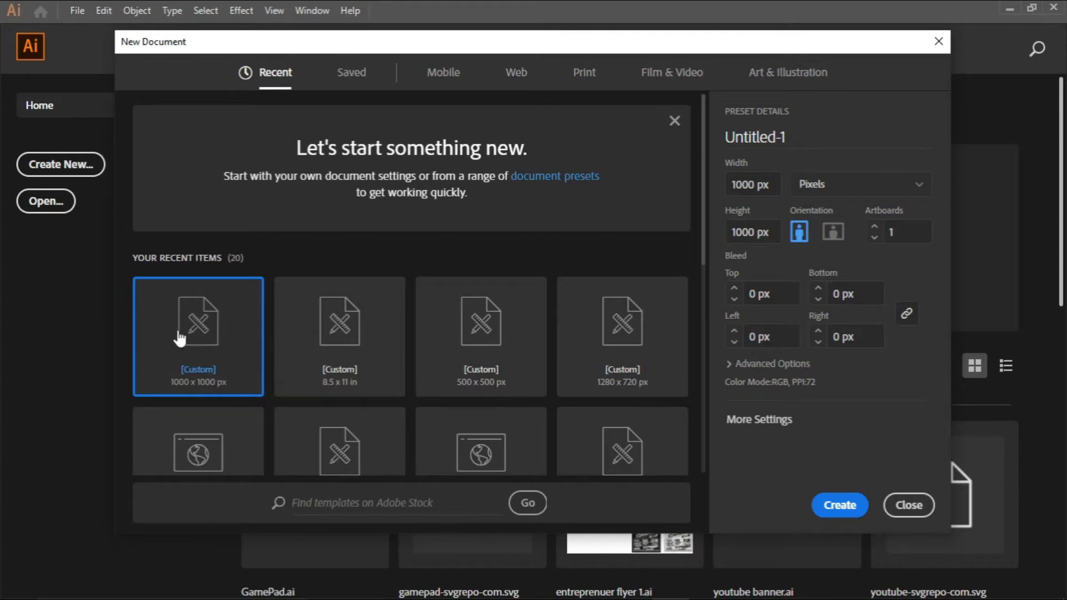
left_click(838, 503)
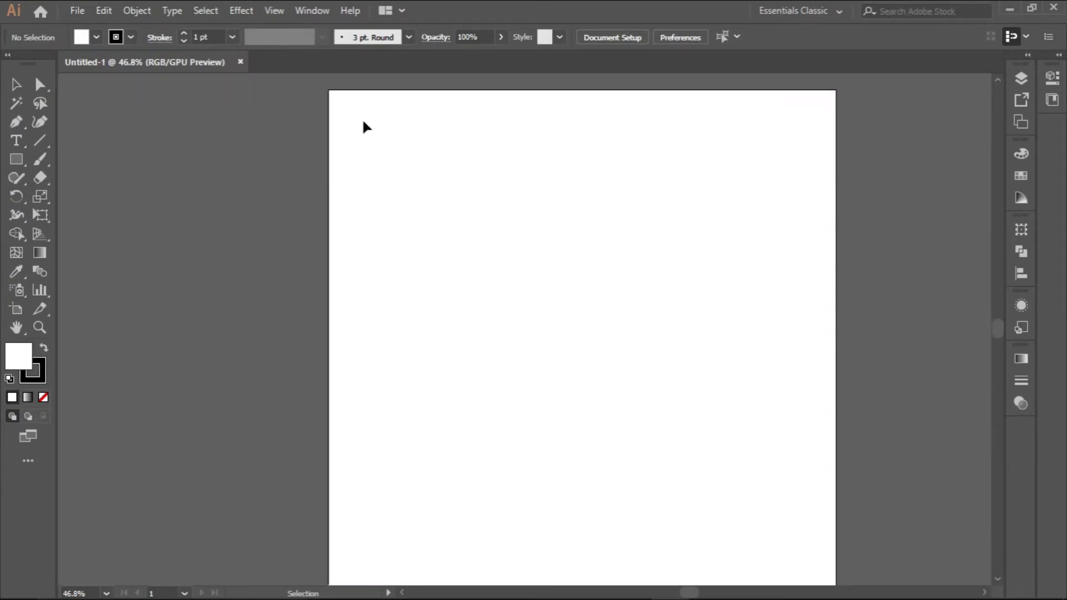
left_click(272, 17)
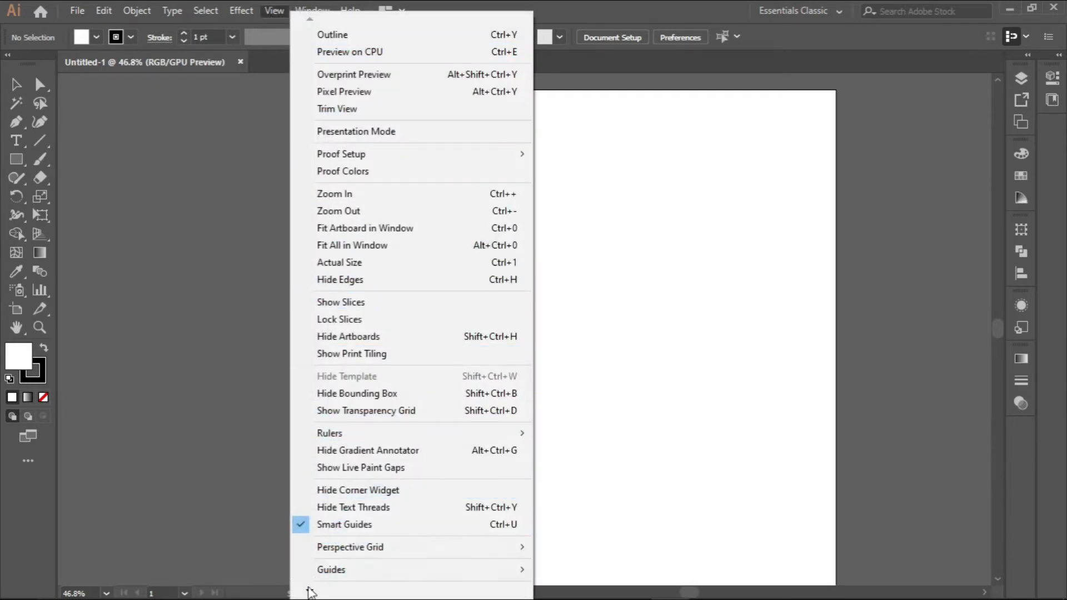
mouse_move(309, 590)
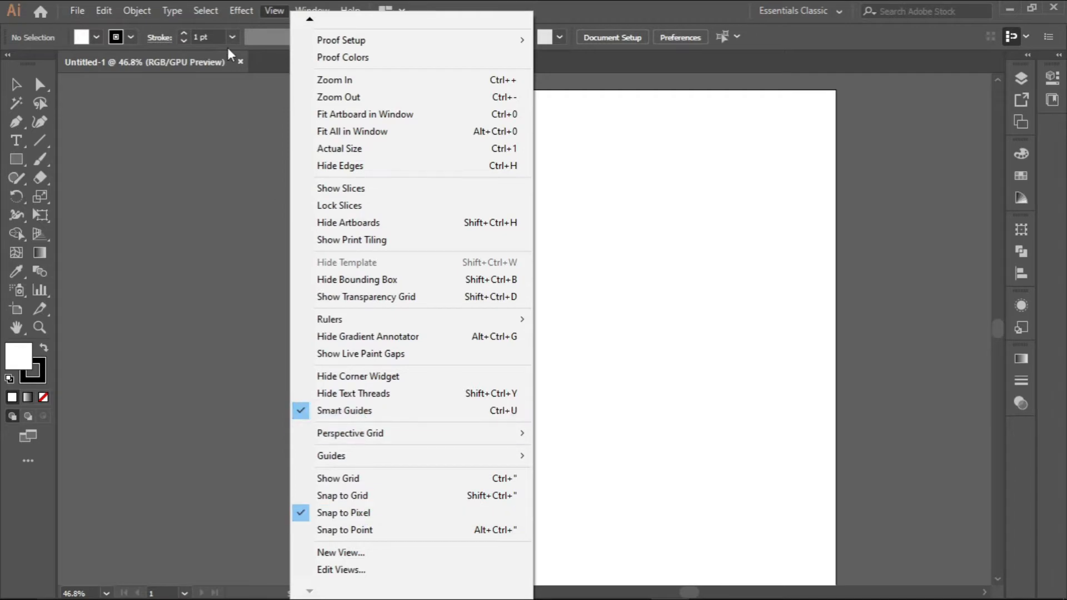
left_click(266, 11)
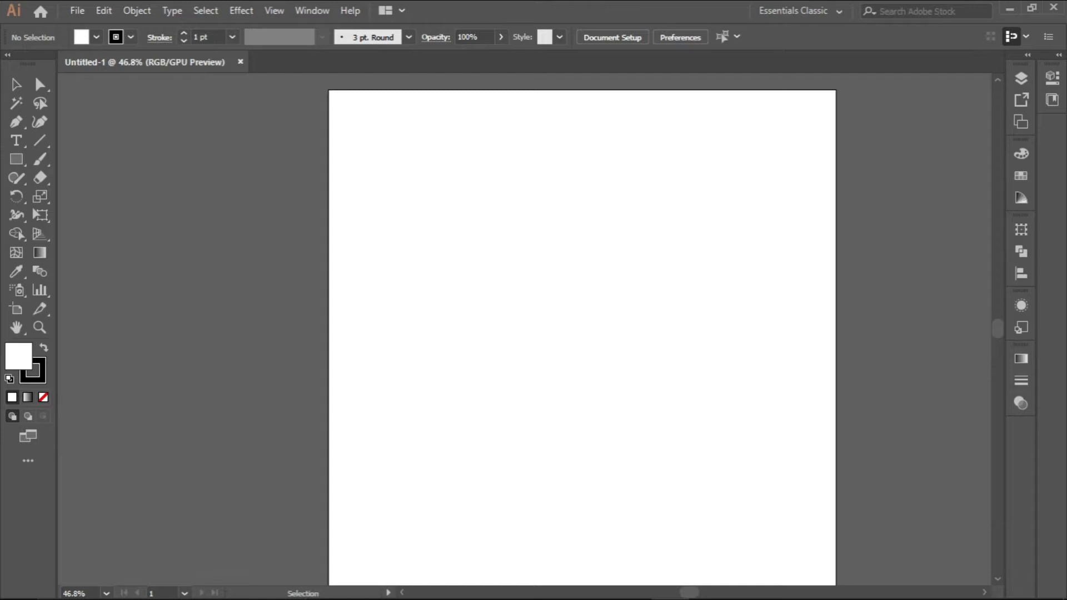
Duplicate the artboard twice to the right to make a row of three 1000 x 1000 px artboards
scroll(520, 362, "down", 4)
left_click_drag(585, 342, 404, 309)
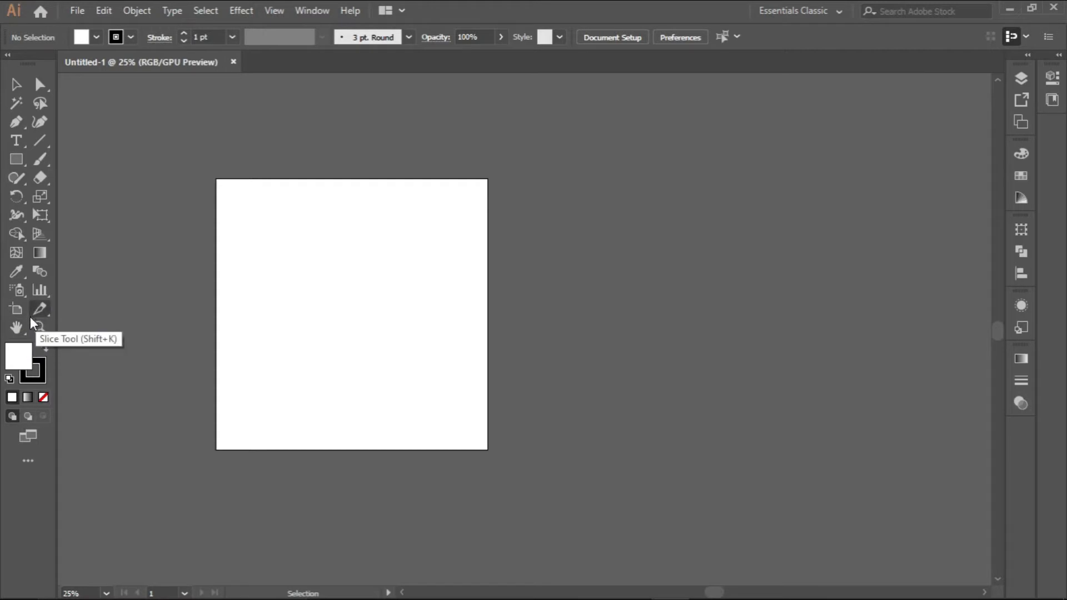
left_click(16, 308)
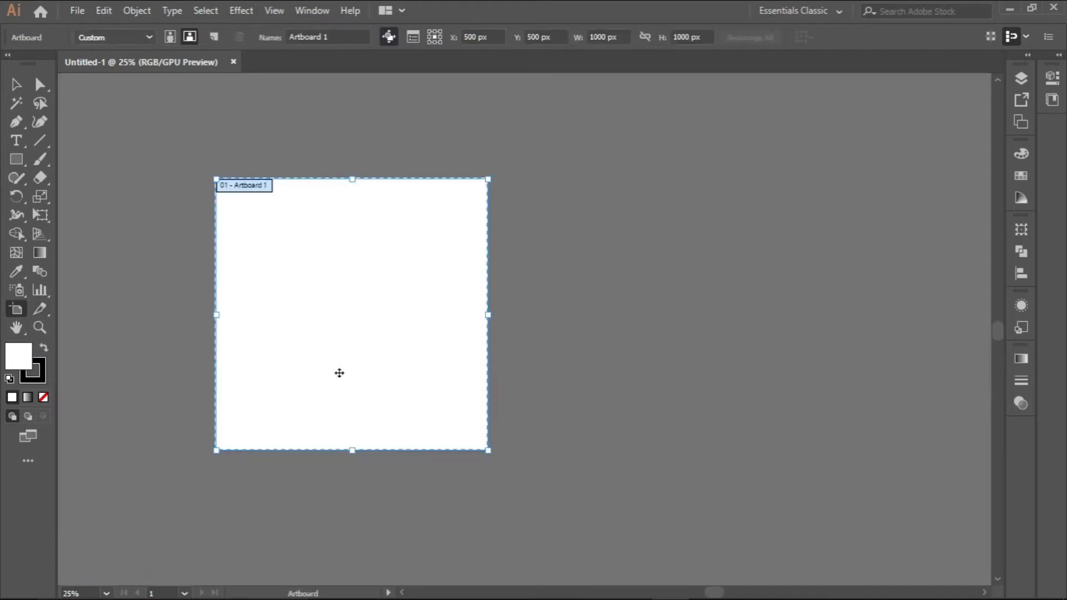
left_click_drag(345, 375, 641, 361)
left_click_drag(798, 359, 434, 355)
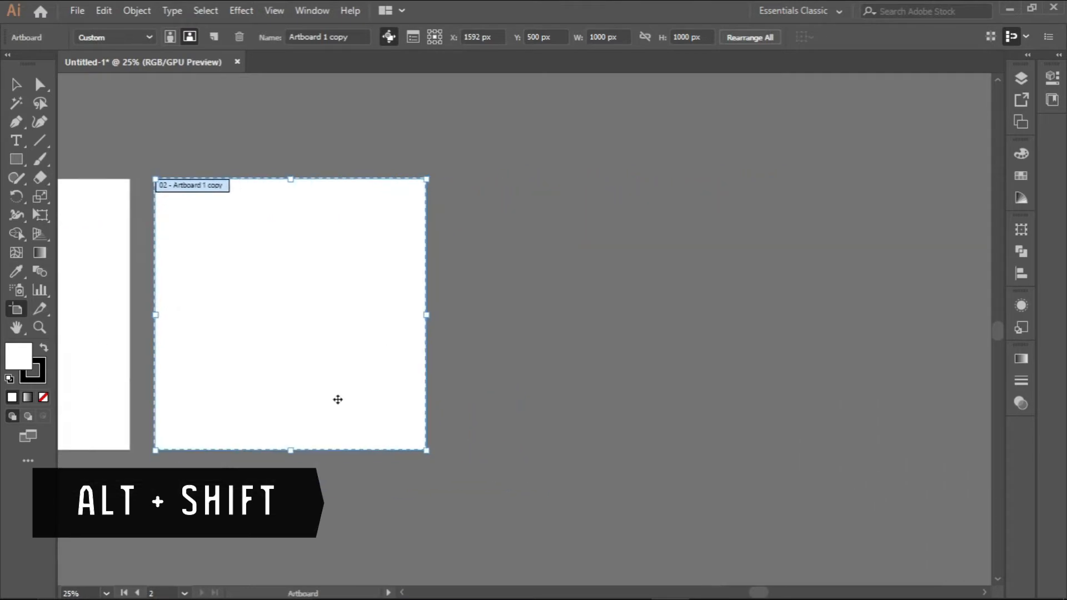
left_click_drag(307, 403, 600, 358)
left_click_drag(356, 331, 617, 366)
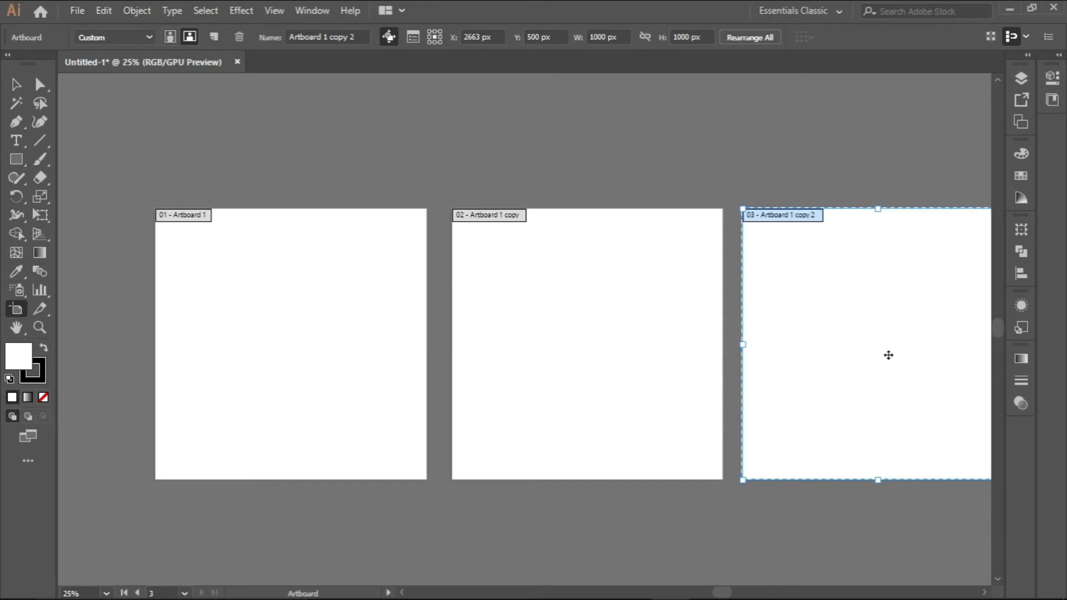
Draw an upright ellipse about 168 px wide and 303 px high in the upper-left area of the first artboard
left_click(229, 345)
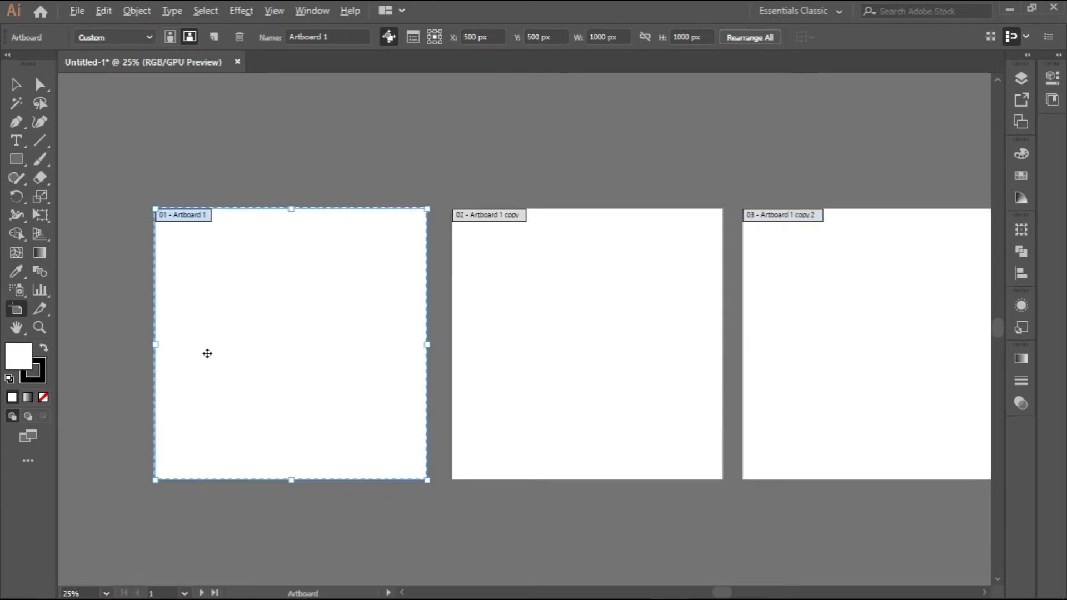
scroll(207, 352, "up", 3)
scroll(205, 354, "down", 2)
left_click_drag(211, 358, 285, 345)
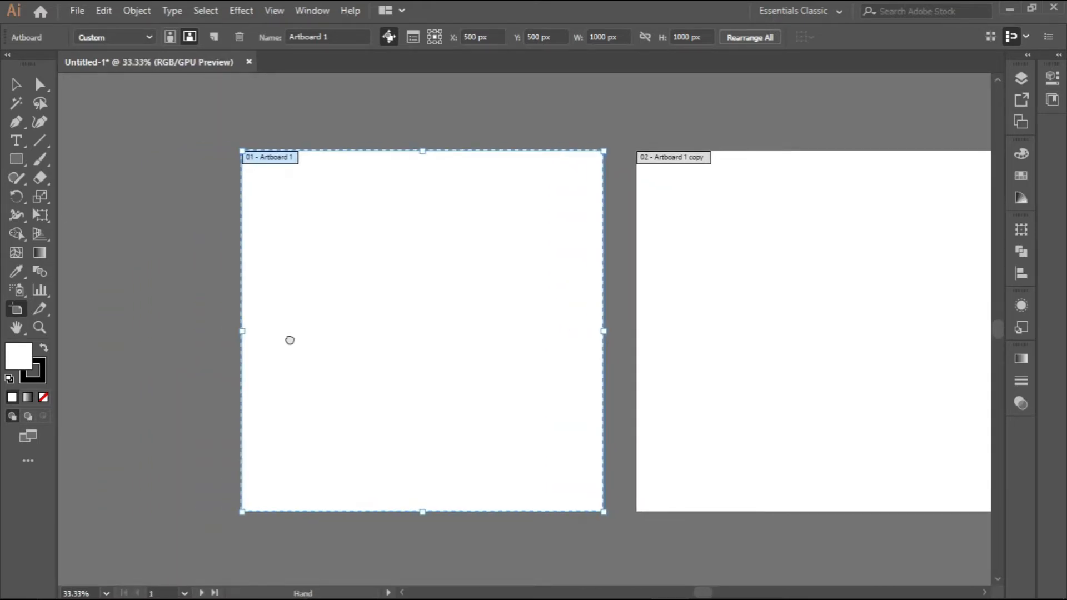
left_click(15, 84)
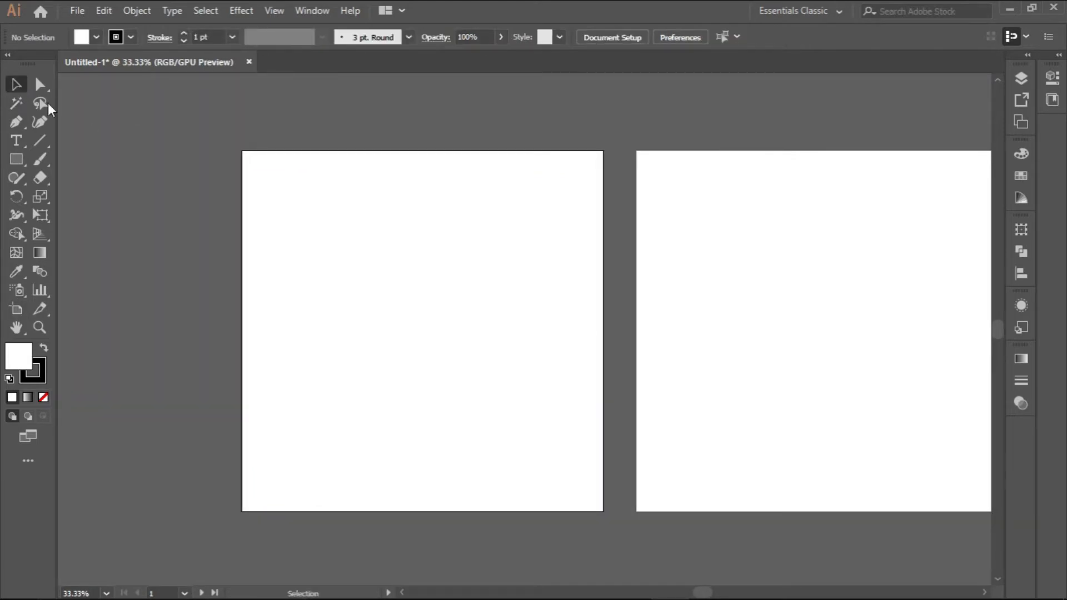
left_click(15, 159)
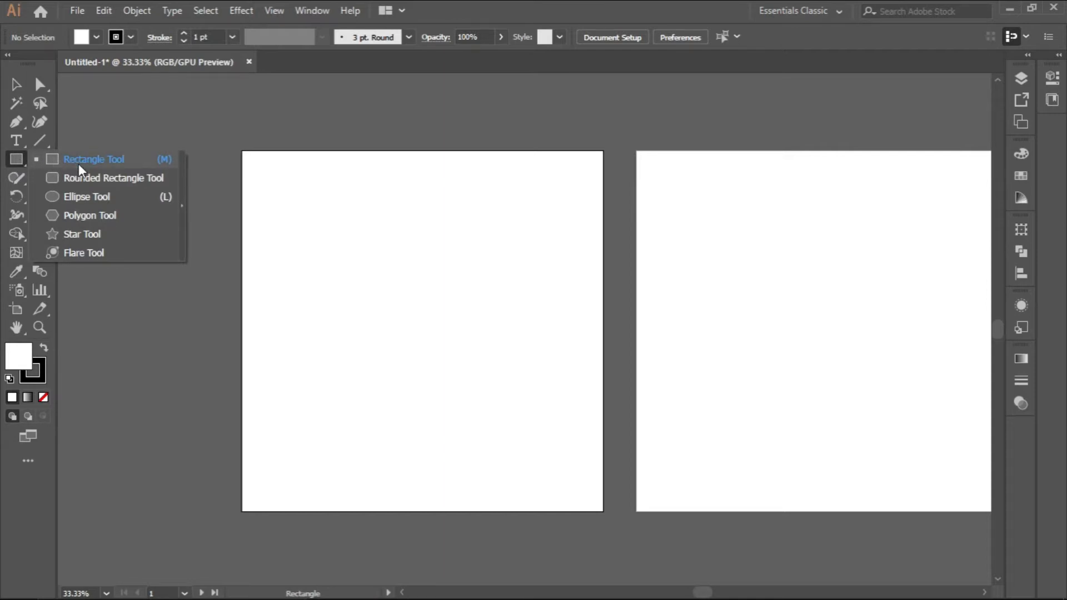
left_click(90, 197)
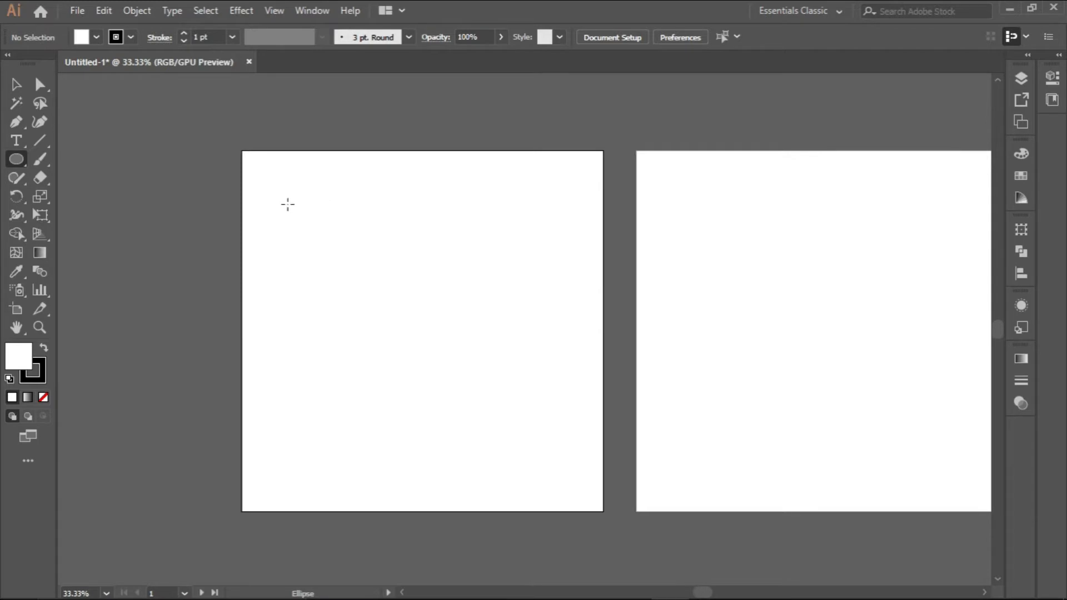
left_click_drag(287, 204, 330, 282)
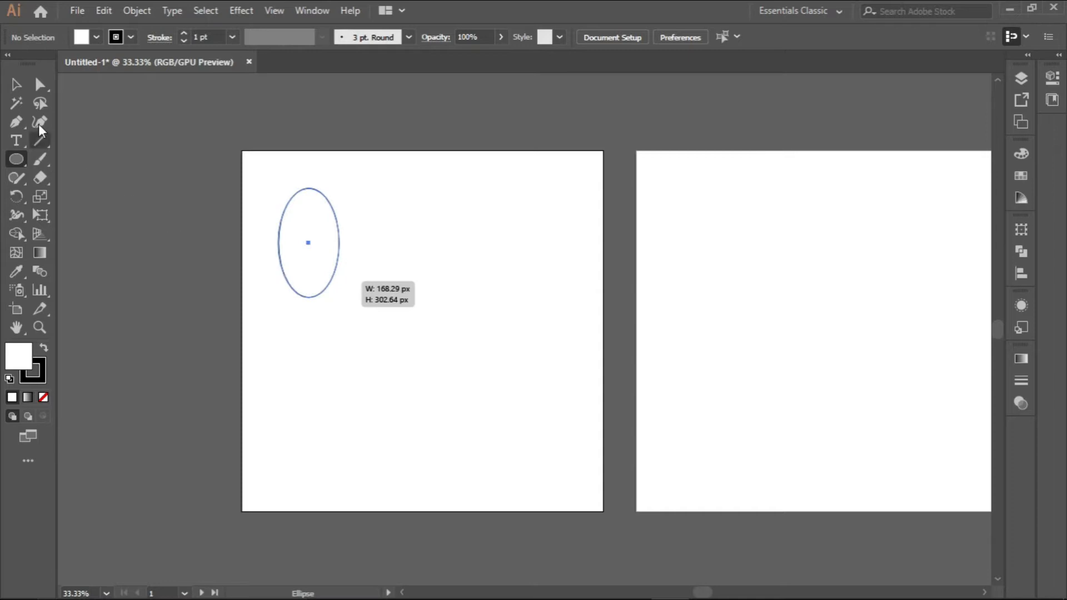
Remove the ellipse's fill, leaving only its 1 pt black stroke
left_click(17, 85)
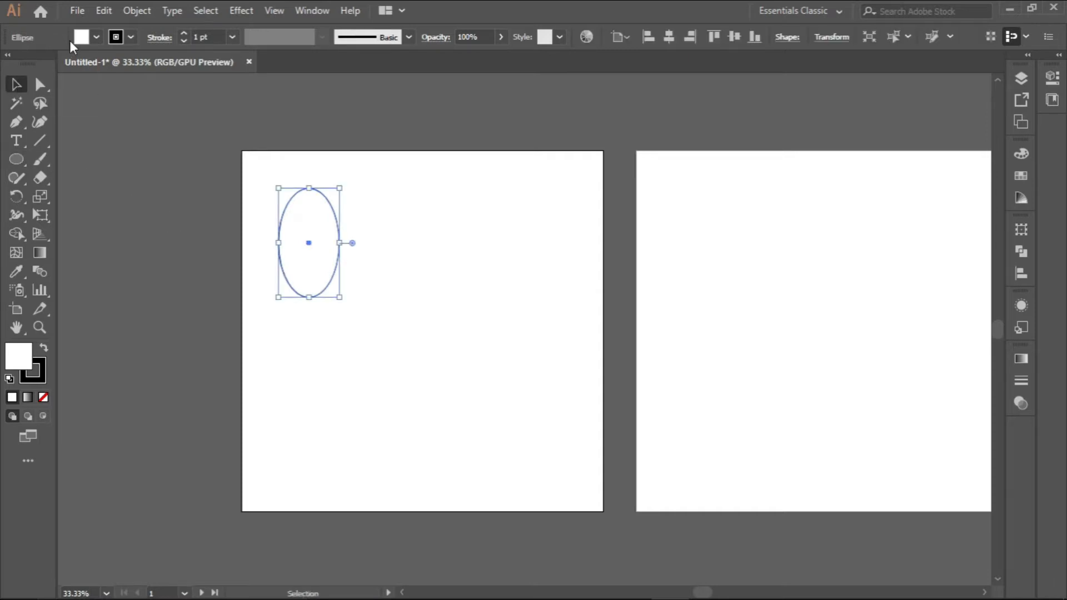
left_click(95, 36)
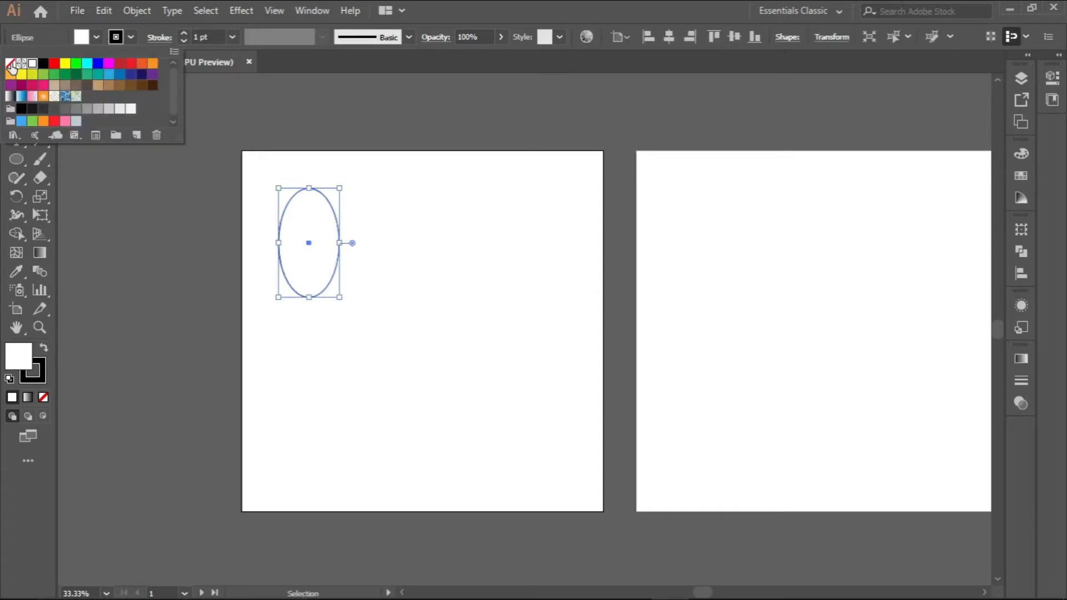
left_click(10, 63)
left_click(93, 36)
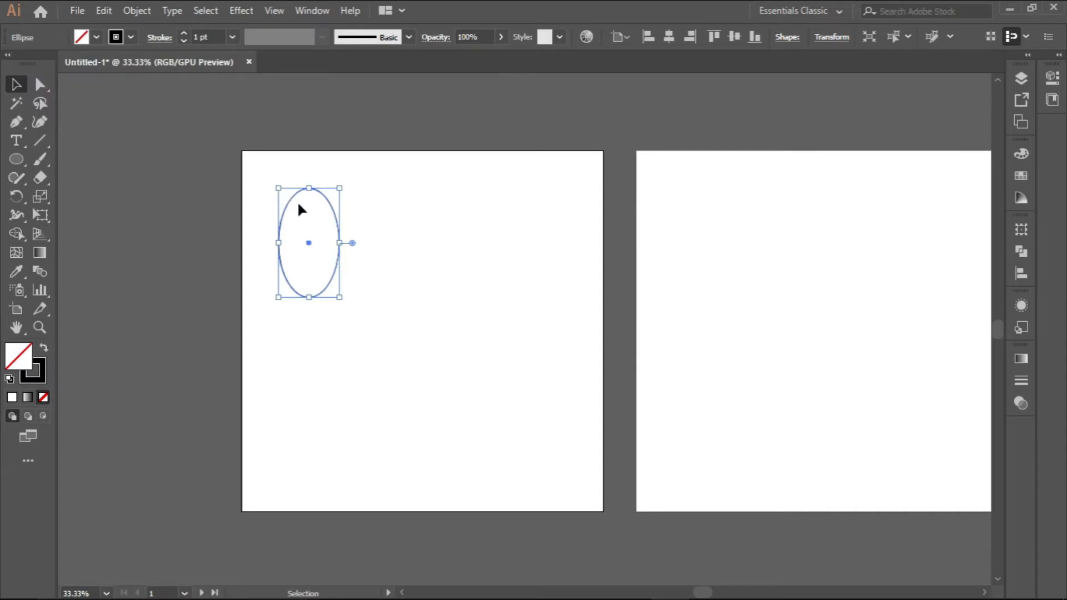
Center the ellipse vertically on the first artboard and move it right, closer to the artboard's middle
left_click(734, 37)
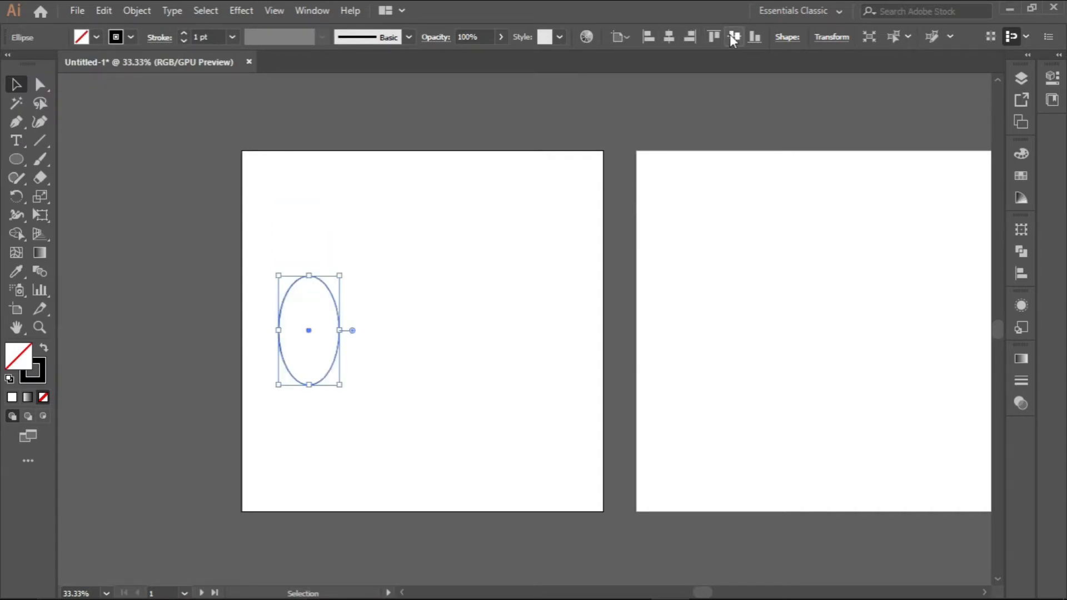
scroll(352, 291, "down", 1)
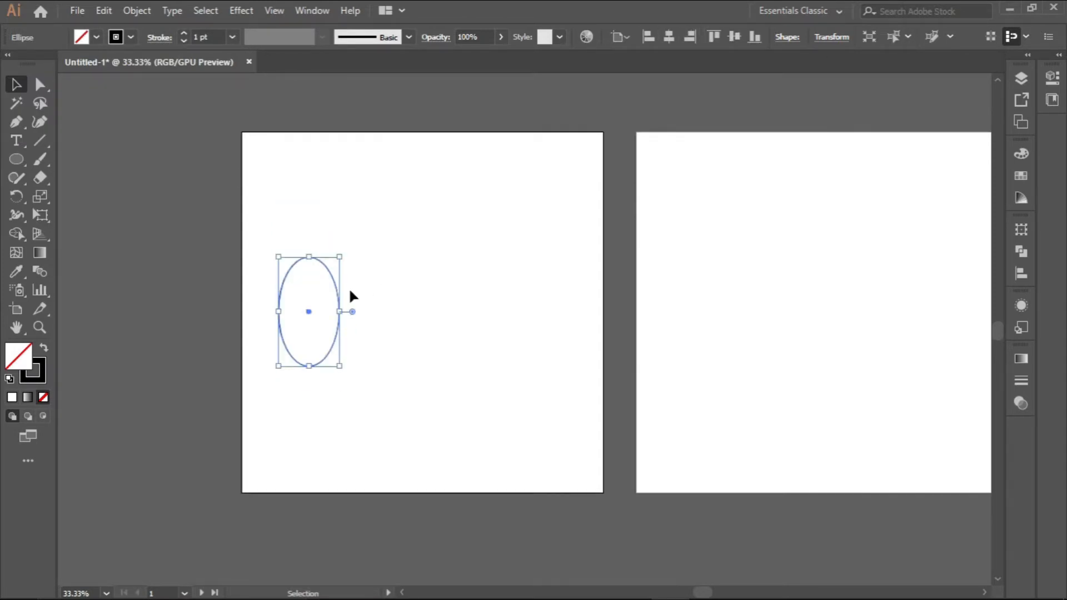
key("space")
mouse_move(339, 346)
left_mouse_down()
mouse_move(308, 351)
mouse_move(291, 338)
mouse_move(344, 331)
left_mouse_up()
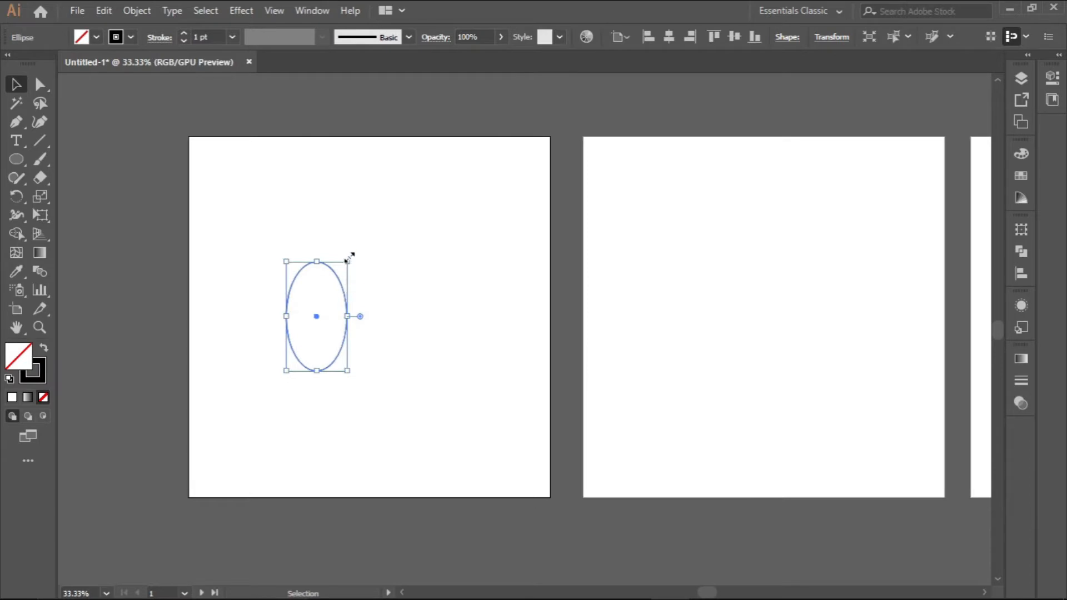
Rotate the ellipse clockwise so that its upper end leans to the right
scroll(313, 284, "up", 1)
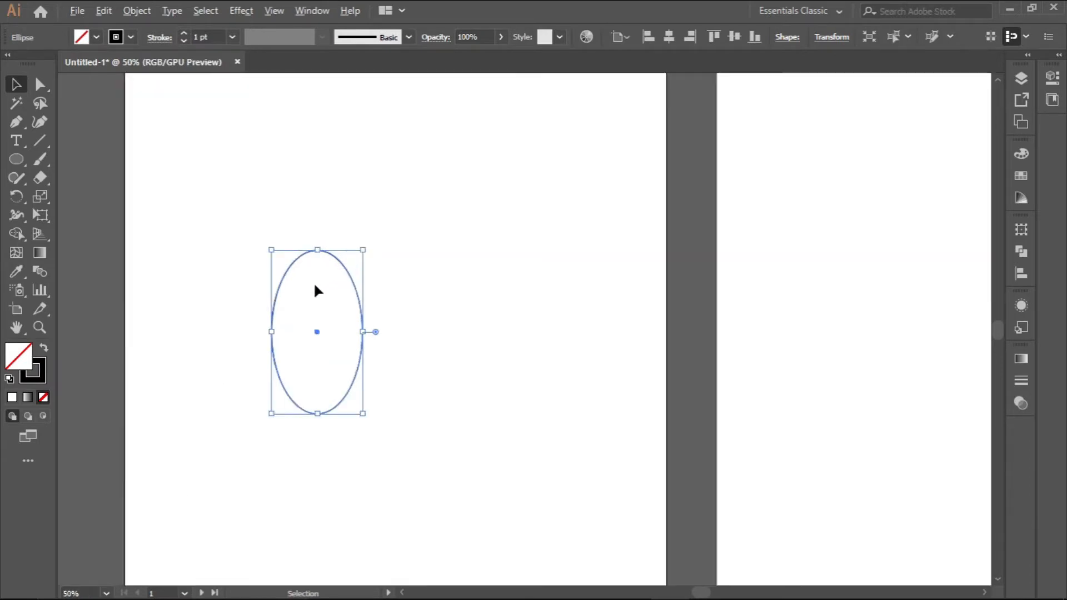
scroll(364, 251, "up", 2)
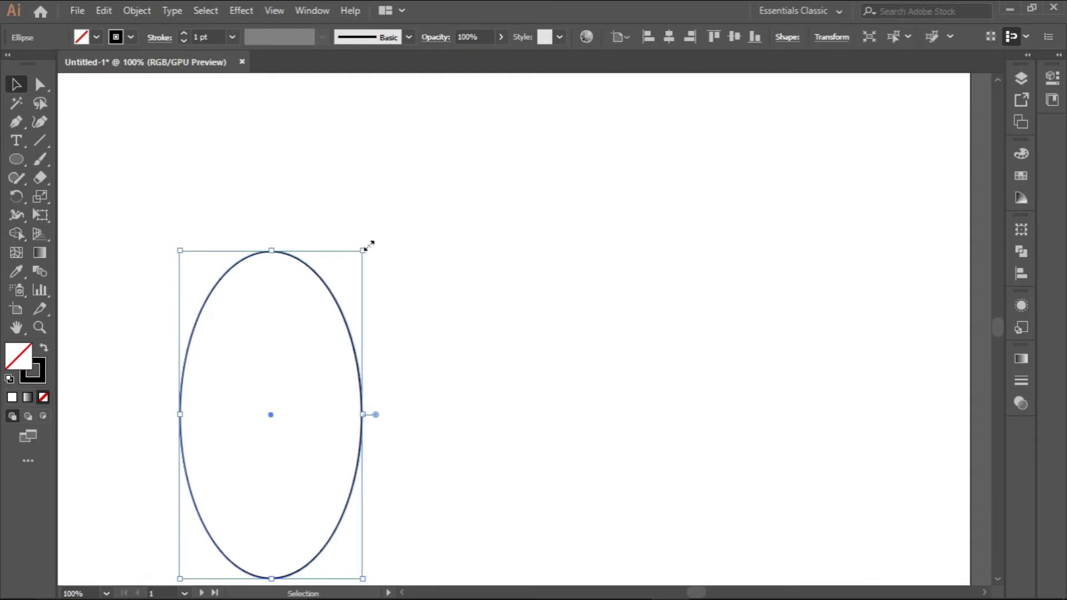
left_click_drag(374, 243, 422, 278)
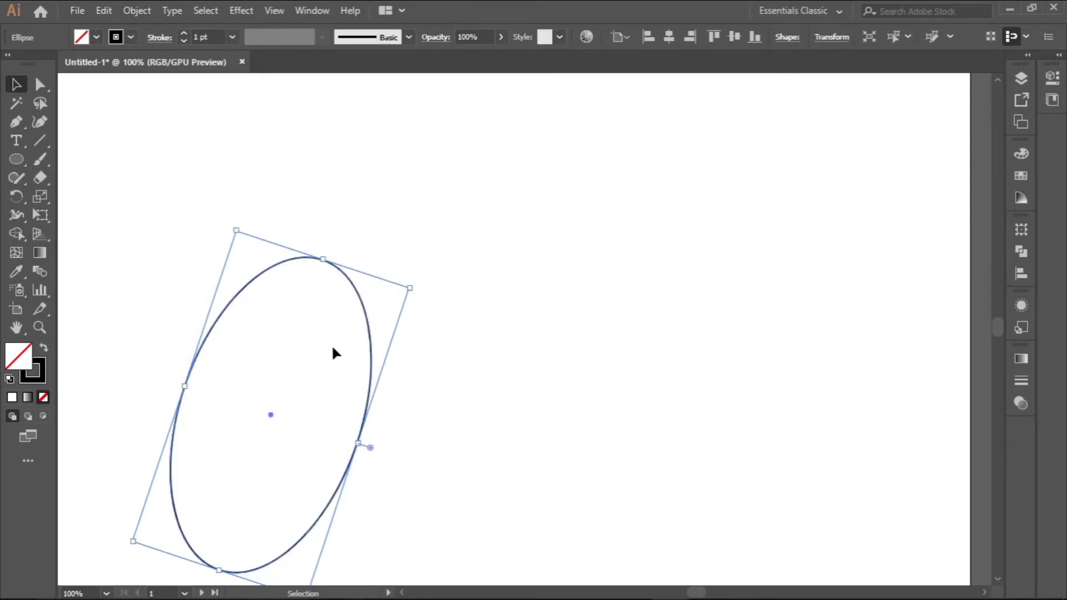
scroll(321, 349, "down", 3)
left_click(380, 346)
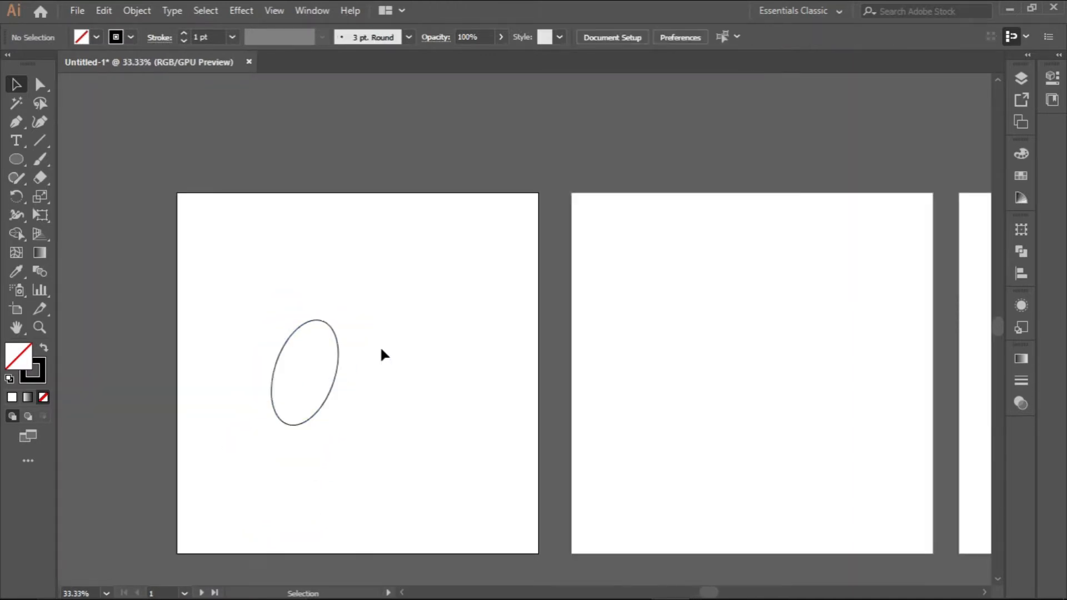
Fine-tune the ellipse's rotation so that it leans slightly less to the right
left_click(336, 342)
scroll(336, 339, "up", 2)
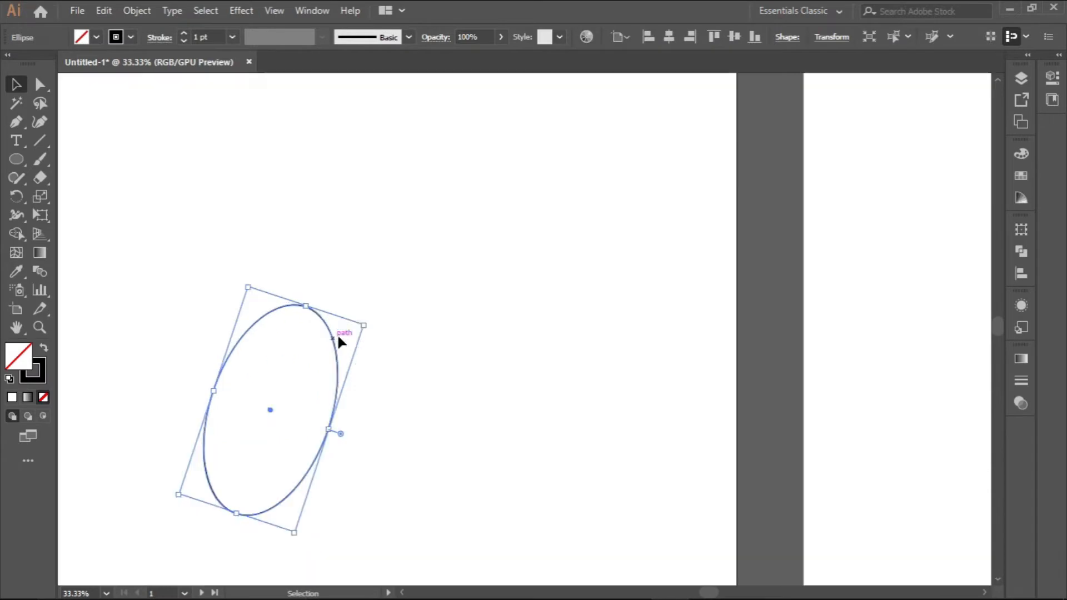
left_click_drag(364, 321, 362, 307)
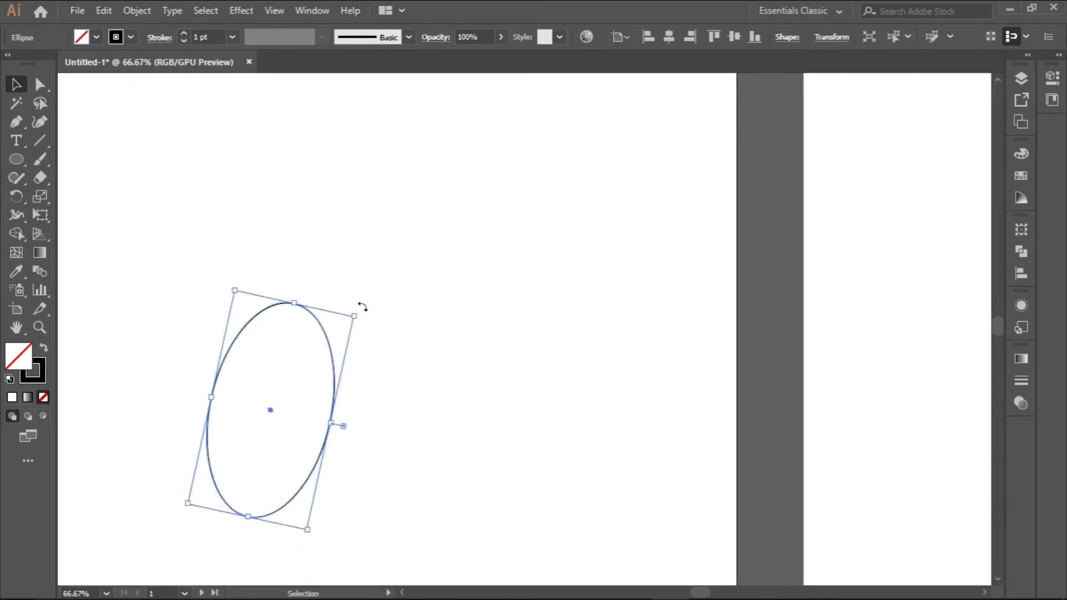
scroll(343, 353, "down", 2)
left_click(459, 407)
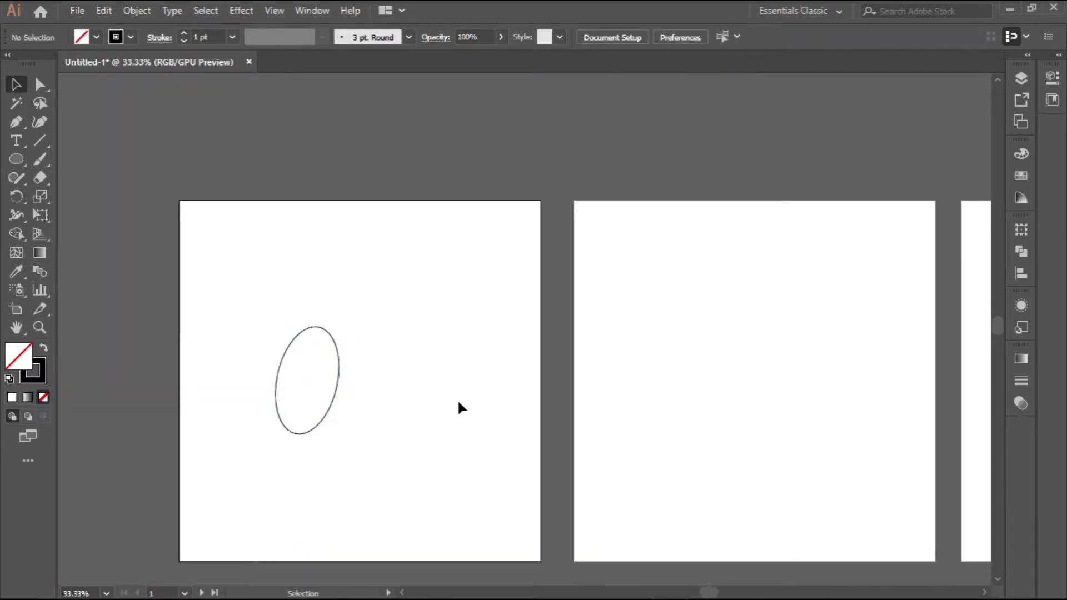
left_click(339, 352)
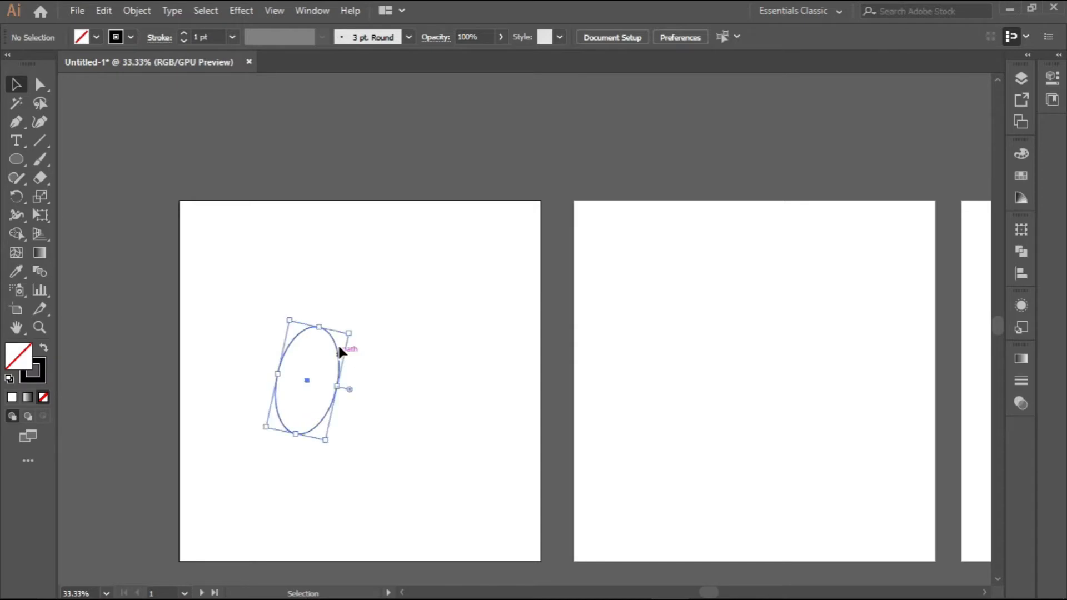
scroll(338, 344, "up", 2)
left_click_drag(363, 314, 363, 321)
left_click(365, 368)
scroll(361, 359, "down", 2)
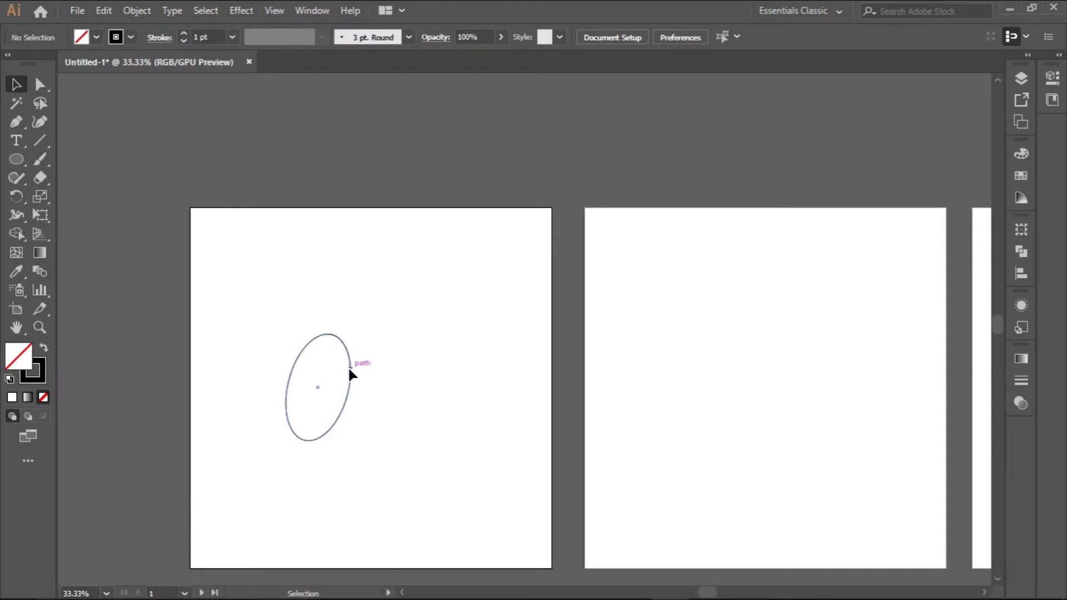
Reflect a copy of the tilted ellipse across the vertical axis so the two ellipses cross
left_click(349, 368)
right_click(349, 369)
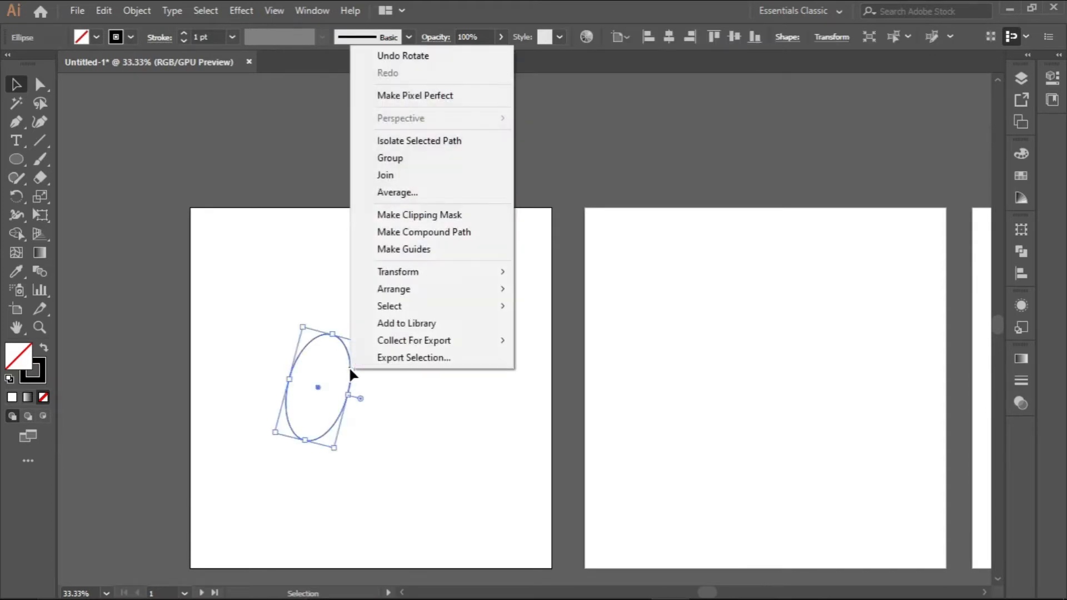
mouse_move(434, 281)
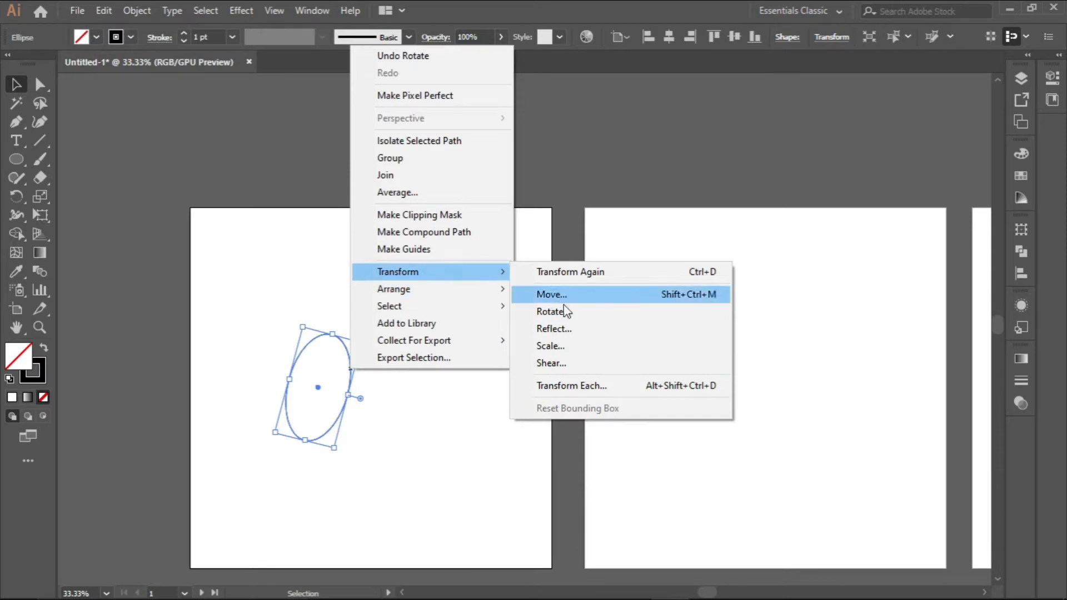
left_click(572, 336)
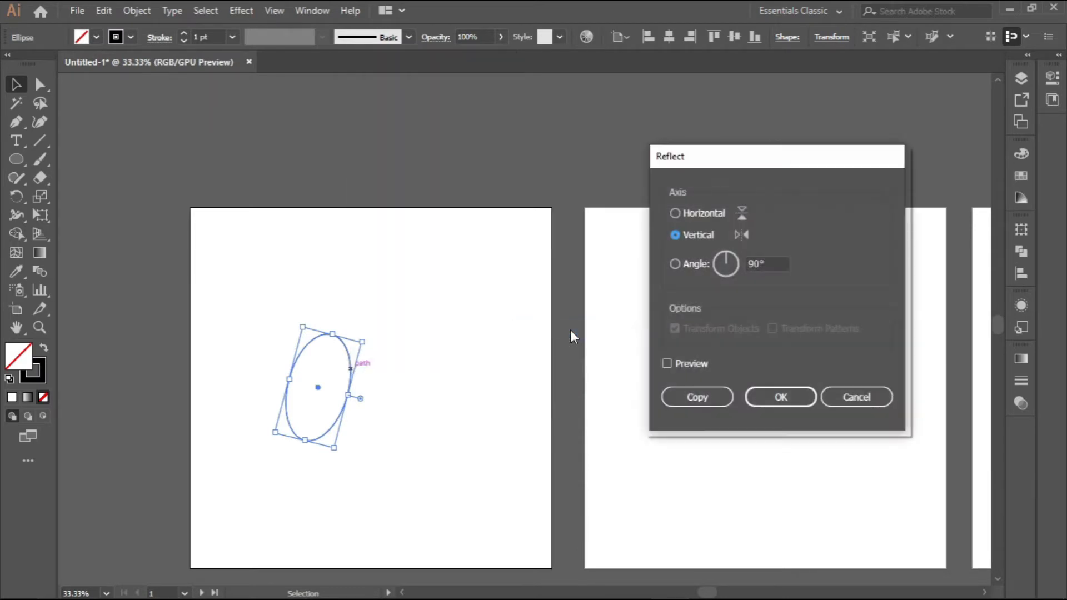
left_click(674, 362)
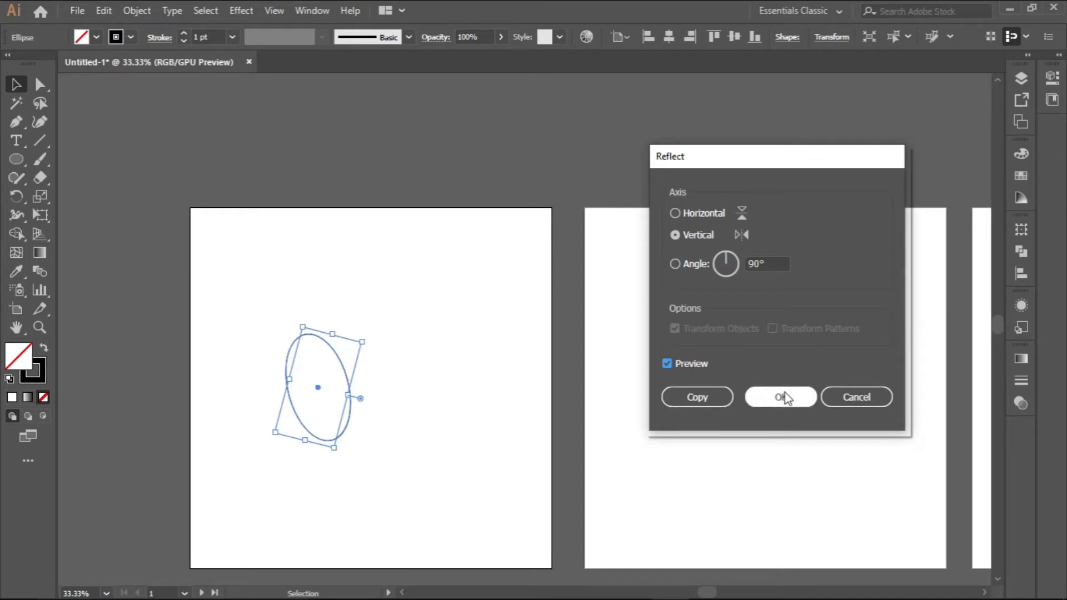
left_click(698, 397)
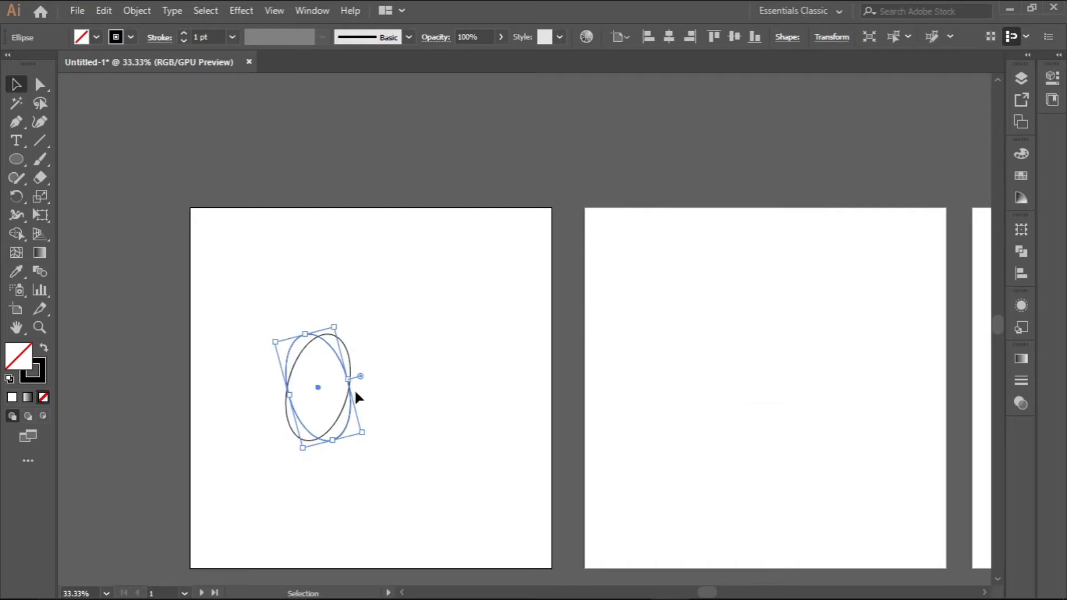
Move the reflected ellipse straight out to the right of the original, leaving a wide gap between the two
left_click_drag(352, 405, 461, 375)
left_click(484, 491)
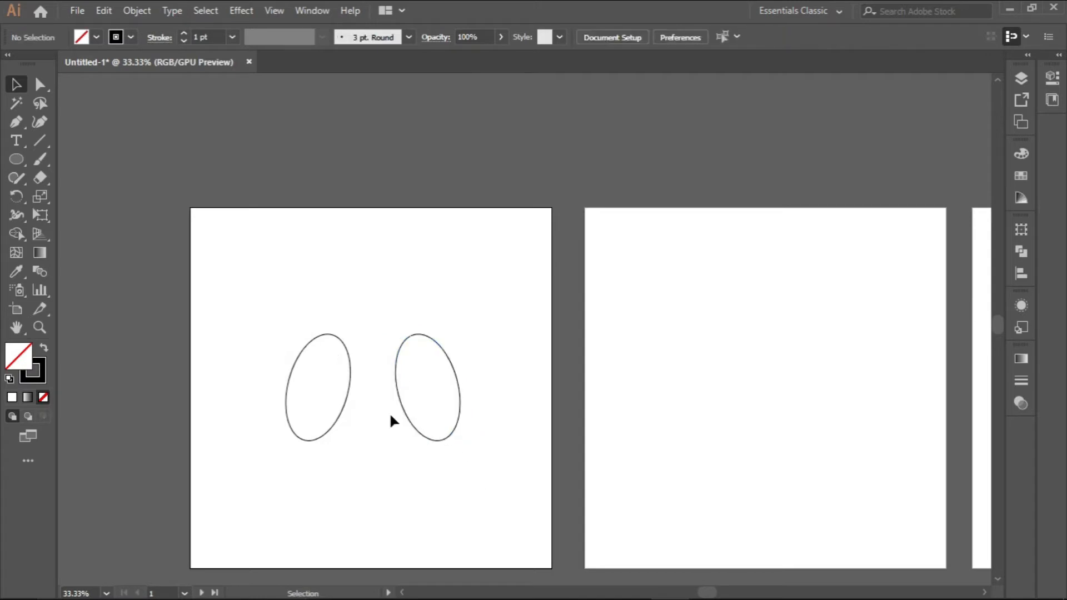
scroll(389, 412, "up", 2)
left_click_drag(414, 392, 444, 386)
scroll(357, 393, "down", 2)
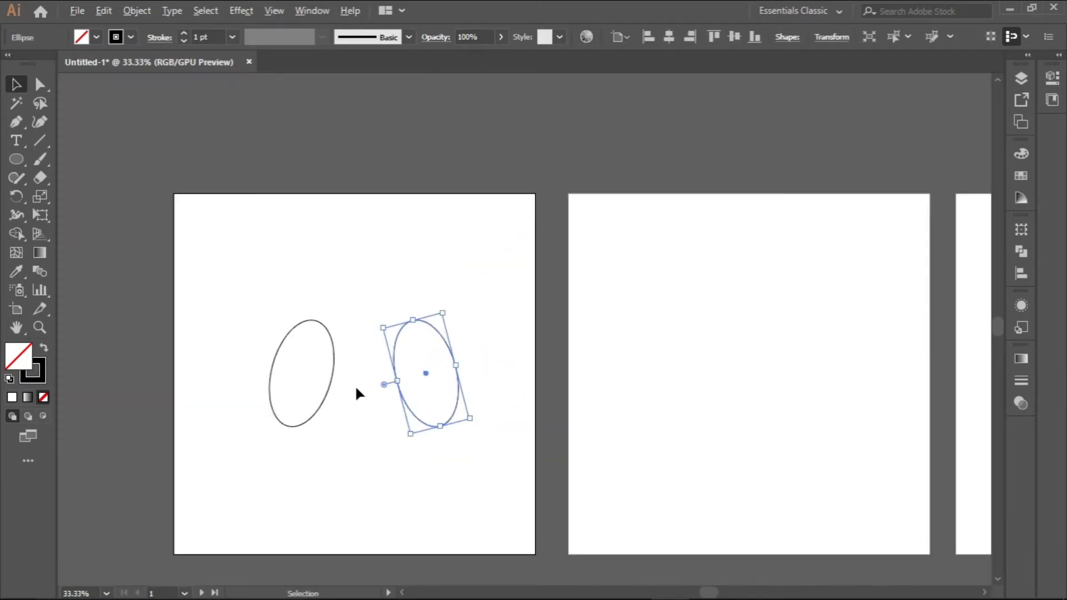
Group the two ellipses and center the group horizontally on the first artboard
left_click(362, 421)
left_click_drag(231, 290, 495, 382)
key("ctrl")
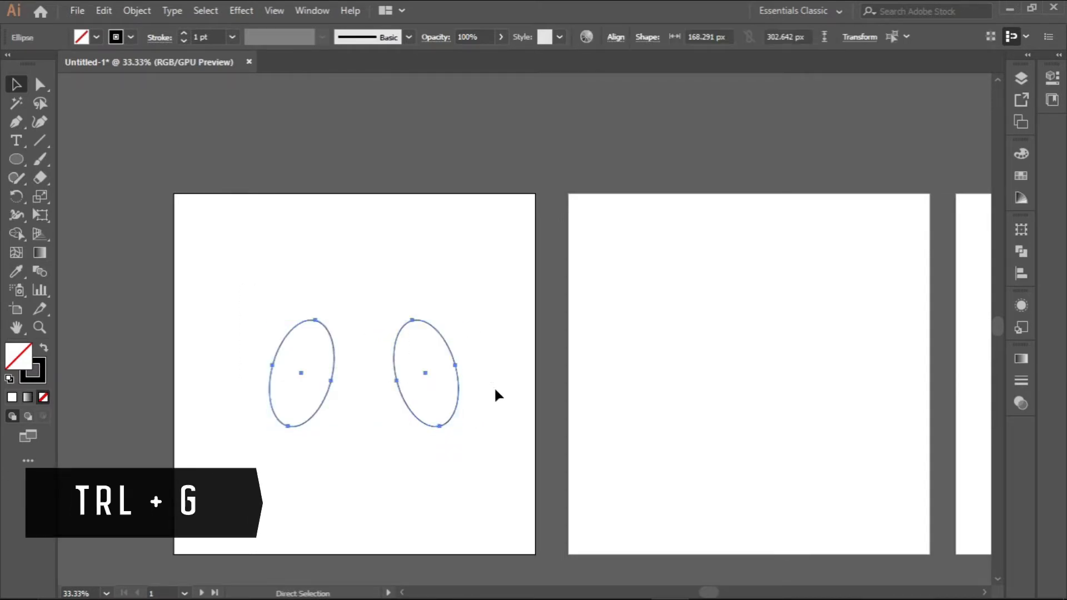
key("ctrl+g")
left_click(669, 38)
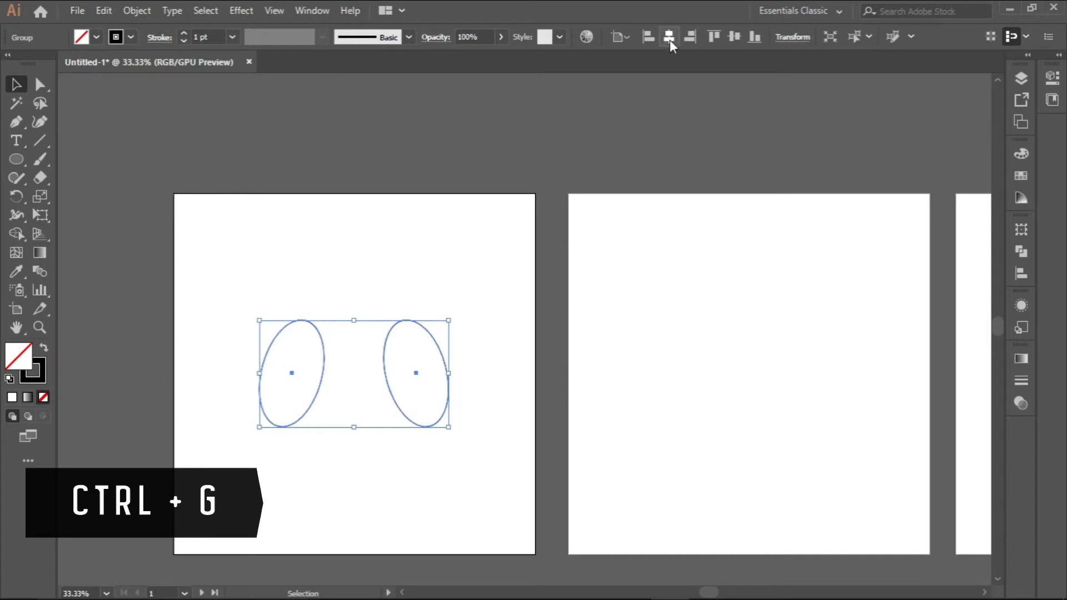
Ungroup the two centered ellipses and deselect them
right_click(327, 386)
left_click(403, 266)
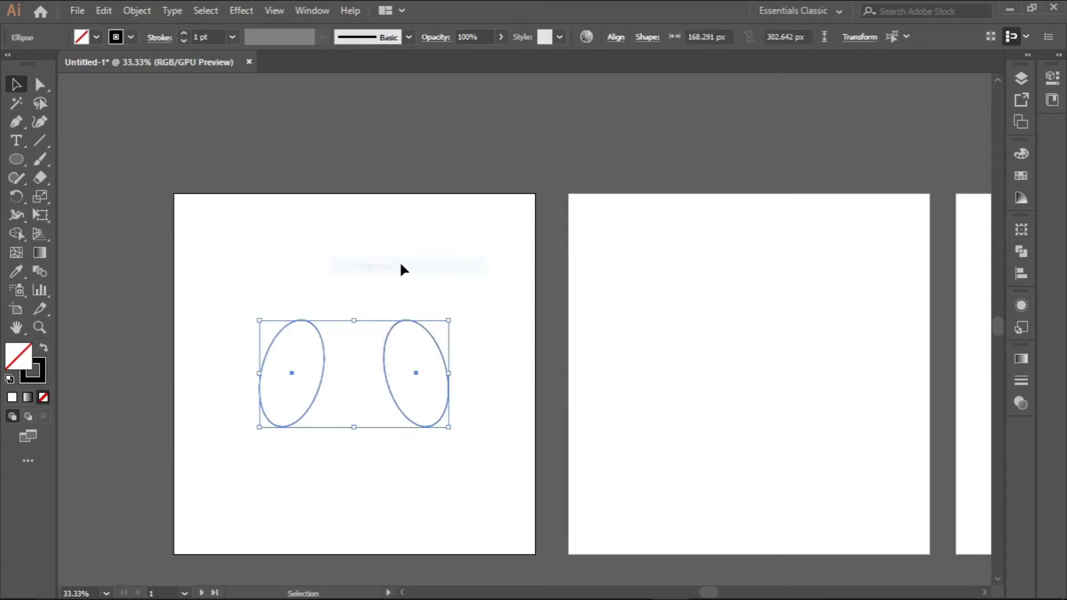
left_click(377, 320)
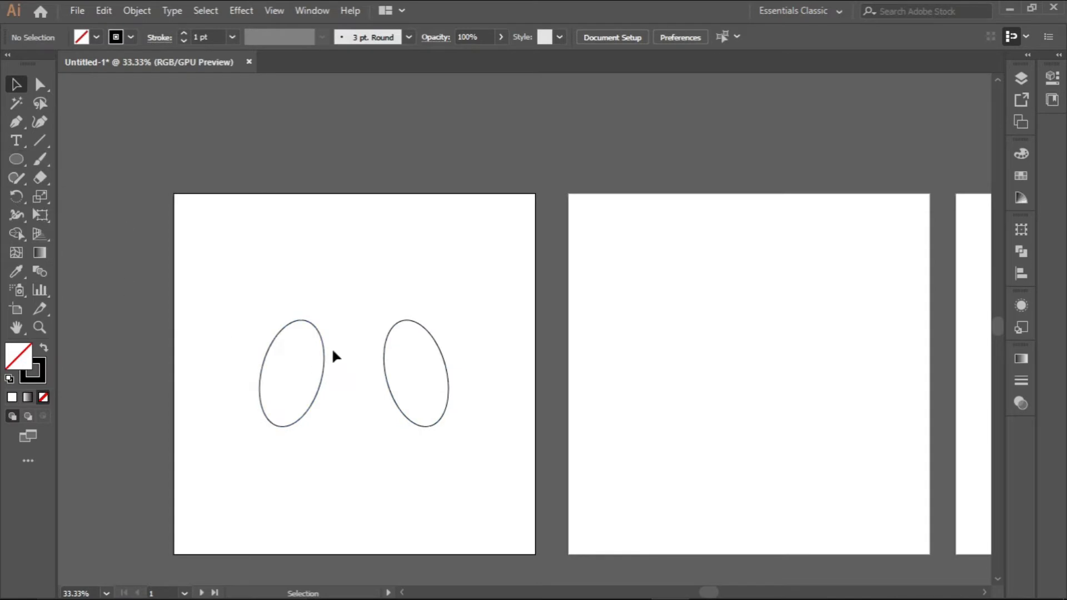
Draw a rectangle from the left ellipse's topmost point across to the right ellipse's top, ending above the ellipses' lower ends
left_click_drag(17, 162, 52, 156)
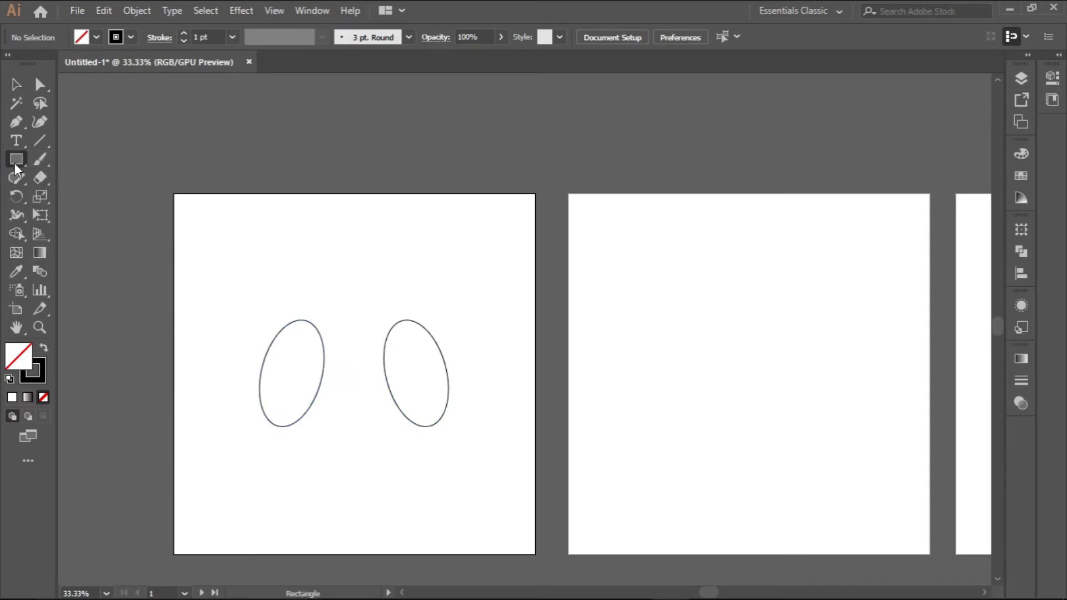
scroll(339, 376, "up", 3)
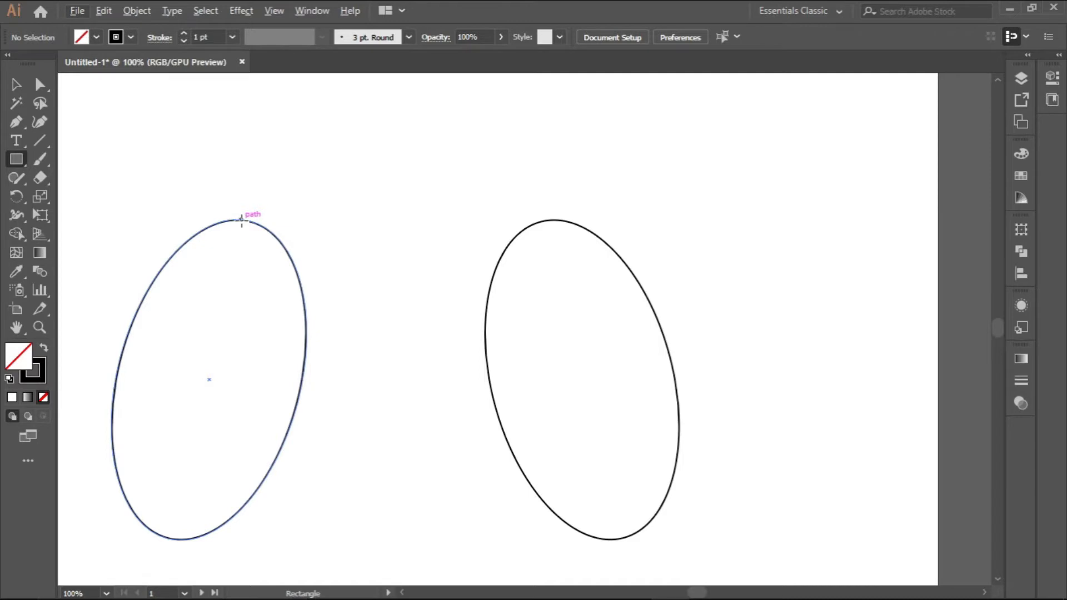
left_click_drag(238, 219, 548, 423)
scroll(248, 447, "down", 3)
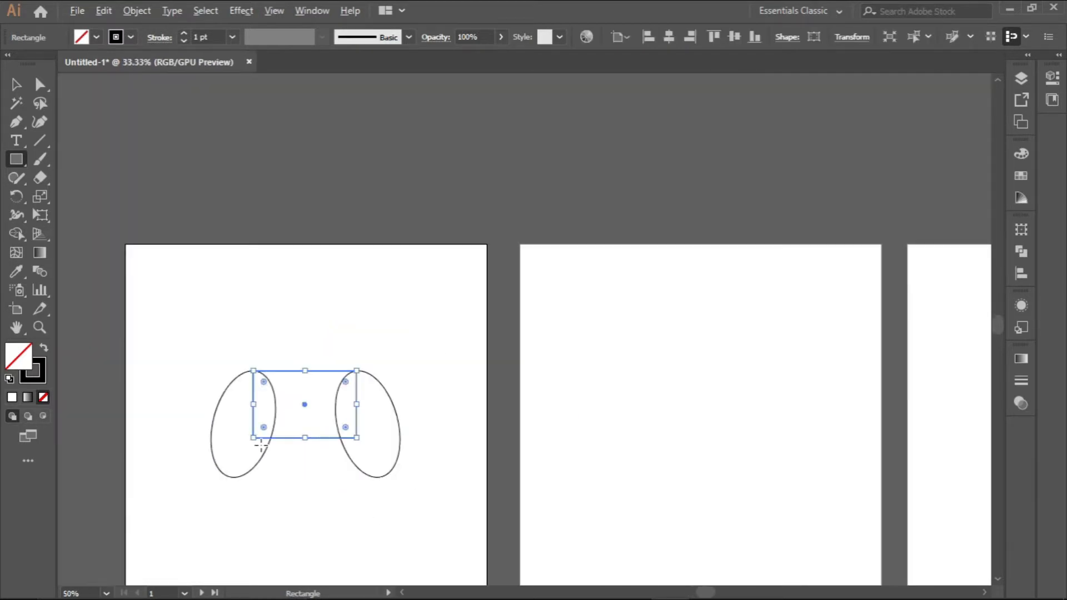
left_click(16, 82)
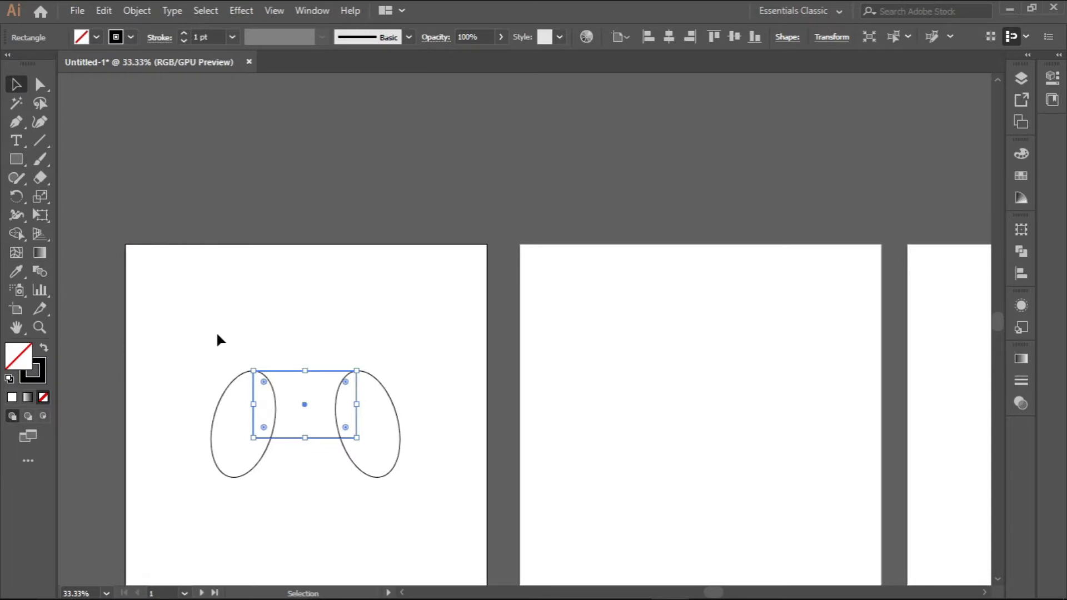
scroll(218, 339, "down", 1)
left_click(261, 413)
scroll(260, 410, "up", 2)
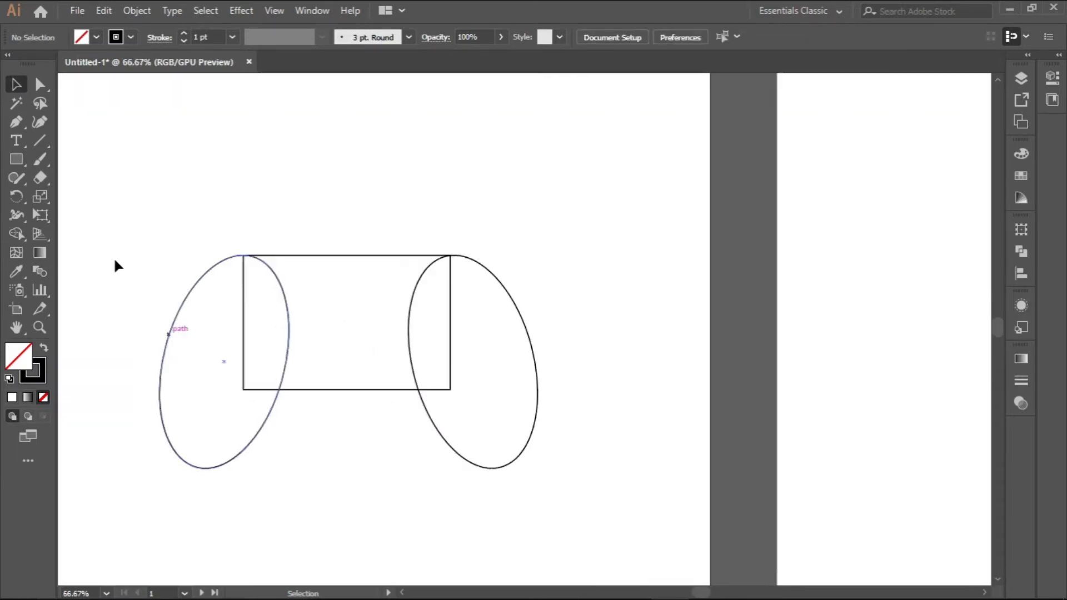
left_click_drag(135, 214, 499, 468)
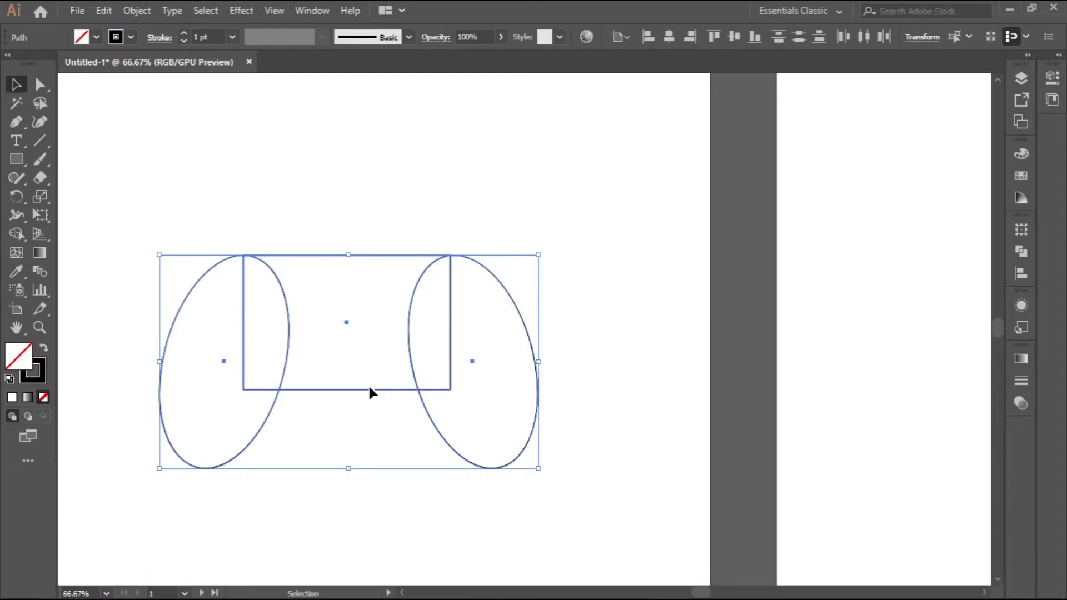
left_click(384, 502)
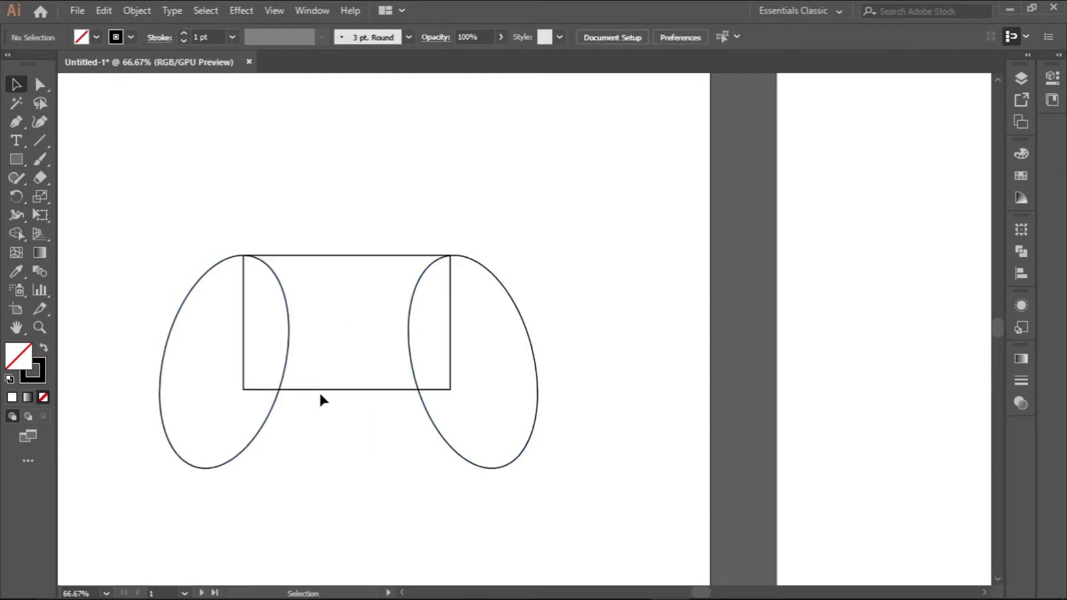
Widen the rectangle slightly so its right edge meets the topmost point of the right ellipse
scroll(290, 338, "up", 1)
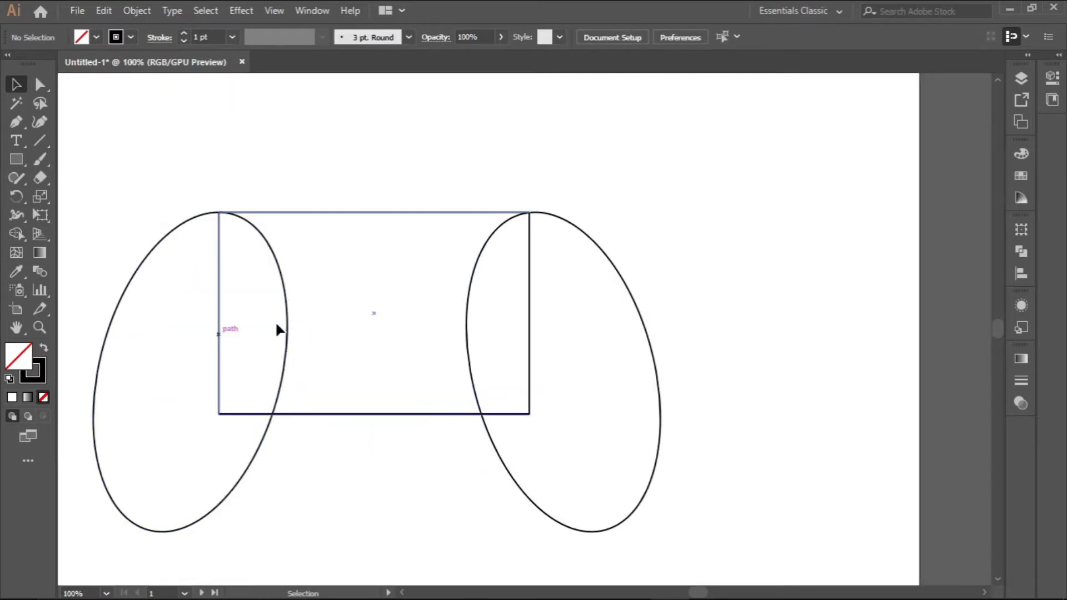
left_click(530, 295)
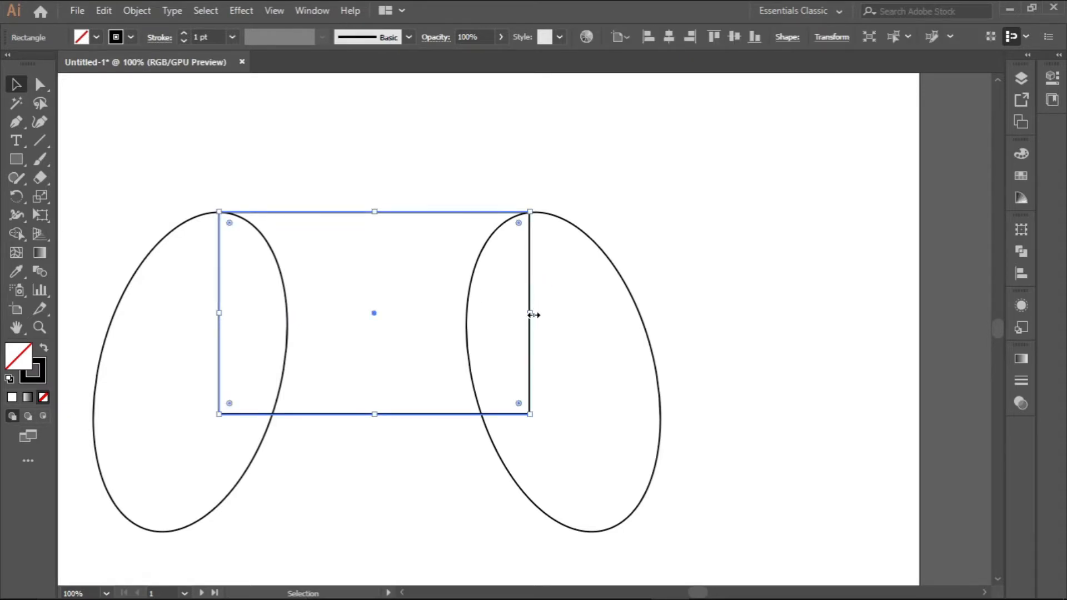
left_click_drag(532, 315, 537, 315)
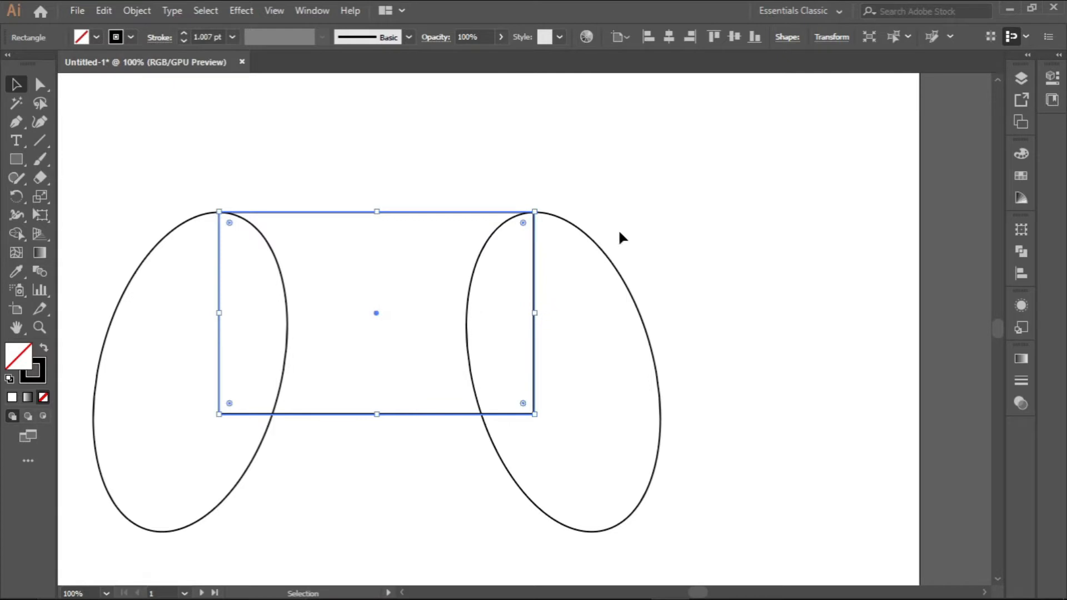
left_click(647, 205)
scroll(487, 211, "up", 2)
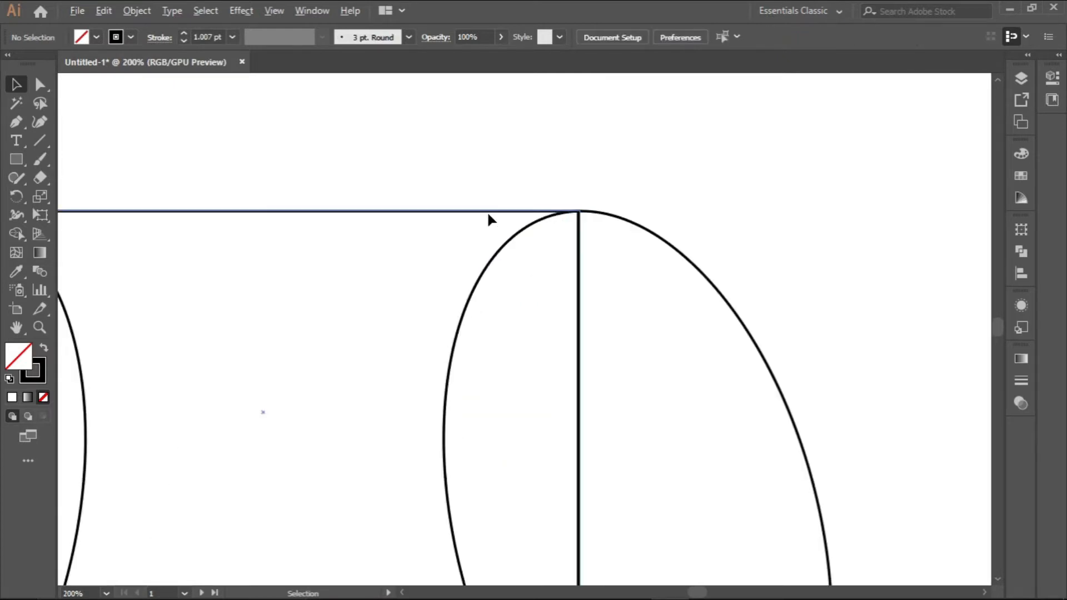
scroll(587, 308, "down", 3)
Try to extend the rectangle's right edge slightly further, and undo the change
left_click(585, 354)
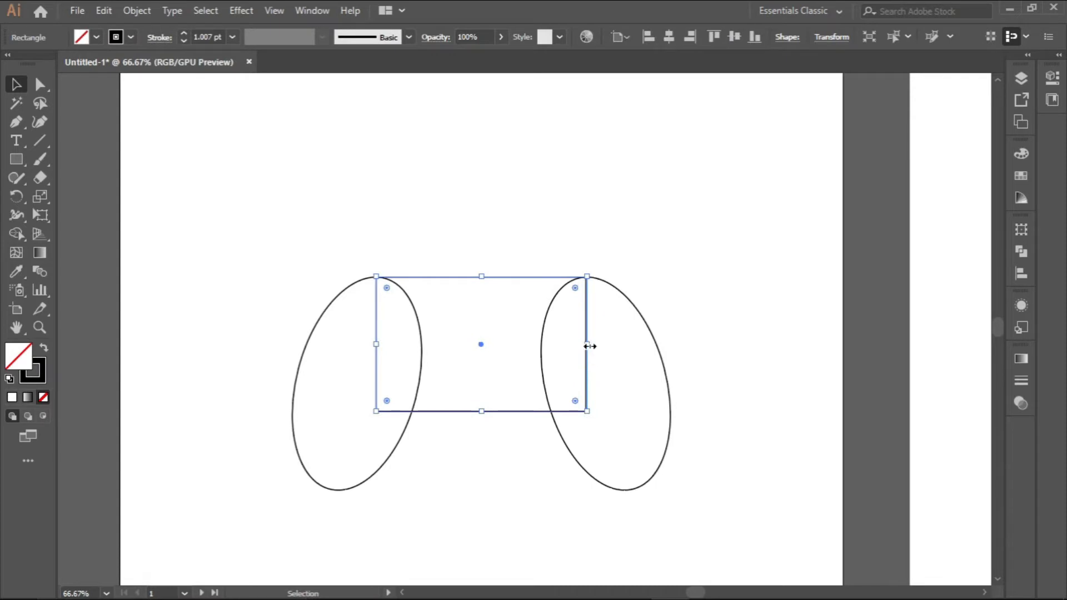
left_click_drag(588, 345, 592, 345)
scroll(583, 347, "down", 2)
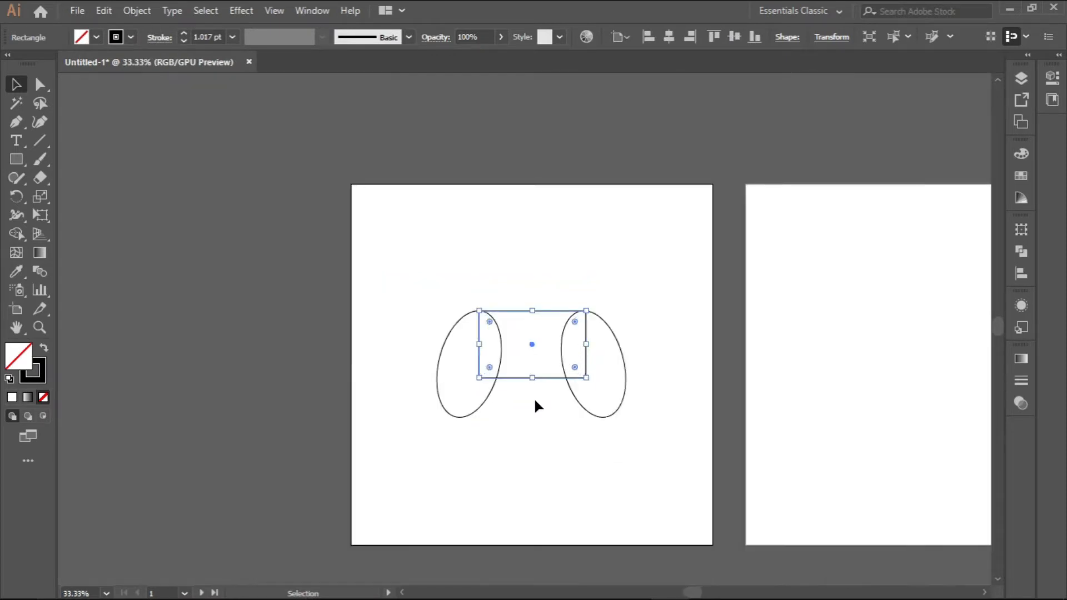
left_click(565, 361)
scroll(572, 351, "up", 4)
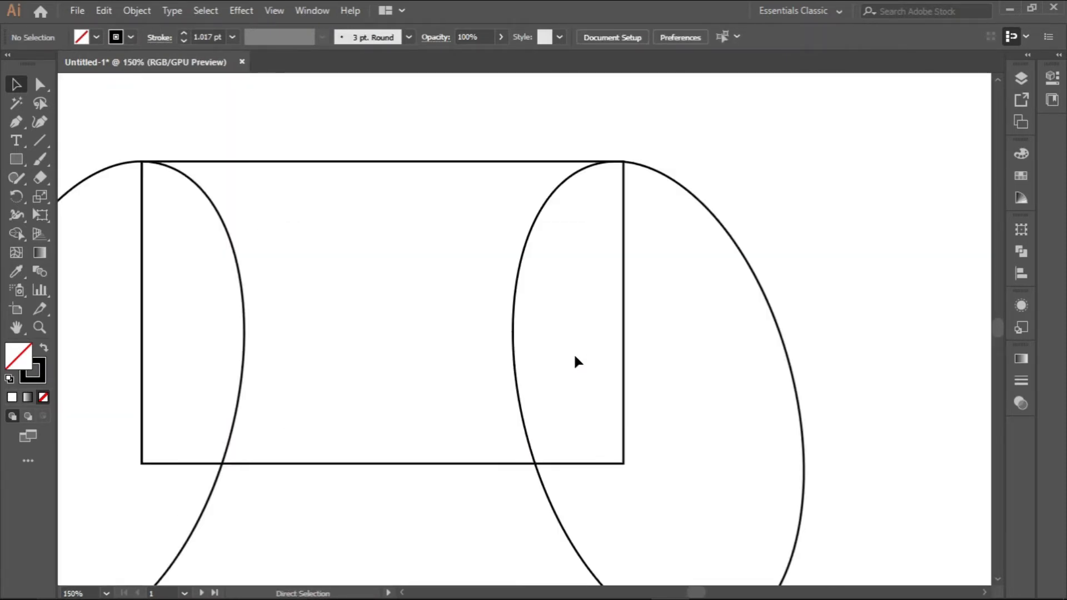
key("ctrl+z")
scroll(486, 340, "down", 4)
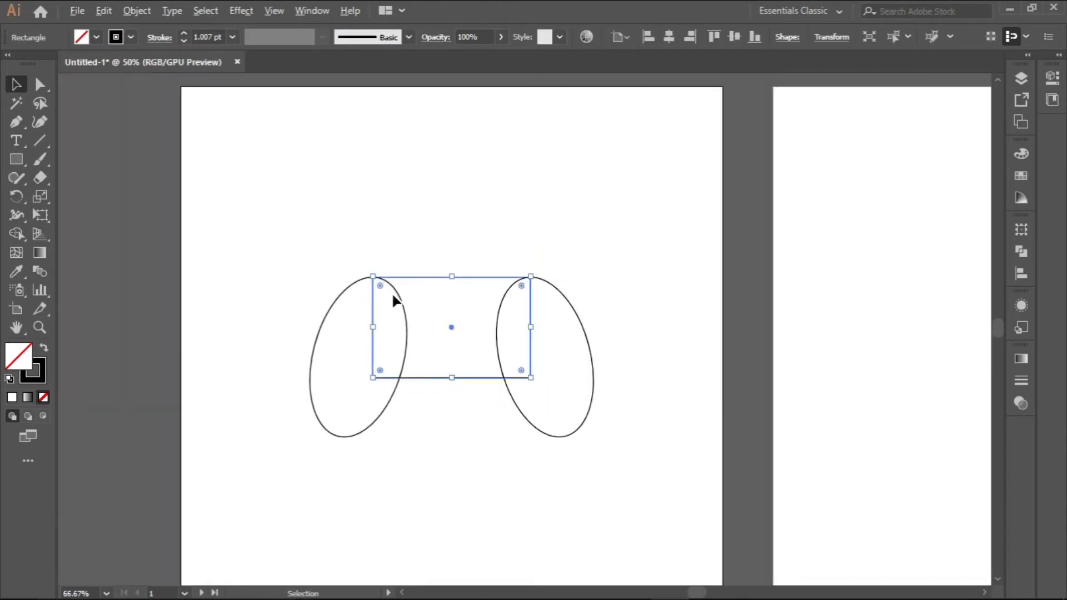
Swap fill and stroke on the rectangle and both ellipses, giving them a black fill and no stroke
left_click(267, 228)
left_click_drag(291, 238, 575, 430)
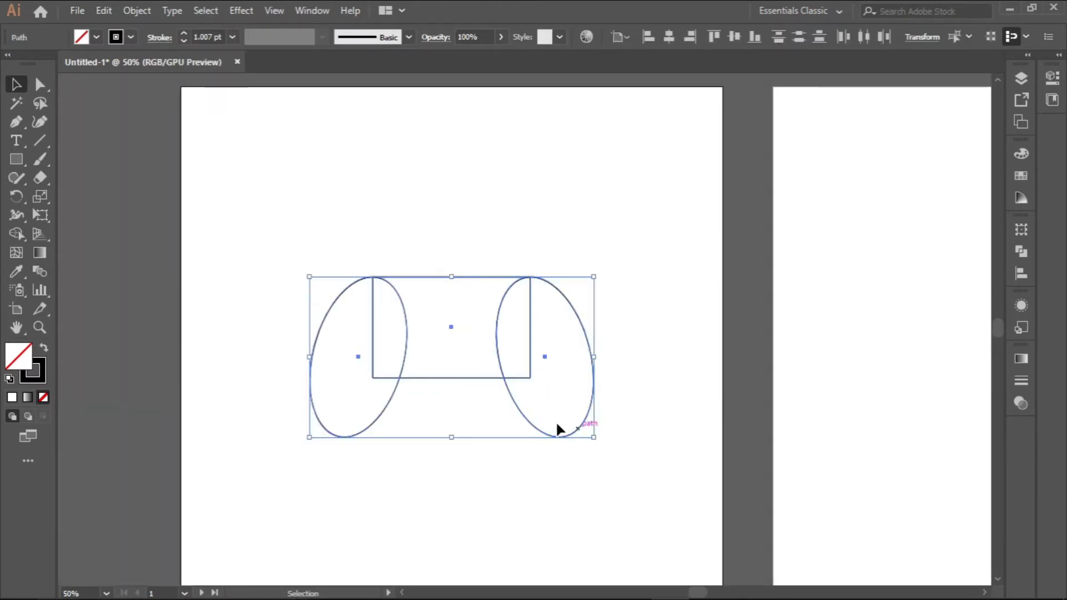
left_click(43, 348)
left_click(190, 303)
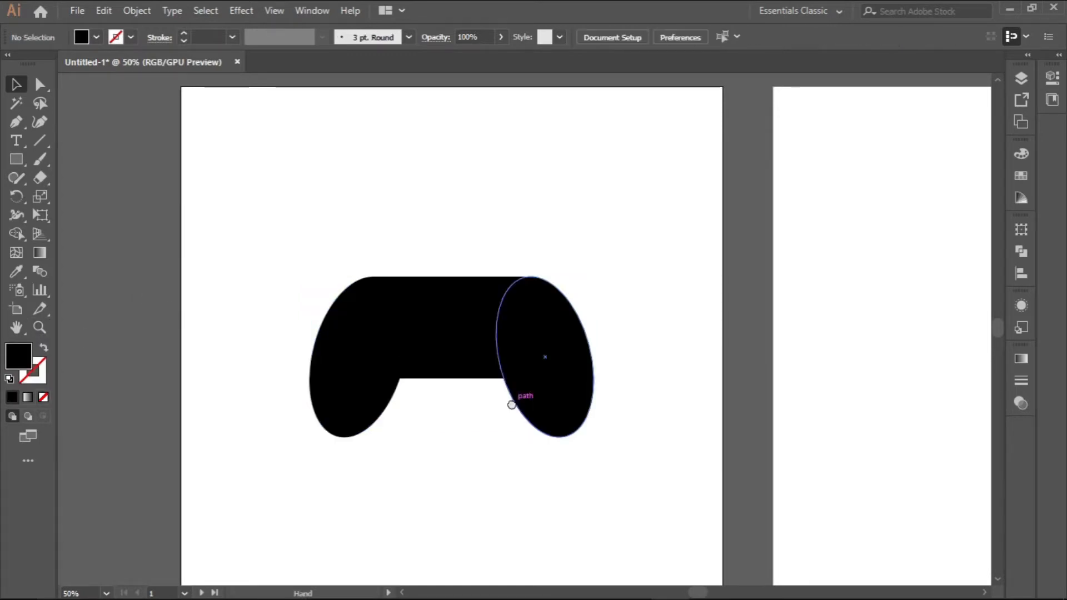
Extend the lower edge of the black rectangle slightly downward between the two ellipses
left_click_drag(511, 404, 389, 351)
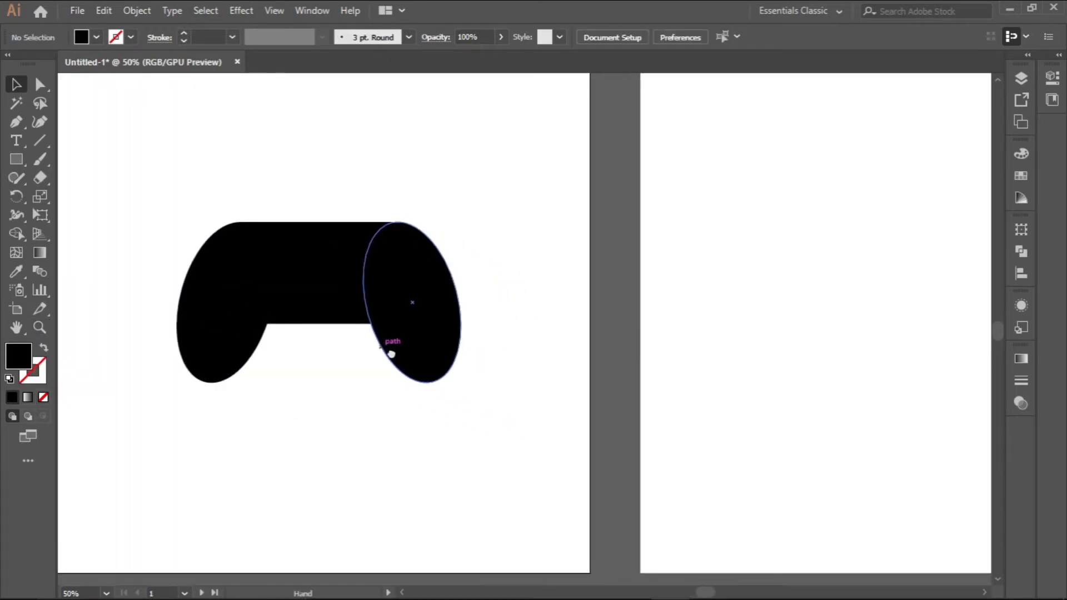
left_click(283, 255)
scroll(305, 317, "up", 2)
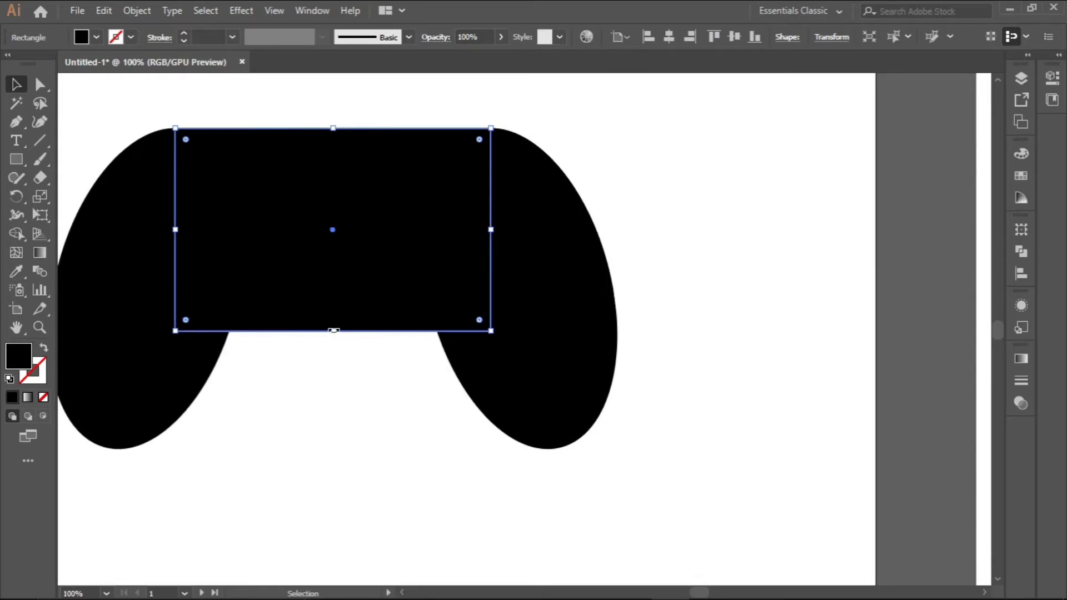
left_click_drag(333, 331, 334, 339)
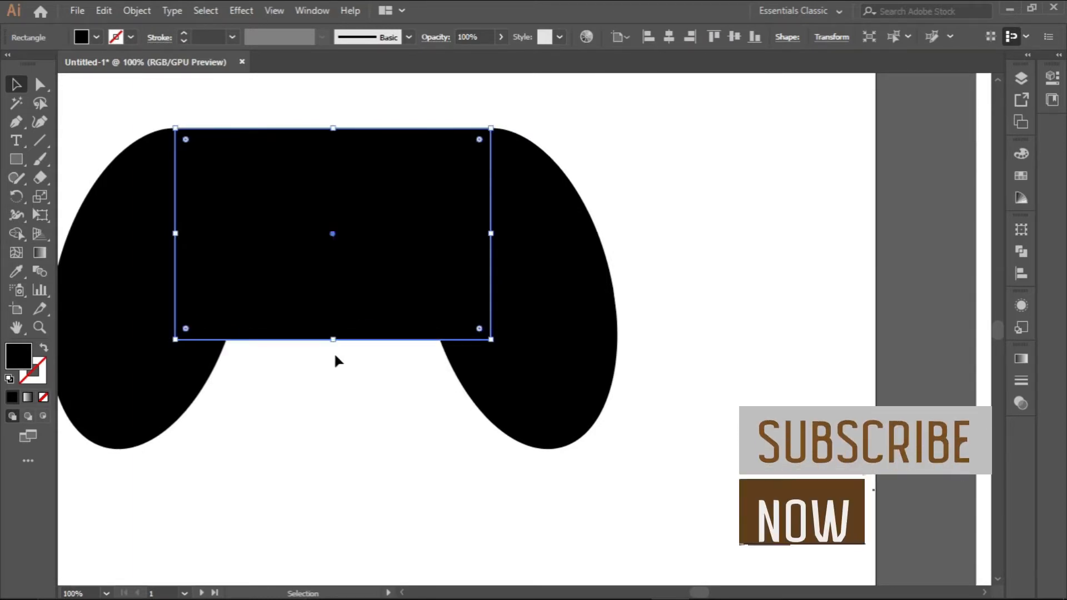
scroll(335, 356, "down", 2)
left_click(337, 392)
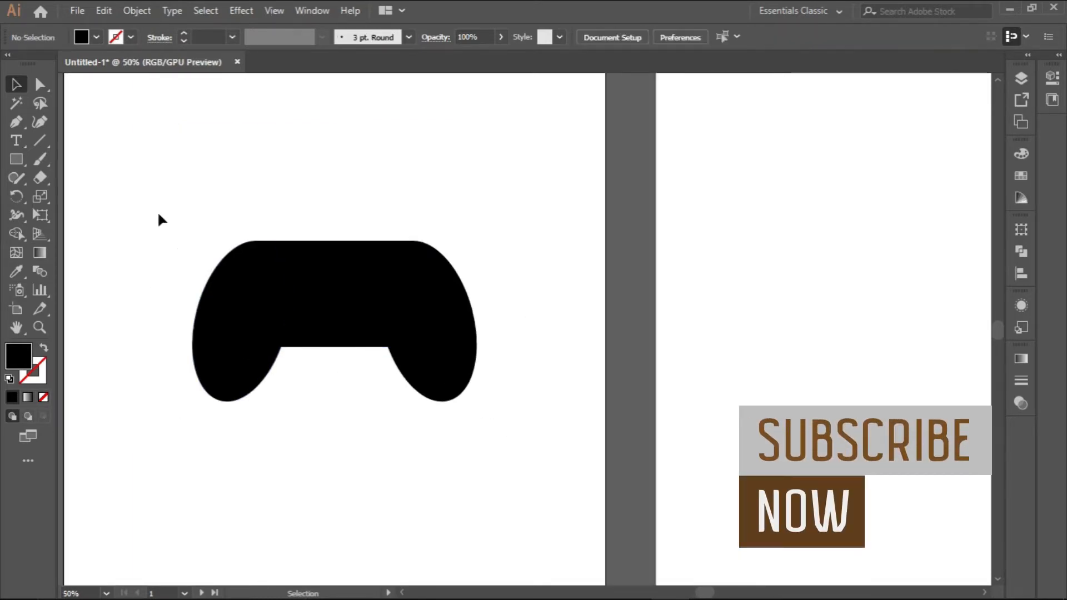
Select the rectangle and both ellipses and bring up the Pathfinder options
left_click_drag(158, 214, 519, 448)
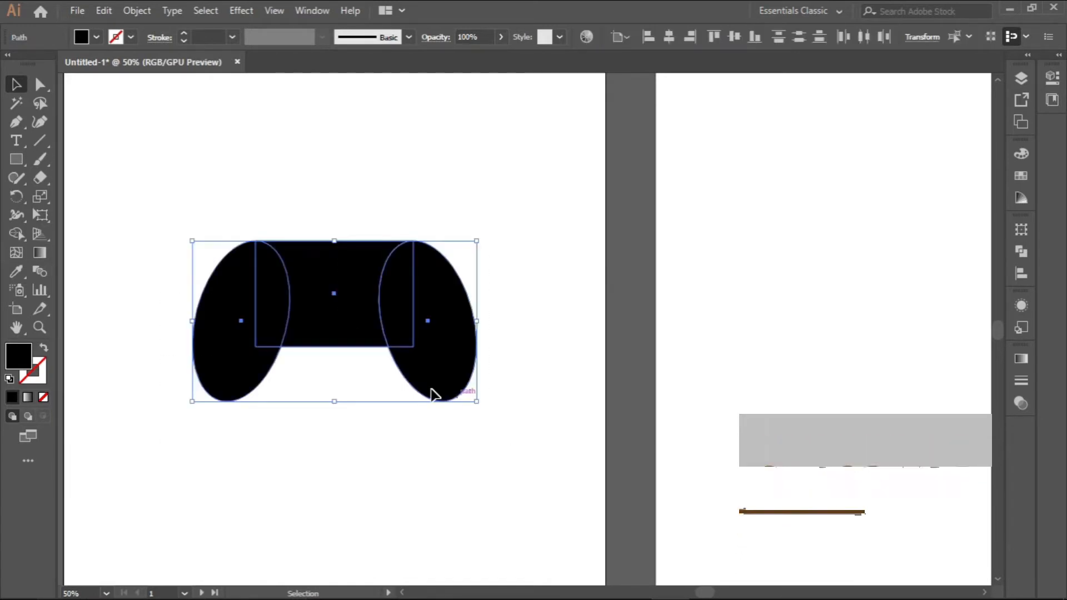
scroll(360, 378, "down", 1)
left_click_drag(292, 358, 315, 348)
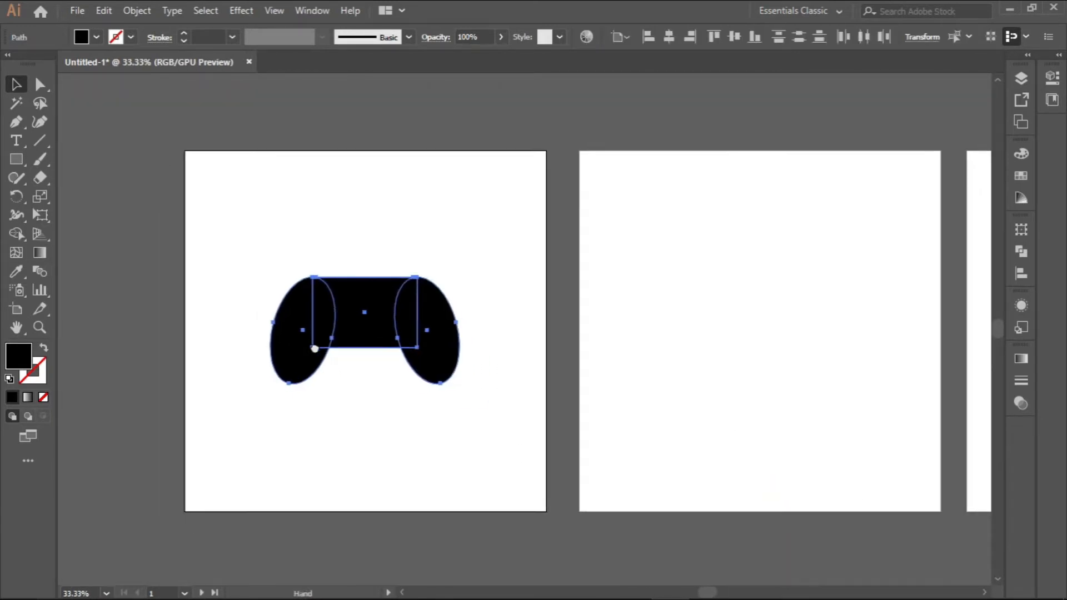
scroll(357, 350, "up", 1)
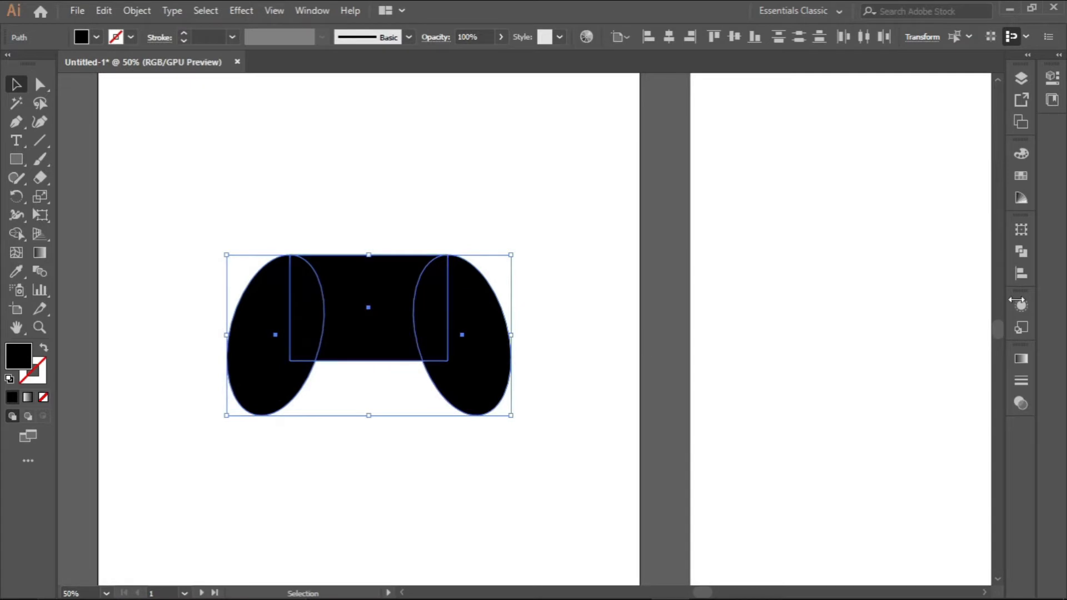
left_click(1023, 255)
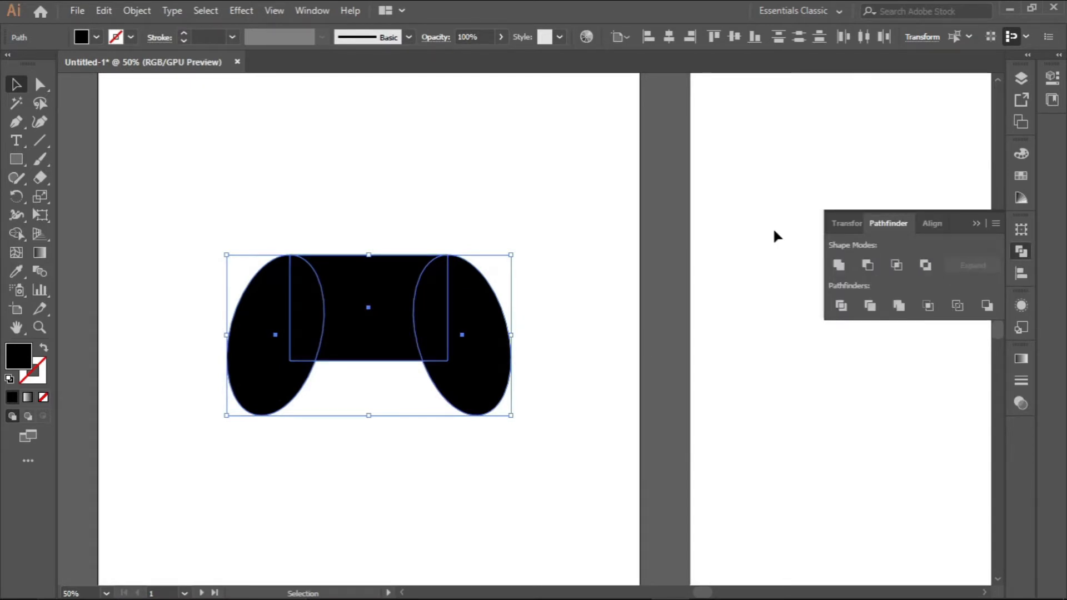
left_click(307, 9)
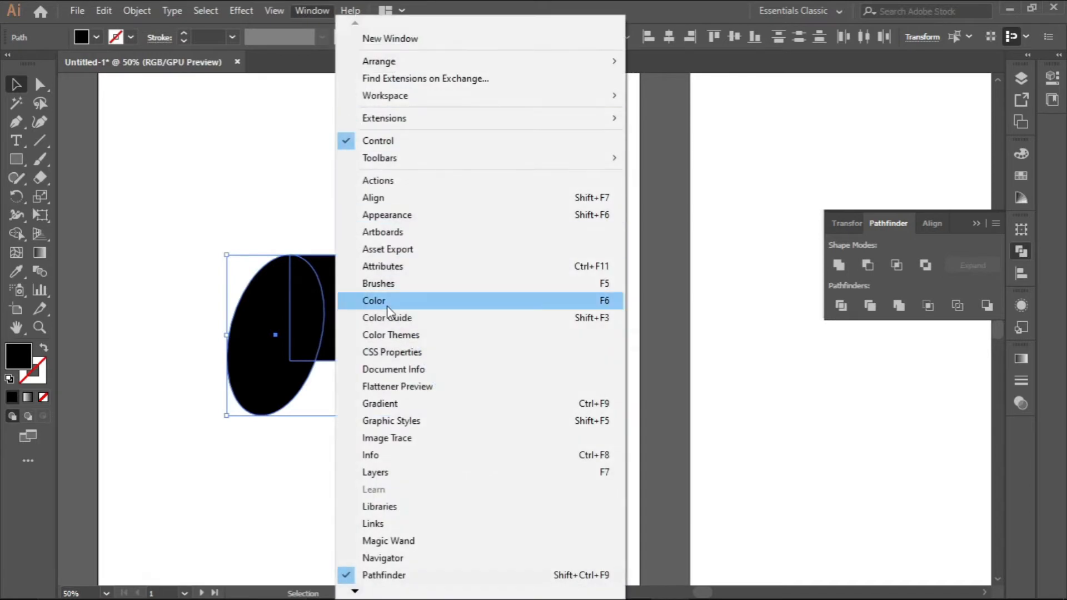
left_click(410, 577)
left_click(1022, 250)
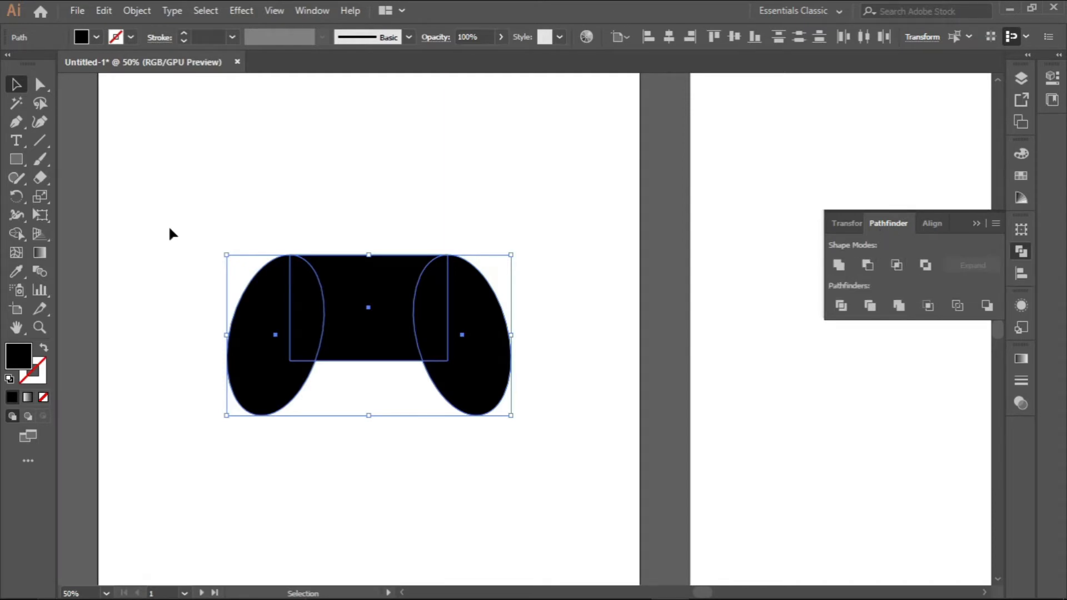
Unite the rectangle and both ellipses into one shape and move it up on the artboard
left_click_drag(169, 228, 519, 471)
left_click(843, 267)
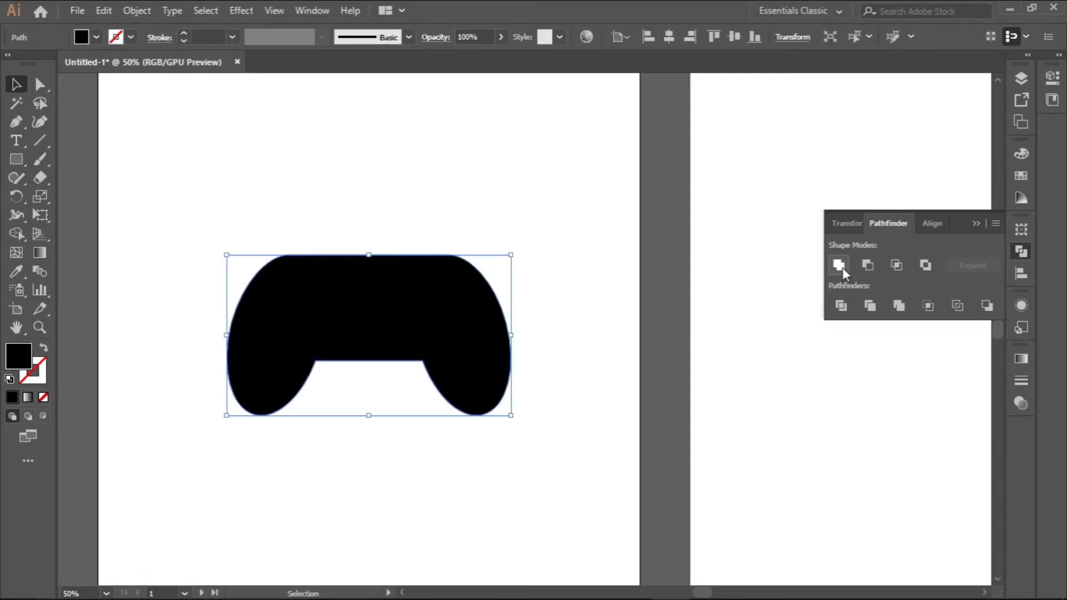
left_click(647, 332)
left_click_drag(406, 317, 413, 228)
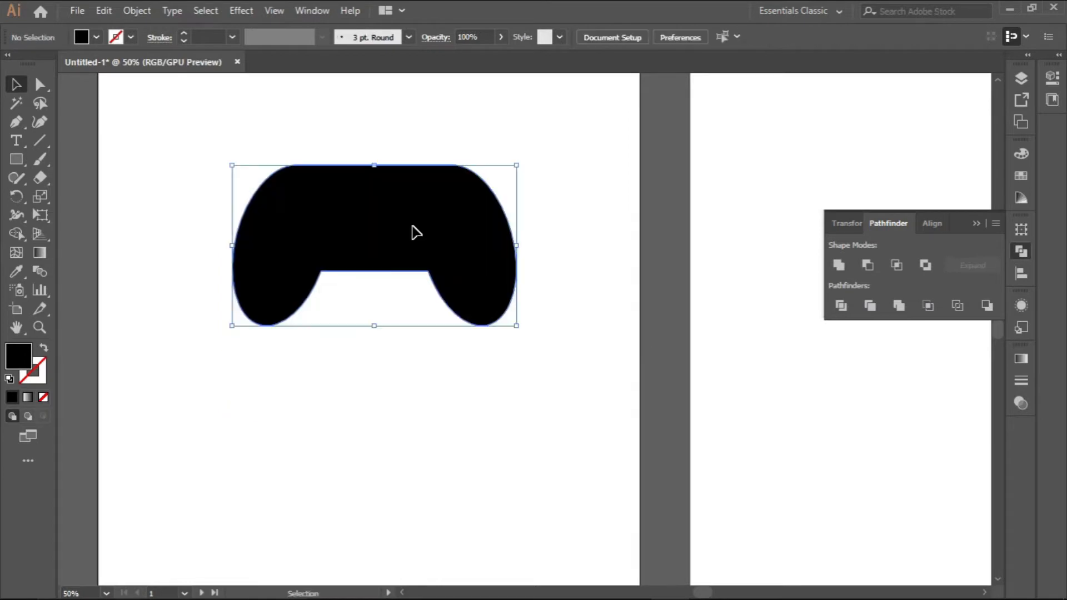
Undo the move and the unite of the controller shapes and close the Pathfinder options
key("ctrl+z")
key("ctrl+z")
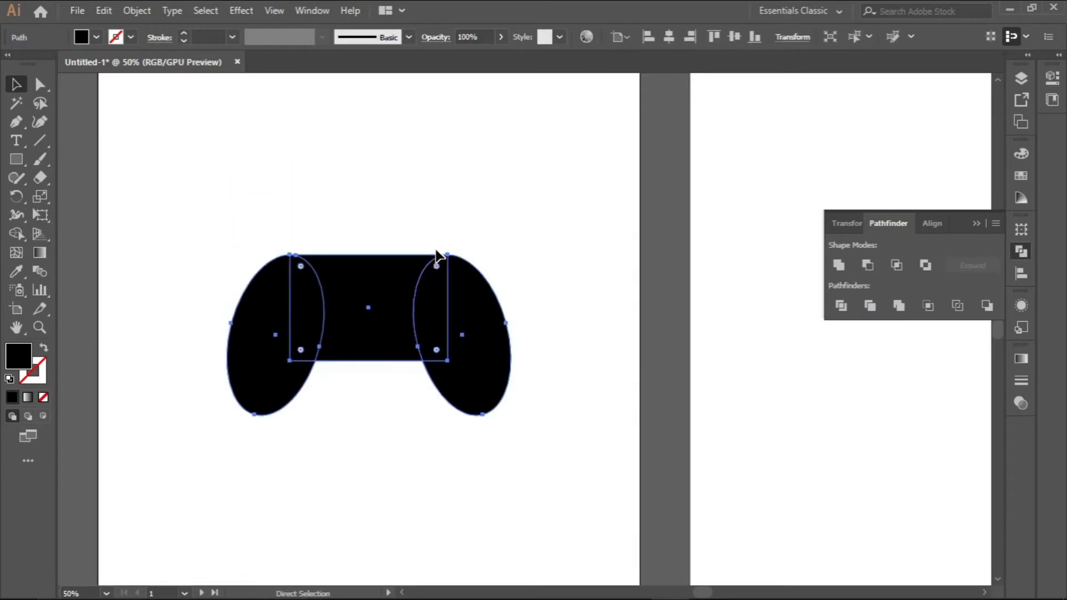
left_click(976, 225)
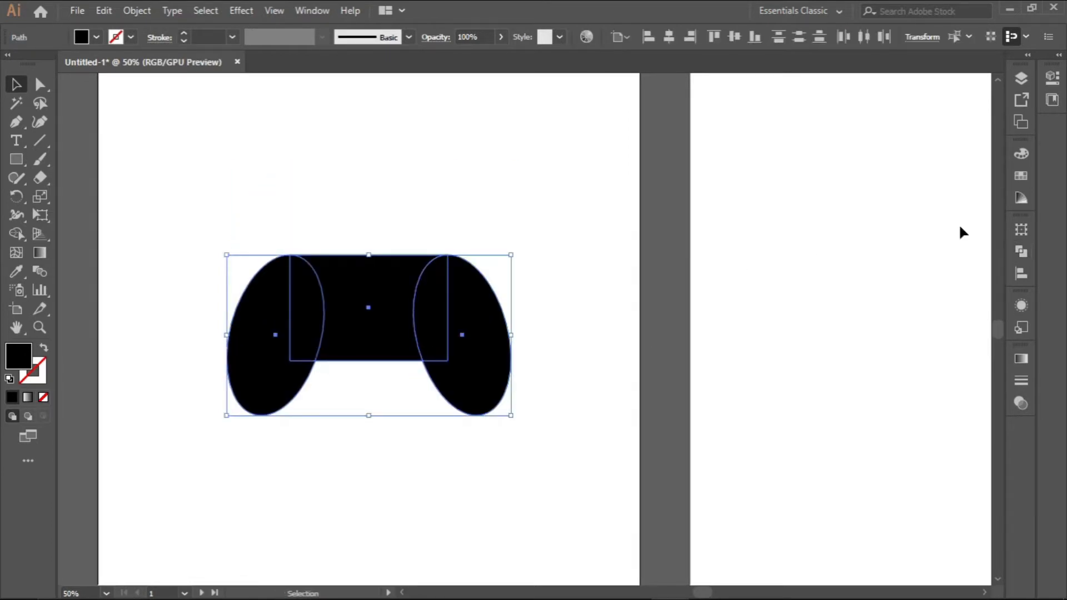
Merge the rectangle and both ellipses into one controller silhouette with the Shape Builder tool, then deselect it
left_click(15, 235)
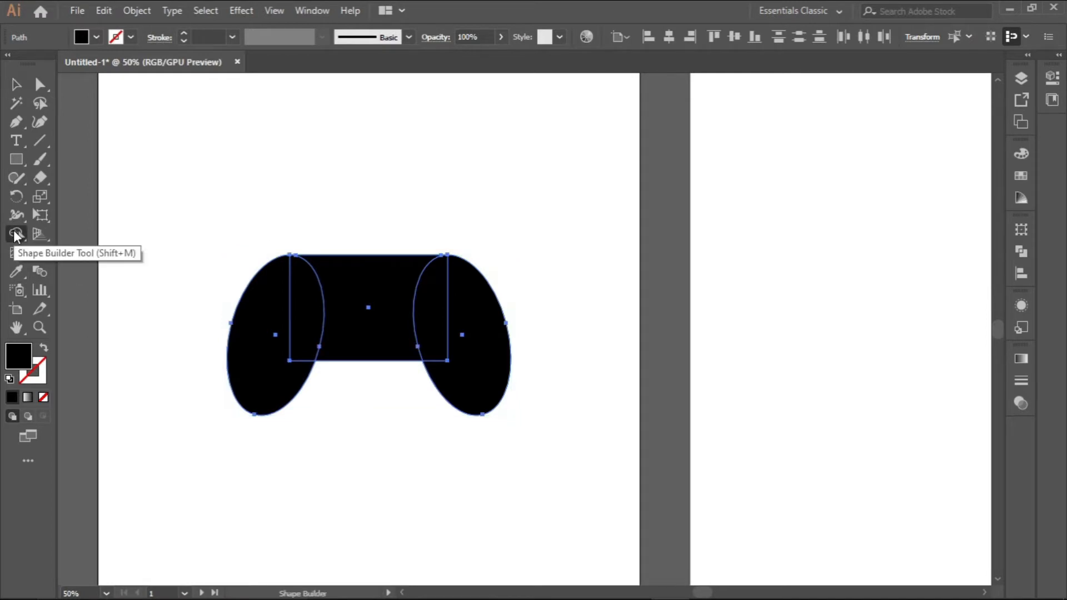
left_click(16, 85)
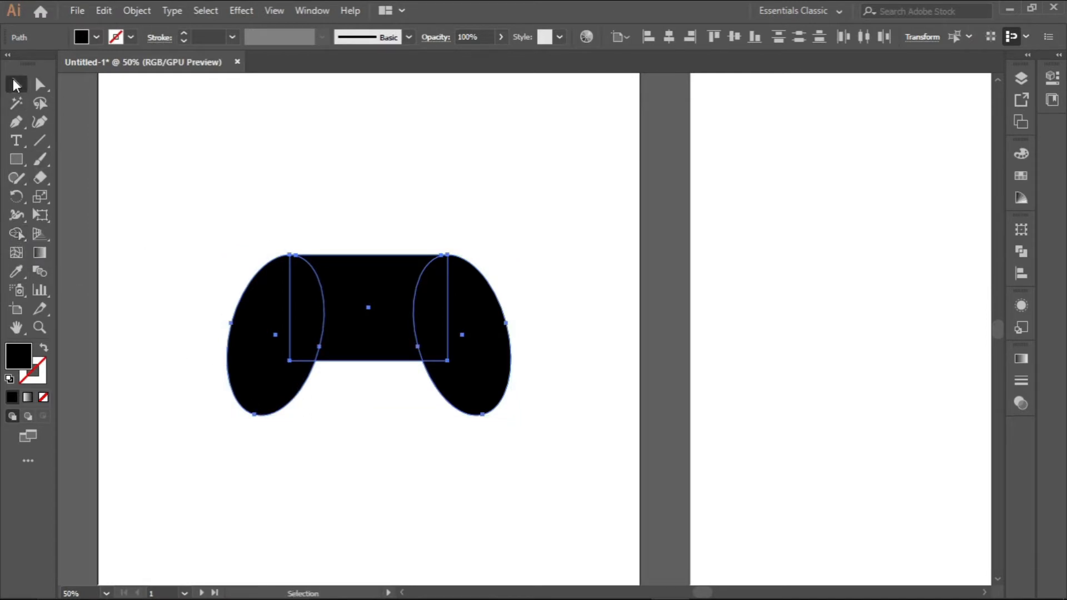
left_click_drag(165, 190, 575, 492)
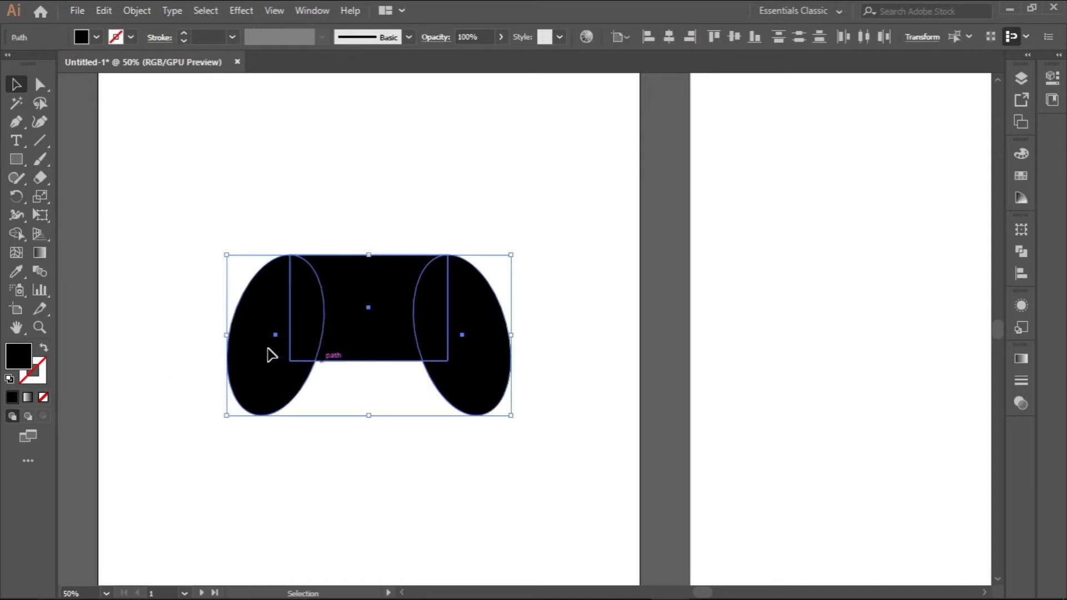
left_click(18, 234)
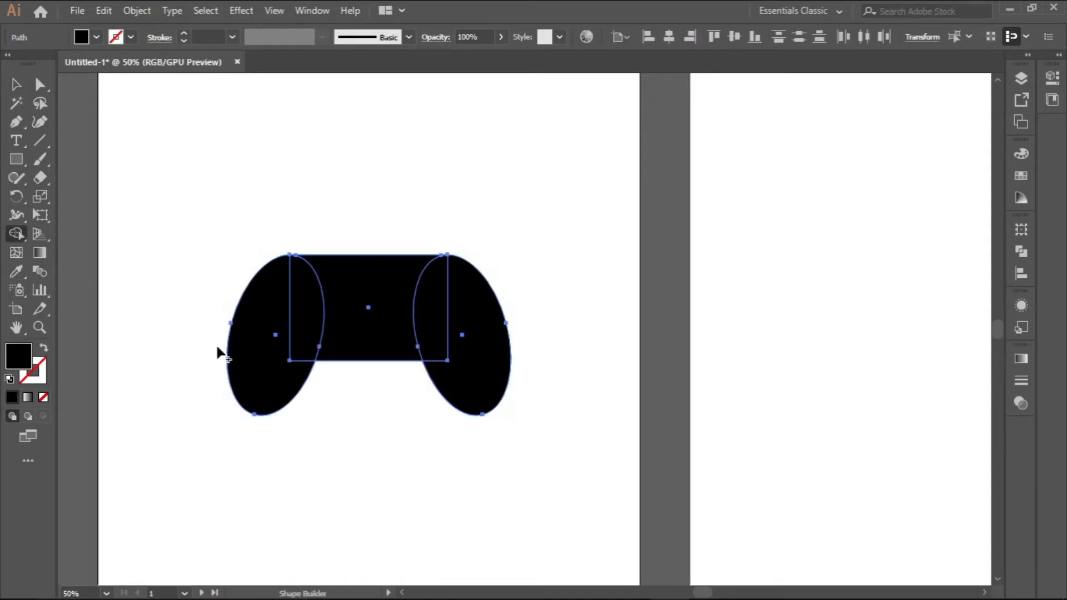
left_click(96, 42)
left_click(95, 43)
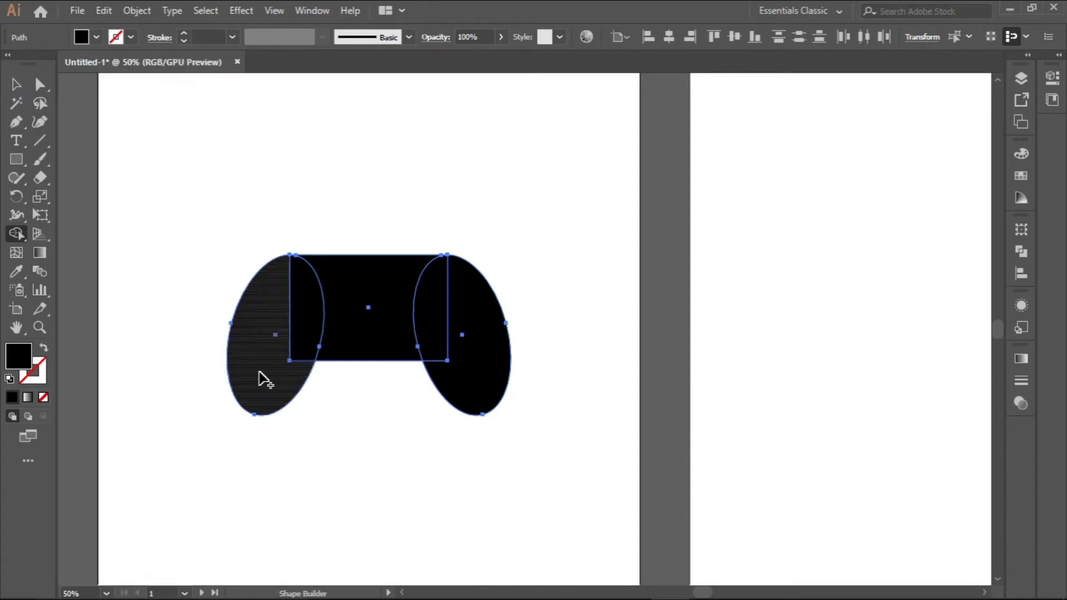
mouse_move(272, 351)
left_mouse_down()
mouse_move(373, 300)
mouse_move(438, 300)
mouse_move(471, 339)
left_mouse_up()
left_click(16, 84)
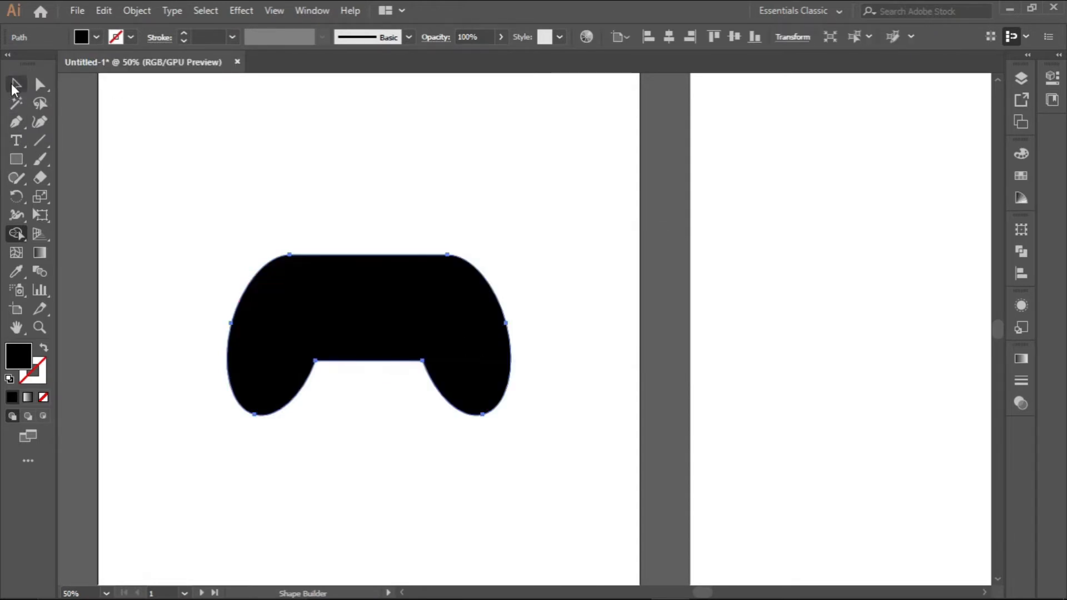
left_click(286, 183)
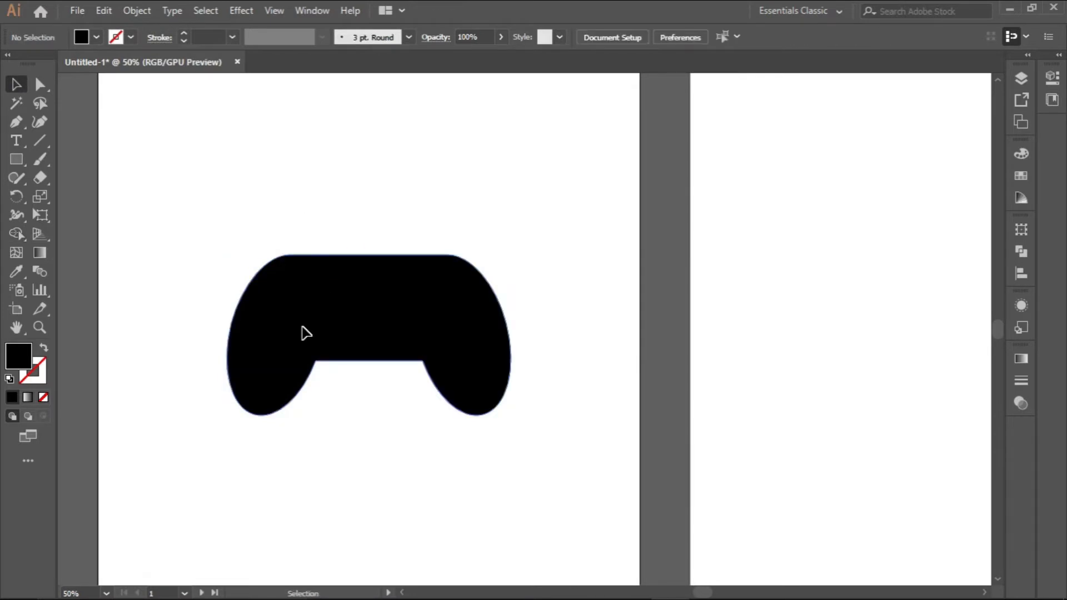
Try moving the controller silhouette up on the artboard, undo the move and deselect it
scroll(302, 331, "up", 1)
scroll(306, 333, "down", 2)
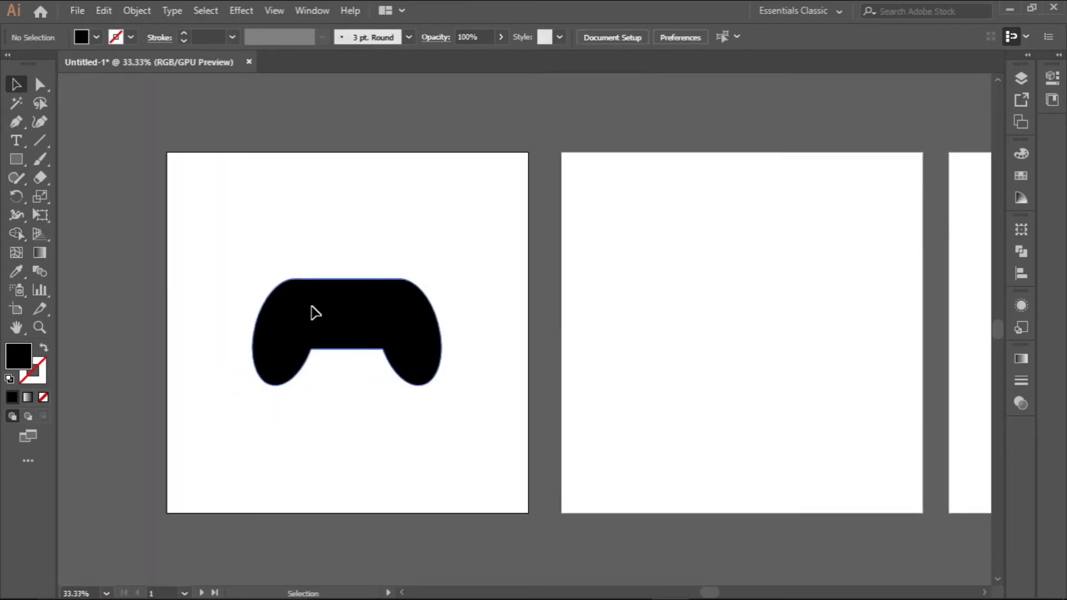
left_click_drag(309, 318, 320, 201)
key("ctrl+z")
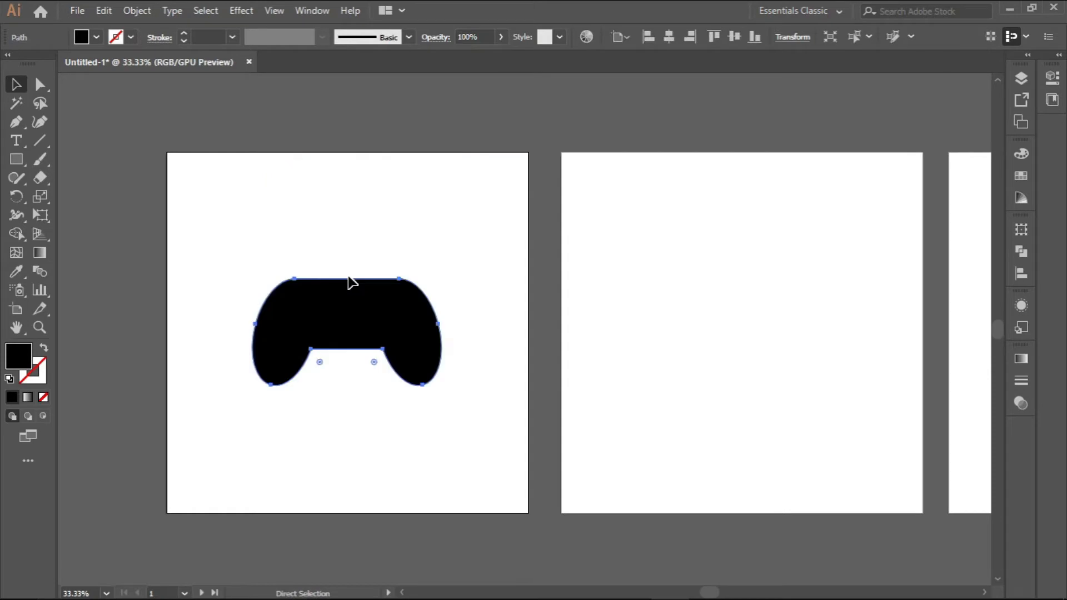
left_click(350, 413)
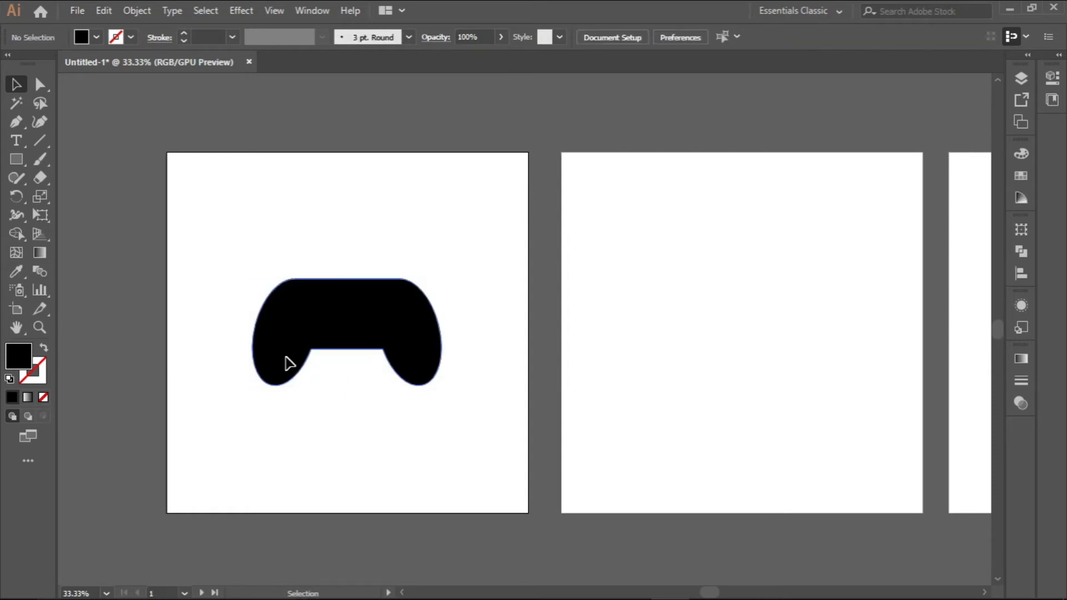
Draw a narrow vertical rectangle on the left part of the controller, above its left grip
scroll(285, 360, "up", 1)
scroll(285, 360, "up", 1)
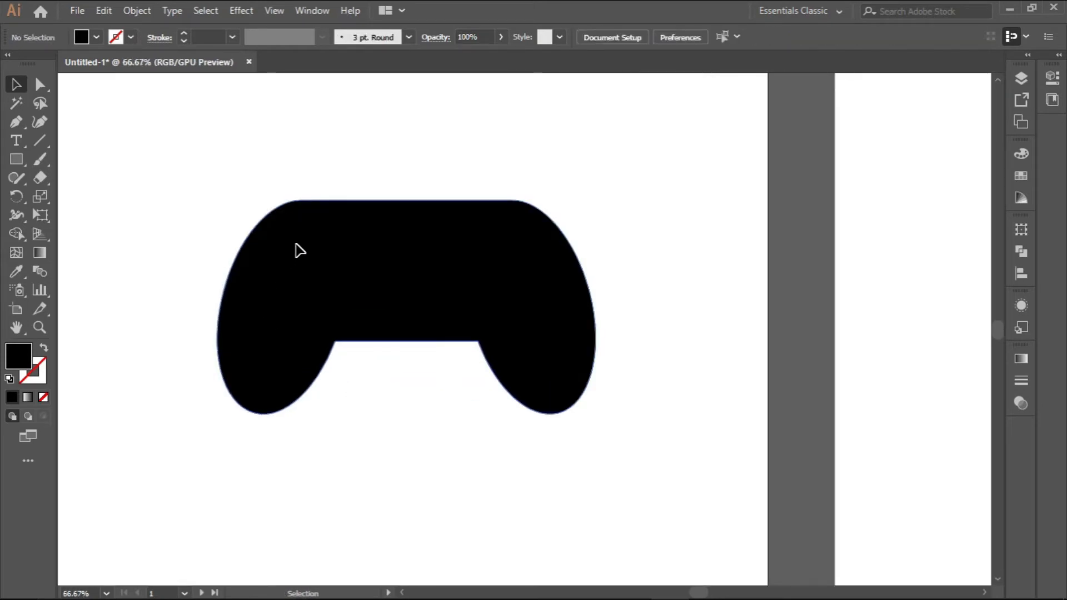
left_click(15, 160)
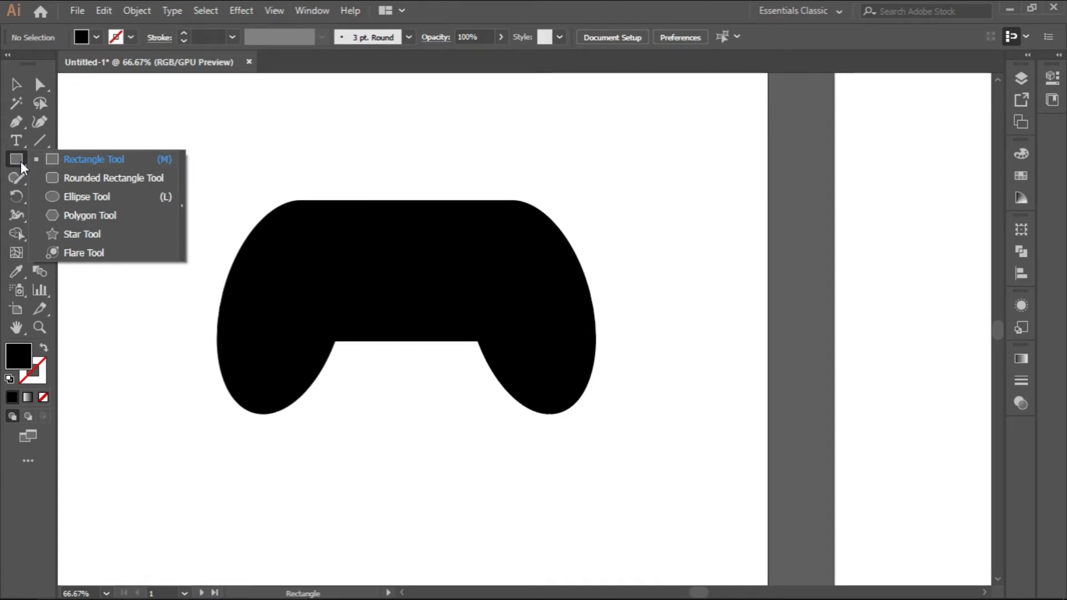
left_click(64, 161)
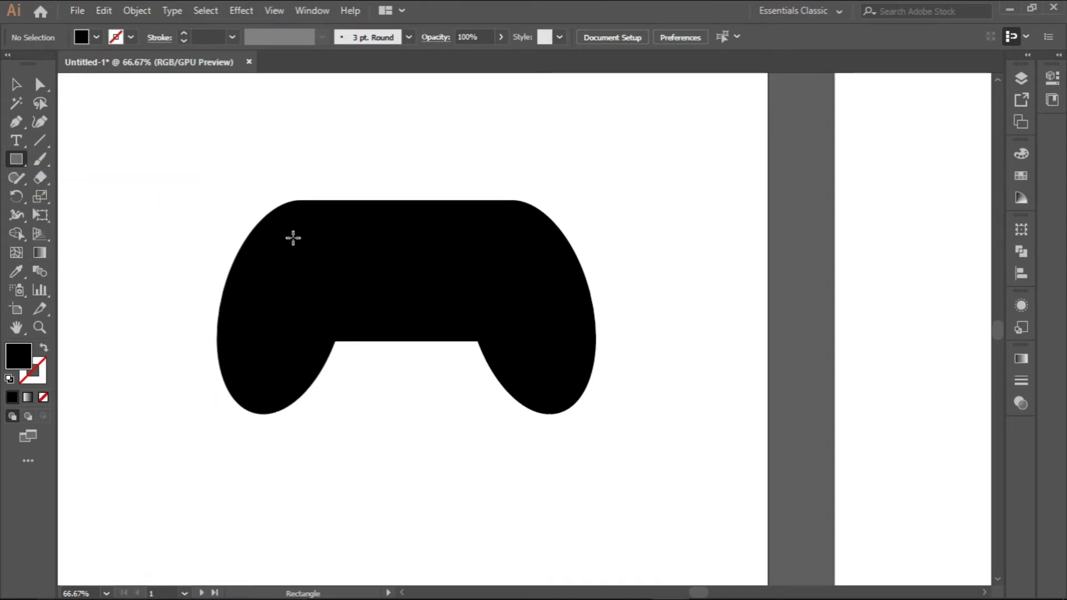
scroll(297, 245, "up", 2)
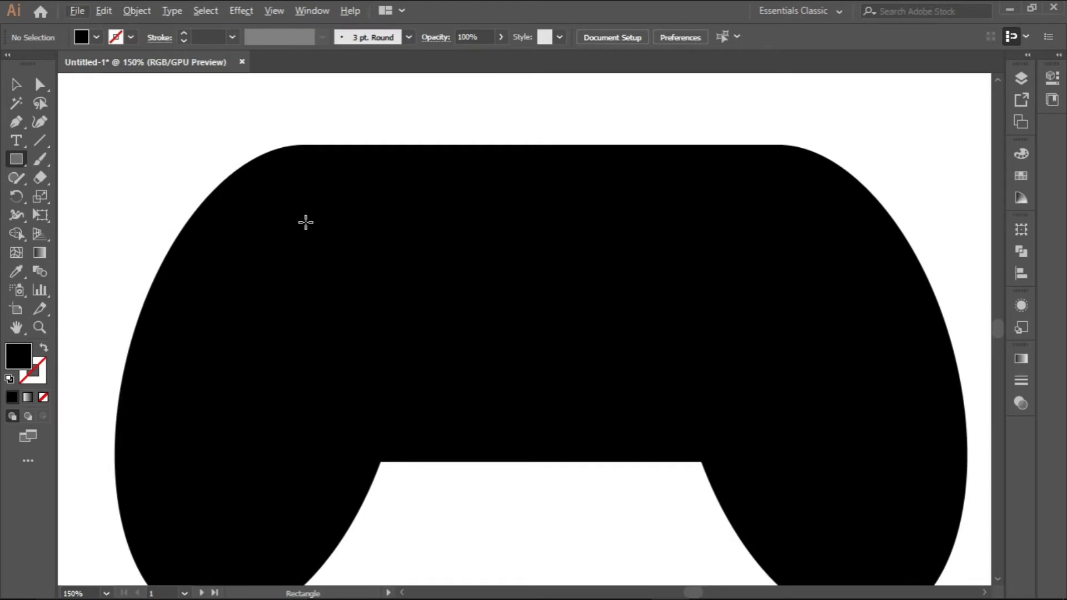
left_click_drag(308, 215, 343, 371)
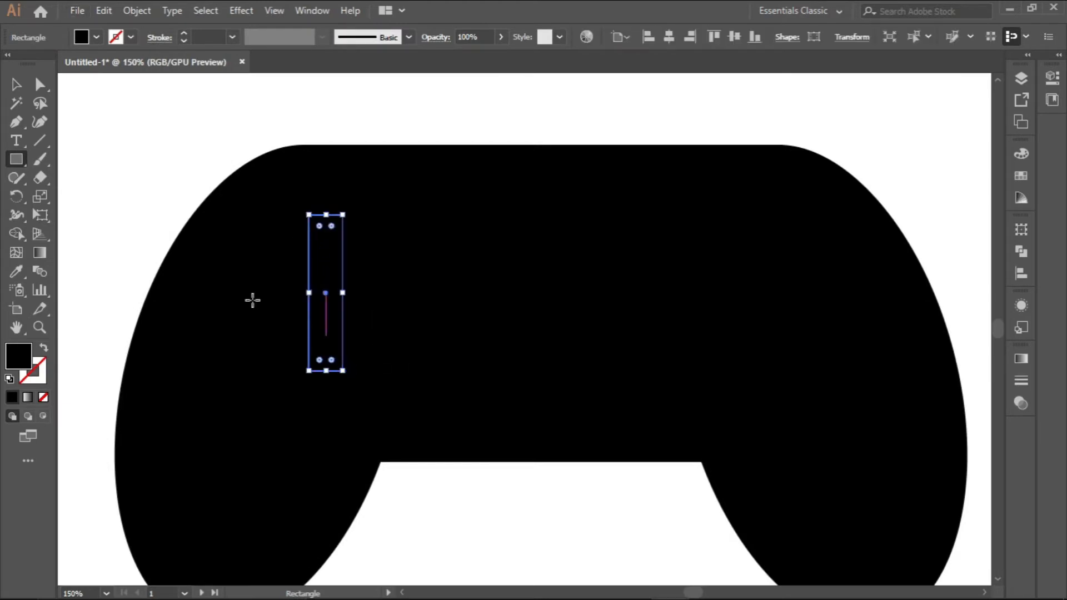
Give the narrow vertical rectangle a white fill with no stroke and deselect it
left_click(44, 351)
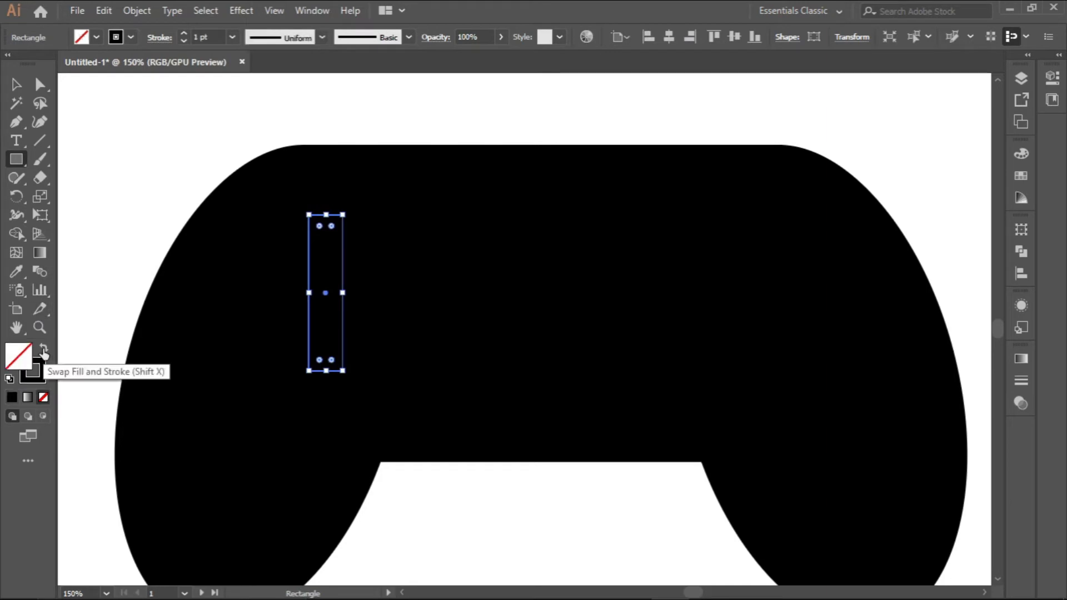
left_click(44, 352)
left_click(96, 37)
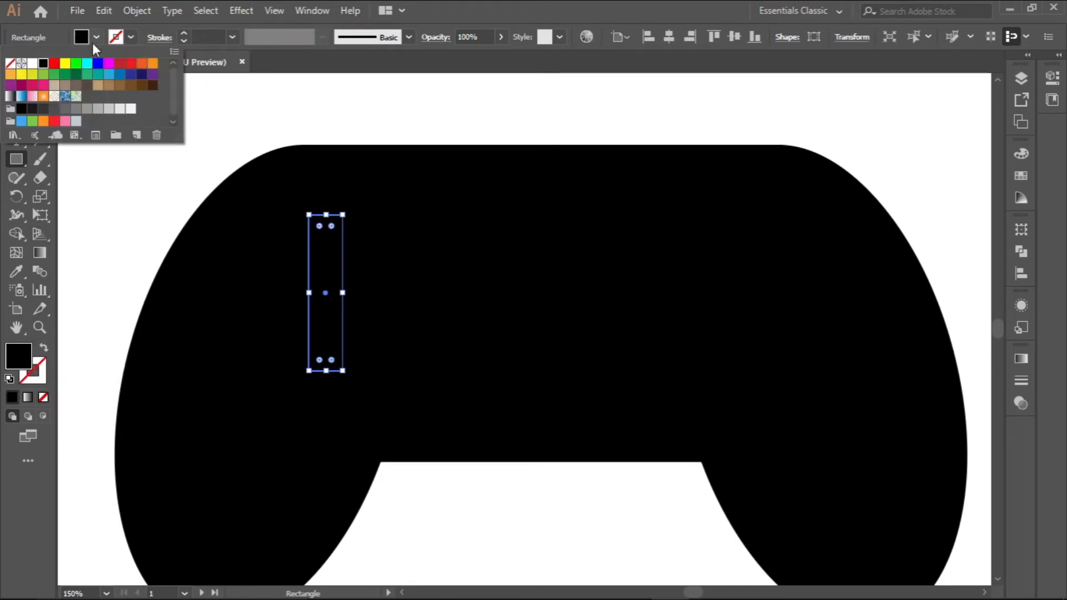
left_click(32, 62)
left_click(98, 39)
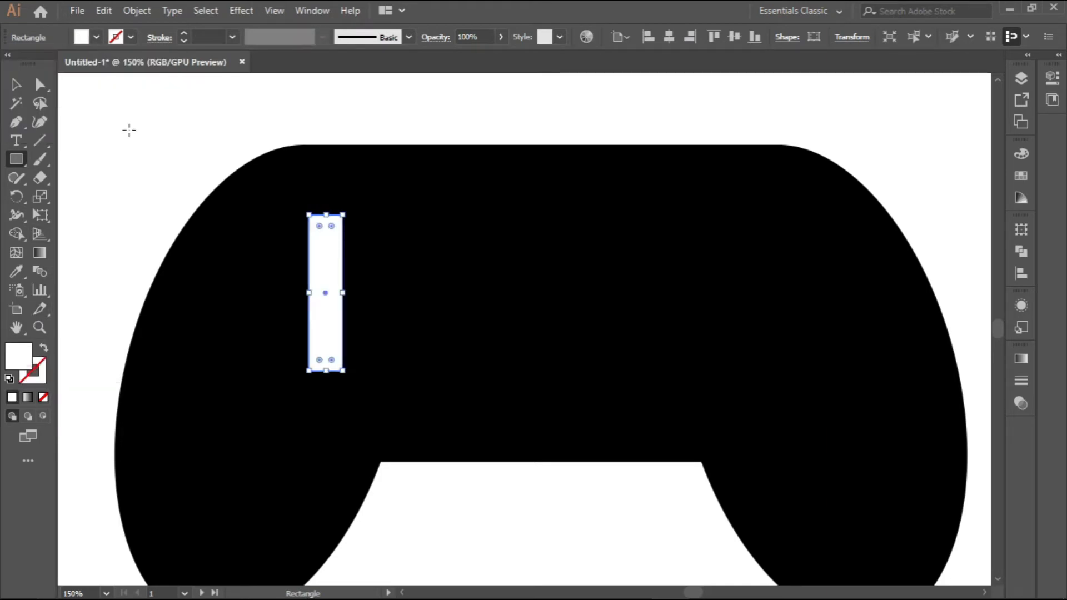
left_click(228, 262)
key("Escape")
key("v")
scroll(283, 299, "down", 2)
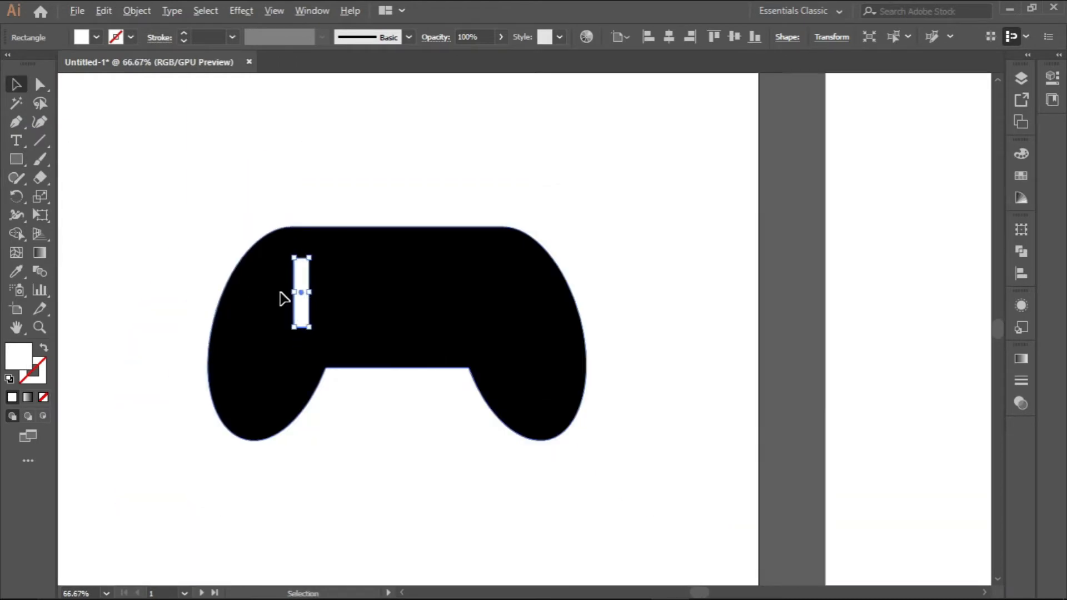
left_click(335, 391)
Move the white rectangle slightly down, then make it a little shorter and narrower
scroll(302, 286, "up", 3)
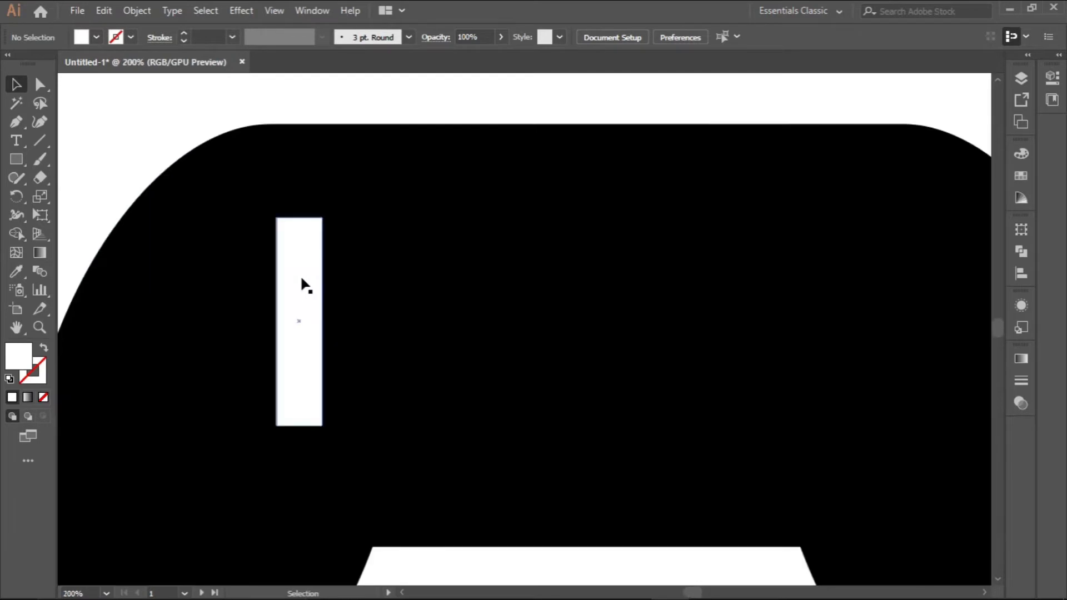
left_click_drag(301, 282, 299, 289)
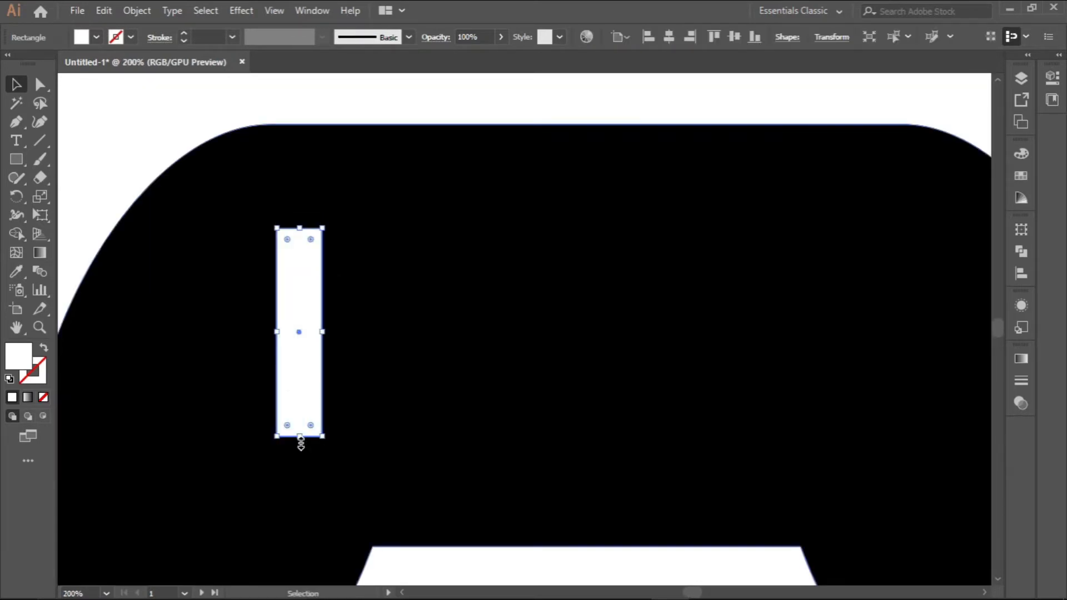
left_click_drag(299, 437, 300, 423)
left_click_drag(276, 323, 281, 323)
key("ctrl+minus")
key("ctrl+minus")
key("ctrl+minus")
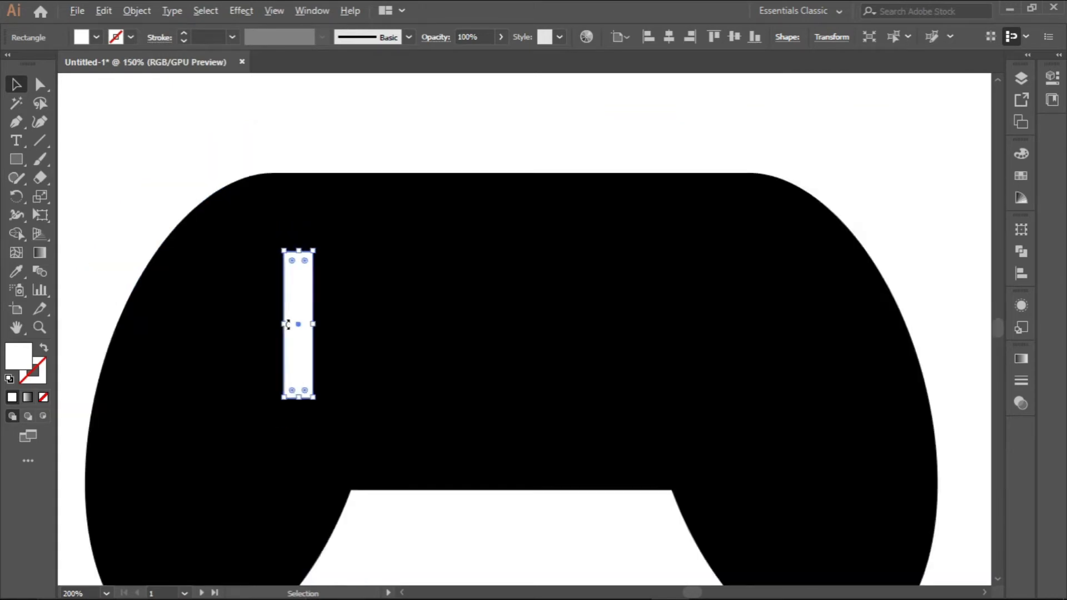
left_click(185, 273)
Reflect a copy of the white rectangle about its centre into a horizontal bar, forming a D-pad cross
scroll(289, 348, "up", 2)
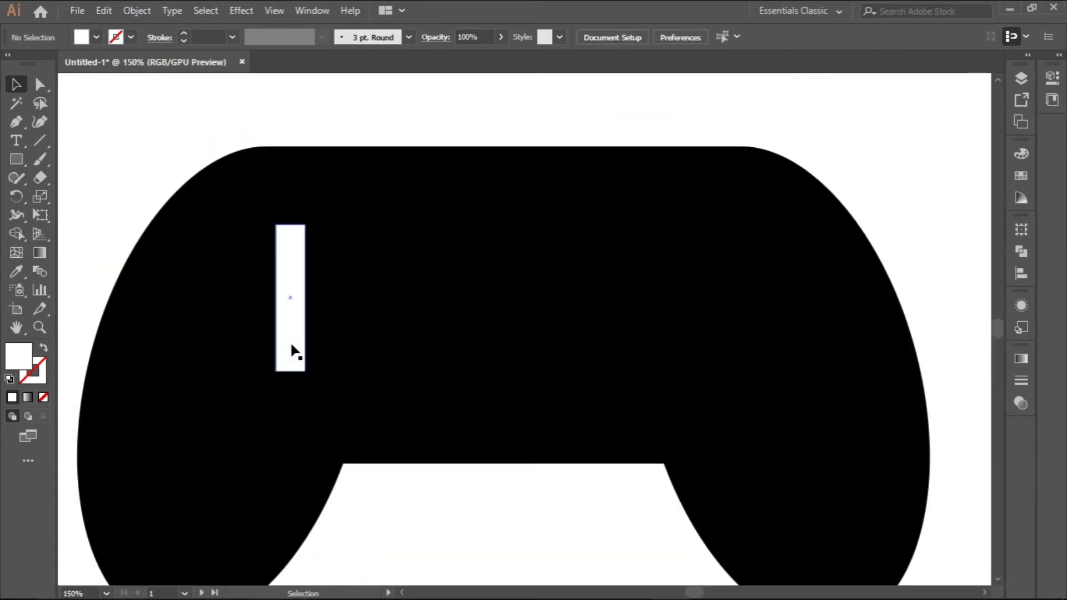
left_click(294, 352)
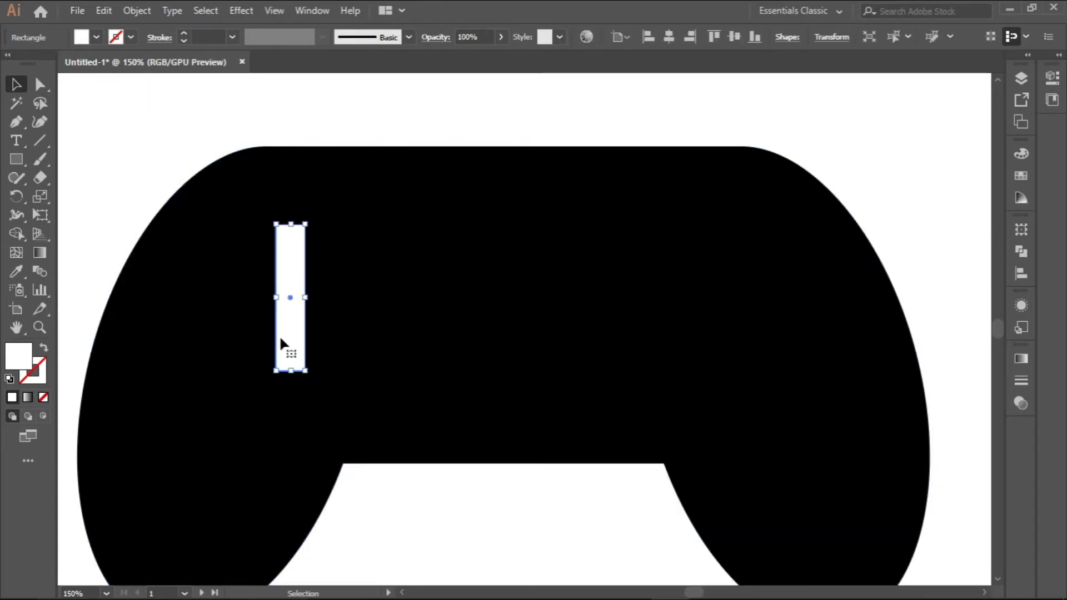
left_click(18, 199)
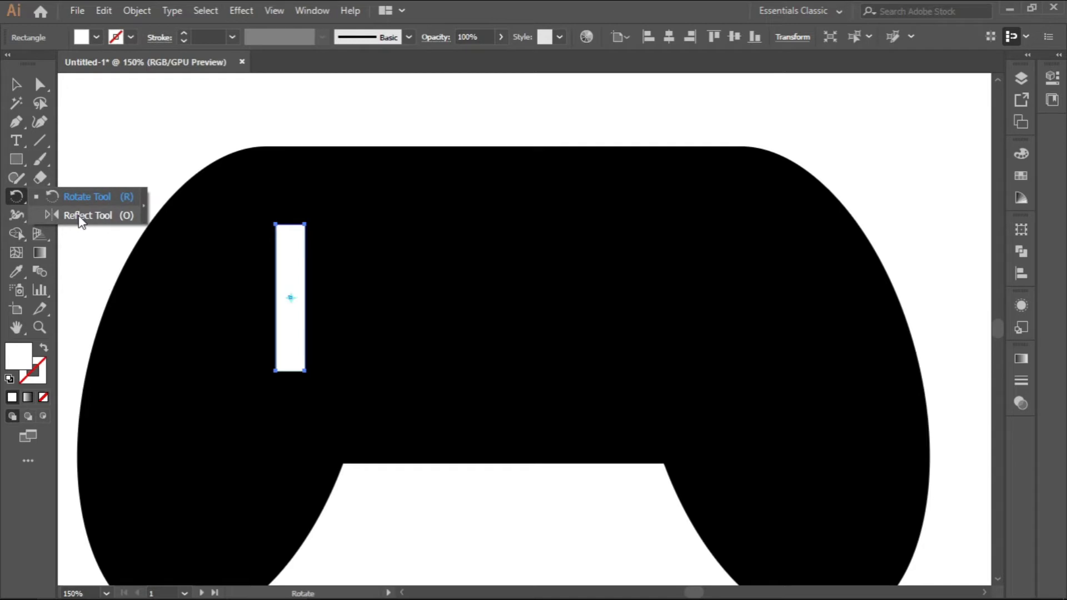
left_click(81, 220)
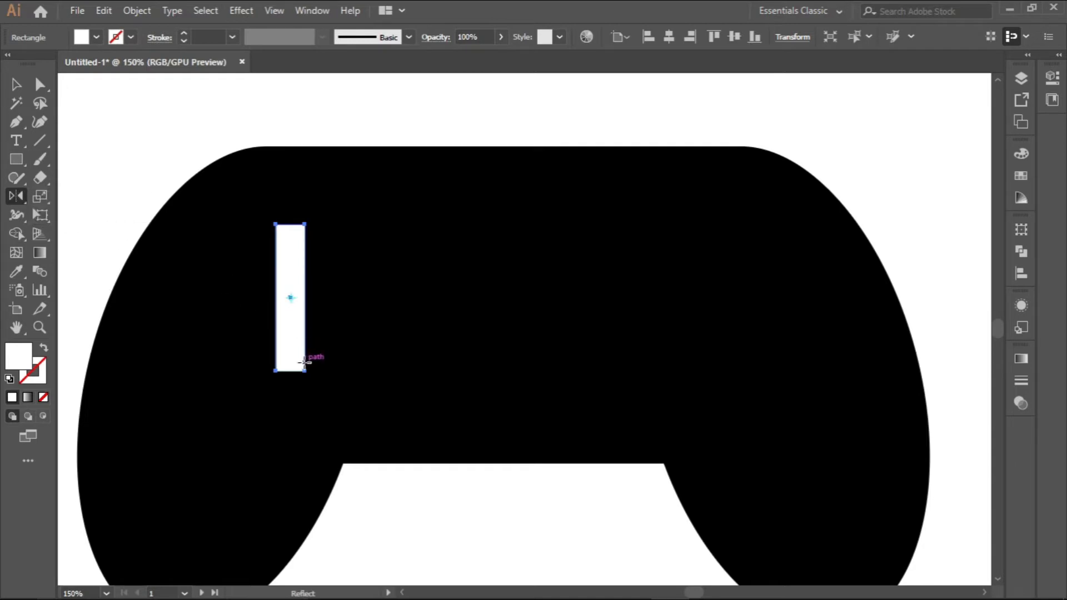
left_click_drag(304, 363, 326, 324)
left_click(16, 84)
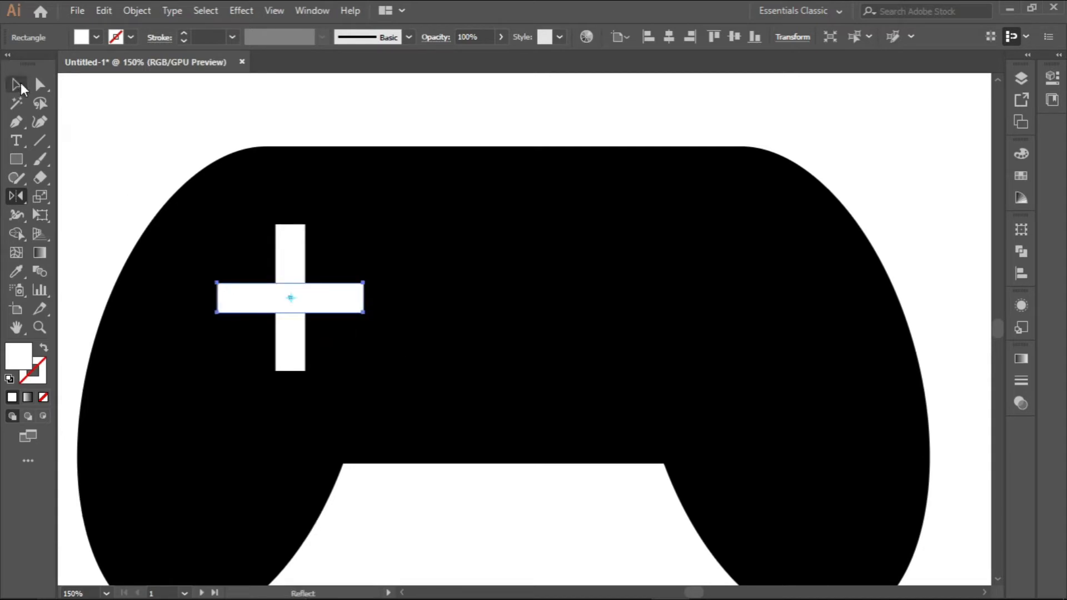
left_click(136, 118)
scroll(273, 314, "down", 1)
scroll(282, 328, "up", 1)
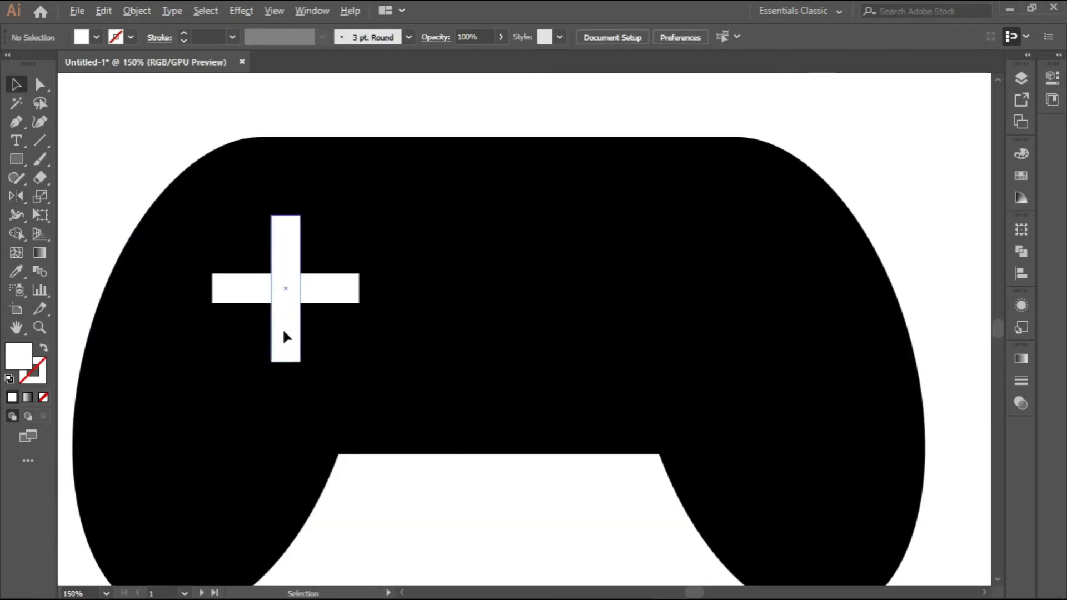
Draw a 45° diagonal line across the centre of the white cross, running from upper left to lower right
scroll(286, 283, "down", 1)
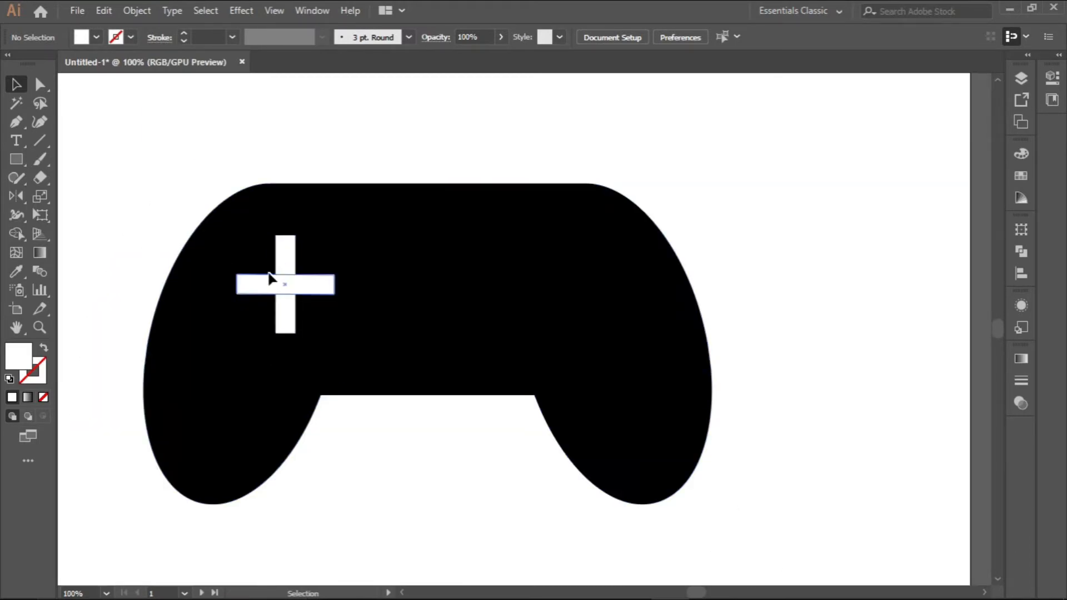
left_click(33, 140)
scroll(285, 294, "up", 3)
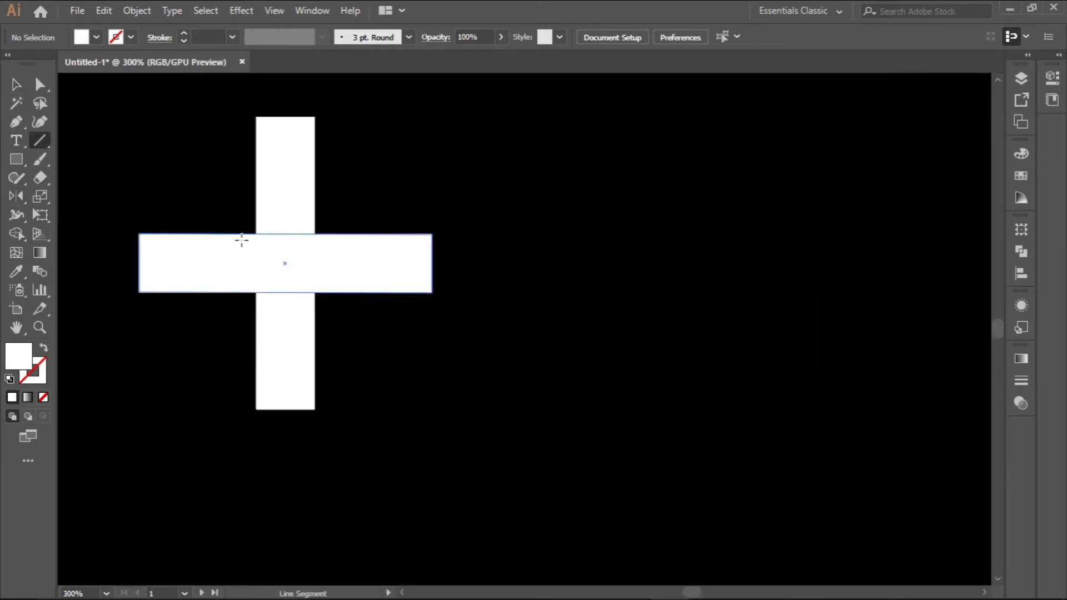
left_click_drag(214, 189, 383, 382)
left_click(16, 84)
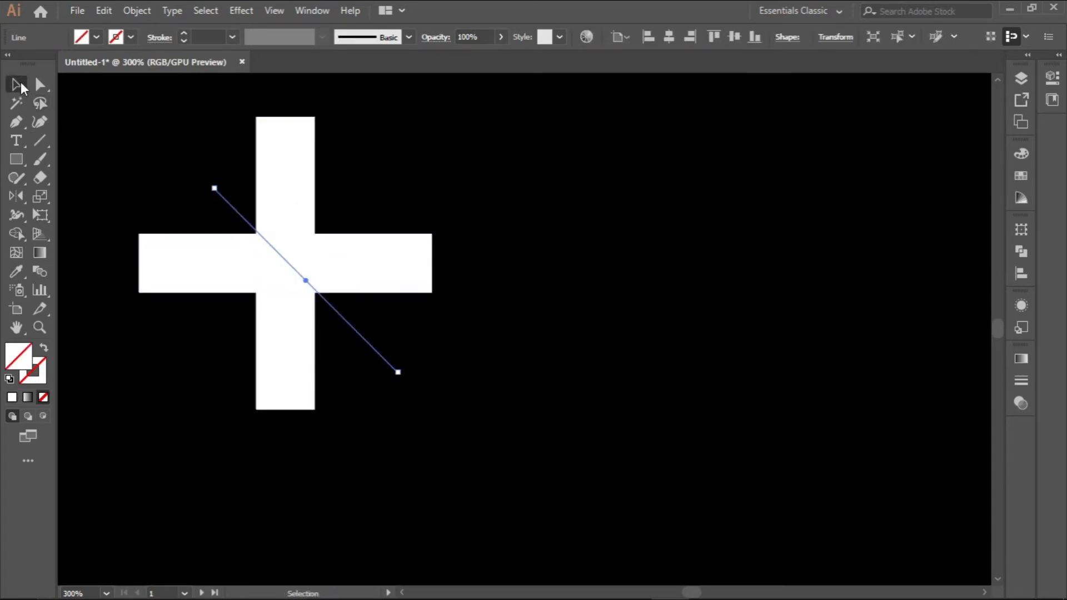
Give the diagonal line a black stroke of 5 pt
left_click(183, 34)
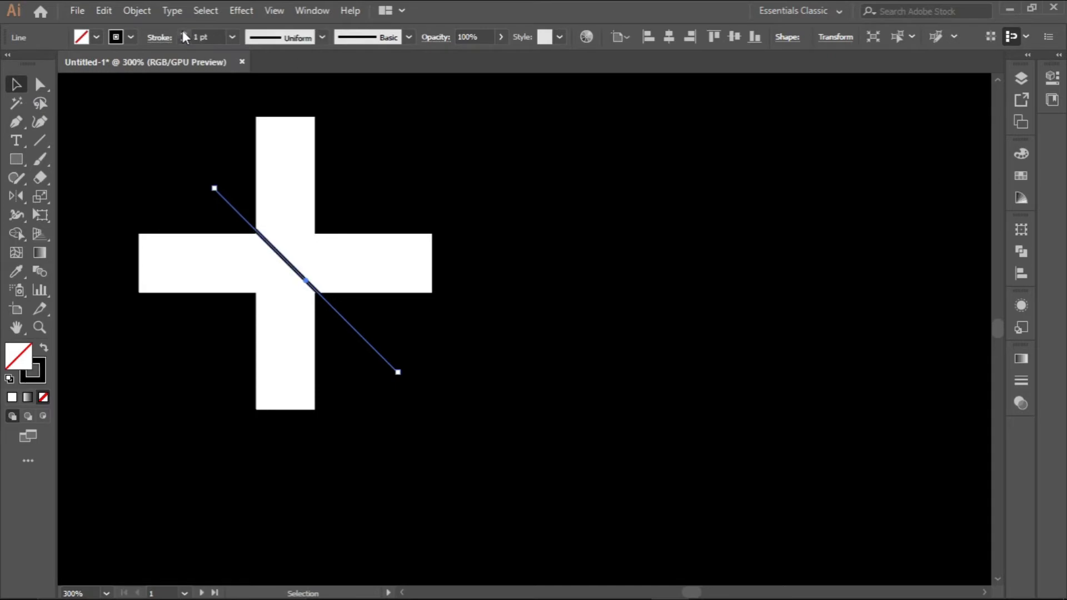
left_click(184, 33)
left_click(184, 34)
left_click(183, 34)
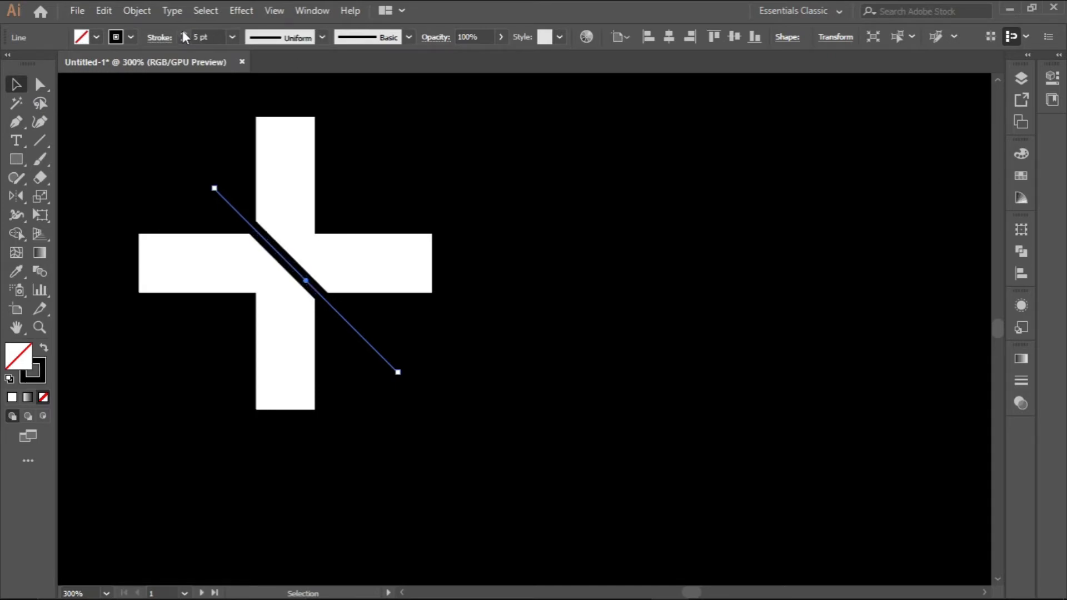
Shift the black diagonal line slightly towards the white cross's centre, using outline view to see its exact position
left_click(183, 33)
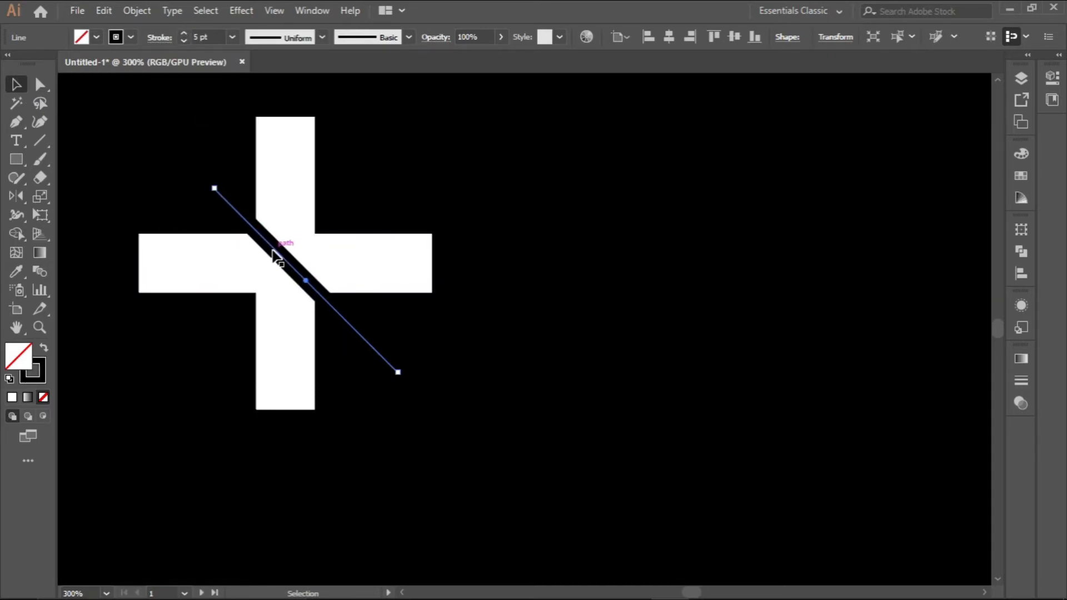
scroll(276, 257, "up", 2)
scroll(279, 256, "up", 1)
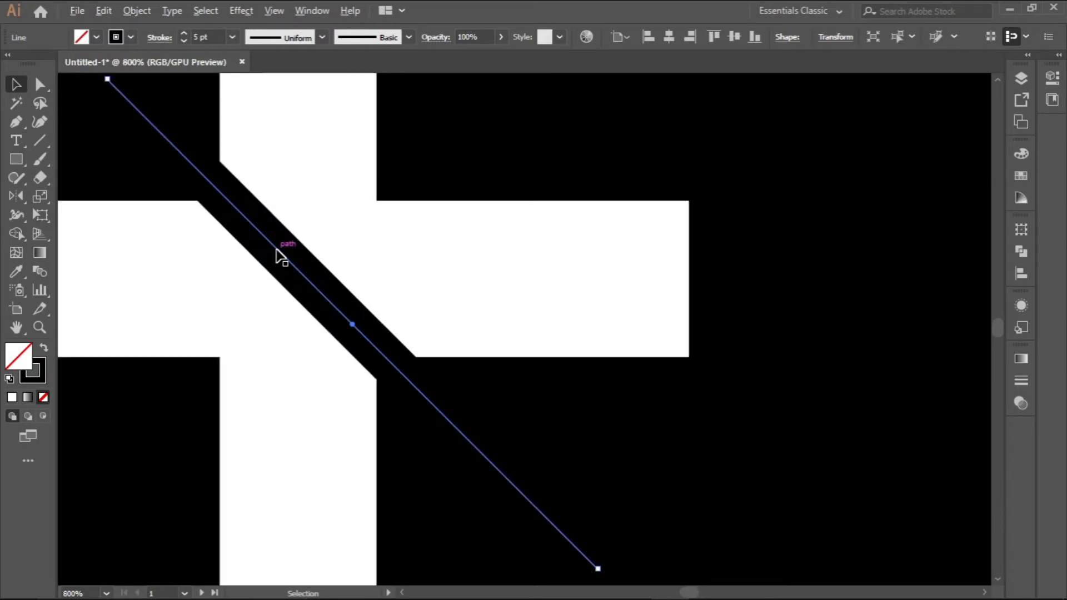
left_click_drag(280, 256, 272, 265)
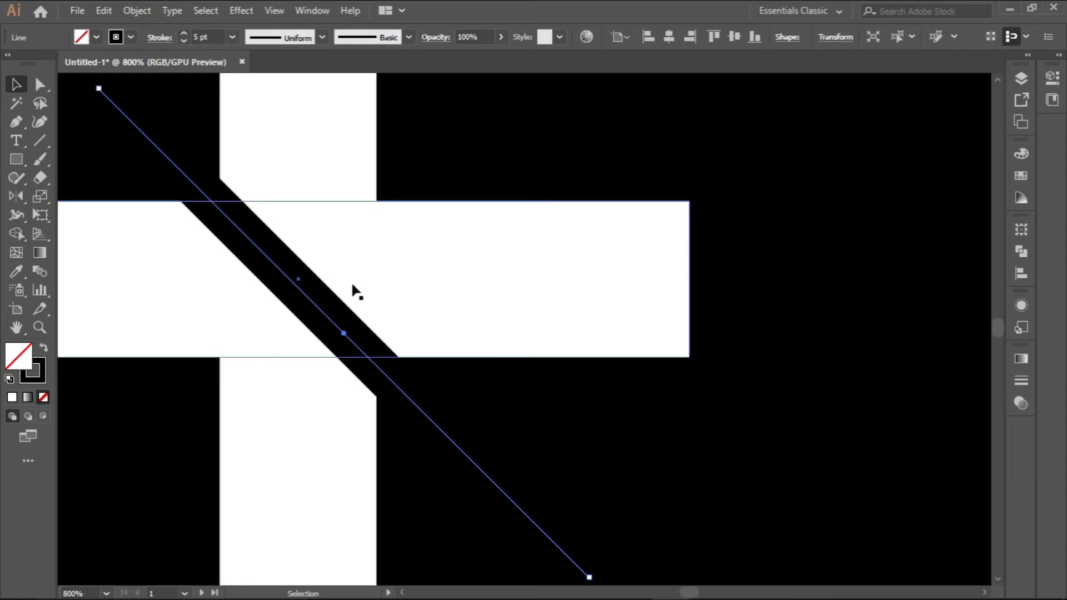
key("a")
key("ctrl+y")
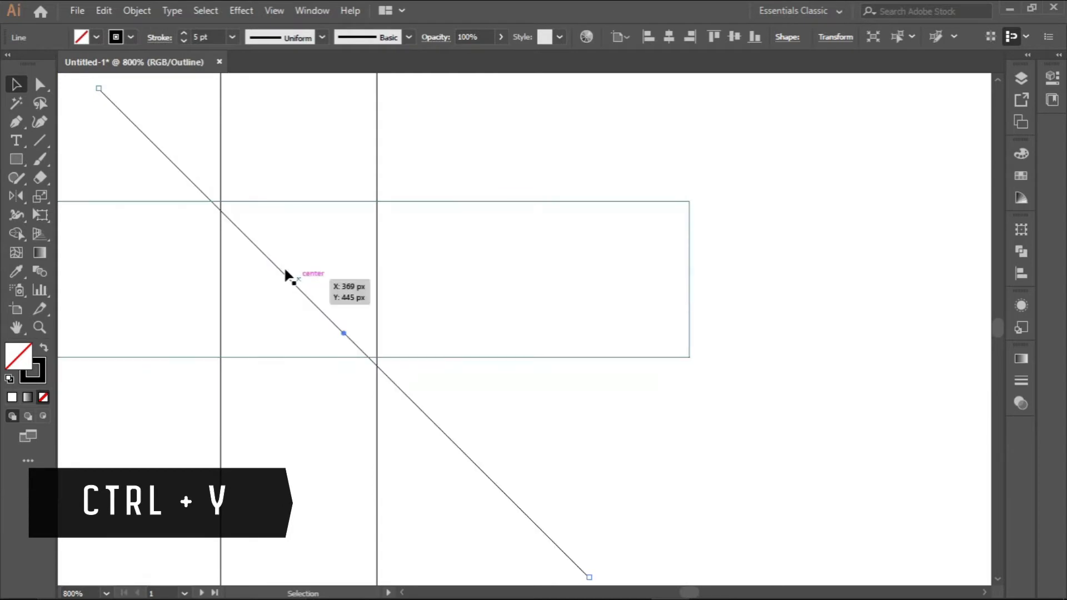
scroll(284, 267, "up", 1)
mouse_move(281, 272)
left_mouse_down()
mouse_move(303, 257)
mouse_move(295, 265)
left_mouse_up()
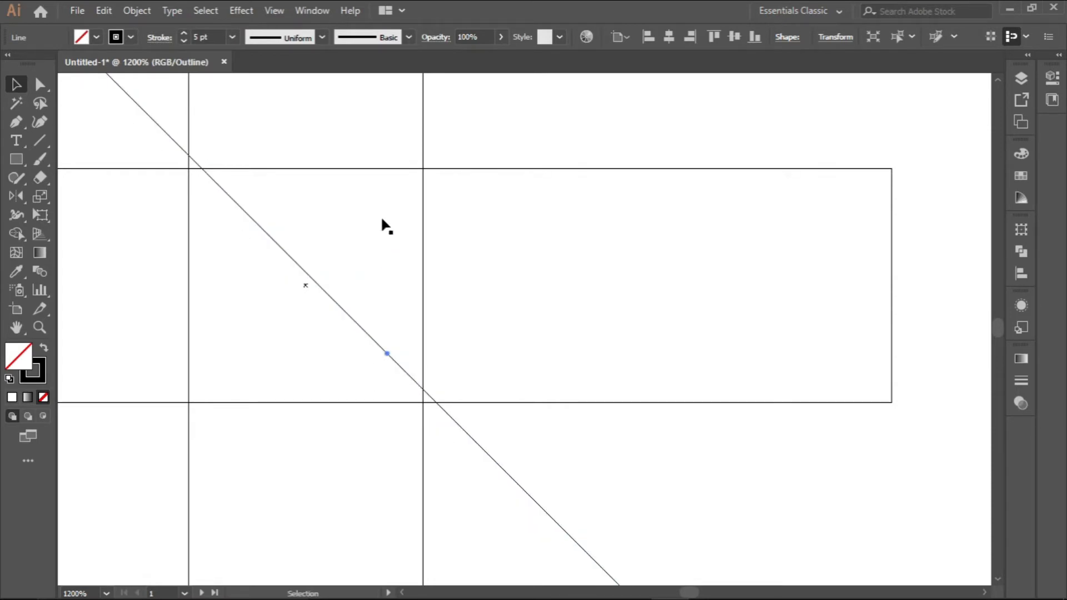
Disable Snap to Pixel and move the diagonal line so it passes exactly through the upper-left and lower-right inner corners of the cross
left_click(279, 11)
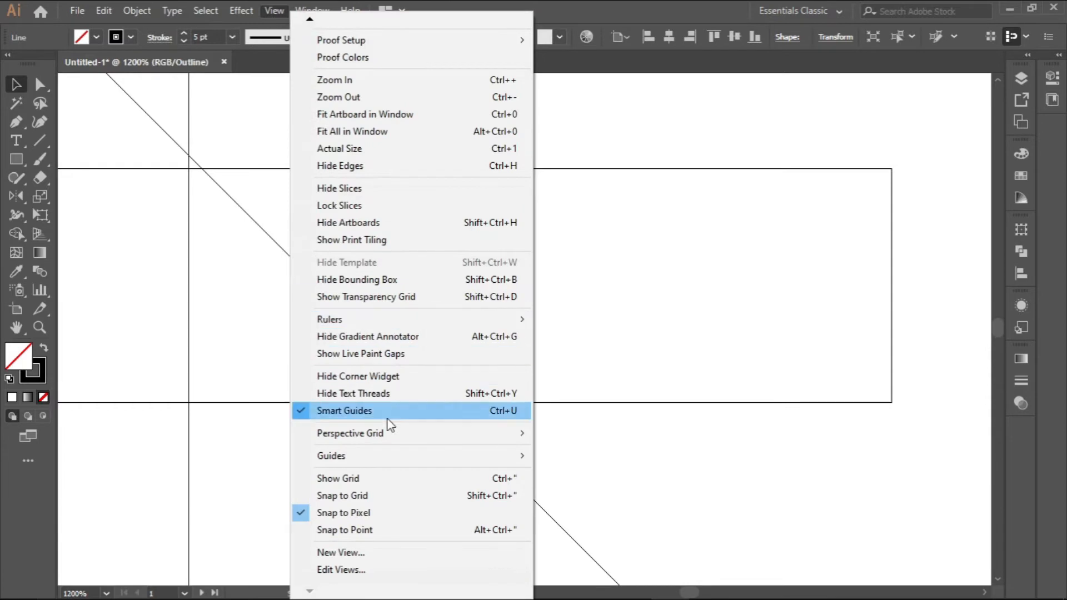
left_click(357, 513)
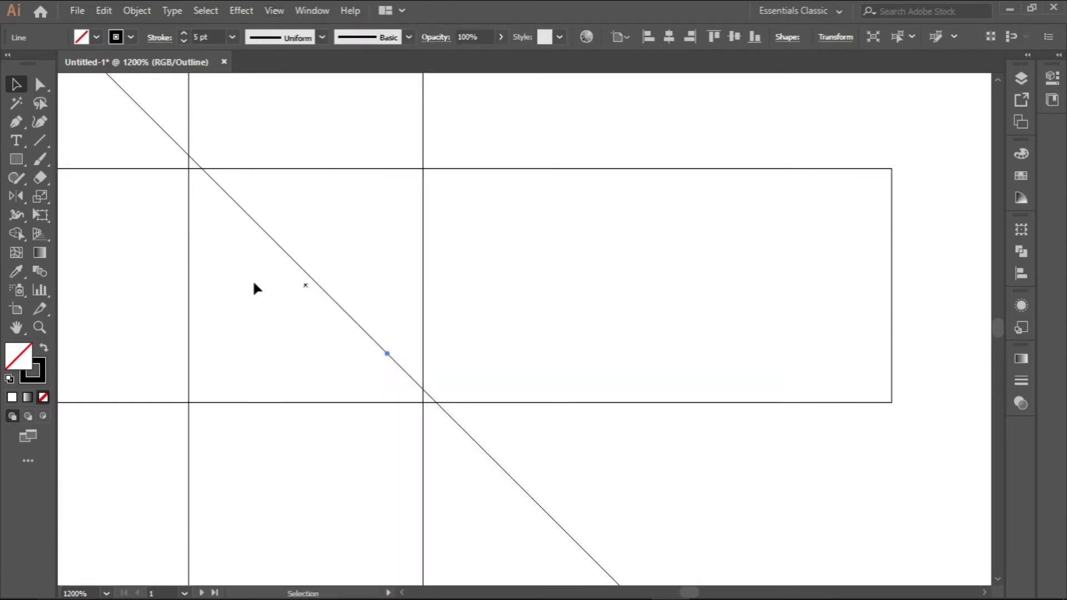
scroll(211, 226, "up", 2)
scroll(211, 226, "up", 2)
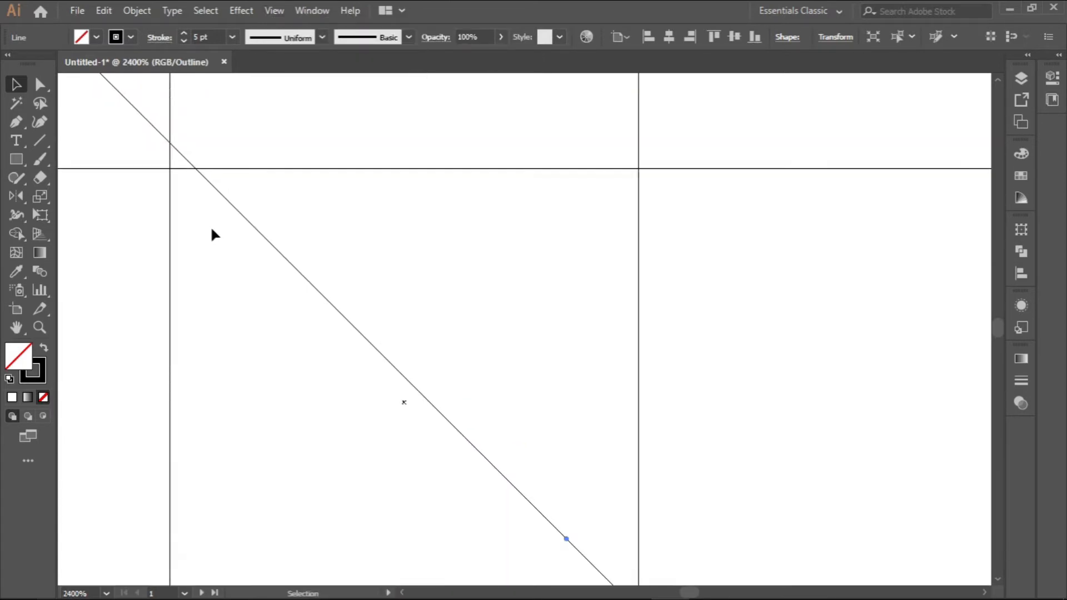
left_click_drag(224, 231, 215, 244)
key("ctrl+minus")
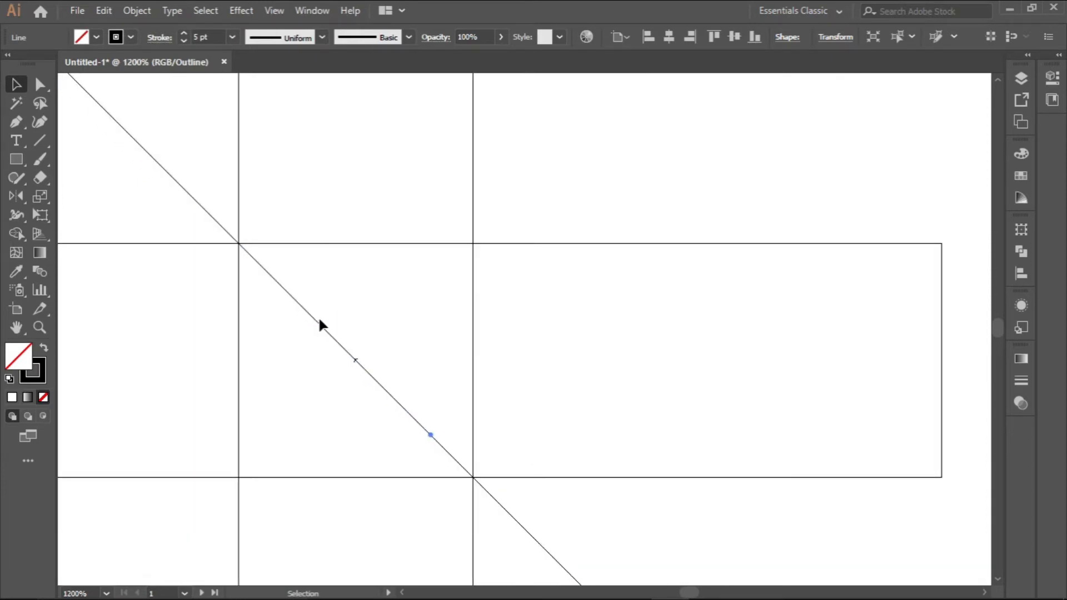
Re-enable Snap to Pixel and return from outline view to the filled preview
left_click(274, 11)
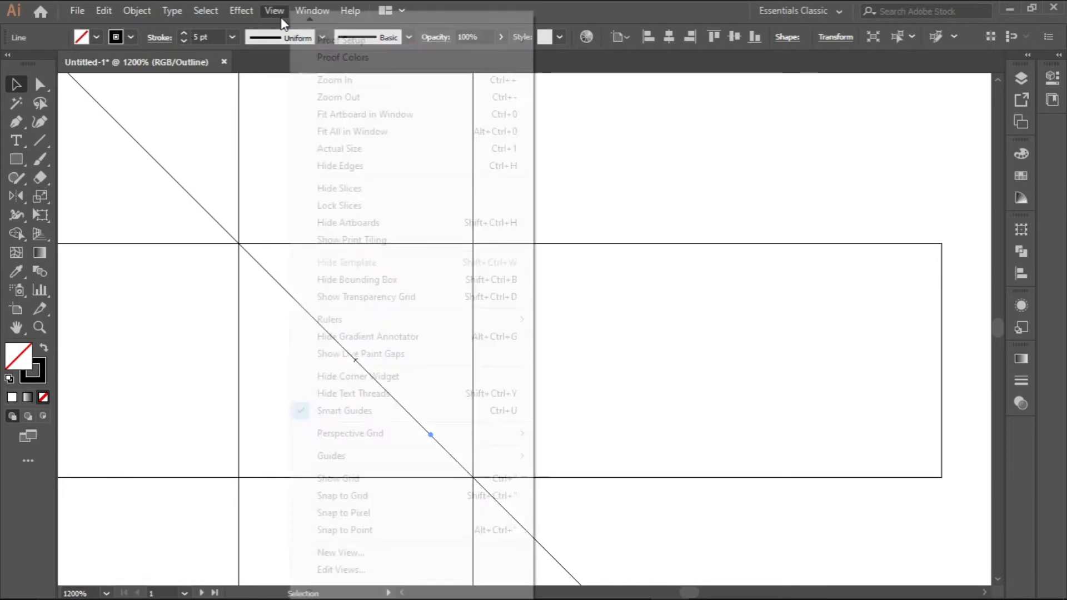
left_click(371, 510)
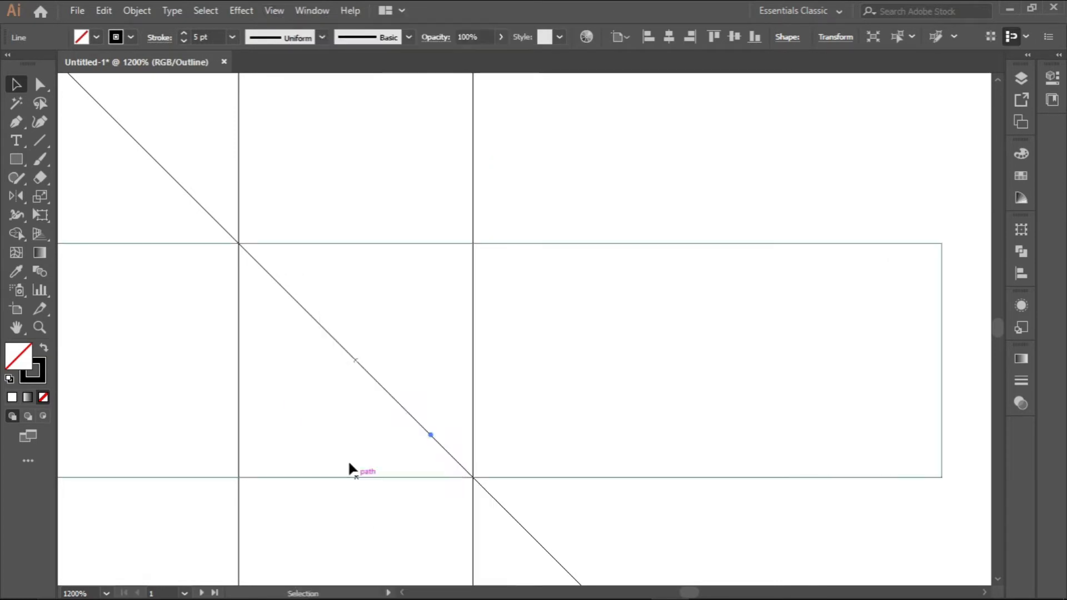
key("ctrl+y")
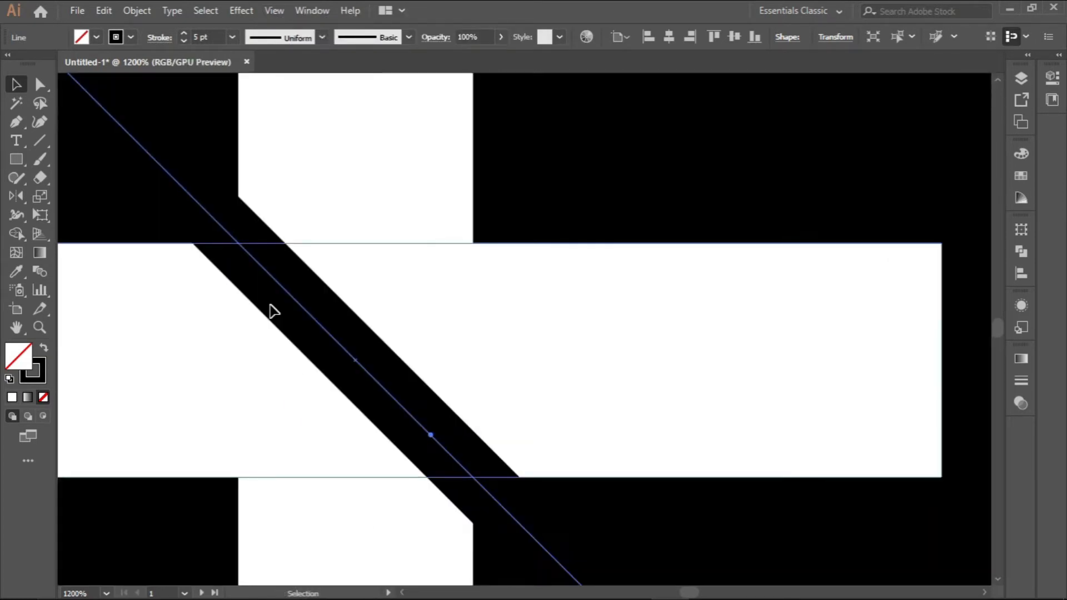
scroll(300, 371, "down", 3)
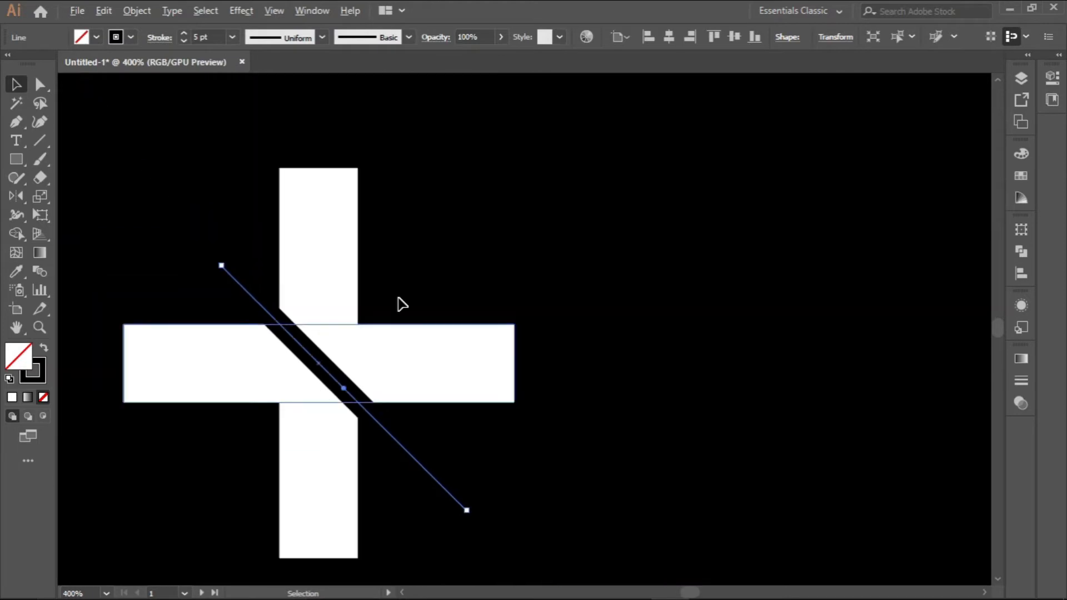
Select only the black diagonal line on the cross and activate the Reflect tool
left_click(456, 281)
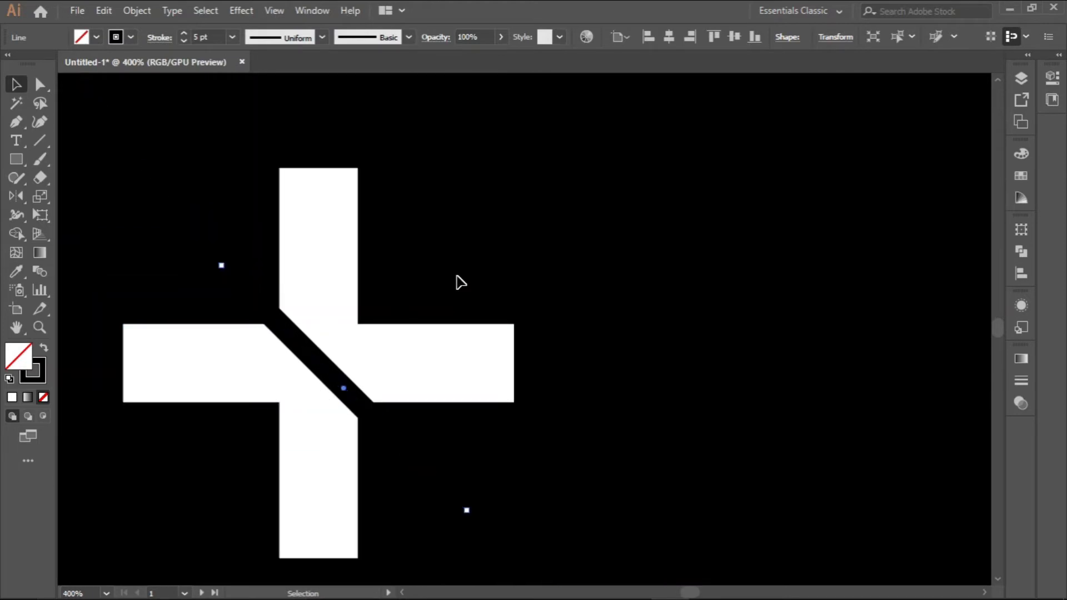
left_click(318, 361)
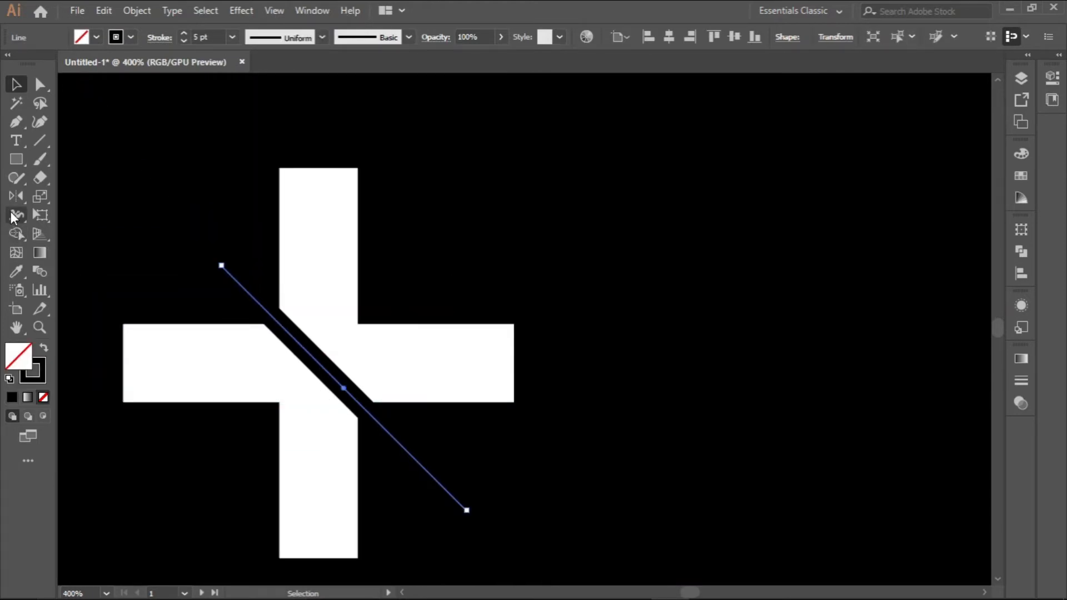
left_click(14, 197)
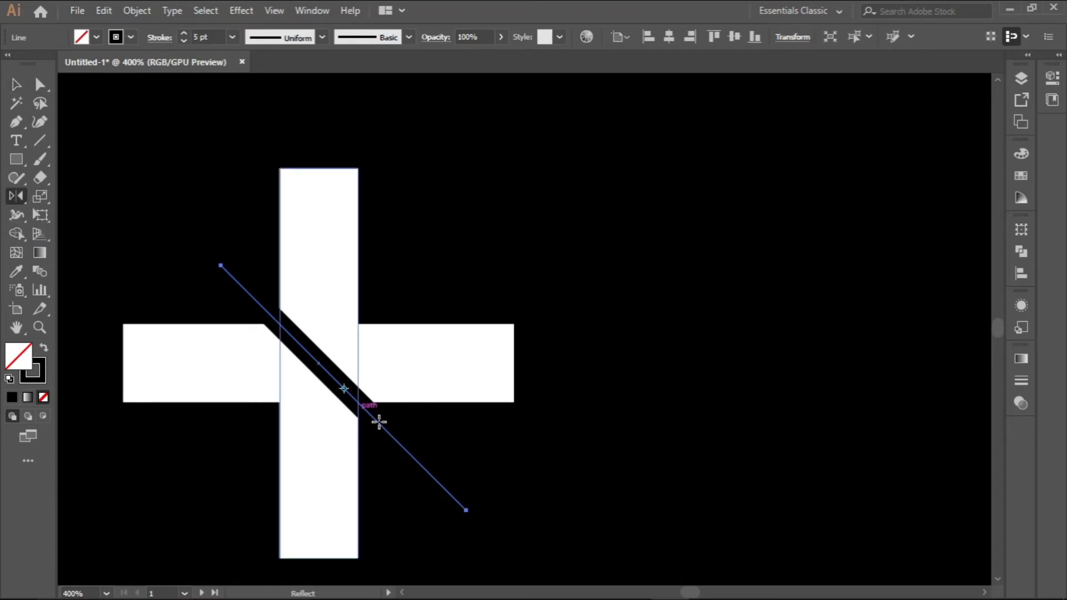
left_click(414, 467)
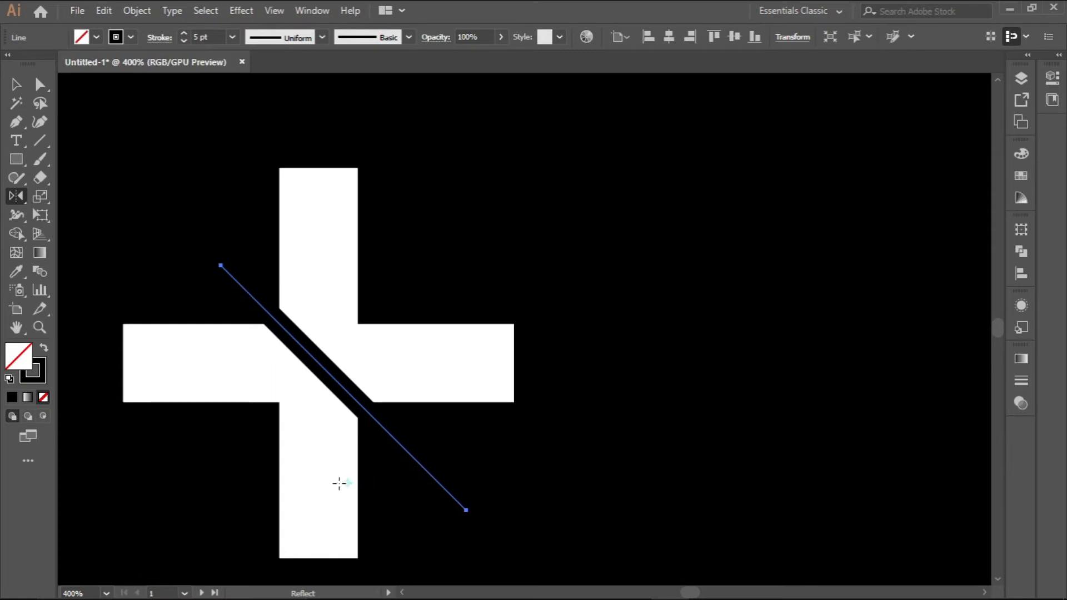
left_click(260, 487, "alt")
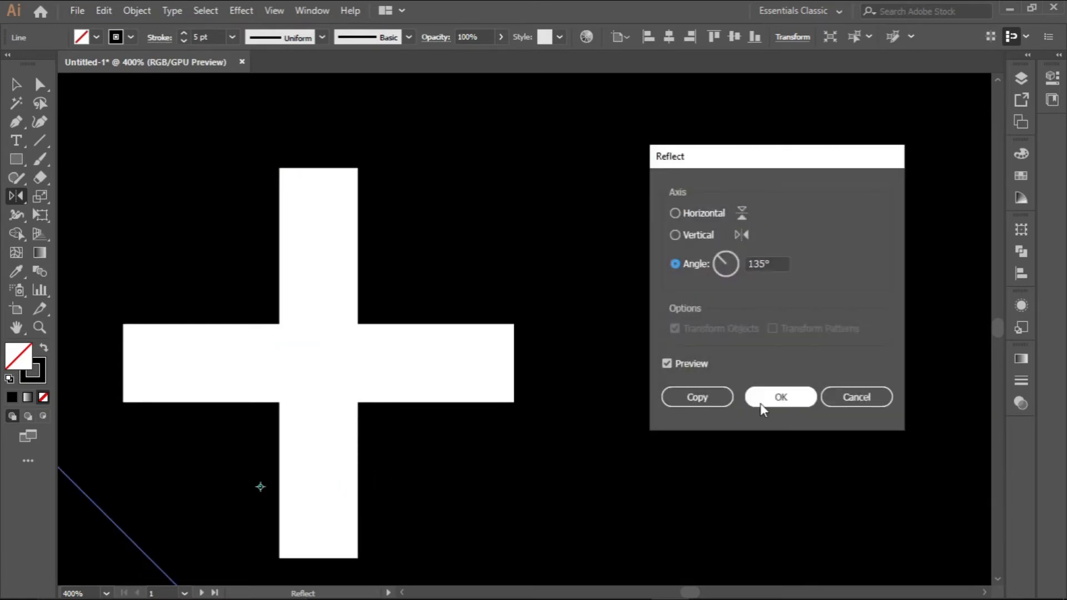
left_click(856, 397)
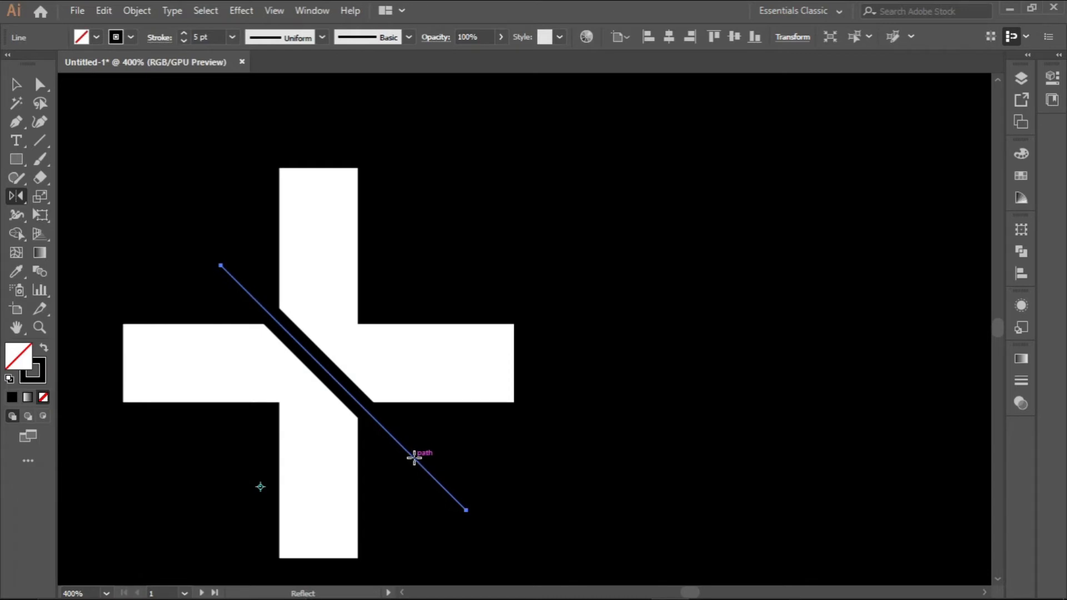
Reflect a copy of the diagonal line into the opposite diagonal and move it towards the centre of the cross
left_click_drag(414, 458, 241, 418)
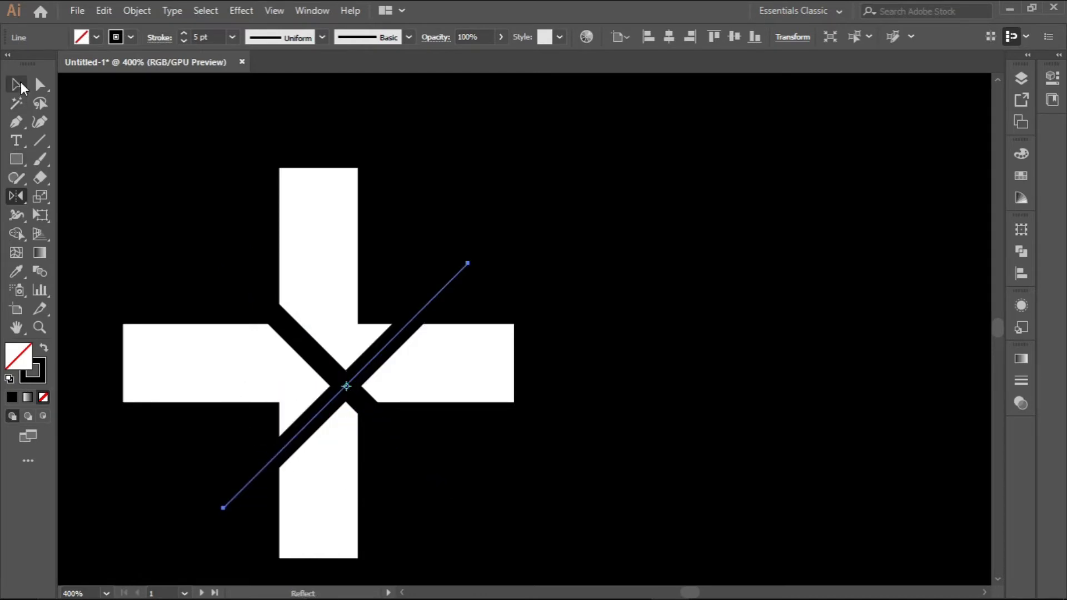
left_click(16, 85)
left_click_drag(390, 348, 355, 332)
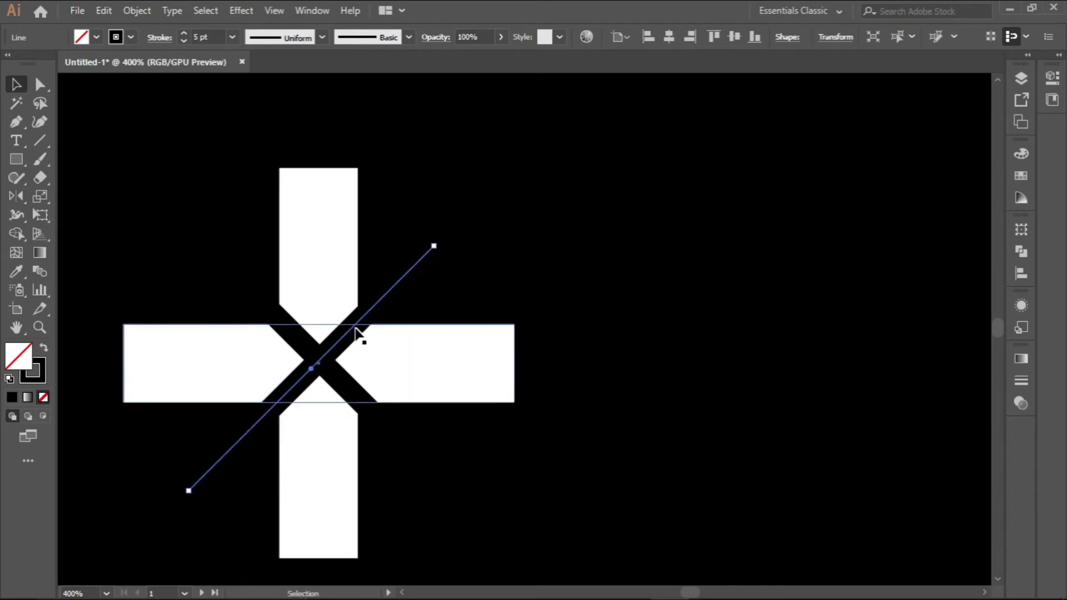
In outline view with Snap to Pixel off, move the second diagonal exactly onto the cross's upper-right inner corner
key("ctrl+y")
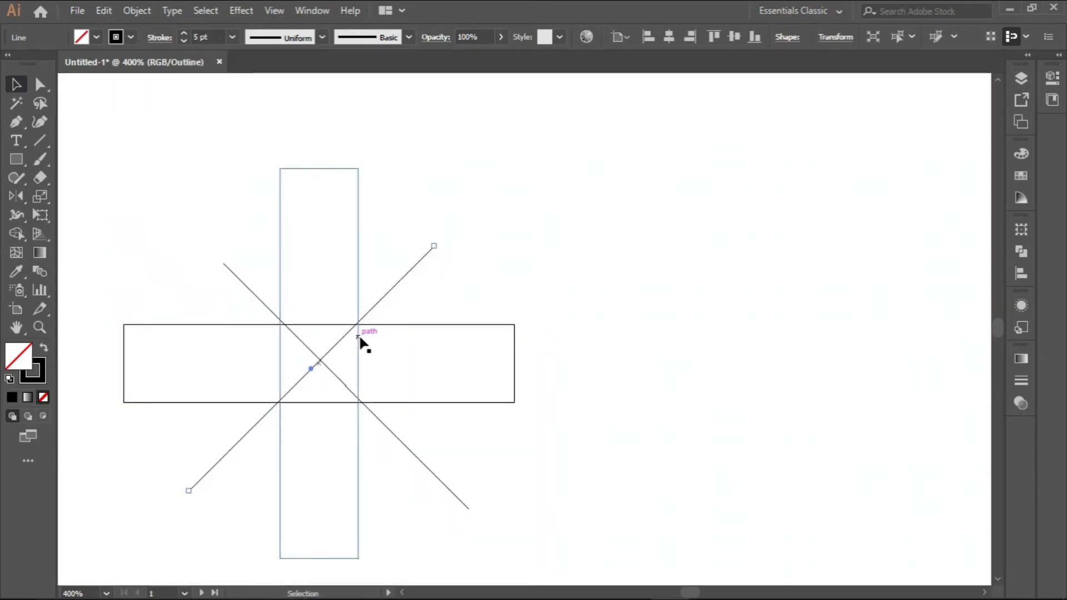
scroll(357, 336, "up", 2)
scroll(357, 330, "up", 2)
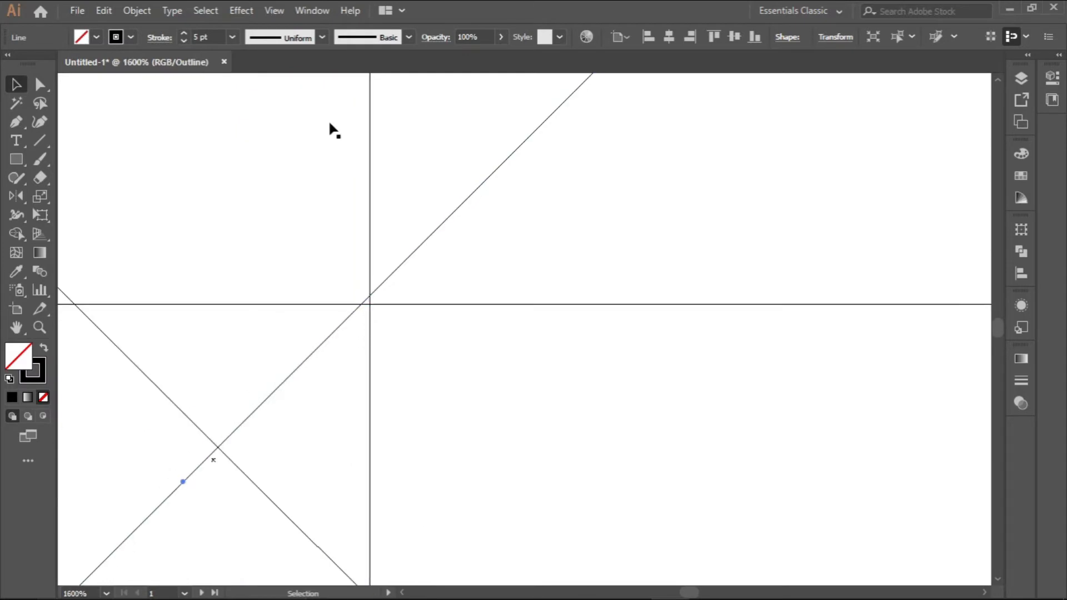
left_click(281, 12)
left_click(368, 508)
left_click_drag(305, 367, 305, 374)
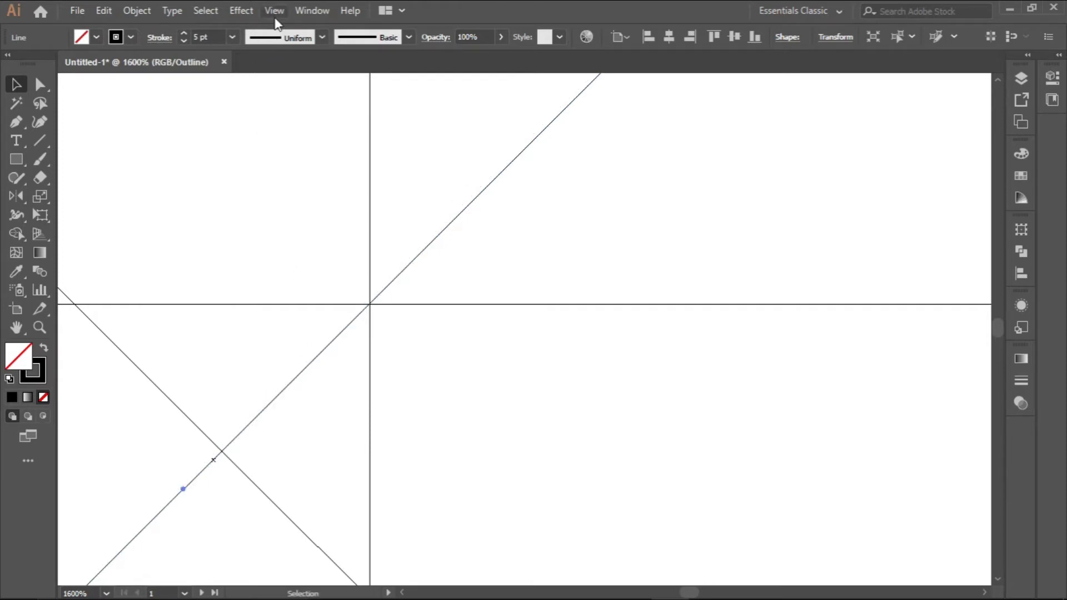
Turn Snap to Pixel back on, restore the filled preview and deselect the second diagonal line
left_click(274, 11)
left_click(380, 510)
key("ctrl+y")
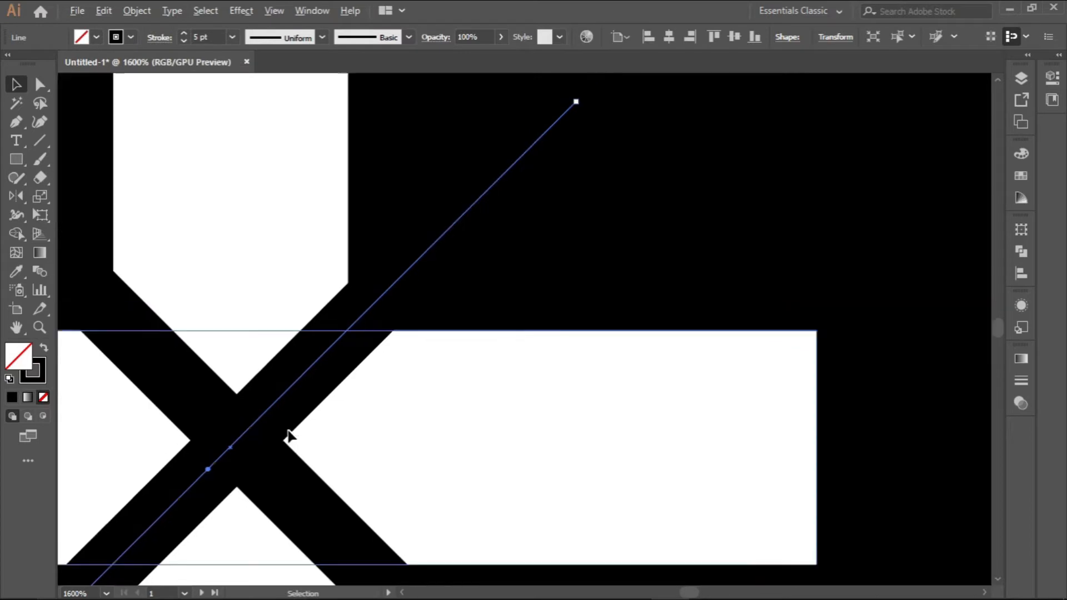
scroll(288, 436, "down", 6)
scroll(269, 460, "down", 2)
left_click(144, 338)
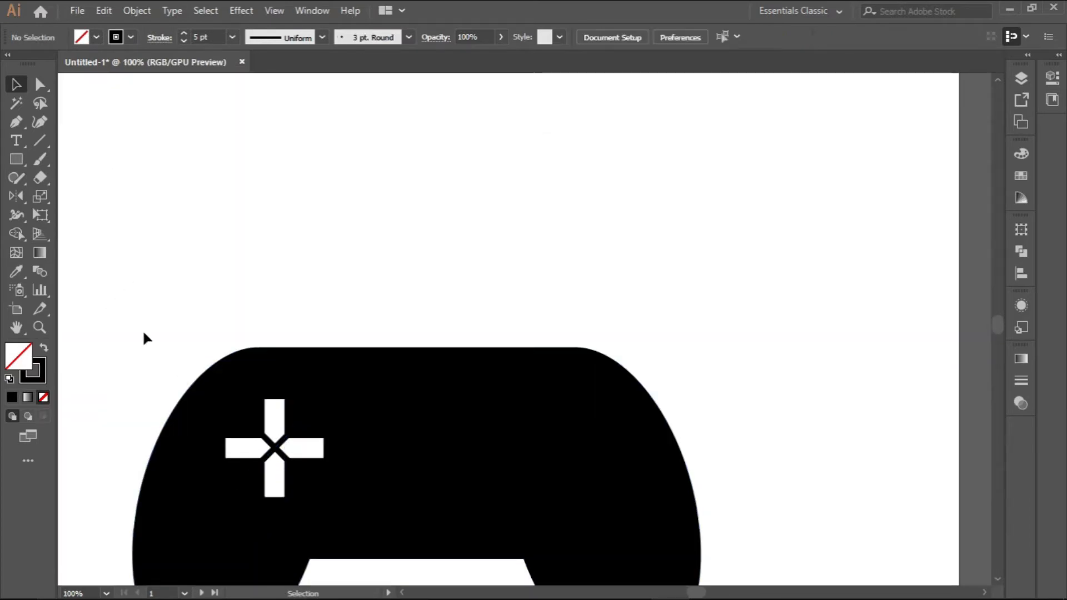
Draw a small perfect circle with the Ellipse tool on the right half of the controller body, slightly above the D-pad's centre
scroll(261, 416, "down", 3)
scroll(269, 357, "down", 2)
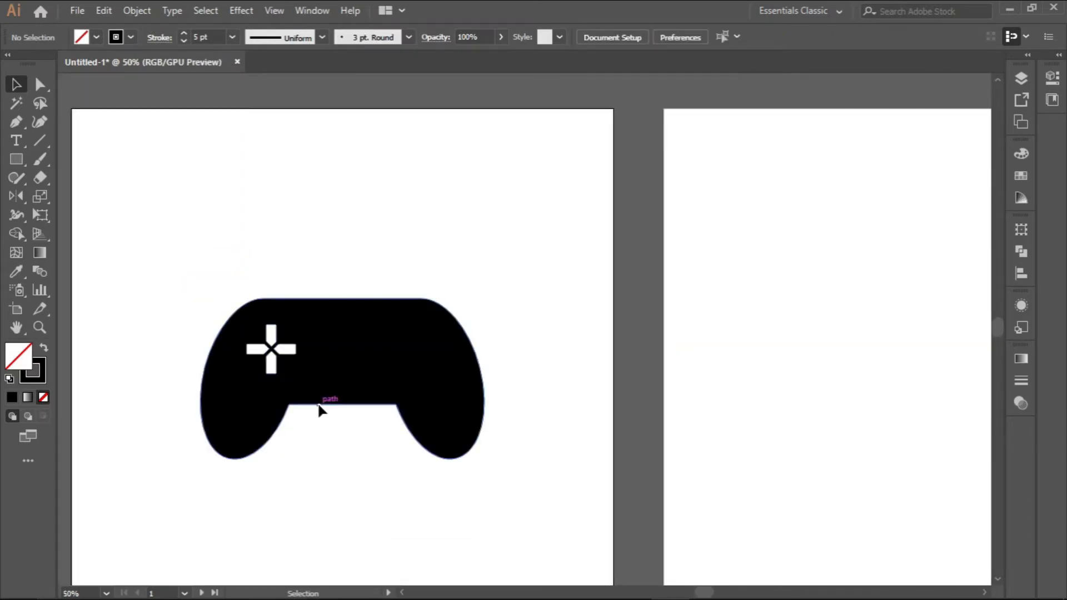
scroll(269, 350, "up", 2)
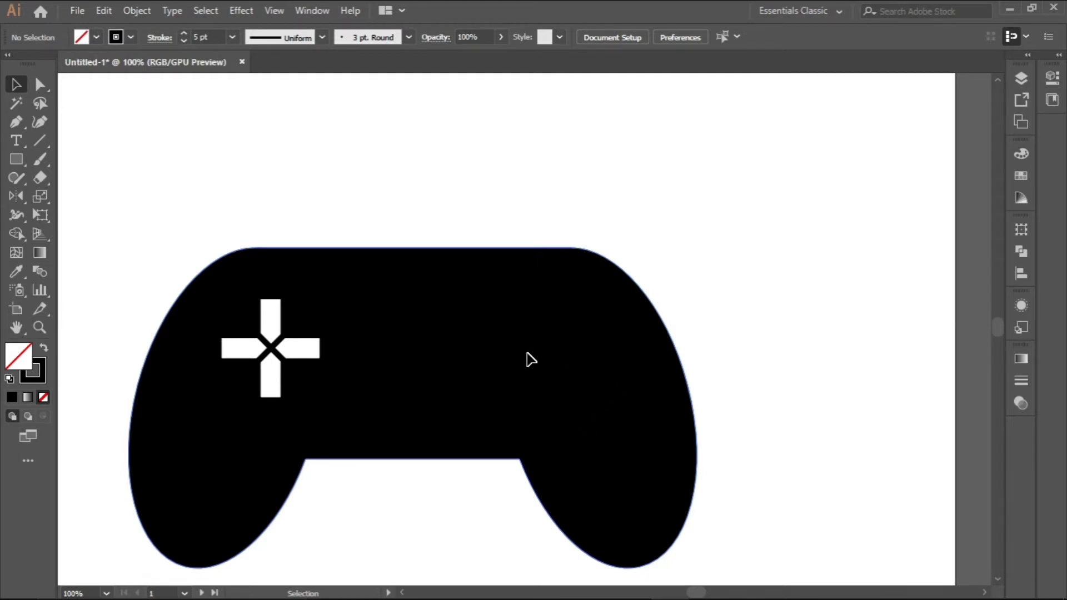
key("alt")
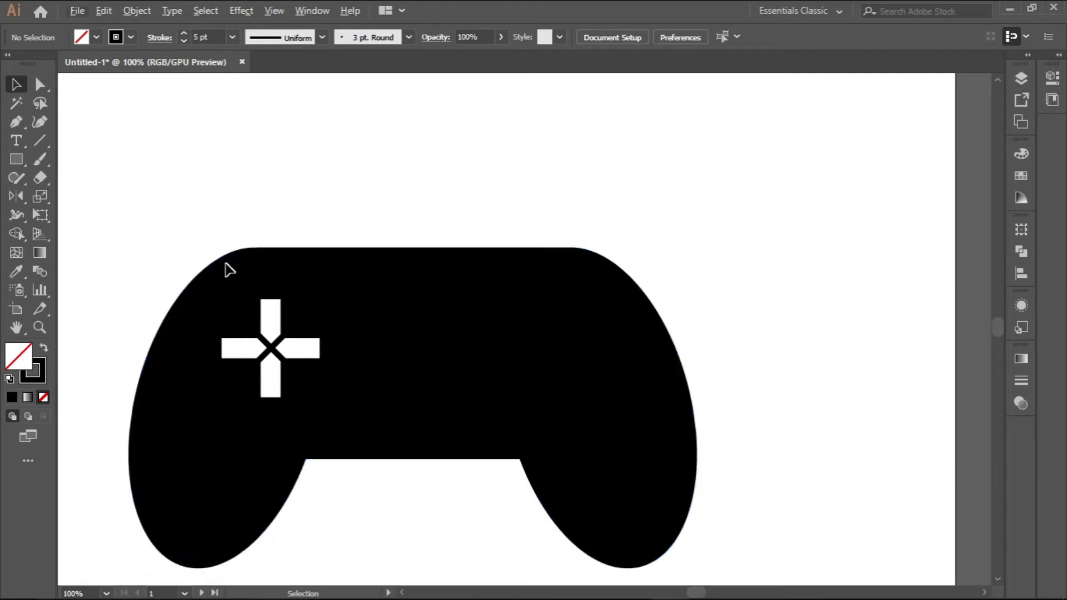
left_click(13, 161)
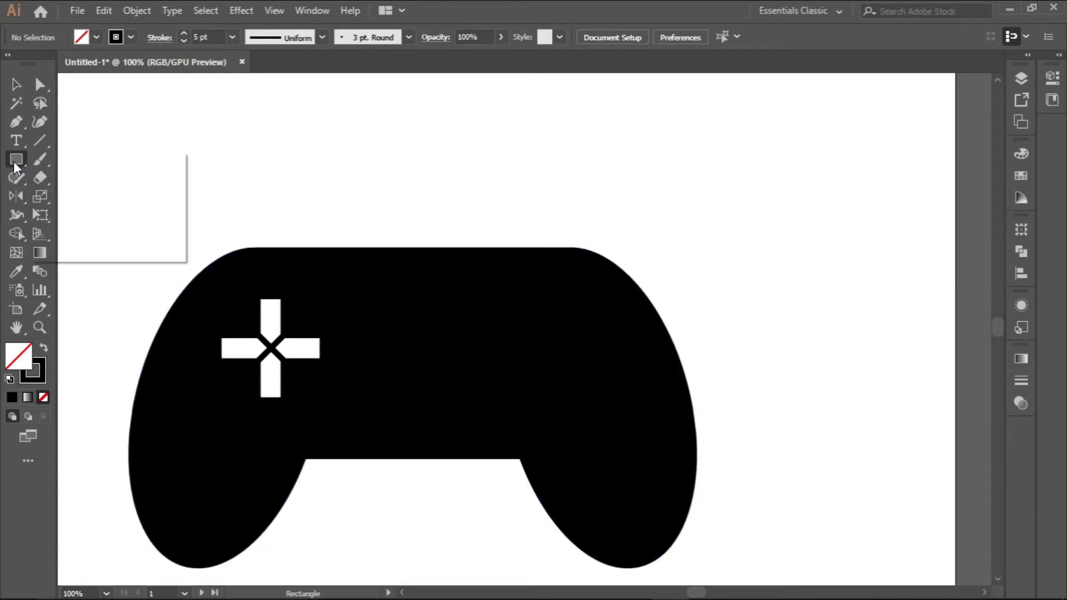
left_click(77, 201)
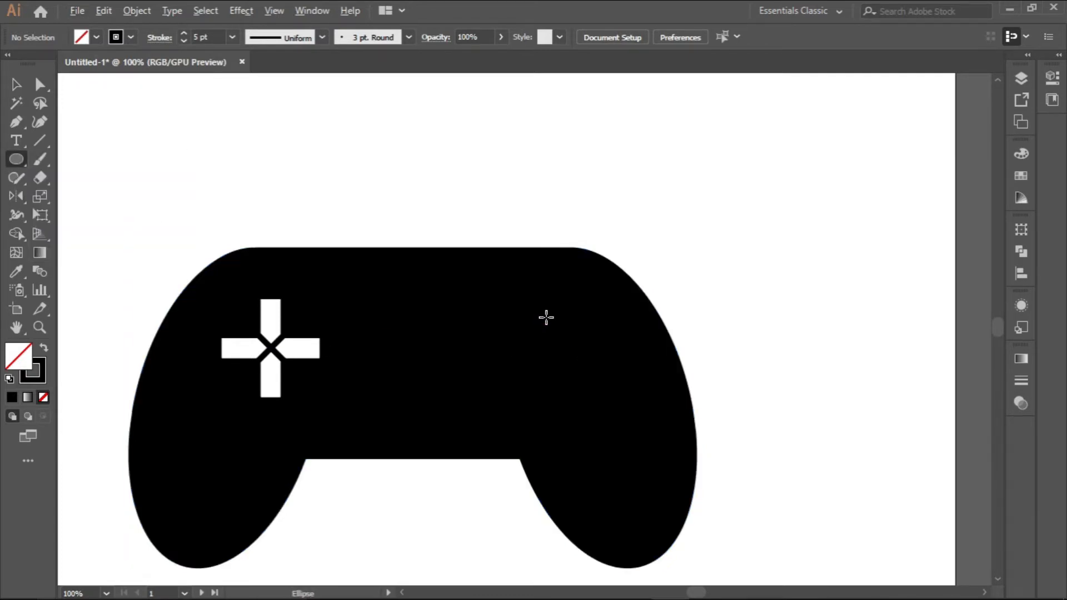
scroll(547, 317, "up", 1)
left_click_drag(550, 301, 572, 332)
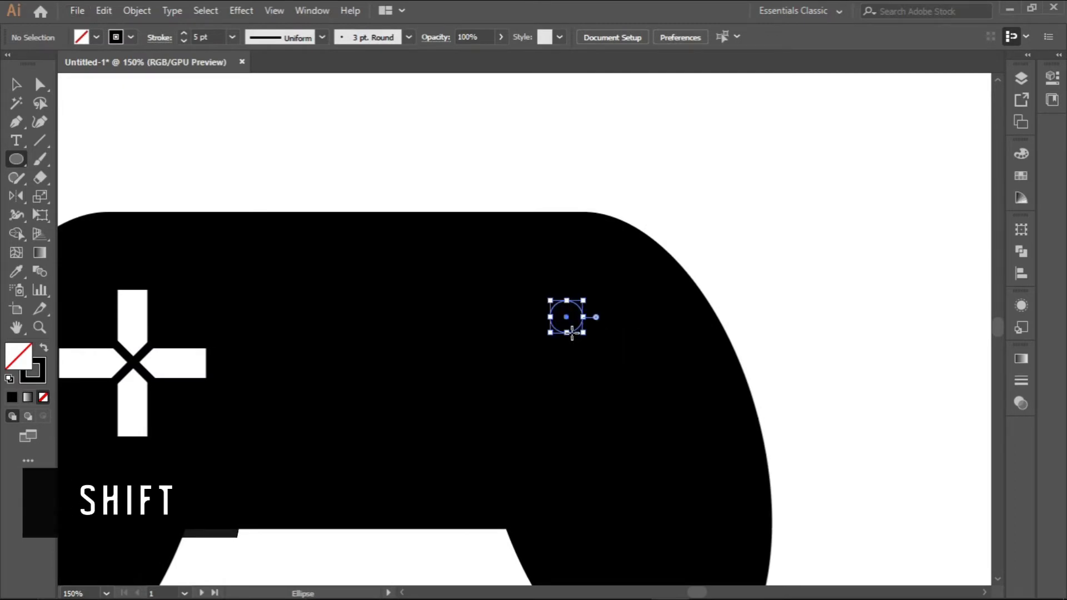
Give the small circle a white fill and no stroke
left_click(42, 350)
left_click(96, 38)
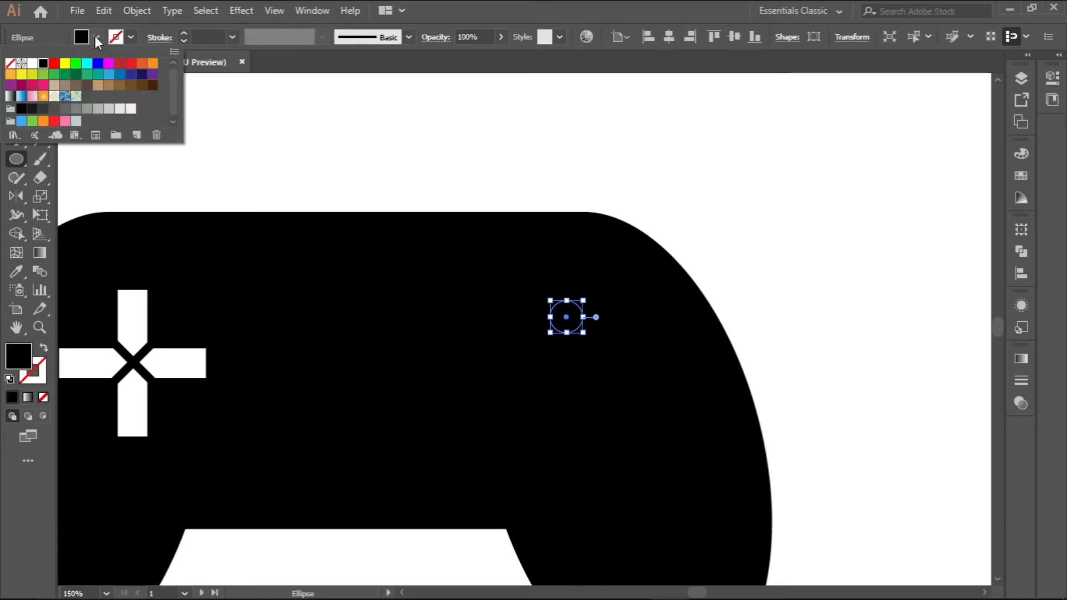
left_click(32, 63)
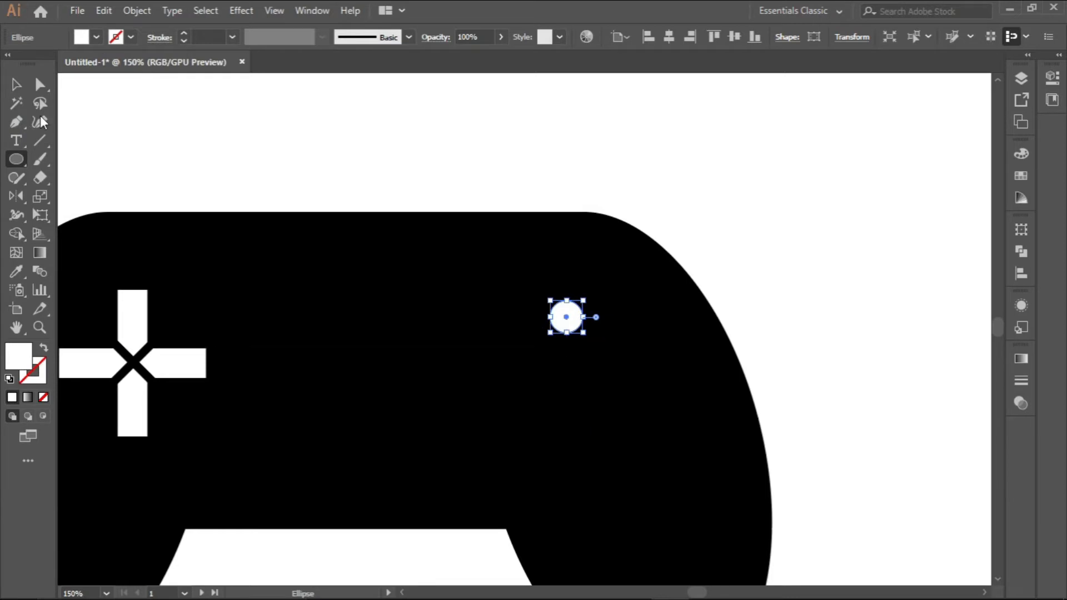
left_click(15, 84)
scroll(590, 360, "up", 1)
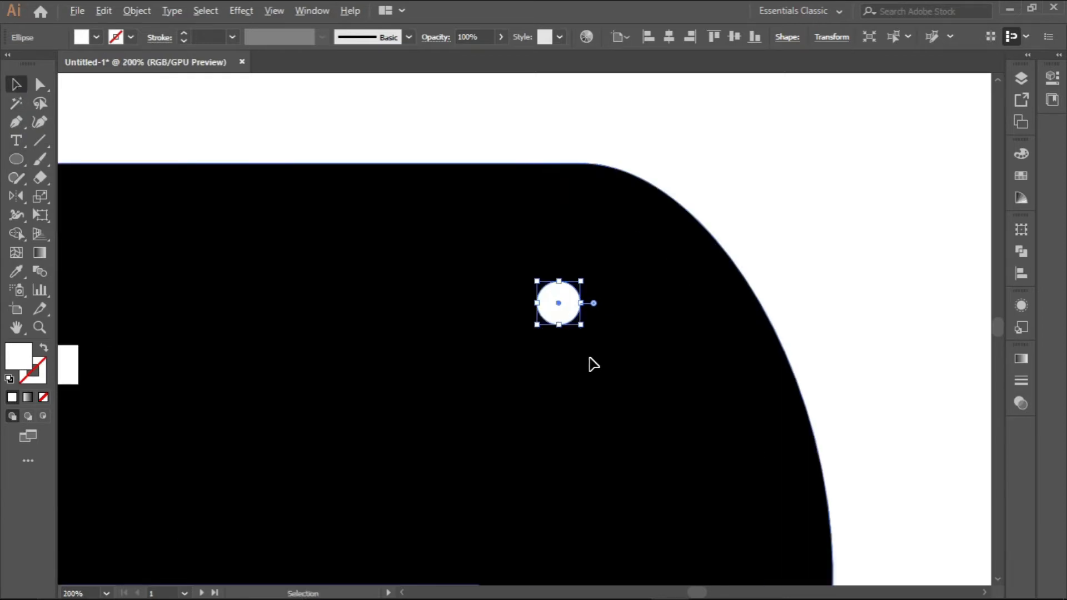
Duplicate the small white circle directly beneath the original and enlarge the copy into a spacer circle touching it
scroll(578, 376, "down", 1)
left_click_drag(478, 369, 639, 345)
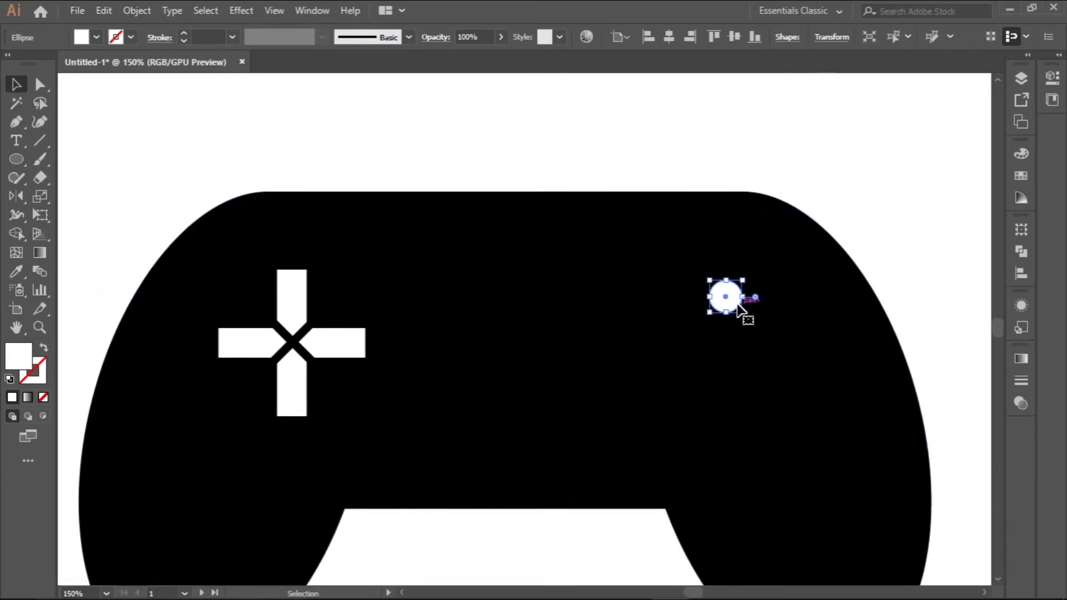
scroll(738, 313, "up", 1)
key("super")
key("super")
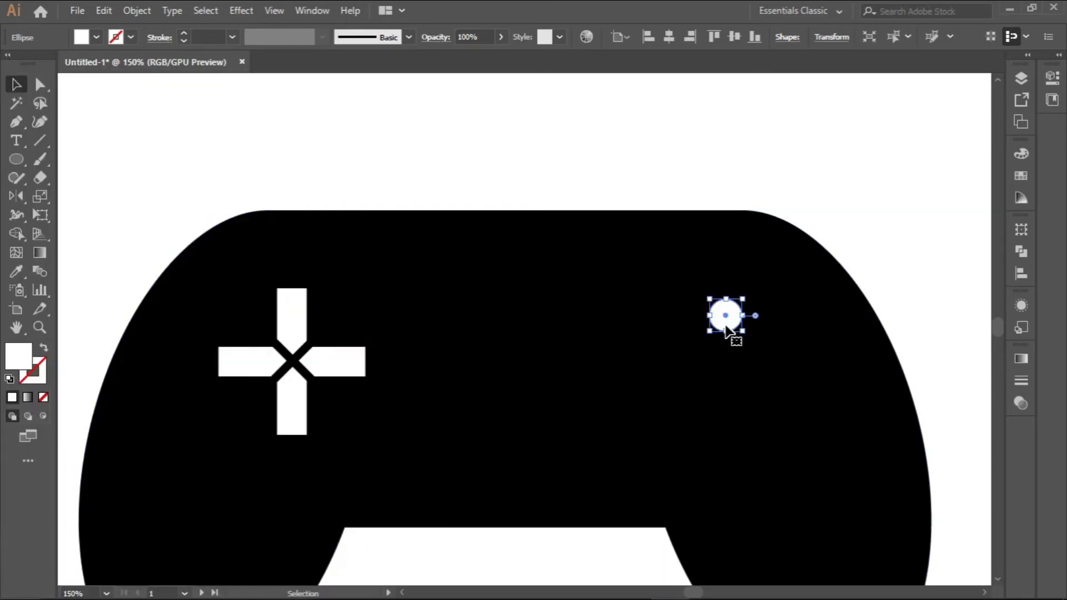
left_click_drag(730, 328, 757, 308)
key("ctrl+minus")
left_click_drag(724, 343, 692, 359)
key("ctrl+plus")
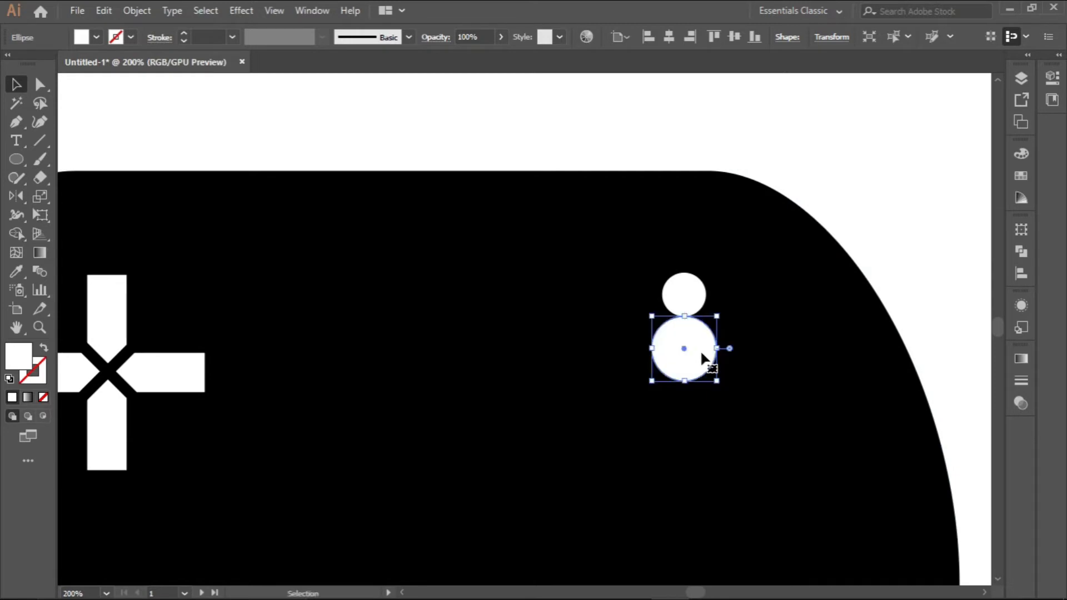
Place copies of the small circle left, right and below the spacer, touching it, and delete the spacer circle
left_click_drag(691, 296, 629, 352)
left_click(682, 336)
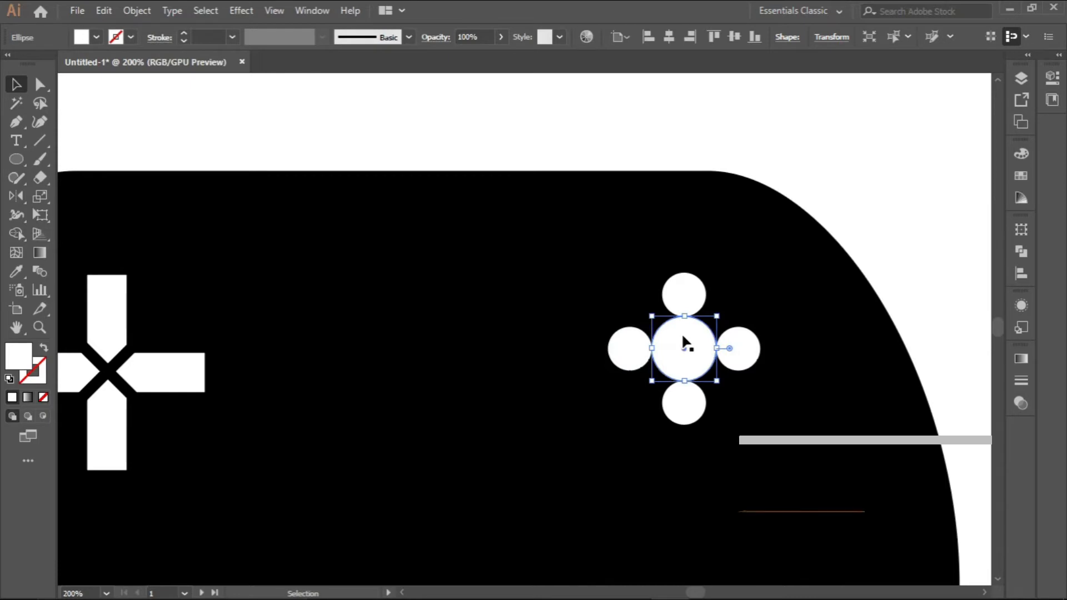
key("Delete")
key("ctrl+minus")
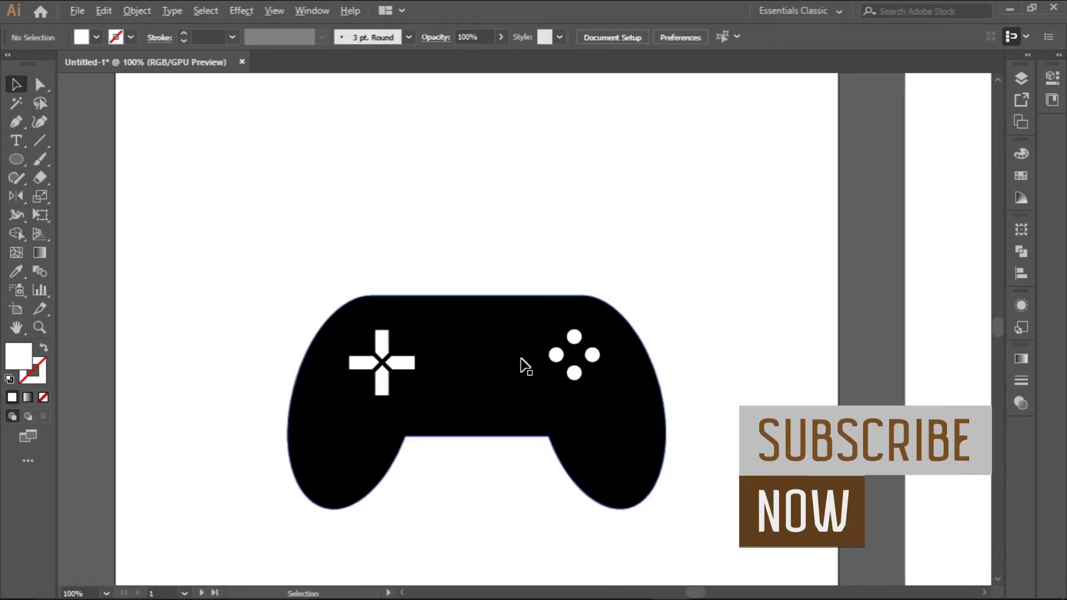
key("ctrl+minus")
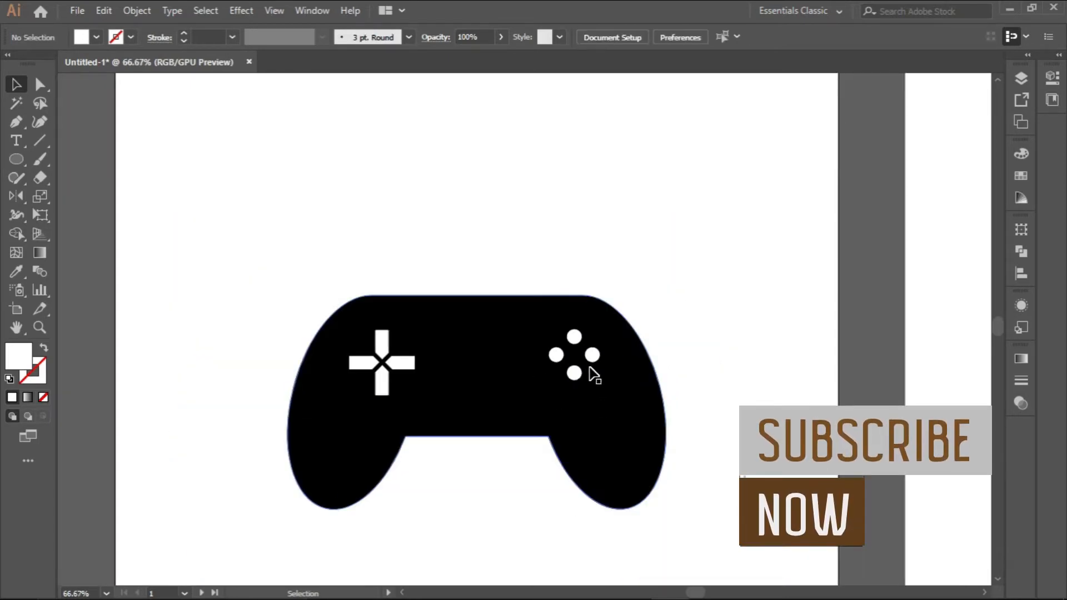
Copy the upper button to the centre of the four, enlarge it as a spacer, and spread the buttons outward around it
scroll(593, 367, "up", 4)
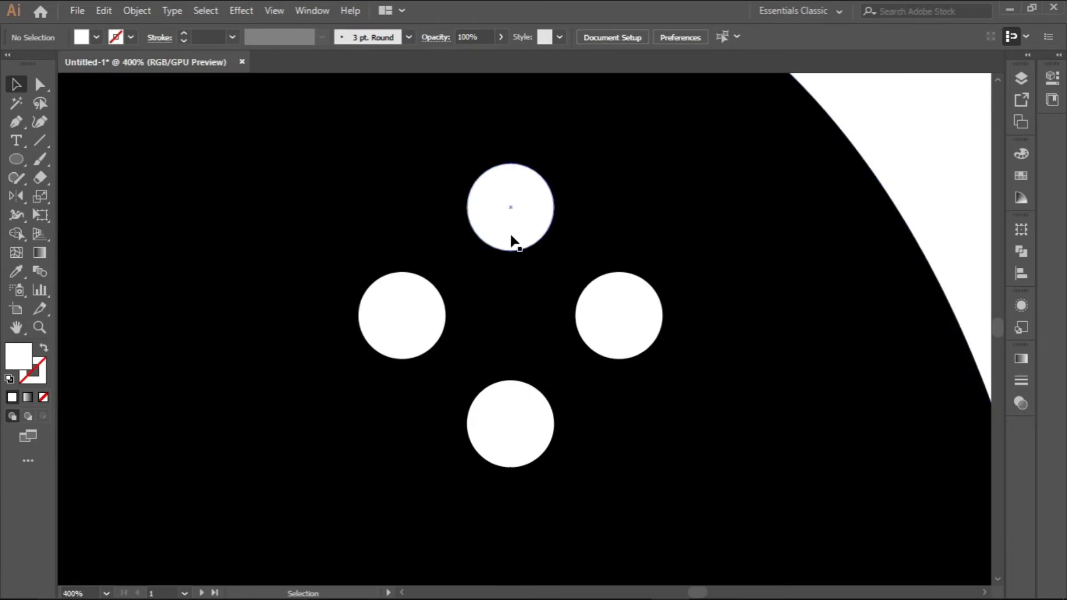
left_click_drag(511, 236, 521, 331)
left_click_drag(554, 271, 592, 257)
left_click_drag(514, 239, 513, 226)
left_click_drag(404, 343, 397, 343)
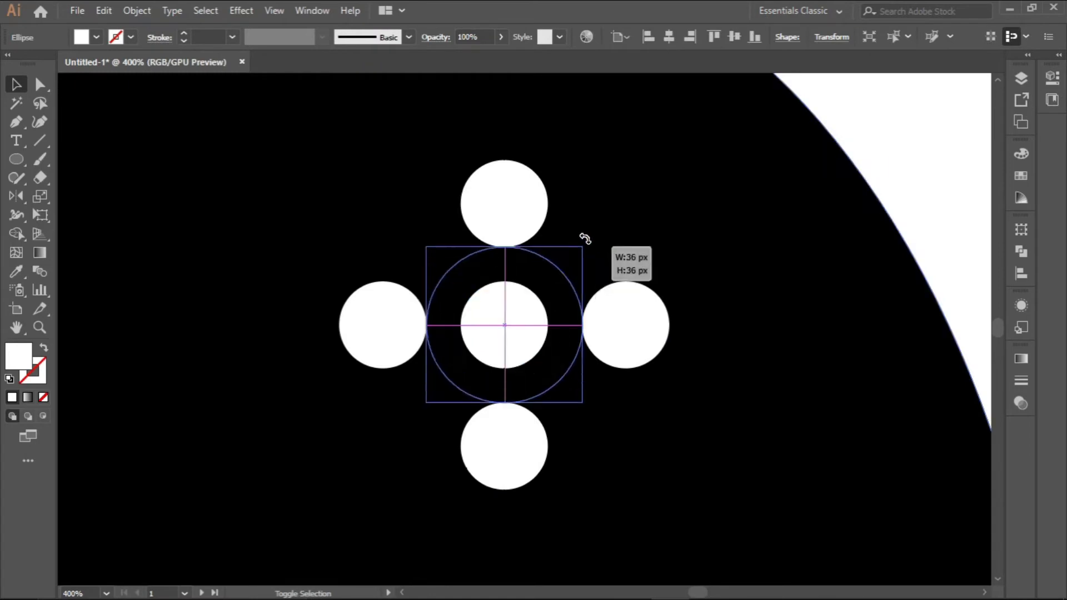
Enlarge the central spacer circle further and move all four buttons outward until each touches its edge
left_click_drag(585, 239, 595, 231)
left_click_drag(512, 201, 512, 189)
left_click_drag(381, 325, 369, 325)
left_click_drag(626, 333, 639, 333)
left_click_drag(502, 433, 501, 446)
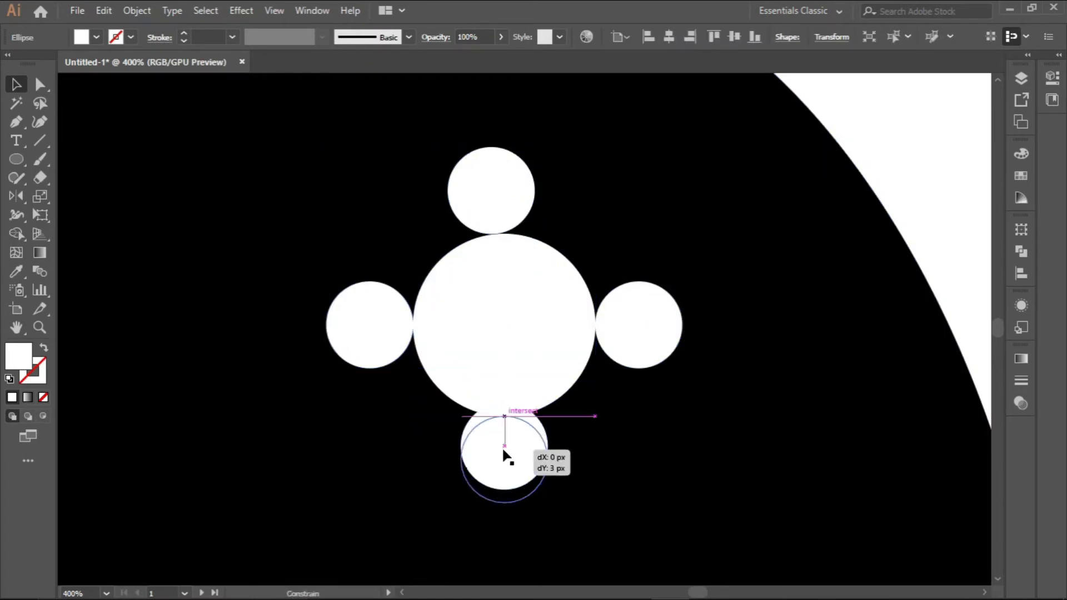
left_click_drag(502, 446, 502, 459)
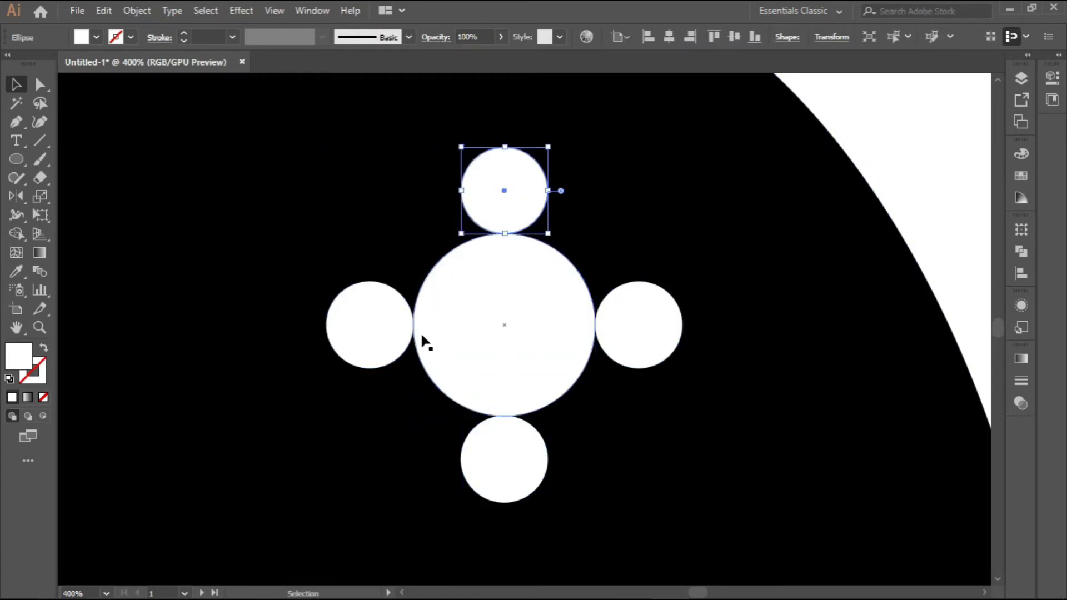
Delete the large spacer circle between the four buttons
left_click(422, 335)
key("Delete")
scroll(479, 358, "down", 7)
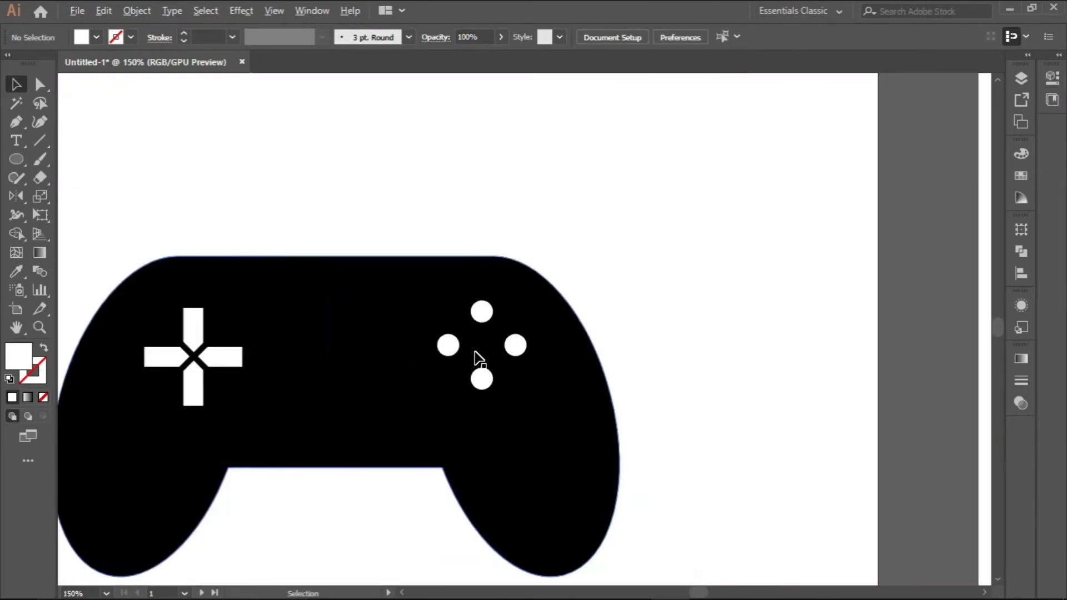
Group the four round buttons and move the group slightly down and left, level with the D-pad's centre
scroll(479, 359, "up", 5)
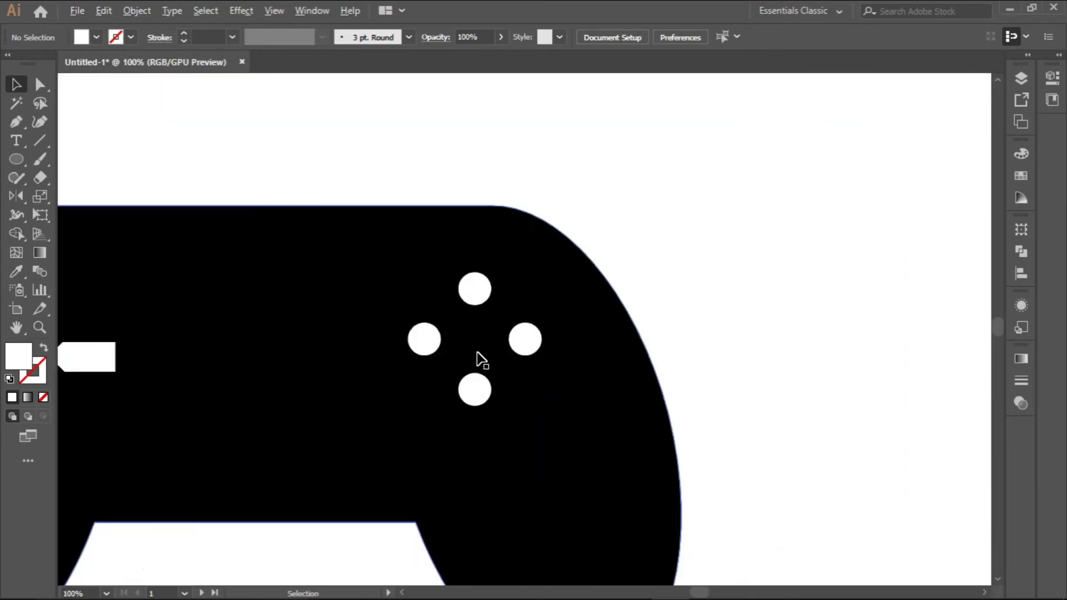
left_click(415, 342)
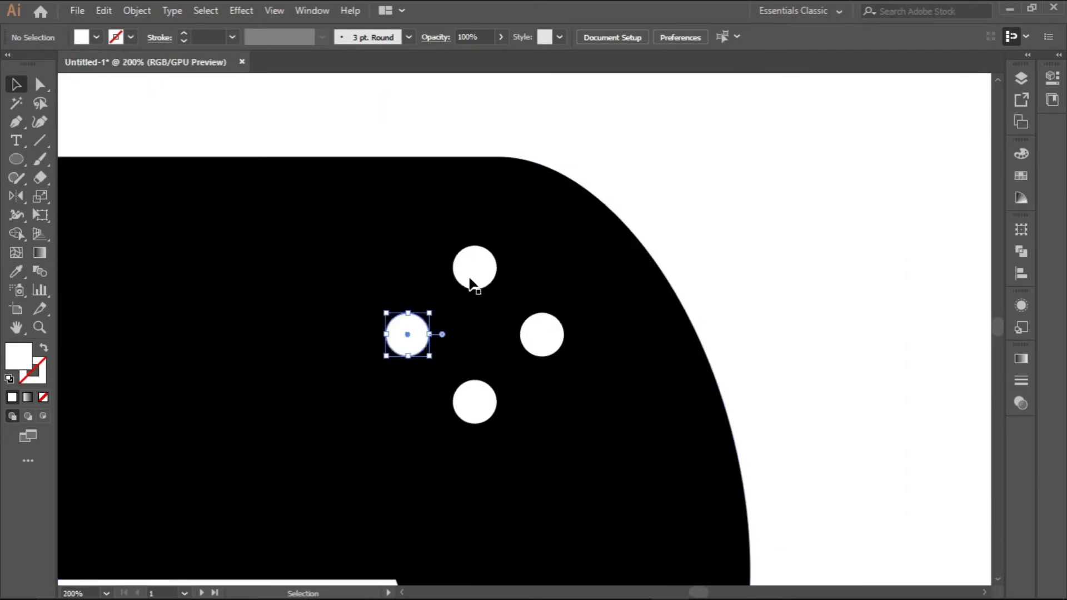
left_click(542, 336, "shift")
left_click(470, 401, "shift")
scroll(464, 401, "down", 2)
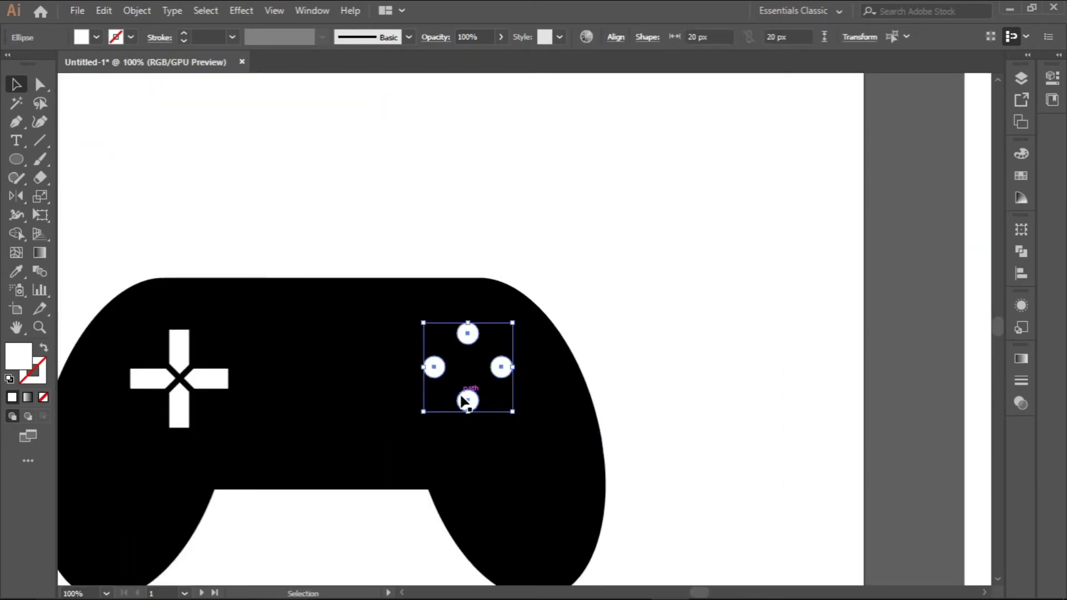
right_click(465, 401)
left_click(512, 193)
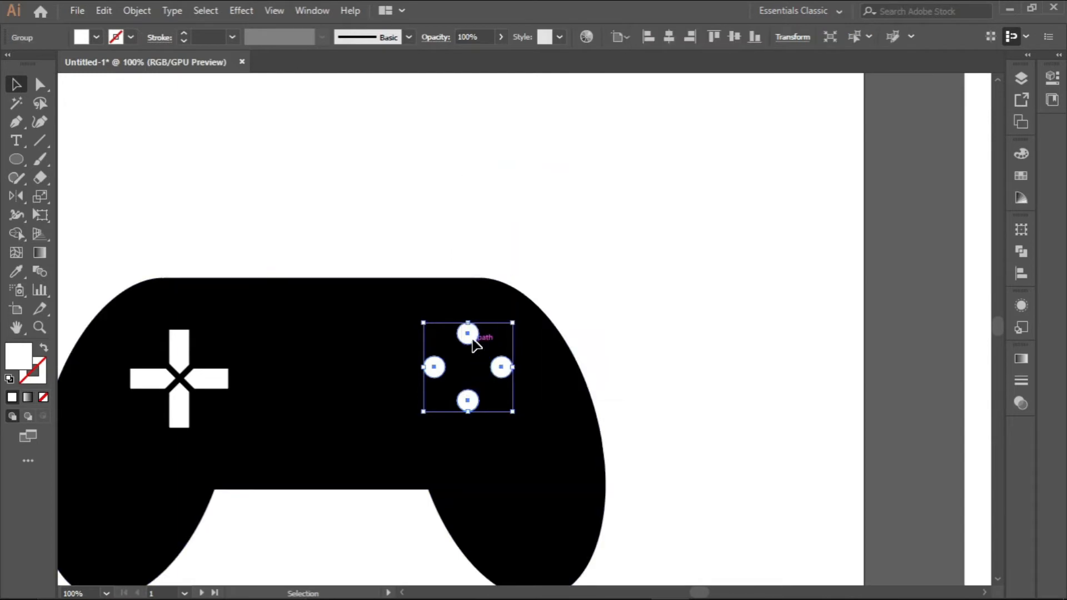
mouse_move(471, 340)
left_mouse_down()
mouse_move(484, 344)
mouse_move(465, 348)
left_mouse_up()
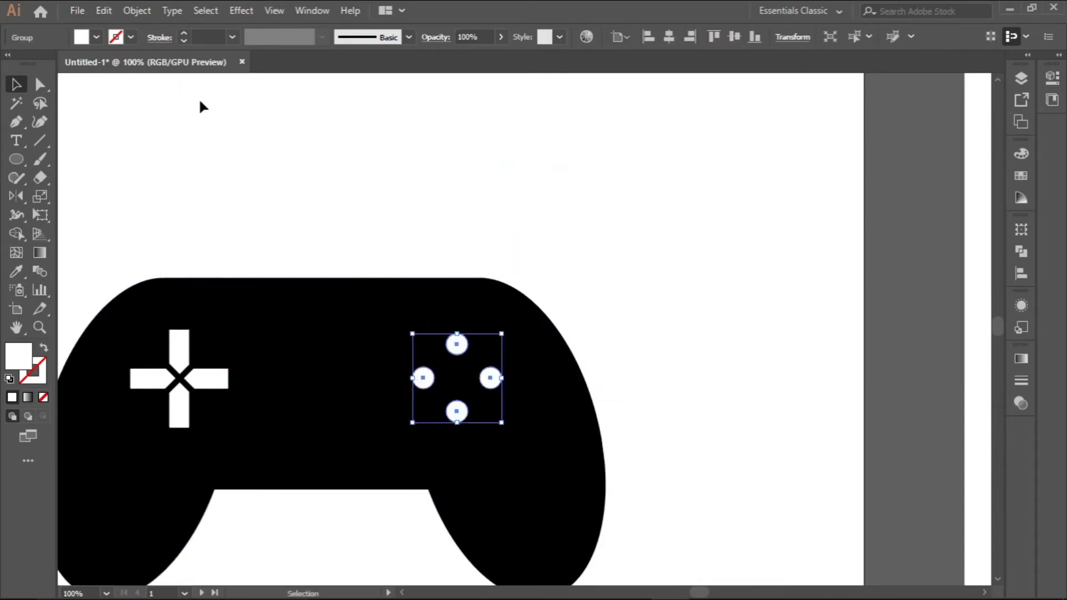
Show the rulers and check the buttons' height against the D-pad's centre with a temporary horizontal guide, removing the guide again
key("ctrl+r")
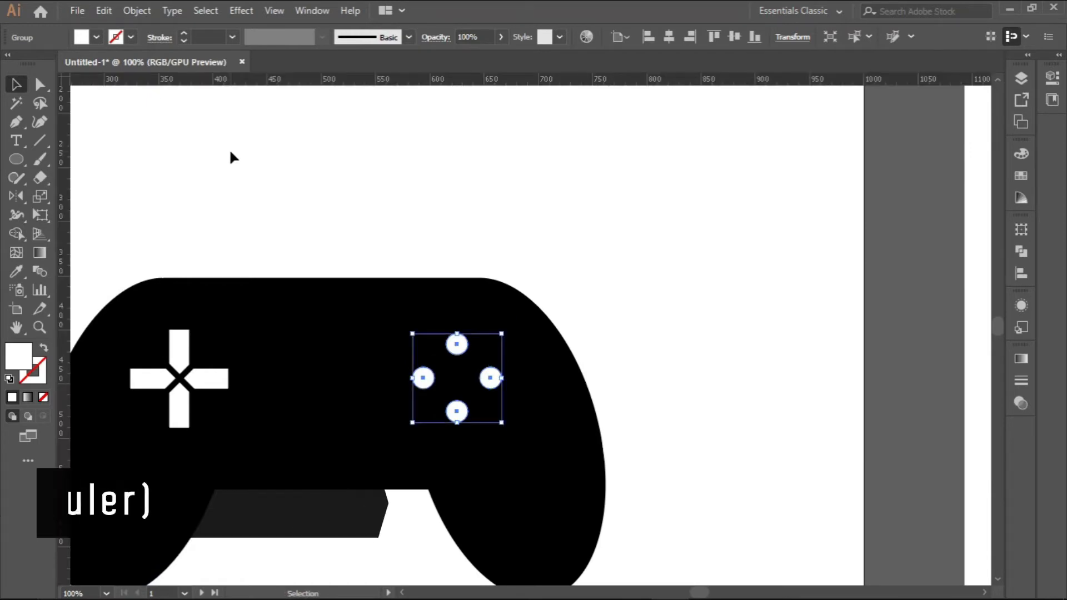
left_click_drag(269, 81, 282, 382)
left_click(156, 379)
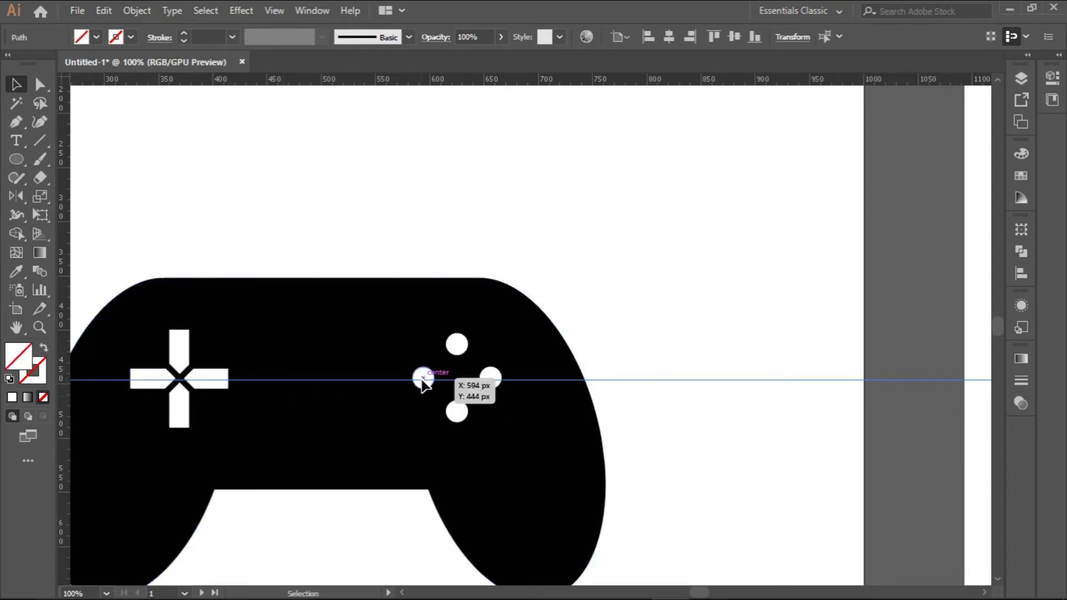
scroll(463, 373, "up", 2, "alt")
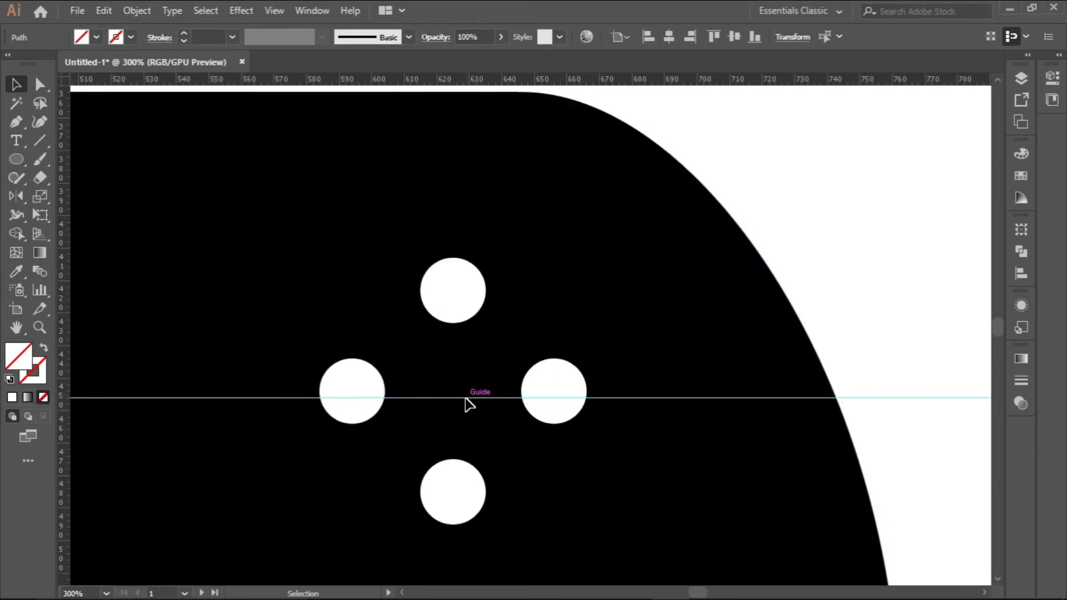
left_click_drag(467, 397, 419, 77)
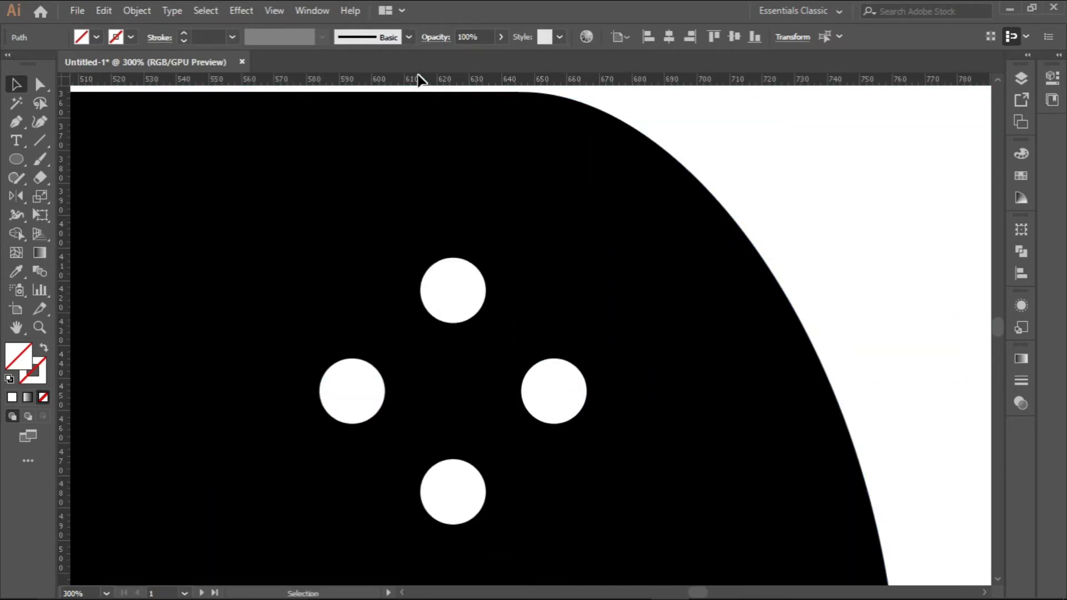
scroll(396, 294, "down", 6)
left_click_drag(331, 319, 373, 317)
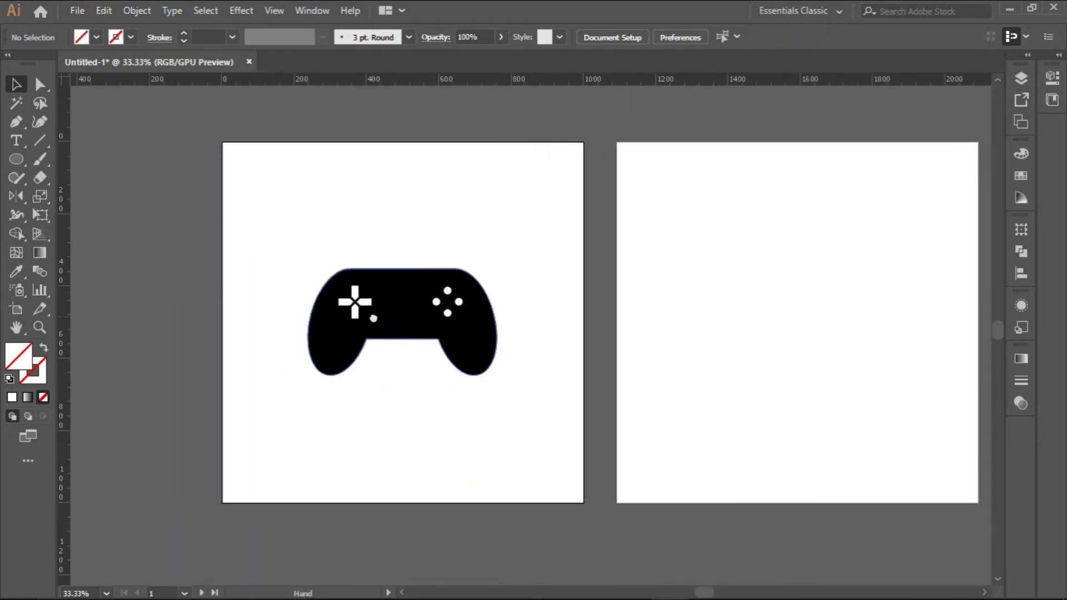
Enlarge the button group proportionally about its centre, ungroup the four buttons and deselect them
scroll(444, 311, "up", 5)
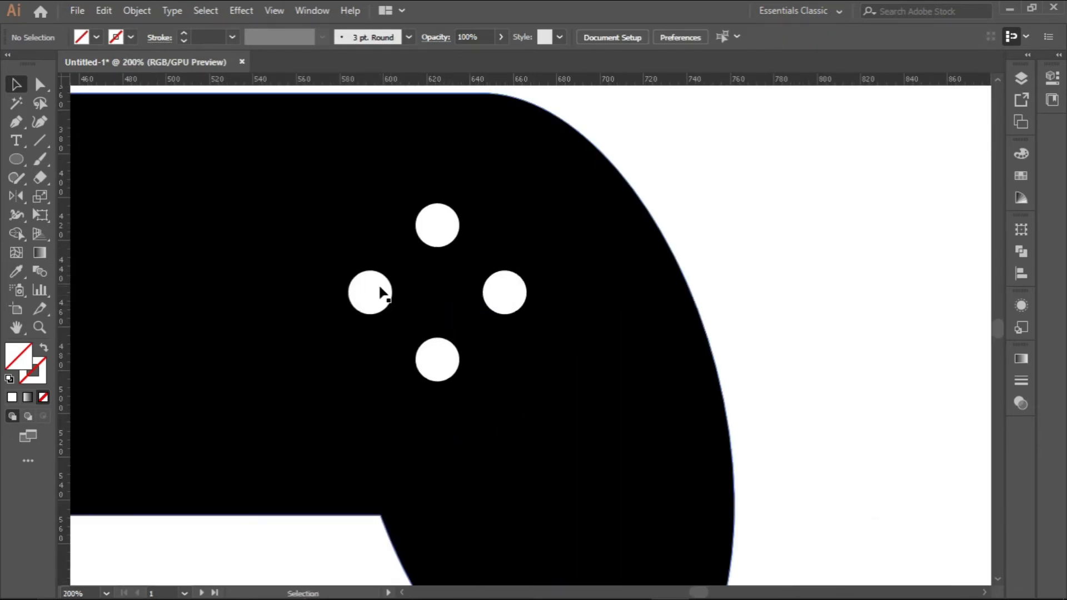
left_click(379, 290)
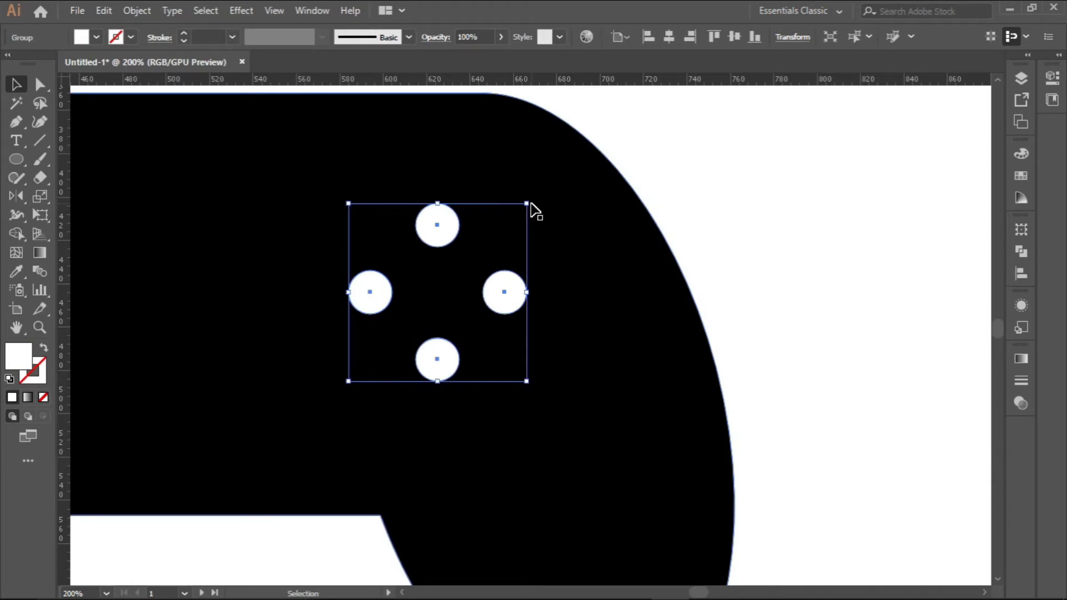
left_click_drag(527, 204, 549, 181)
scroll(441, 241, "down", 2)
scroll(441, 240, "down", 1)
scroll(451, 224, "up", 2)
key("ctrl+shift+g")
key("ctrl+shift+a")
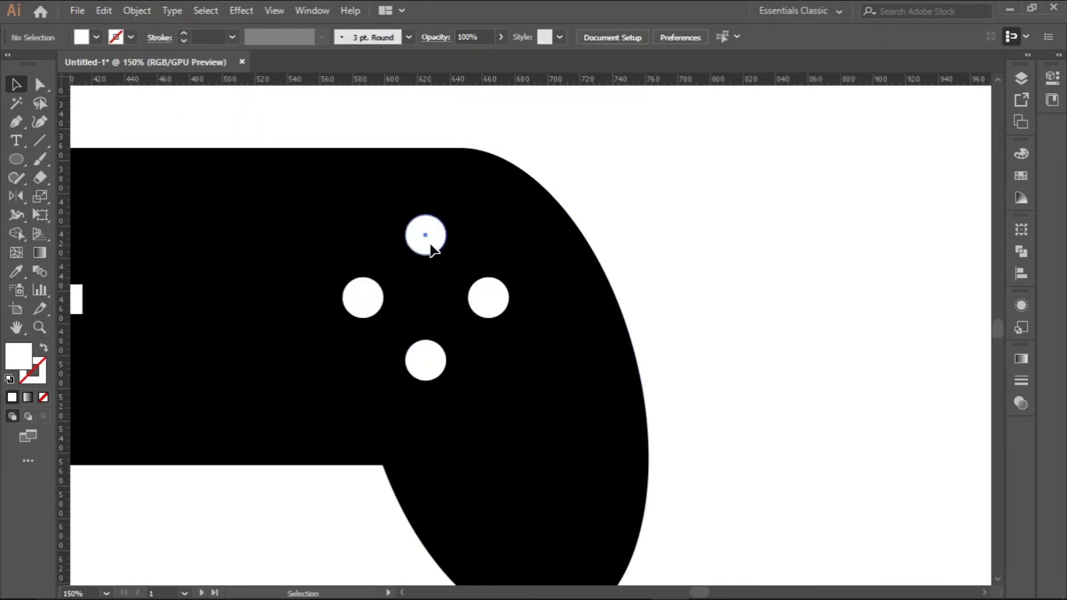
Place an enlarged copy of the upper button at the centre as a spacer and move the four buttons inward to touch it
left_click_drag(428, 245, 430, 305)
scroll(437, 293, "up", 3)
left_click_drag(464, 250, 505, 206)
left_click_drag(409, 146, 409, 164)
left_click_drag(248, 303, 265, 303)
left_click_drag(550, 290, 534, 290)
left_click_drag(407, 466, 408, 452)
Remove the temporary spacer from the tightened button cluster, leaving only the four round buttons
left_click(398, 343)
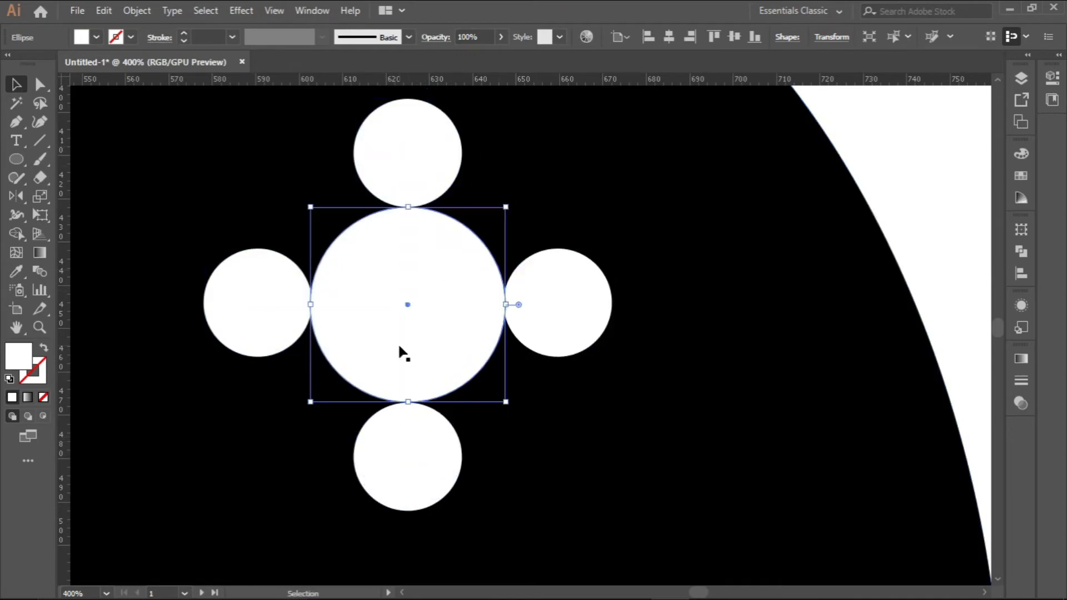
key("Delete")
scroll(384, 346, "down", 5)
scroll(383, 350, "down", 2)
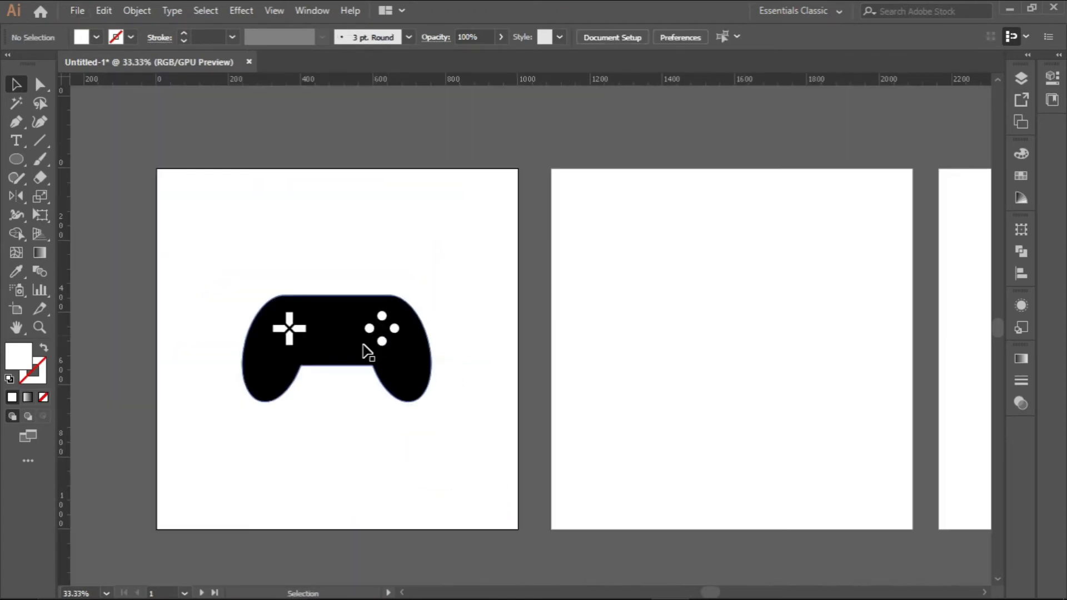
left_click_drag(324, 351, 293, 342)
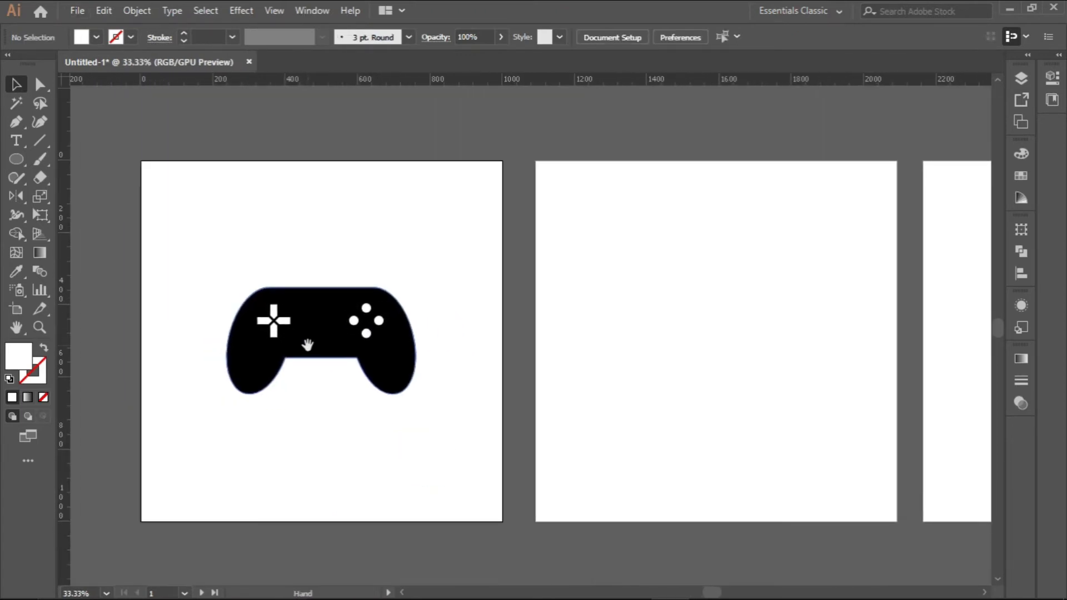
Draw a landscape rectangle with the Rectangle tool in the middle area of the second artboard
left_click_drag(669, 376, 351, 376)
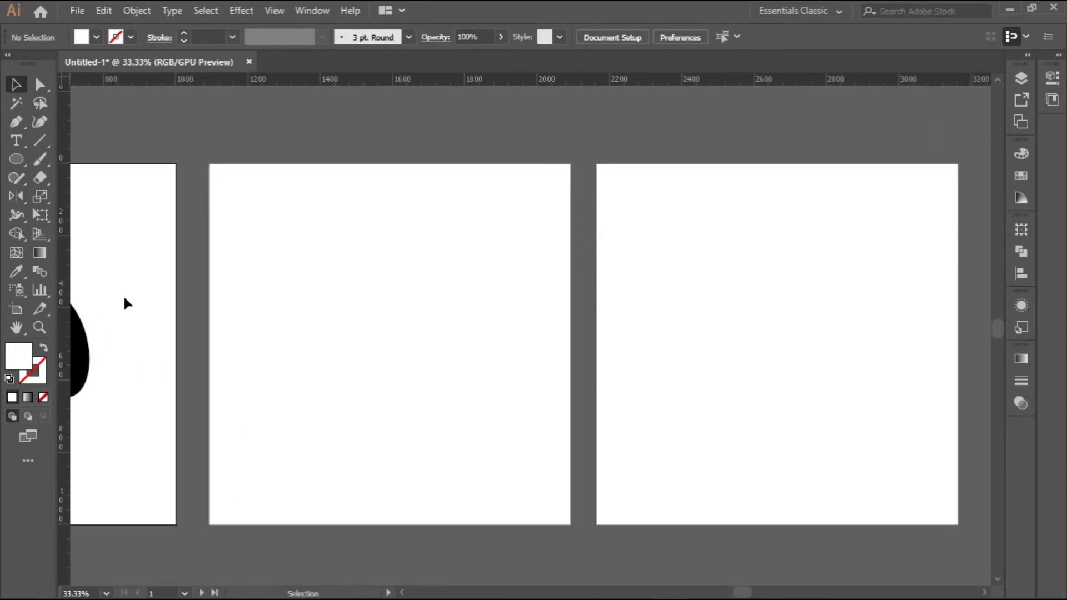
left_click(17, 161)
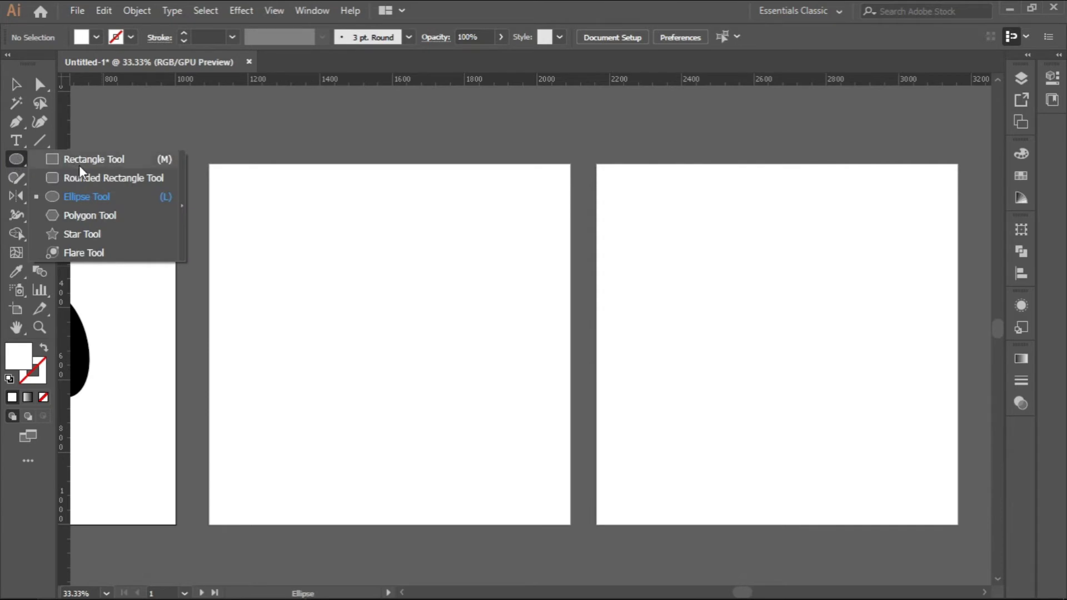
left_click(82, 165)
scroll(313, 315, "up", 1)
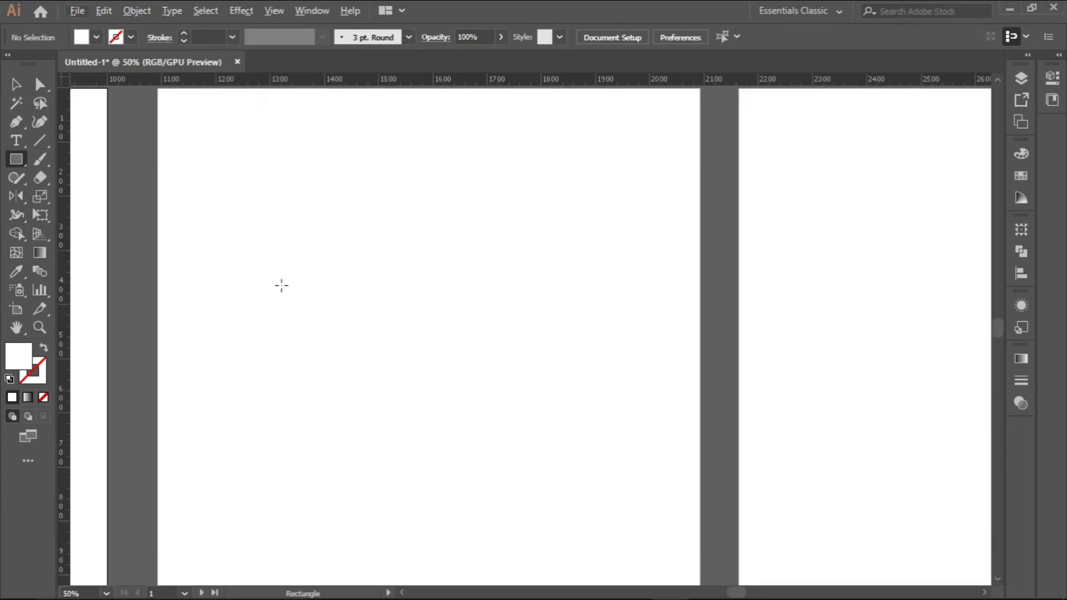
scroll(269, 258, "down", 1)
left_click_drag(266, 265, 430, 378)
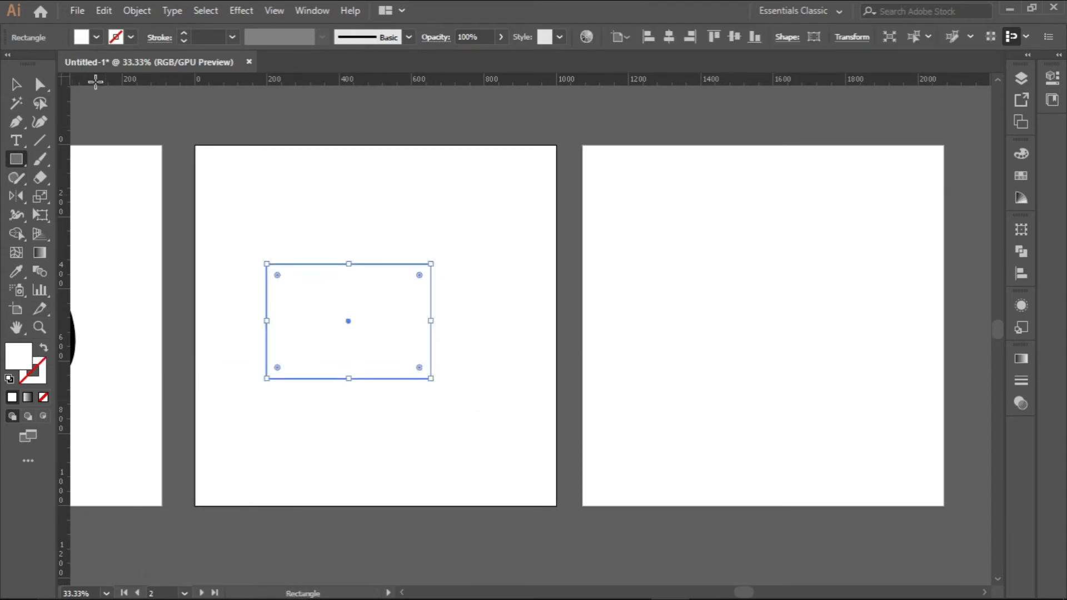
Fill the rectangle with black and centre it horizontally on the second artboard
left_click(96, 37)
left_click(45, 64)
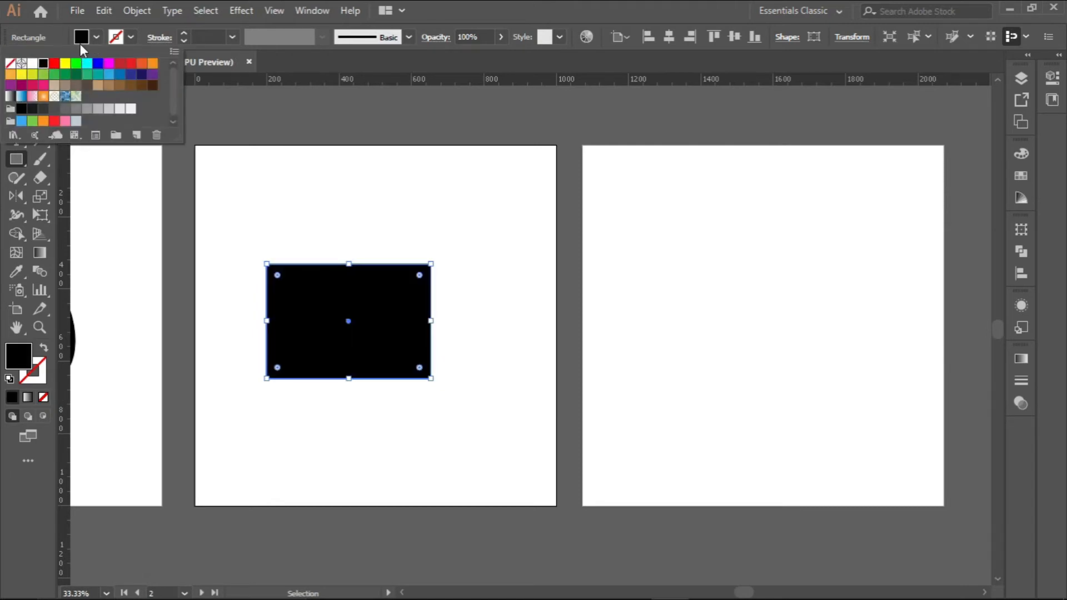
left_click(19, 85)
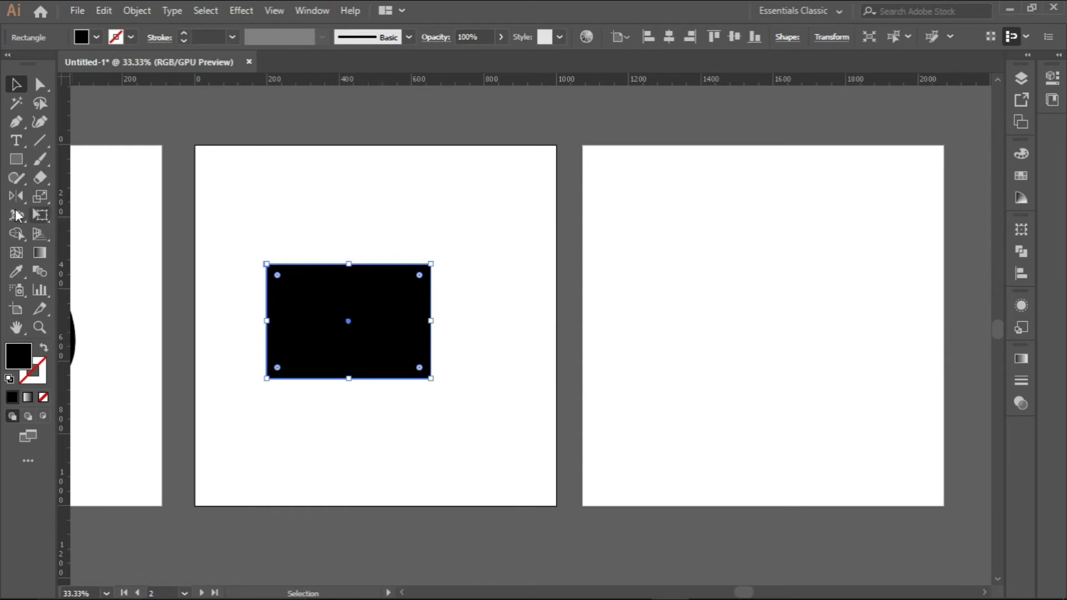
left_click(676, 33)
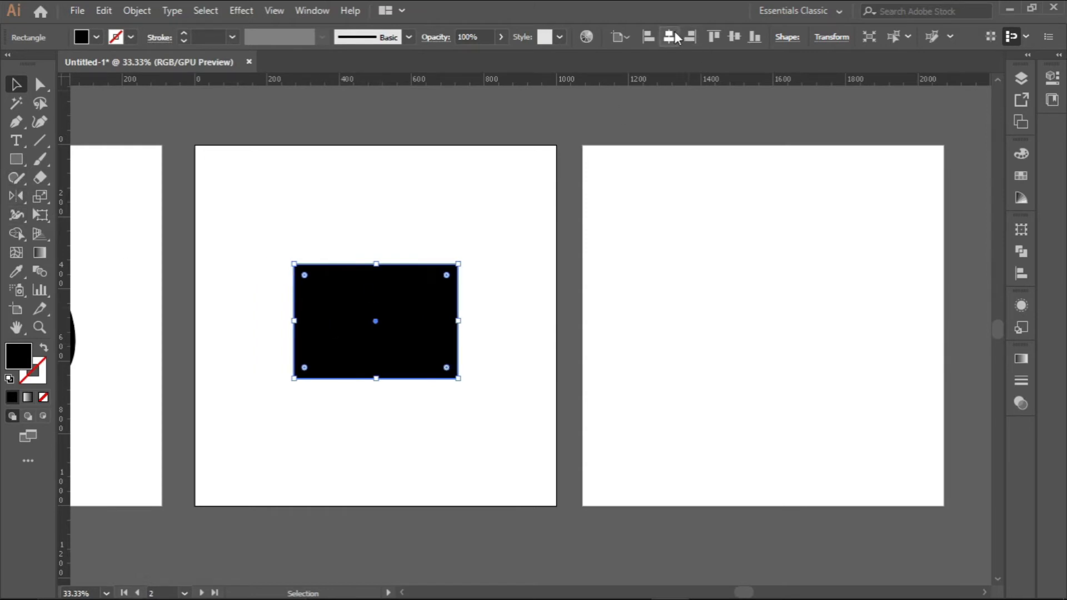
Create a triangle above the black rectangle with the Polygon tool, using a 50 px radius and 3 sides
left_click_drag(16, 159, 94, 221)
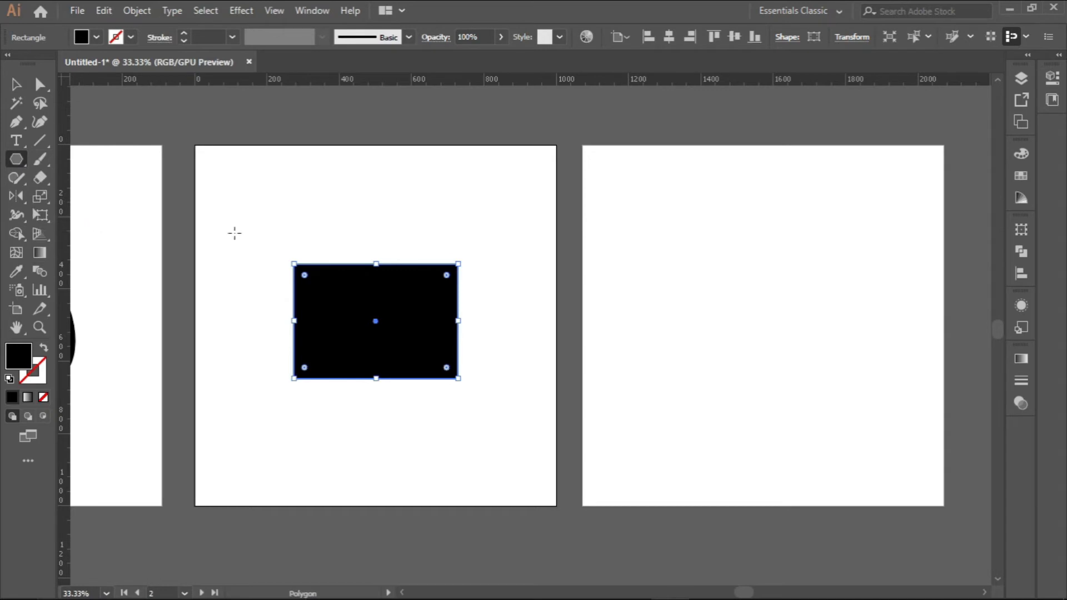
left_click(329, 187)
type("3")
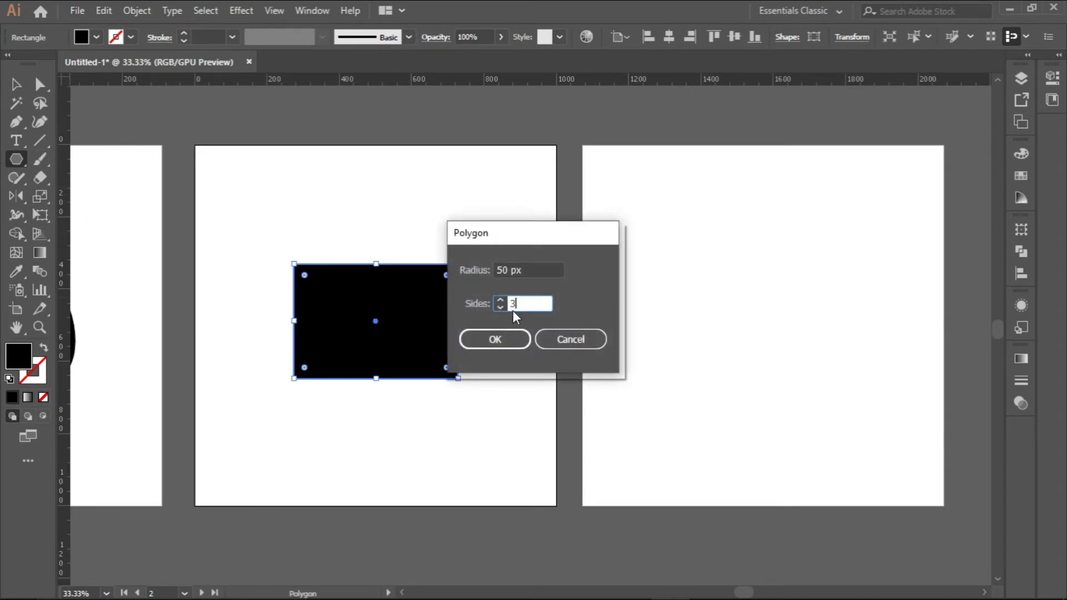
left_click(502, 342)
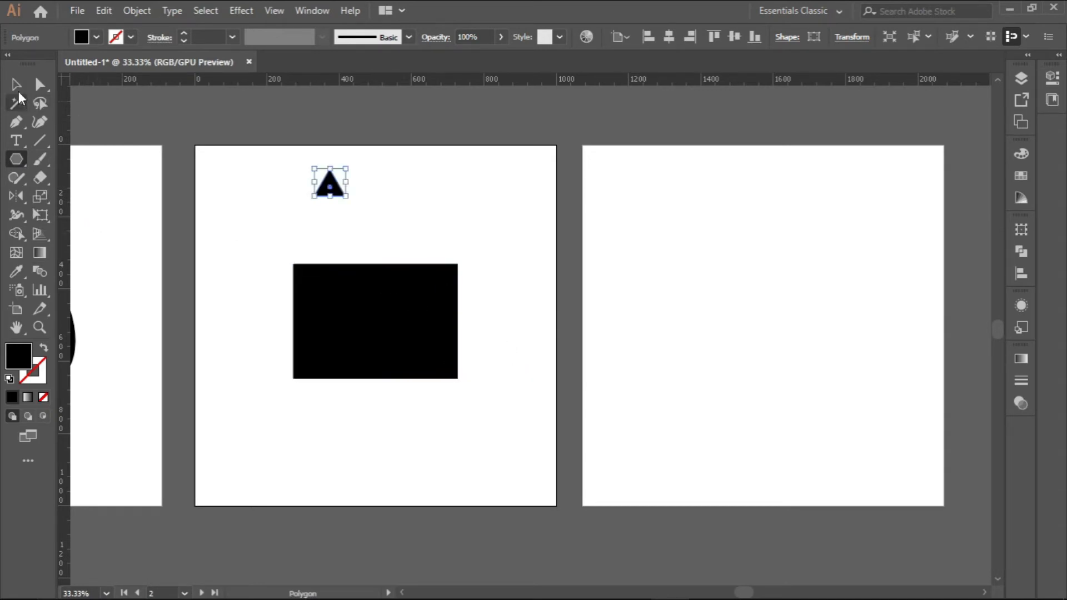
Enlarge the triangle, rest it on the rectangle's upper edge and centre it horizontally on the artboard
key("v")
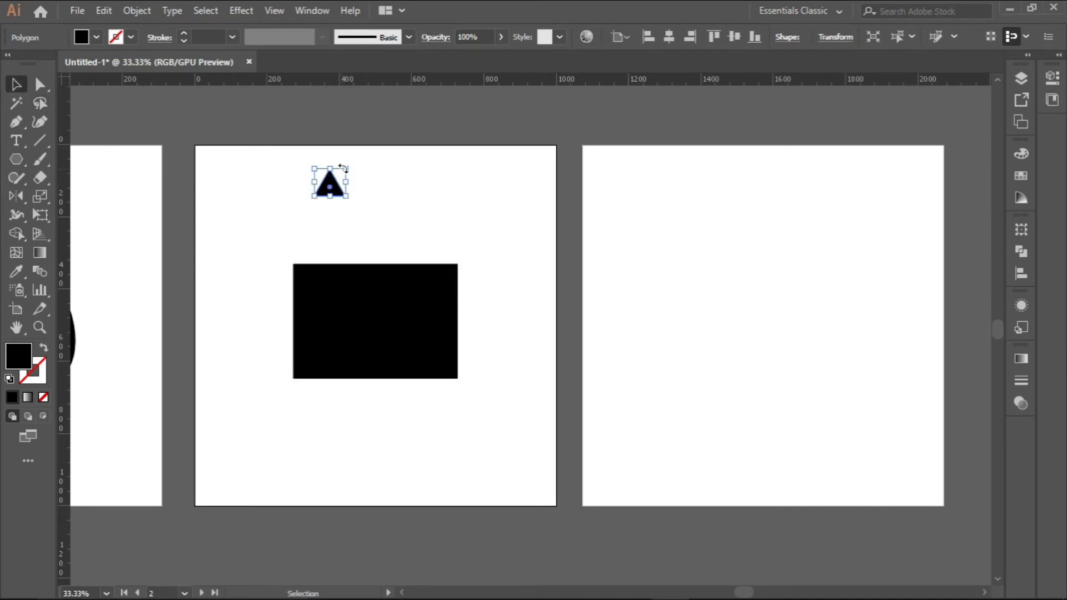
left_click_drag(343, 168, 422, 145)
left_click_drag(350, 195, 391, 258)
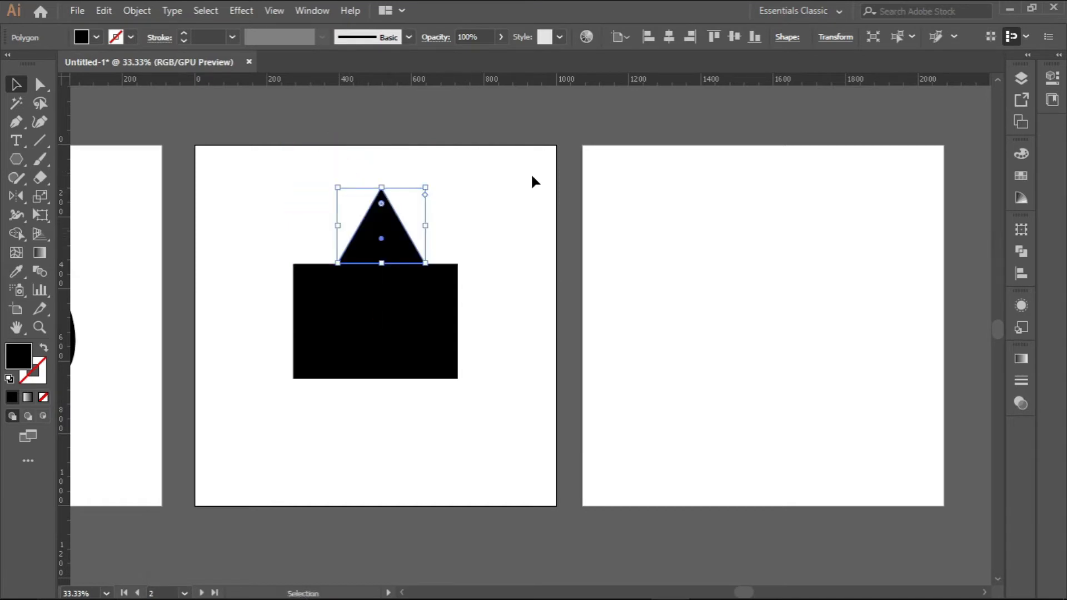
left_click(669, 36)
Reshape the triangle into a low, wide roof that overhangs the rectangle equally on both sides
scroll(389, 192, "up", 2)
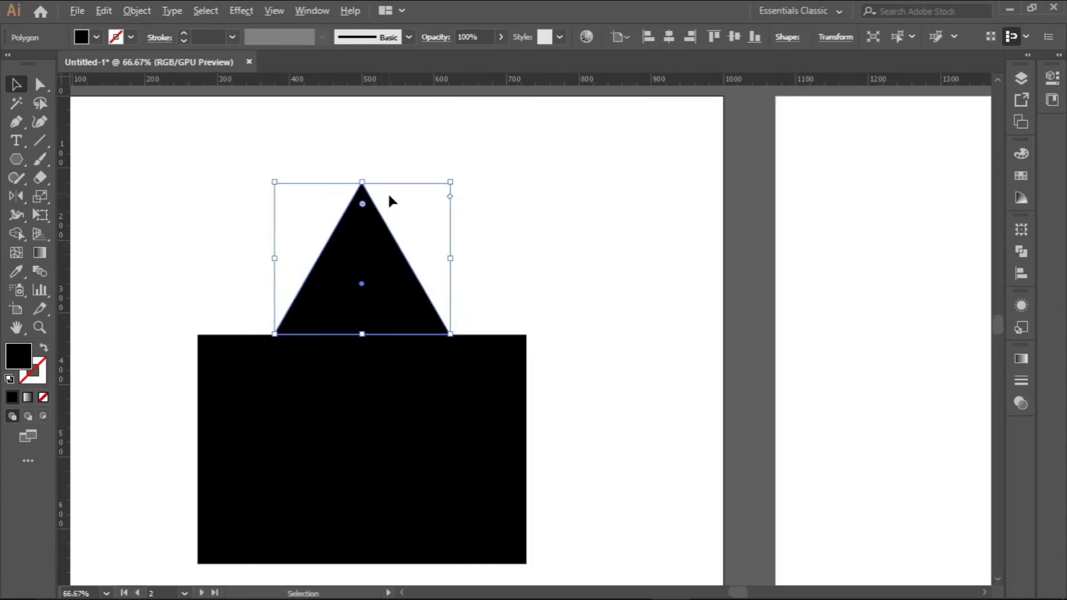
left_click_drag(362, 336, 362, 284)
left_click_drag(365, 243, 365, 304)
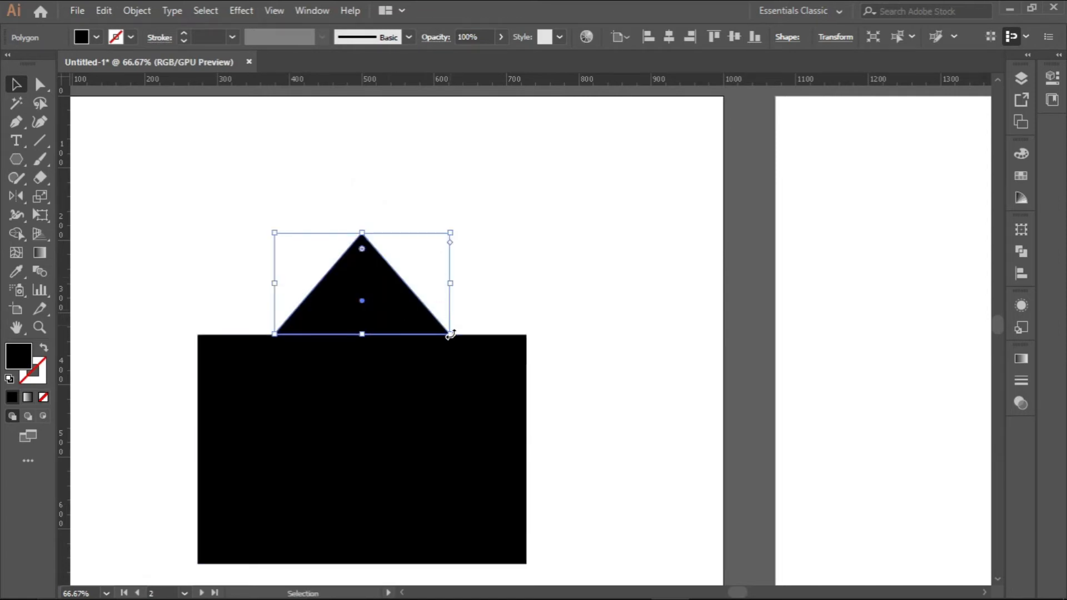
left_click_drag(451, 334, 564, 331)
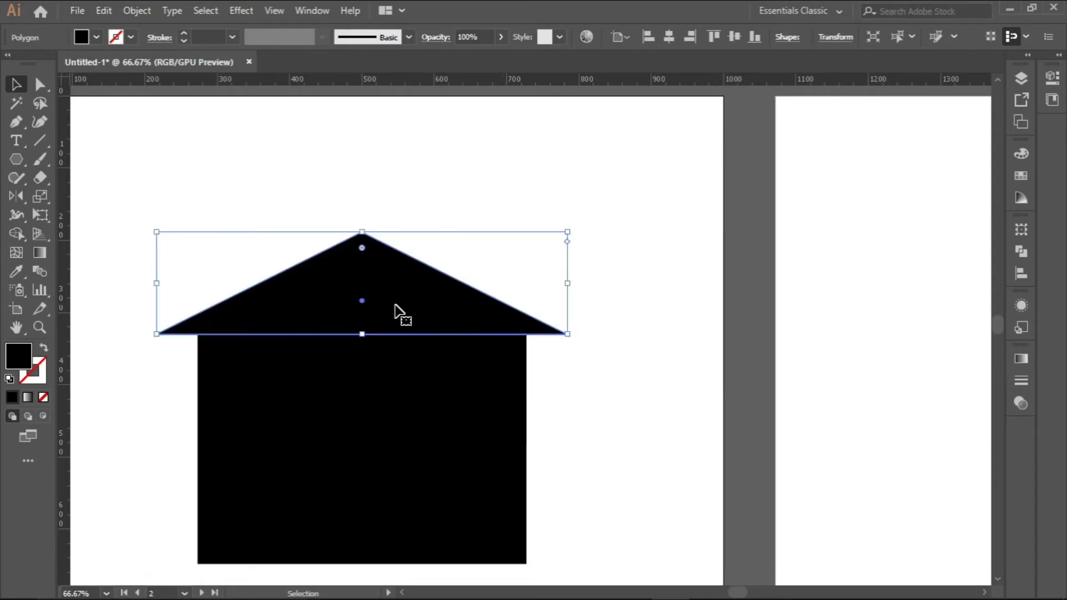
scroll(401, 309, "down", 1)
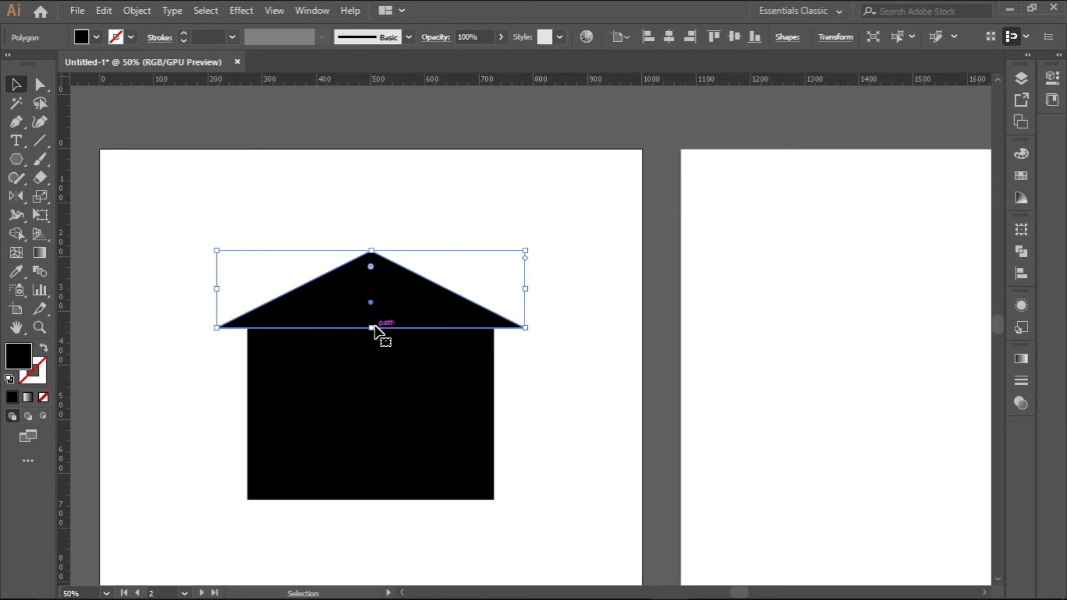
left_click_drag(372, 328, 373, 341)
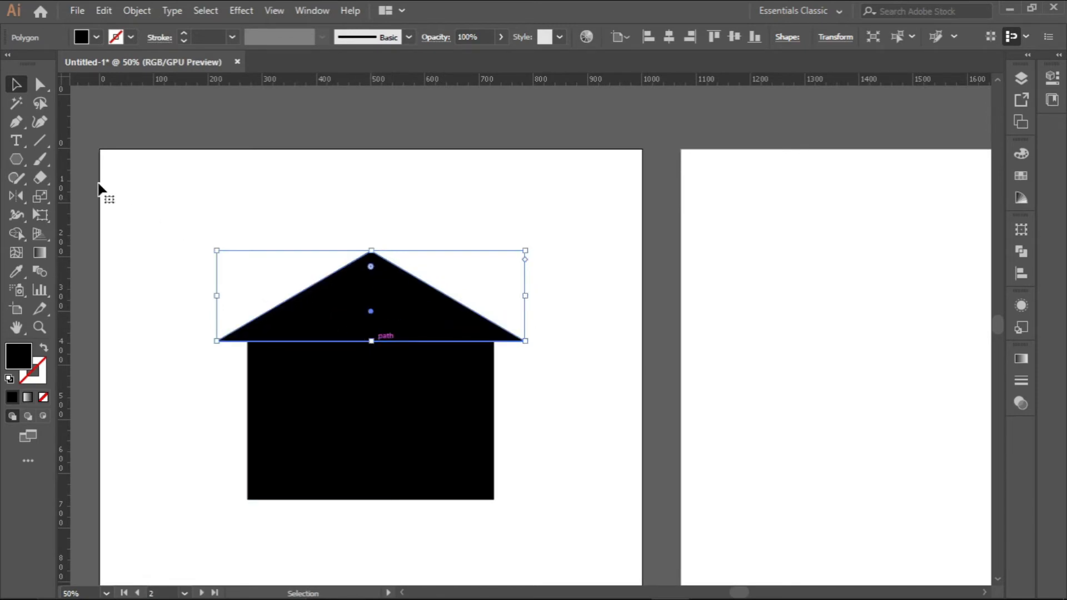
Move the roof triangle up so its base meets the rectangle's upper edge without a gap
scroll(362, 317, "up", 1)
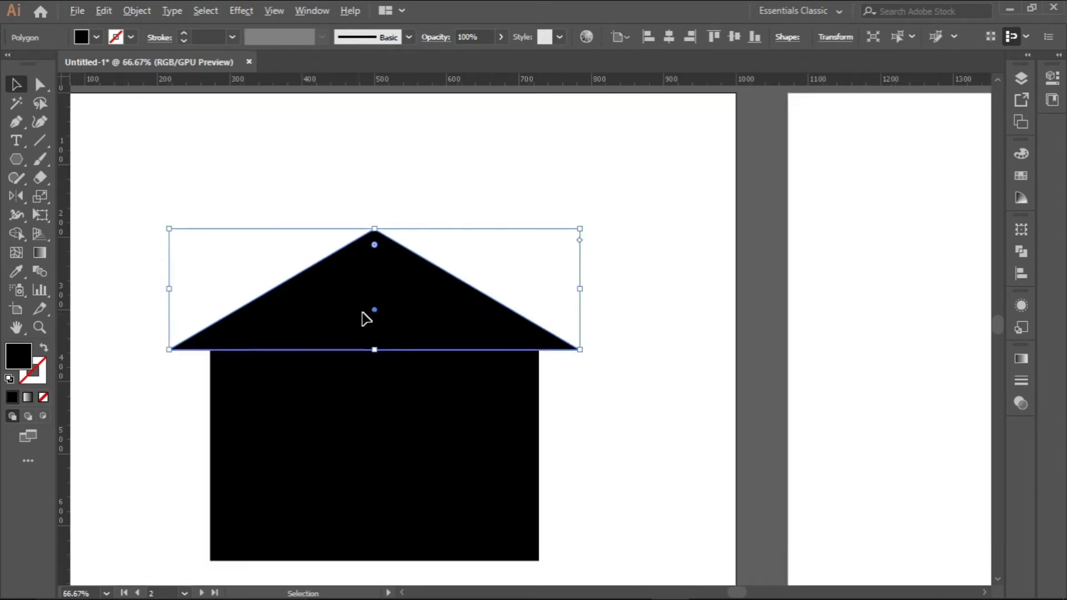
left_click_drag(375, 288, 372, 268)
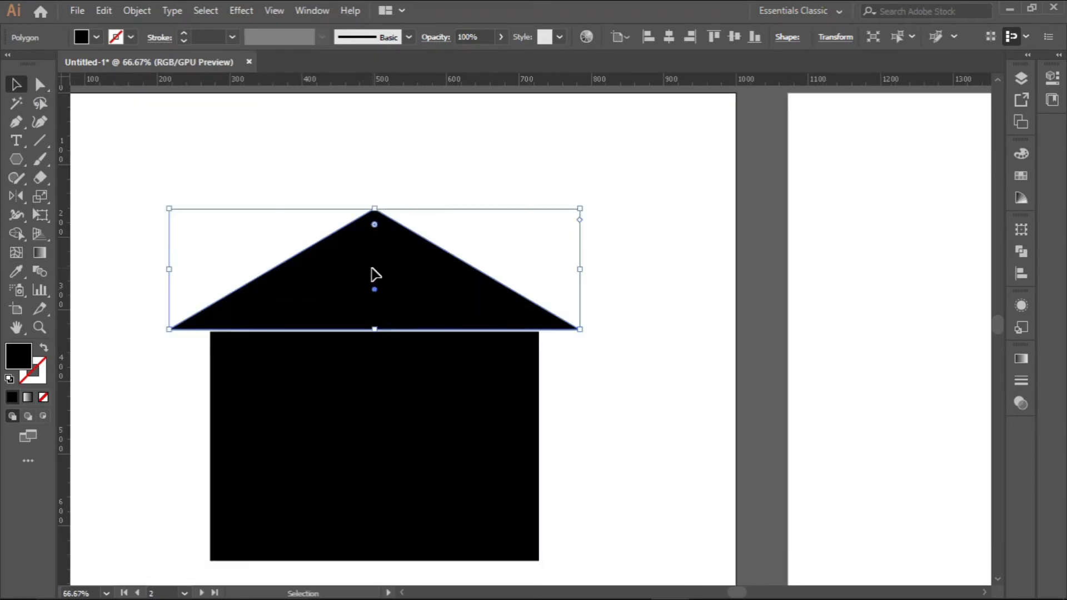
scroll(383, 319, "up", 2)
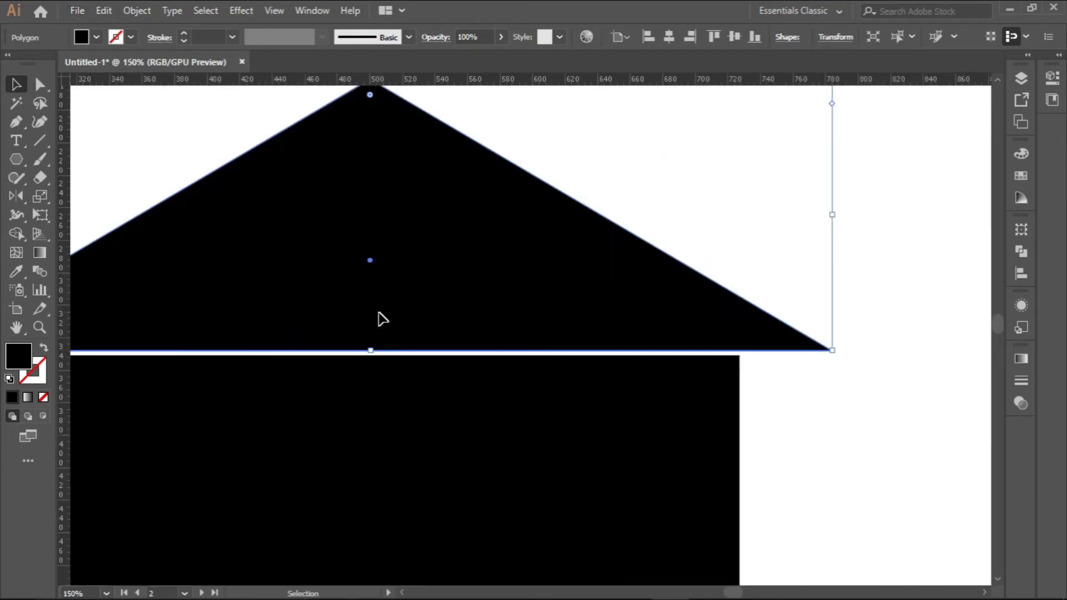
left_click_drag(376, 313, 374, 321)
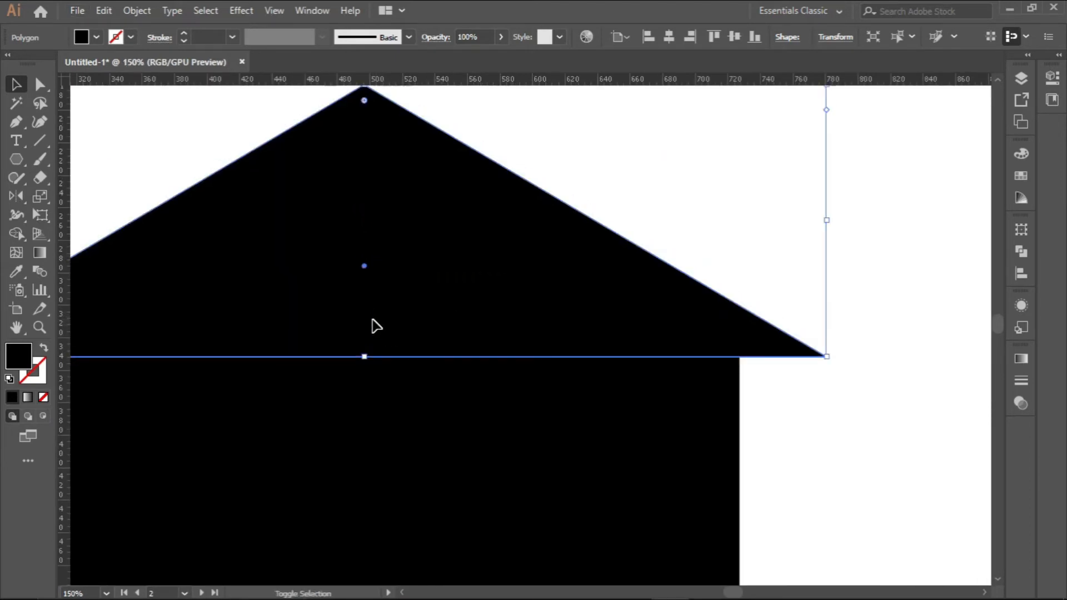
Shorten the house body rectangle from its lower edge and narrow it symmetrically from both sides
scroll(426, 469, "down", 2)
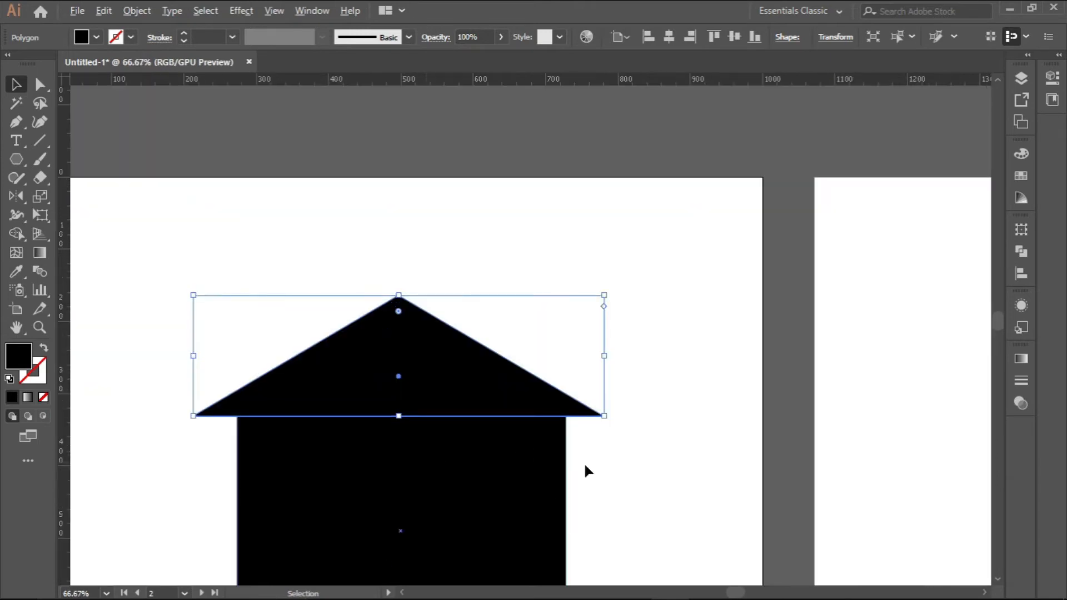
scroll(320, 448, "down", 3)
scroll(320, 447, "down", 2)
left_click(381, 447)
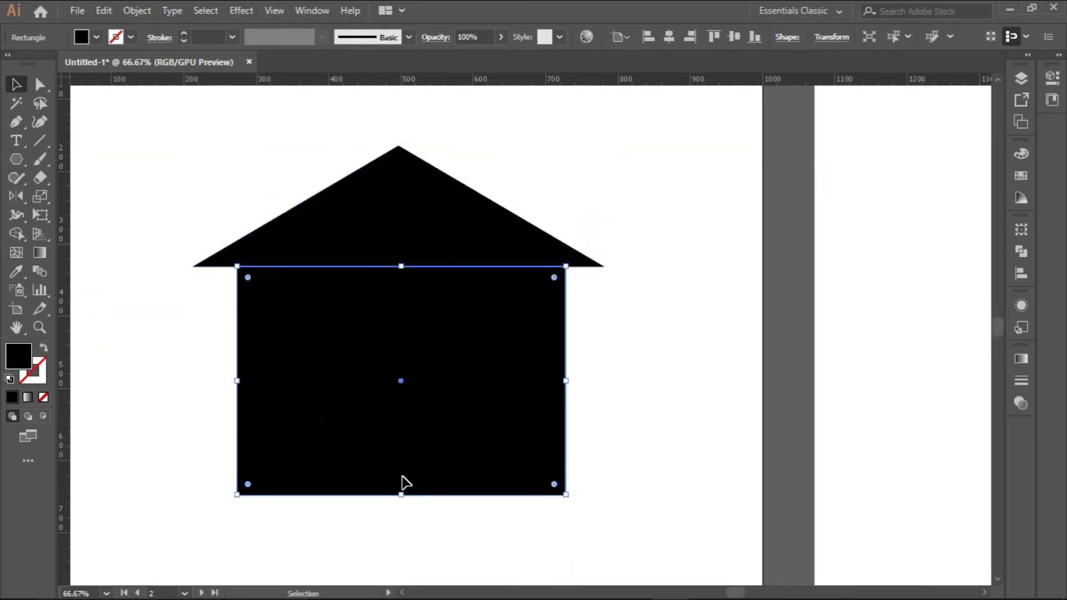
left_click_drag(402, 495, 401, 480)
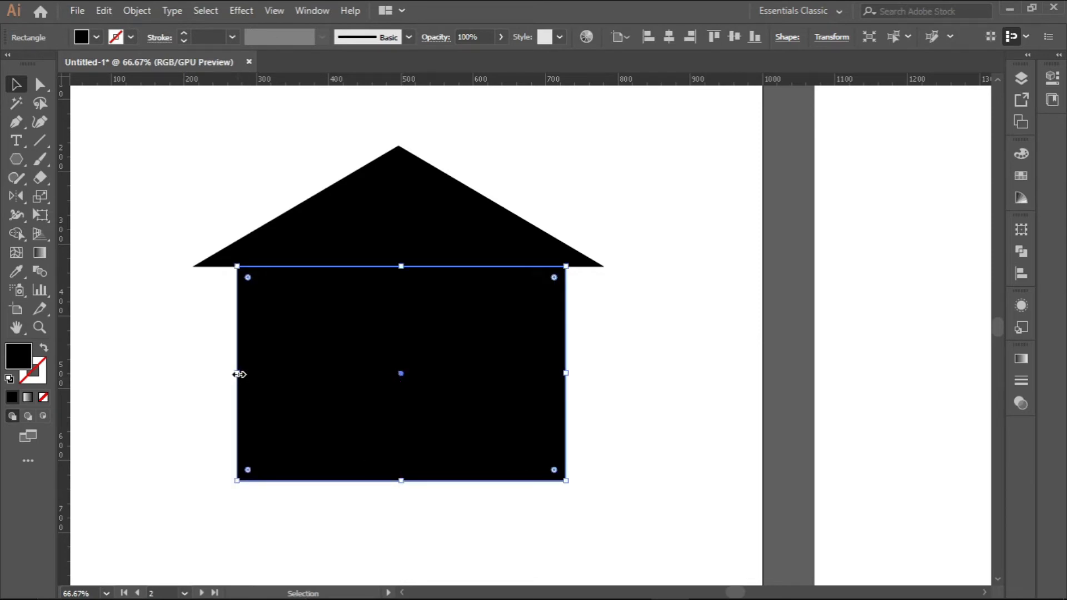
left_click_drag(237, 373, 254, 373)
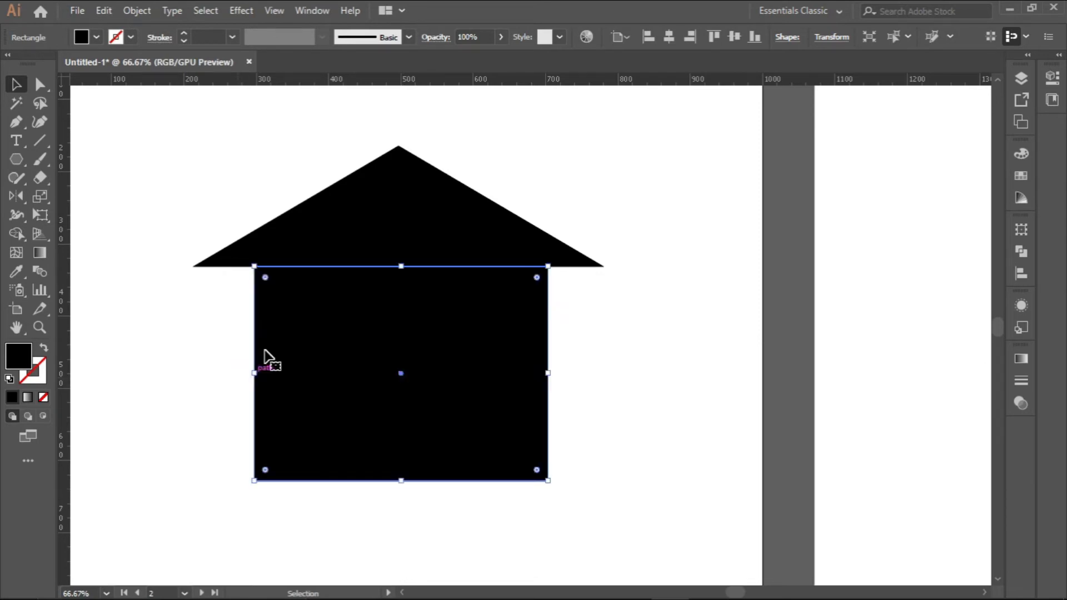
Scale the roof down slightly to suit the narrower body and reseat its base on the rectangle's upper edge
left_click(304, 239)
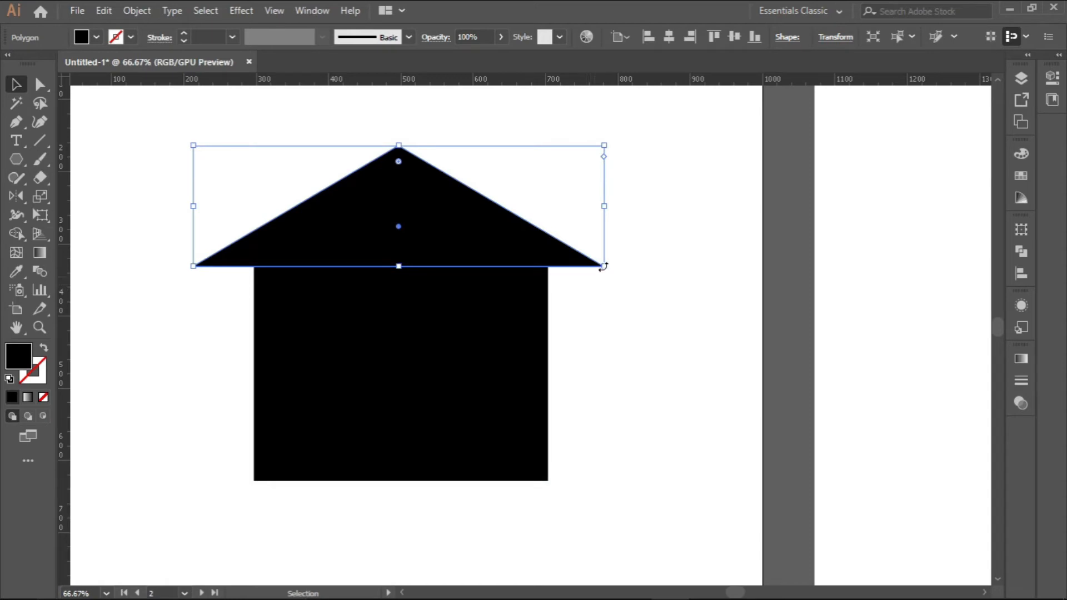
left_click_drag(604, 266, 571, 262)
key("ctrl+plus")
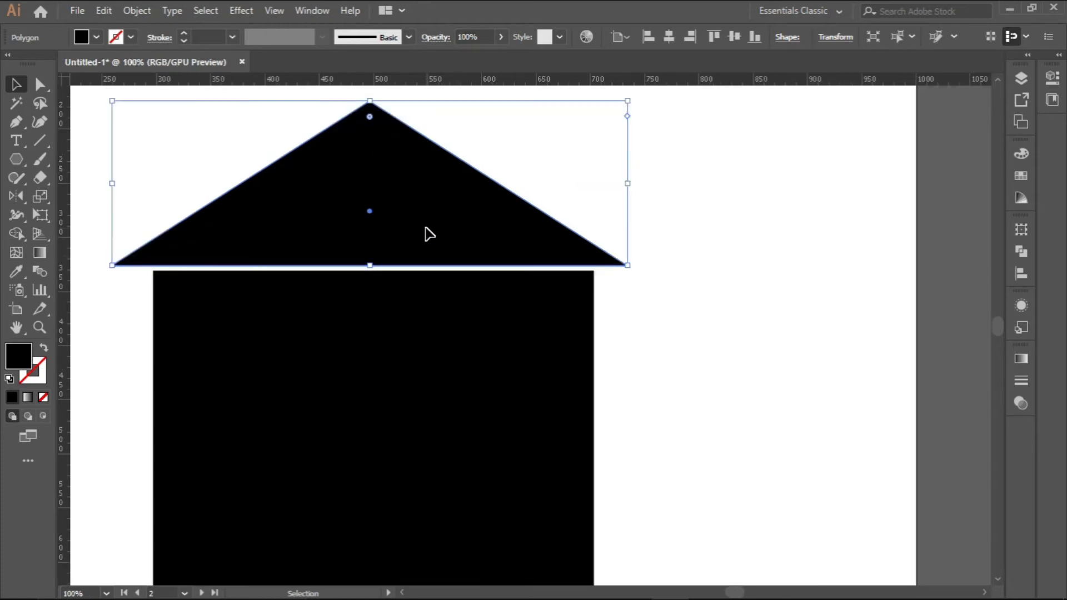
left_click_drag(430, 234, 427, 240)
key("ctrl+shift+a")
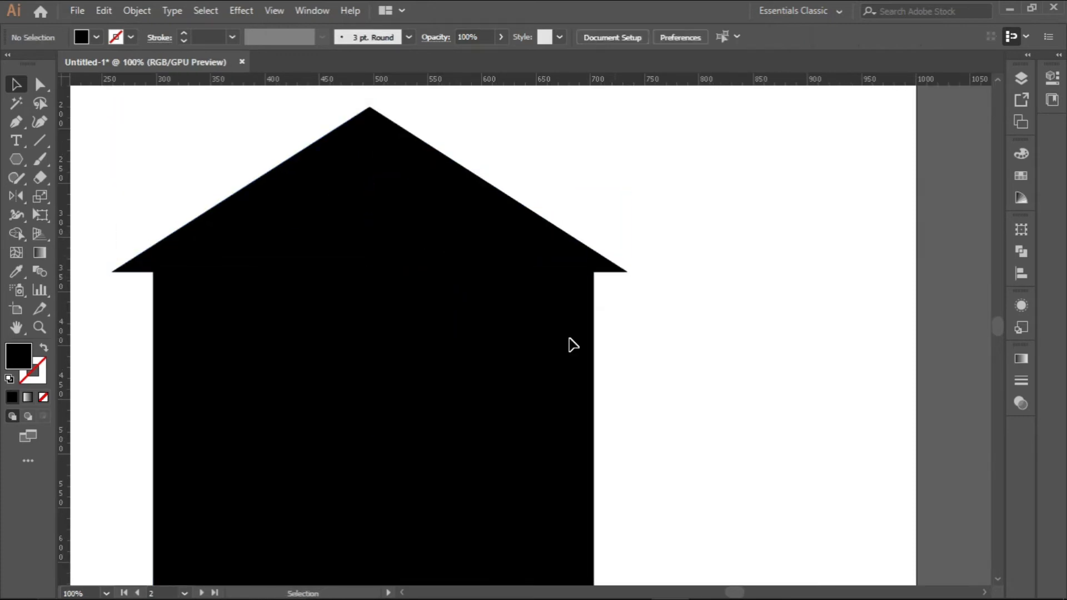
Centre the roof horizontally on the artboard so it lines up with the house body
left_click(368, 238)
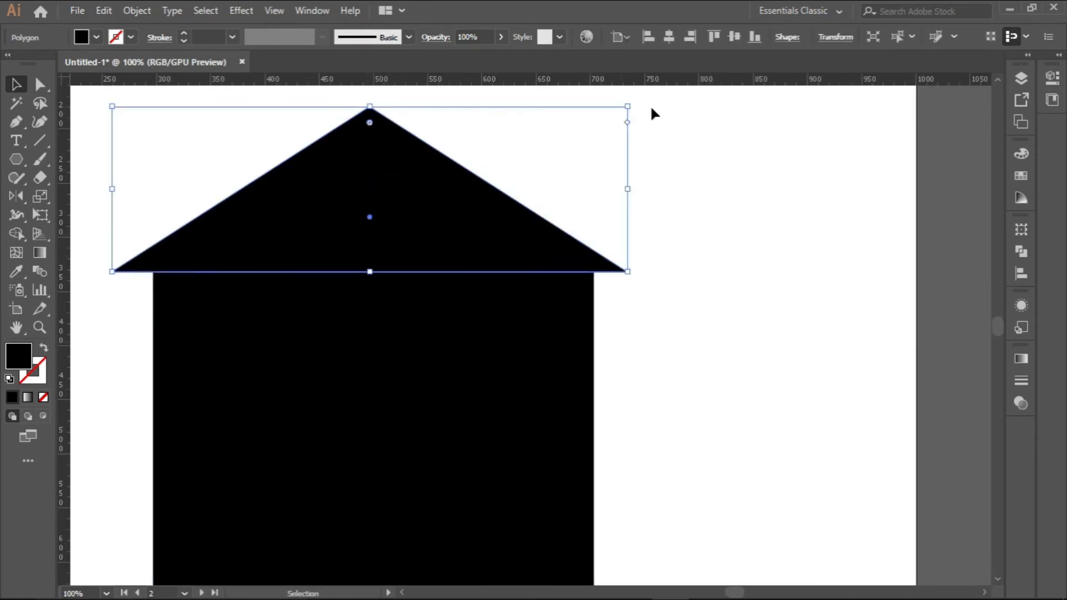
left_click(666, 42)
left_click(494, 340)
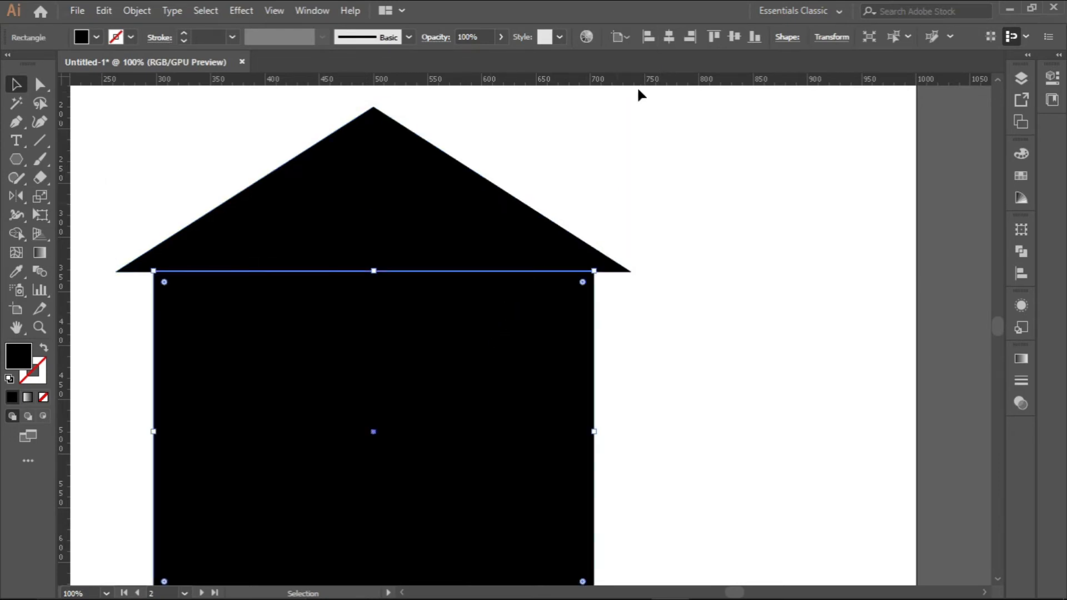
Draw a small upright black rectangle as a chimney, partly overlapping the roof's right slope
scroll(410, 333, "down", 1, "alt")
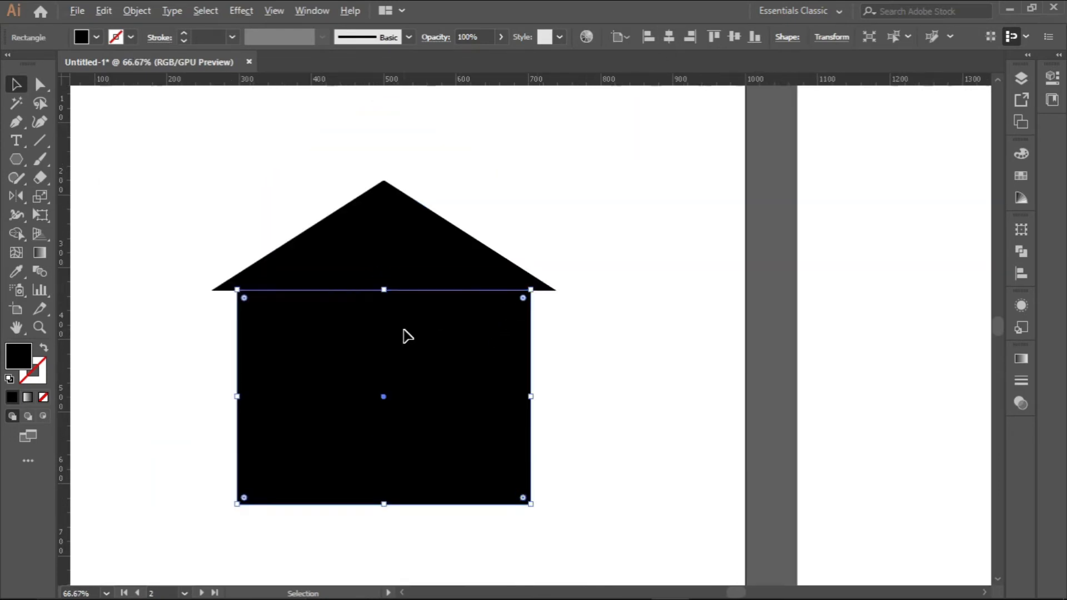
left_click(18, 163)
left_click_drag(20, 160, 89, 166)
scroll(456, 222, "up", 1, "alt")
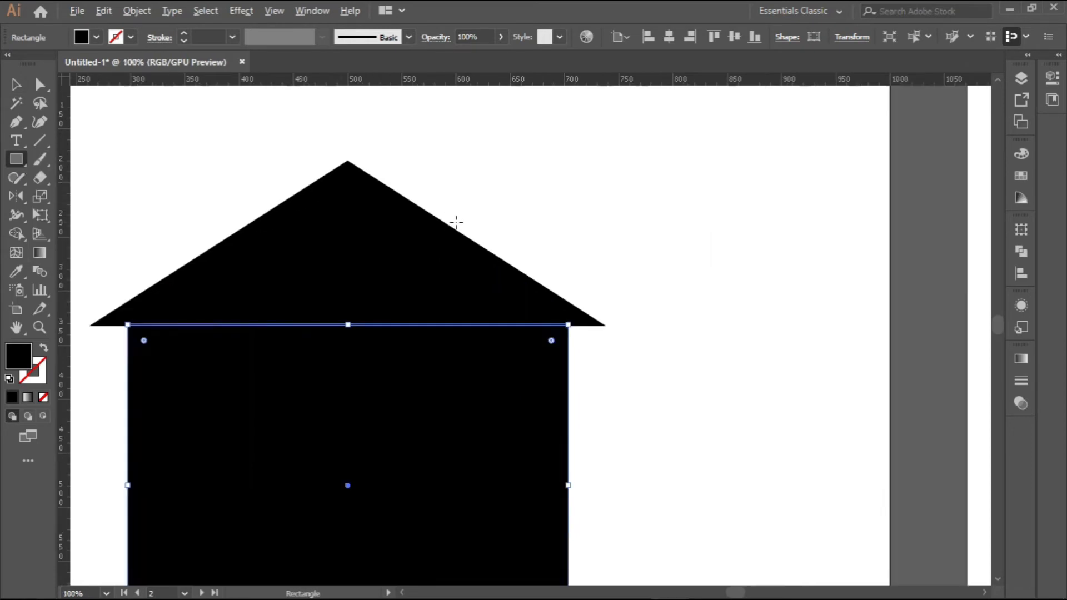
scroll(457, 214, "up", 2, "alt")
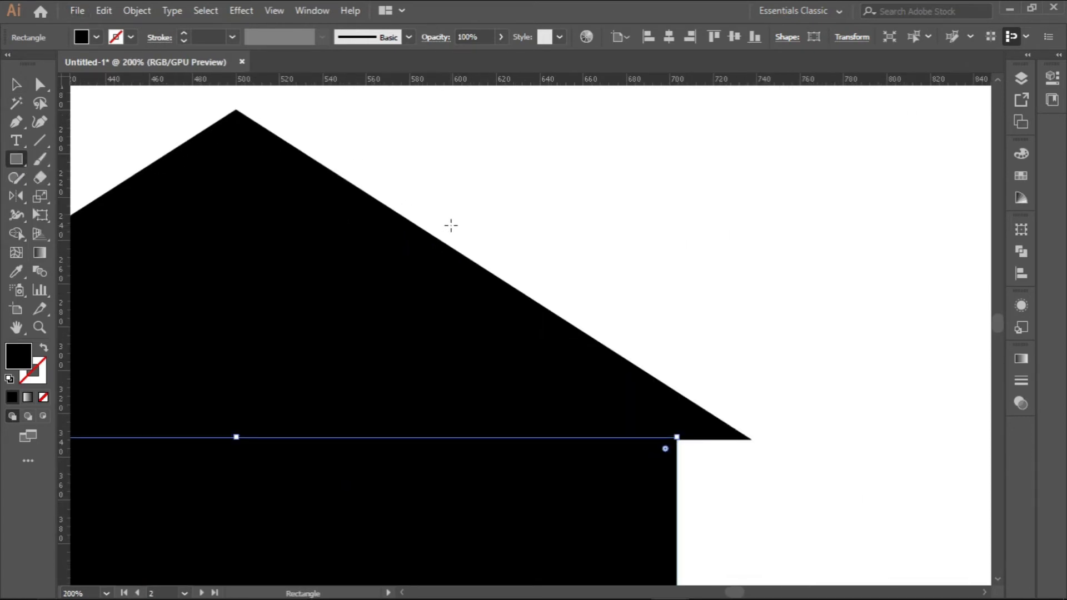
left_click_drag(450, 223, 496, 328)
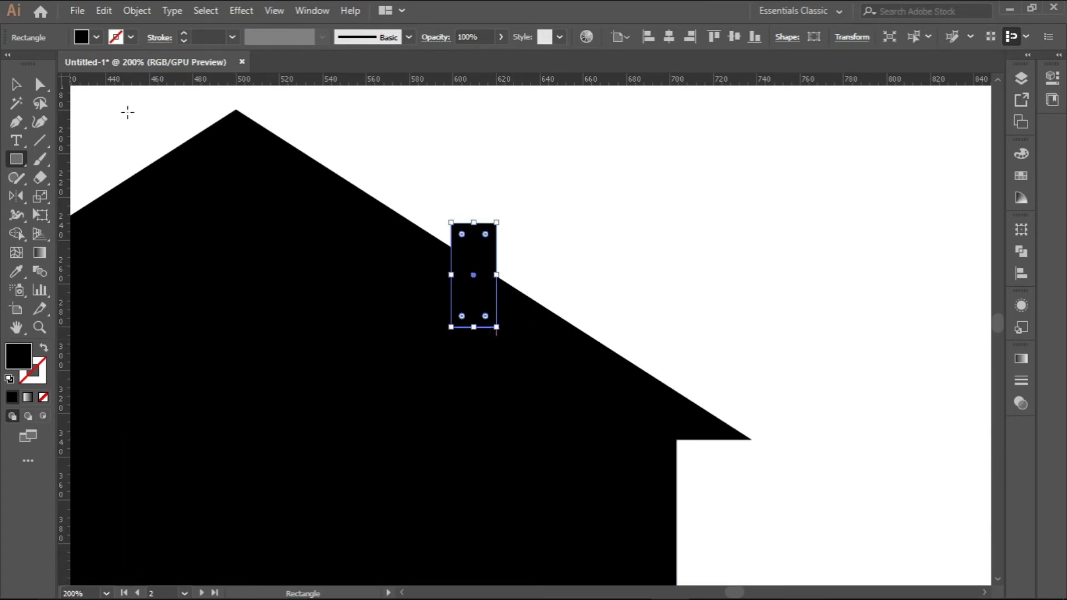
key("v")
scroll(422, 309, "down", 3, "alt")
left_click(608, 444)
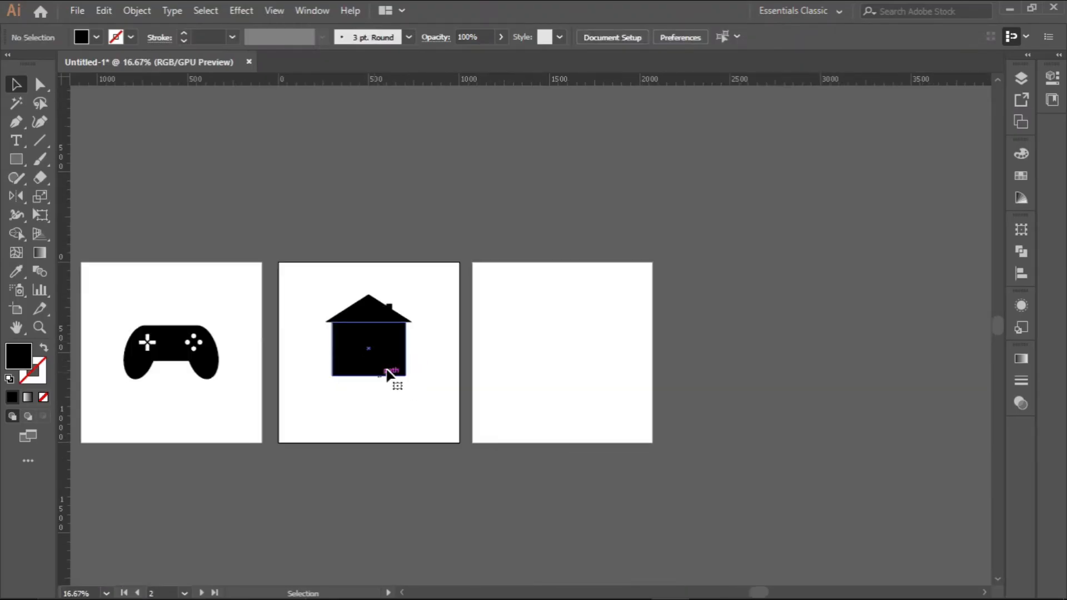
scroll(357, 345, "up", 3)
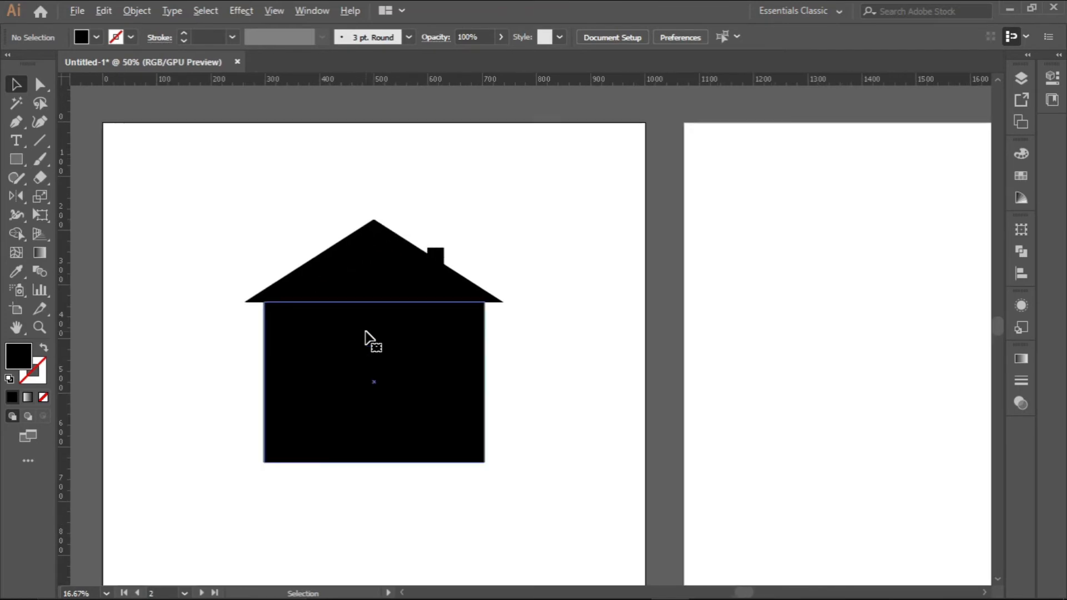
scroll(367, 339, "down", 2)
scroll(372, 340, "up", 1)
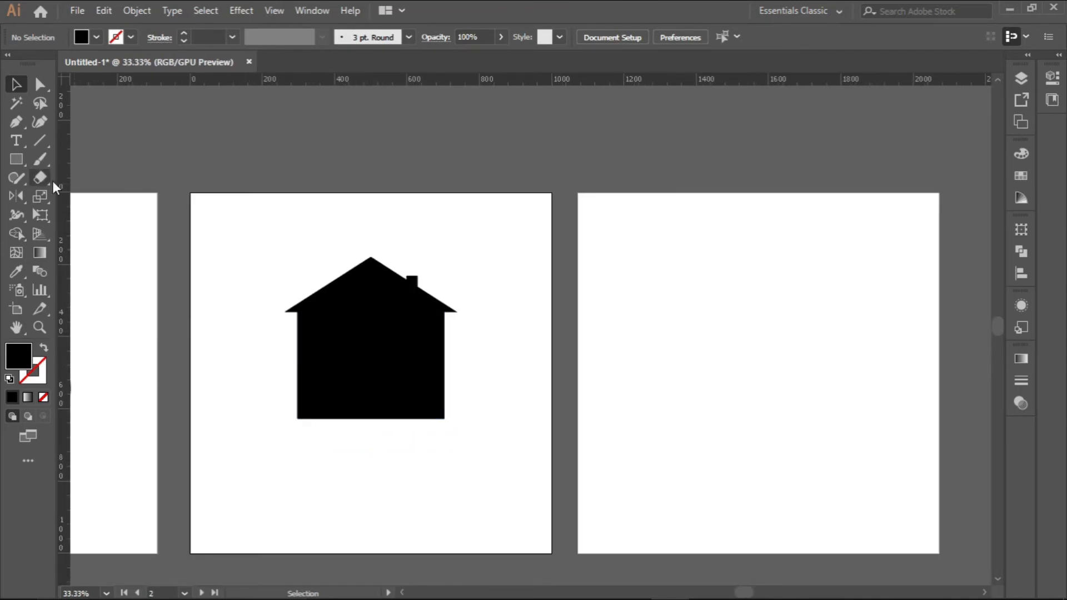
left_click(16, 162)
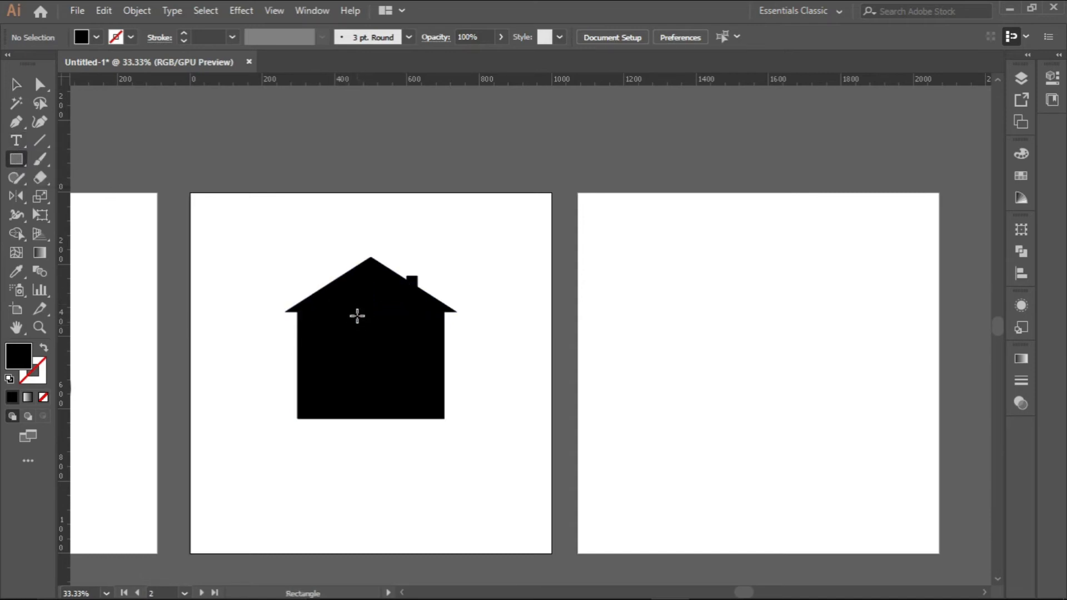
Select the roof, chimney and house body and merge them into one shape with Pathfinder Unite
left_click(13, 88)
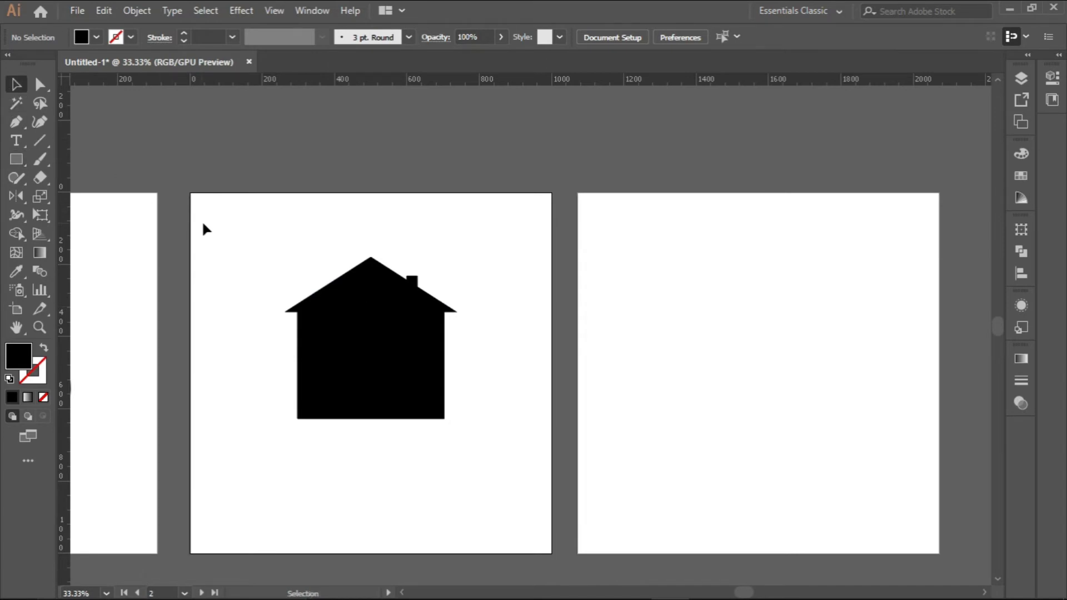
left_click_drag(202, 220, 470, 436)
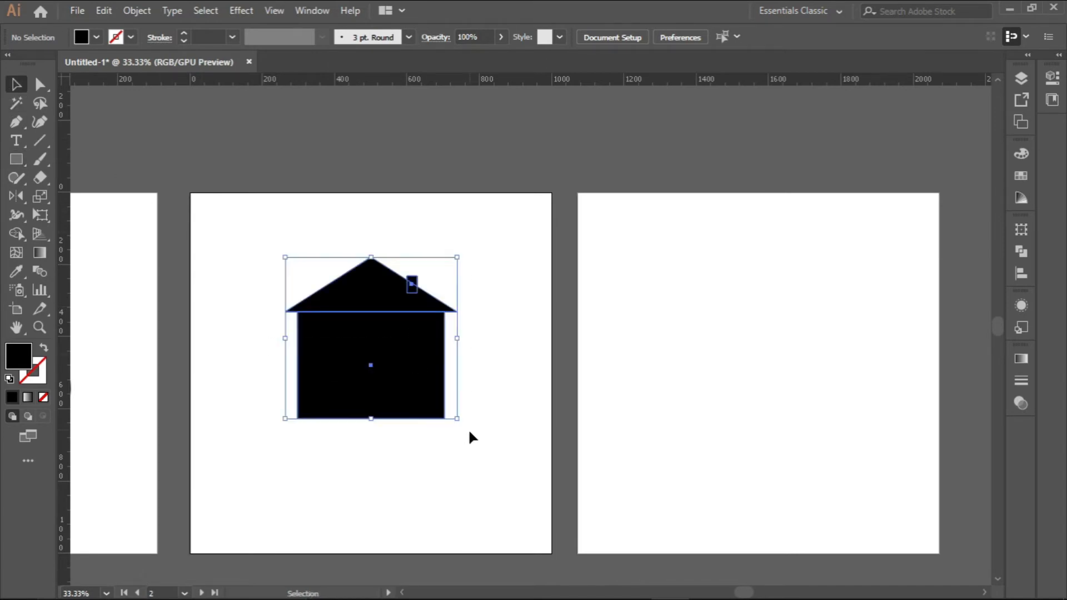
left_click(1026, 255)
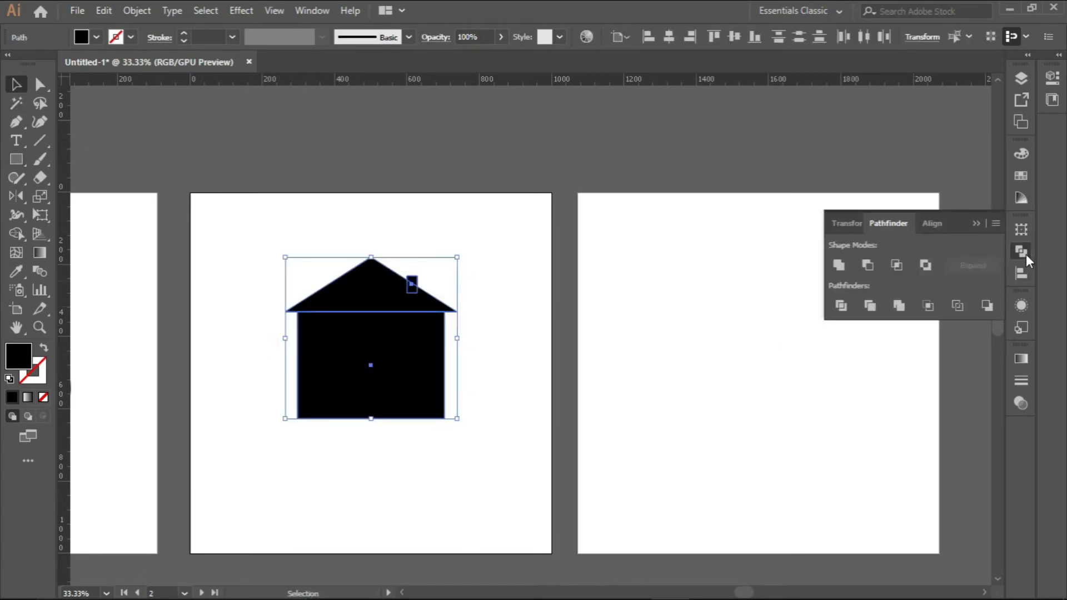
left_click(839, 265)
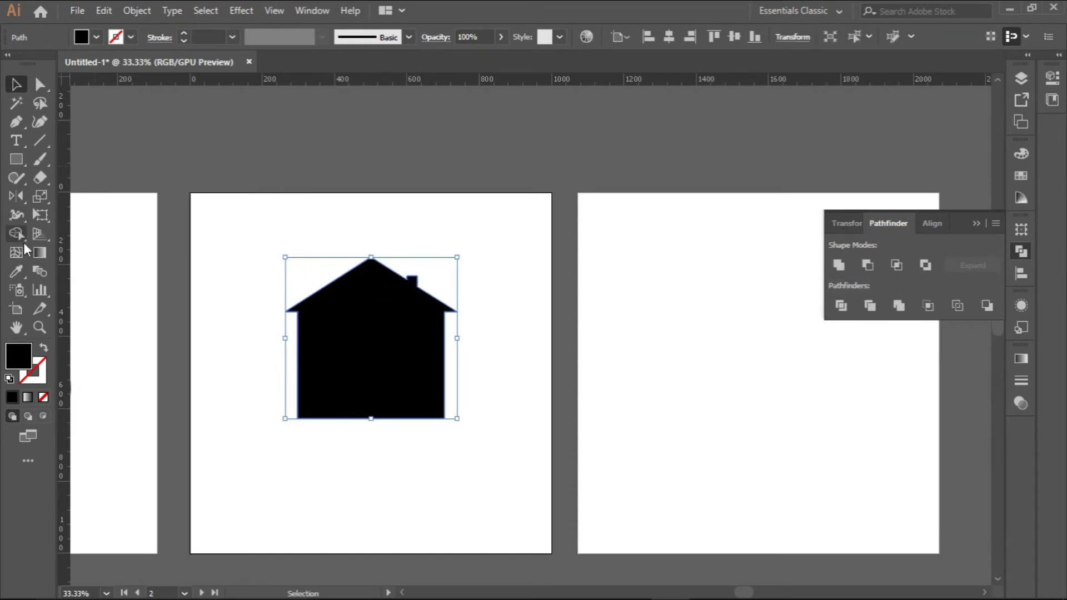
Undo the Unite and merge the roof, chimney and house body into one shape with the Shape Builder tool instead
left_click(983, 225)
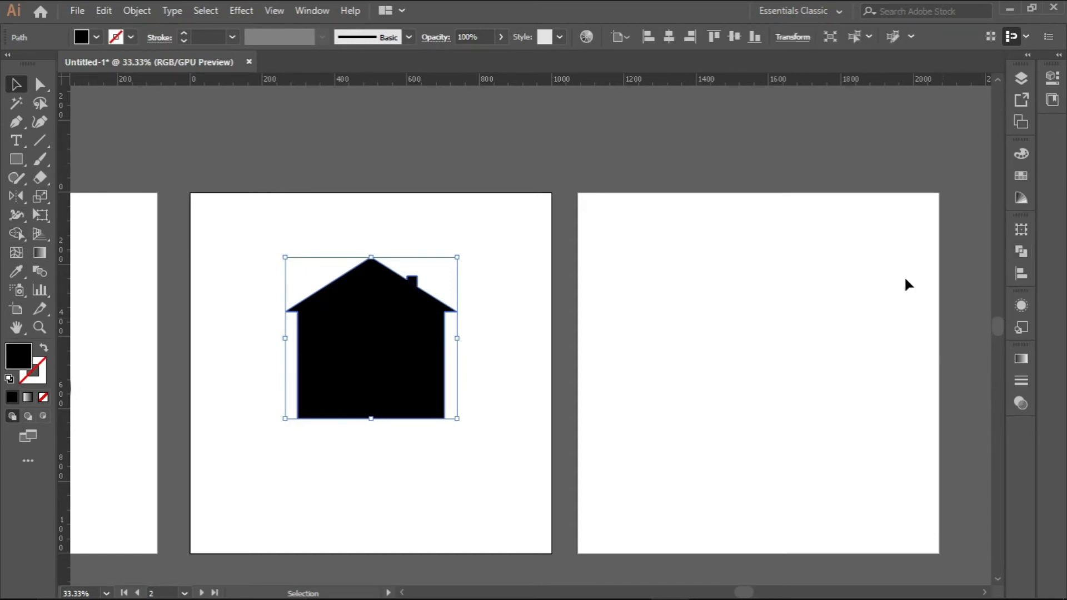
left_click(214, 216)
left_click_drag(245, 222, 515, 460)
left_click(17, 233)
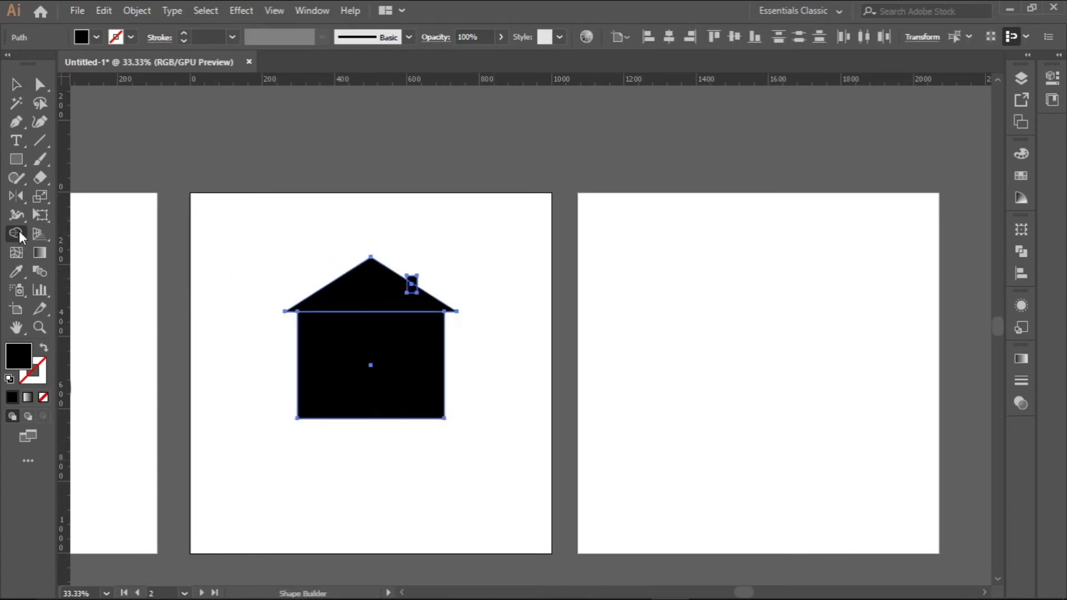
scroll(374, 366, "up", 2)
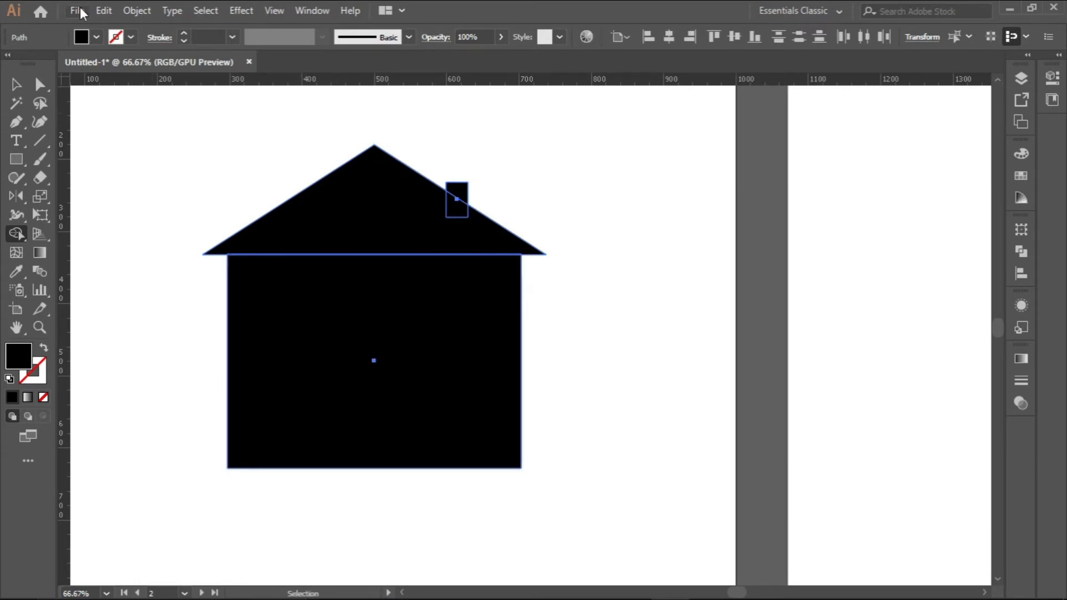
mouse_move(353, 320)
left_mouse_down()
mouse_move(348, 243)
mouse_move(389, 210)
mouse_move(454, 212)
left_mouse_up()
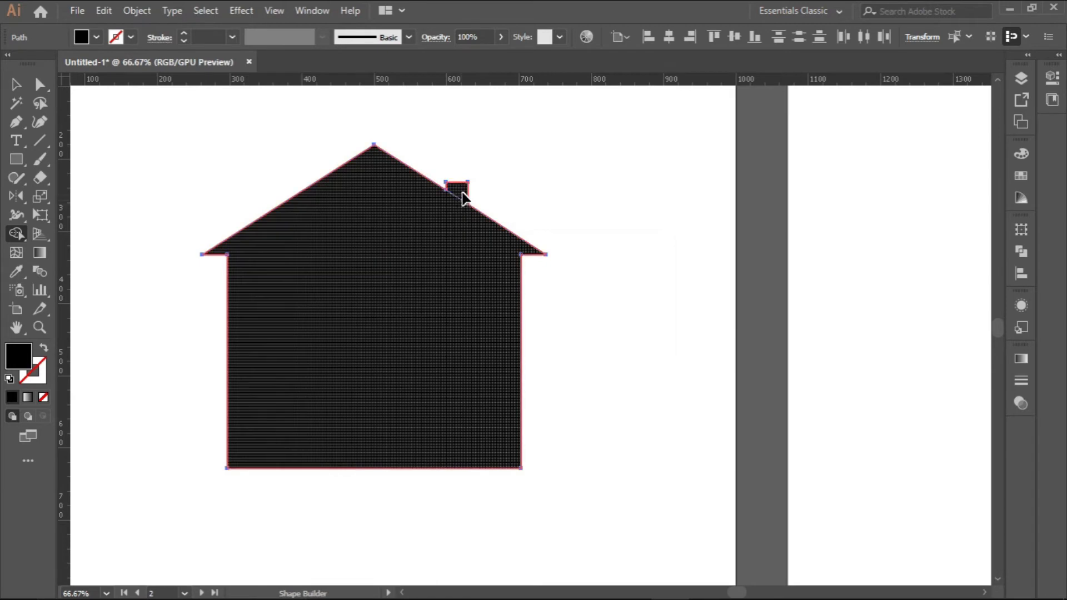
left_click(11, 85)
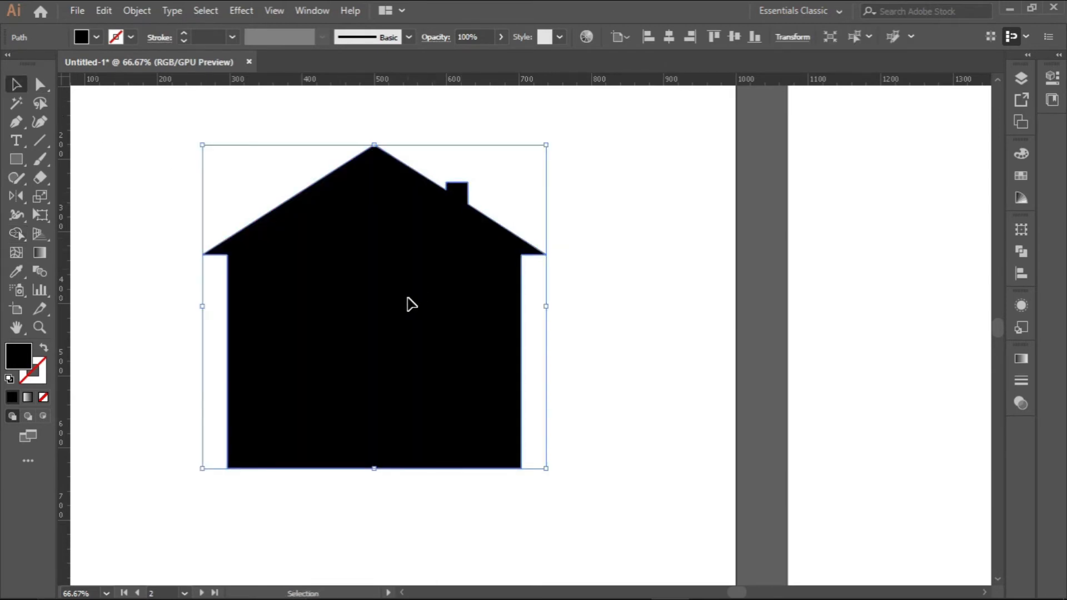
Move the merged house down and centre it vertically on the second artboard
scroll(405, 303, "down", 2)
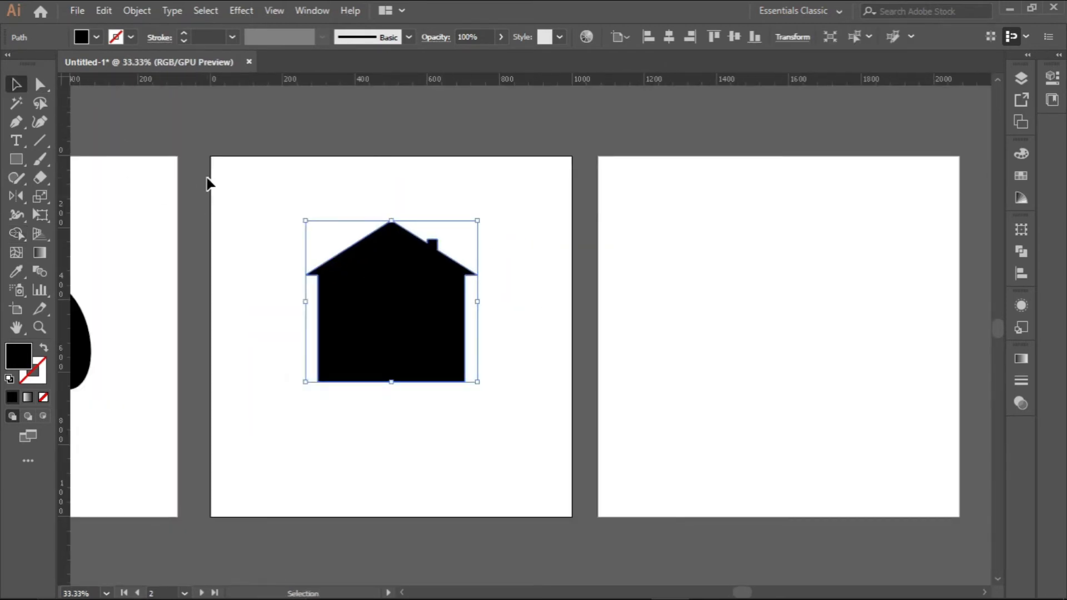
left_click(207, 183)
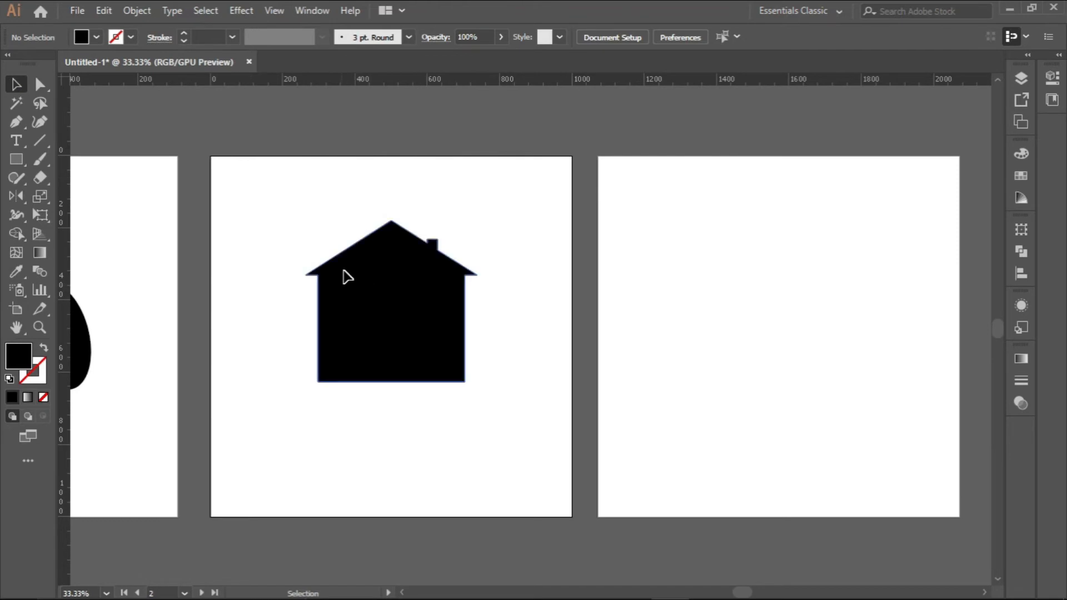
left_click_drag(397, 301, 399, 321)
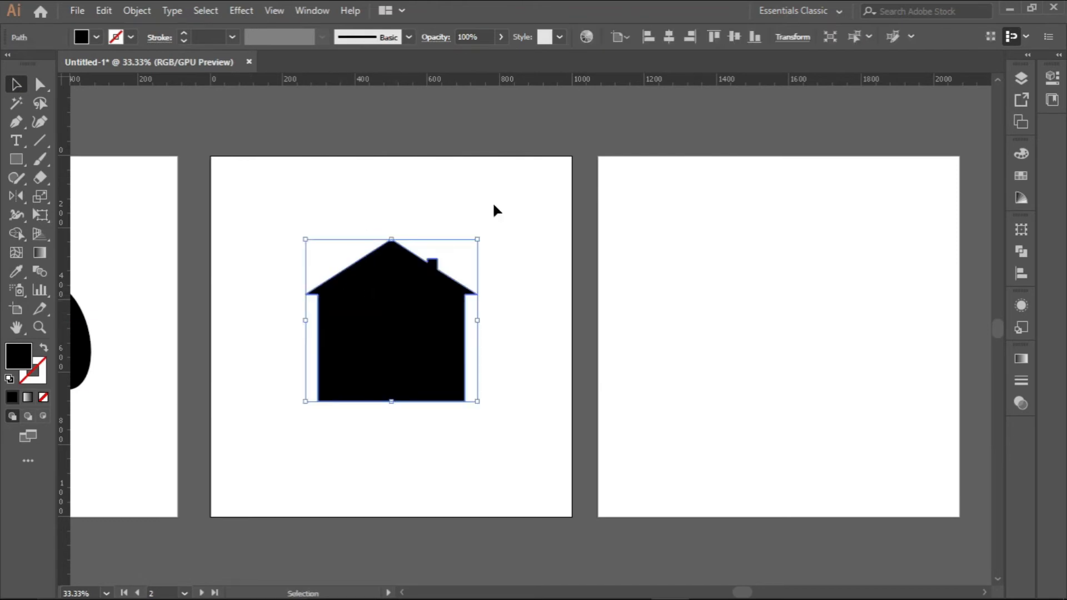
left_click(734, 36)
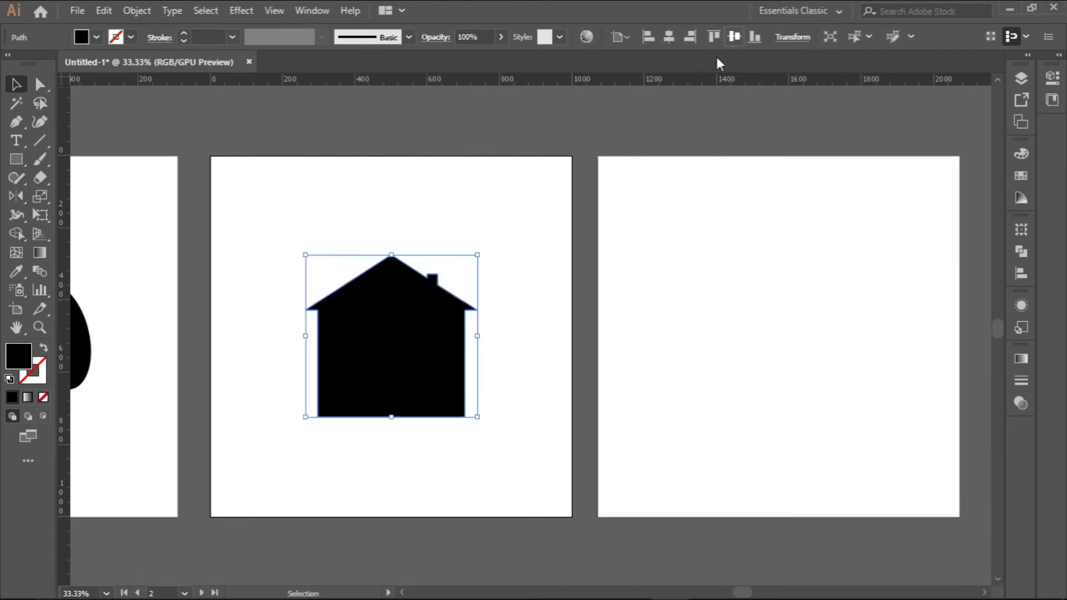
left_click(540, 214)
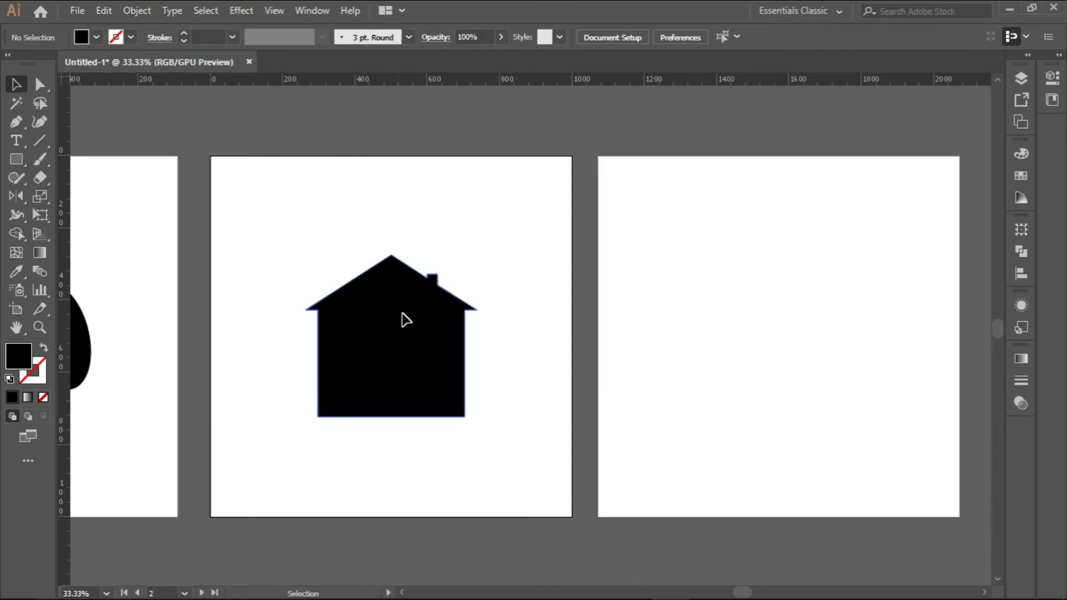
Draw a small square window pane on the upper middle of the house and fill it white
left_click(13, 159)
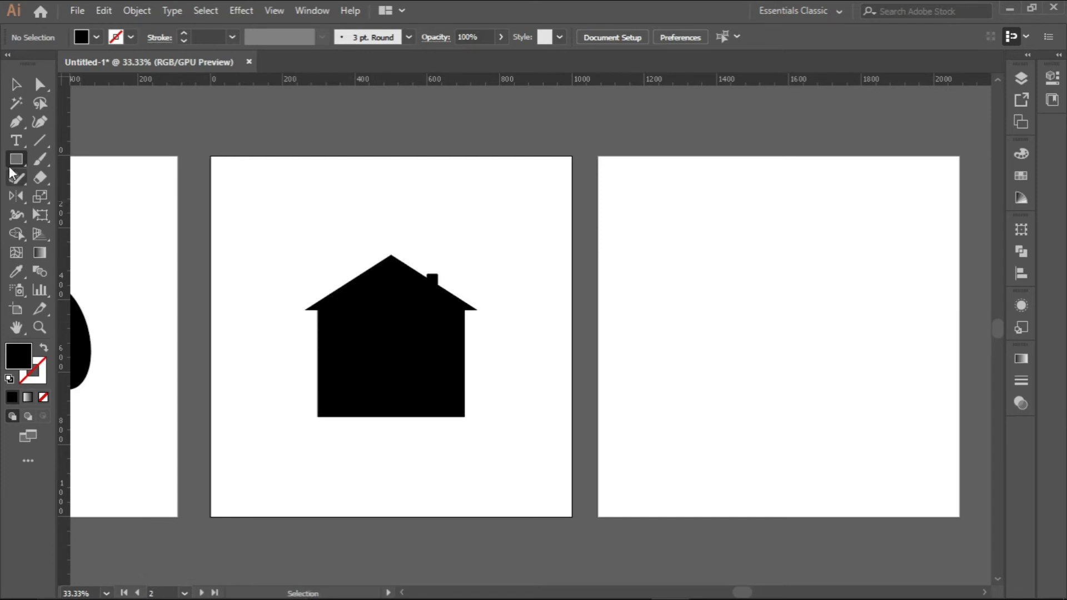
scroll(383, 303, "up", 1)
scroll(384, 303, "up", 1)
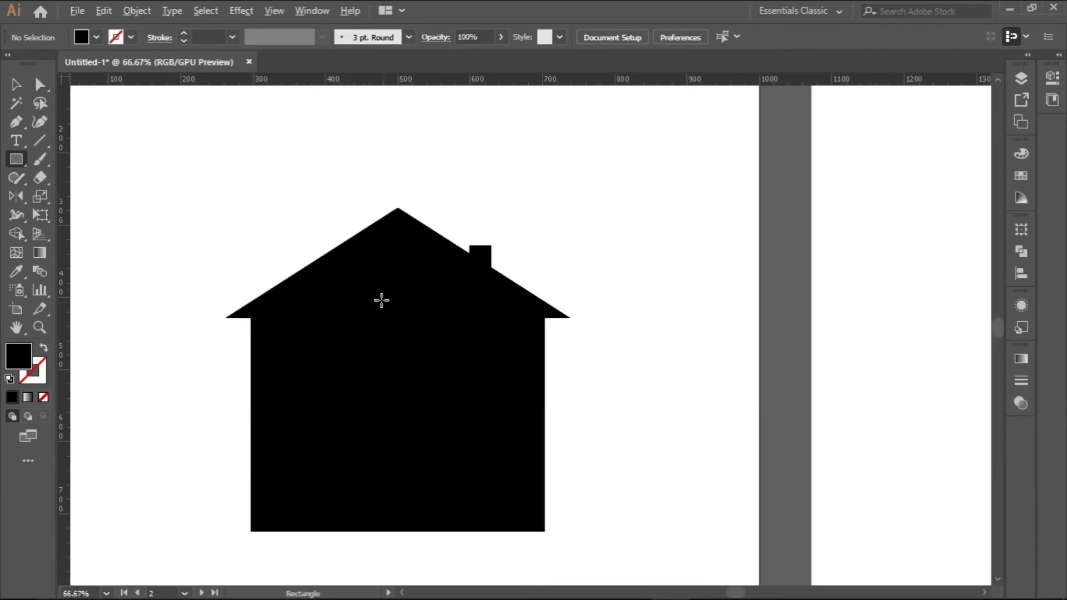
scroll(364, 288, "up", 1)
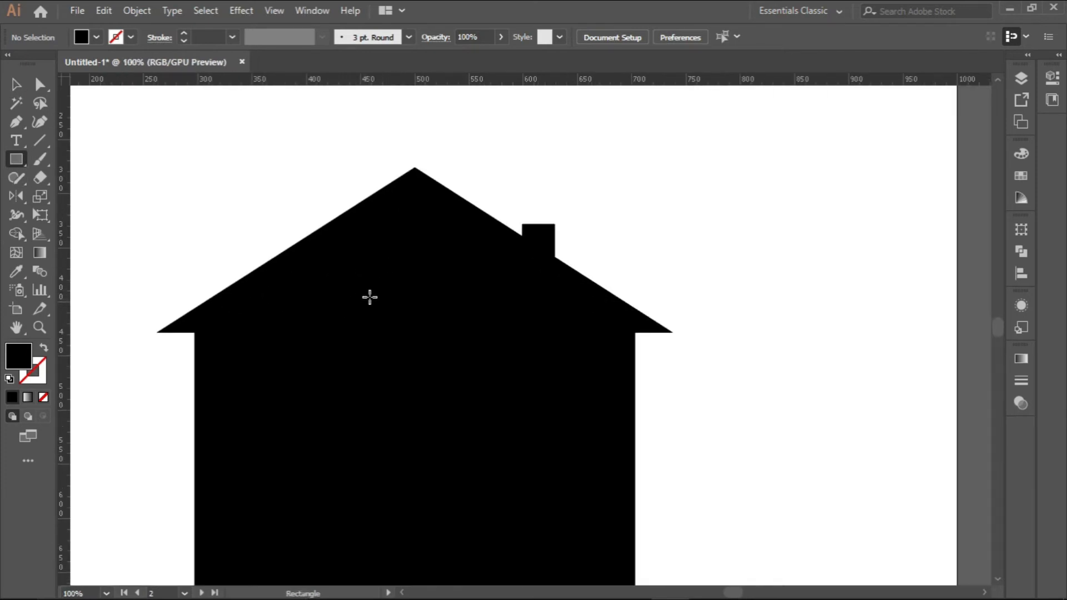
left_click_drag(369, 297, 383, 327)
left_click_drag(383, 327, 381, 326)
key("v")
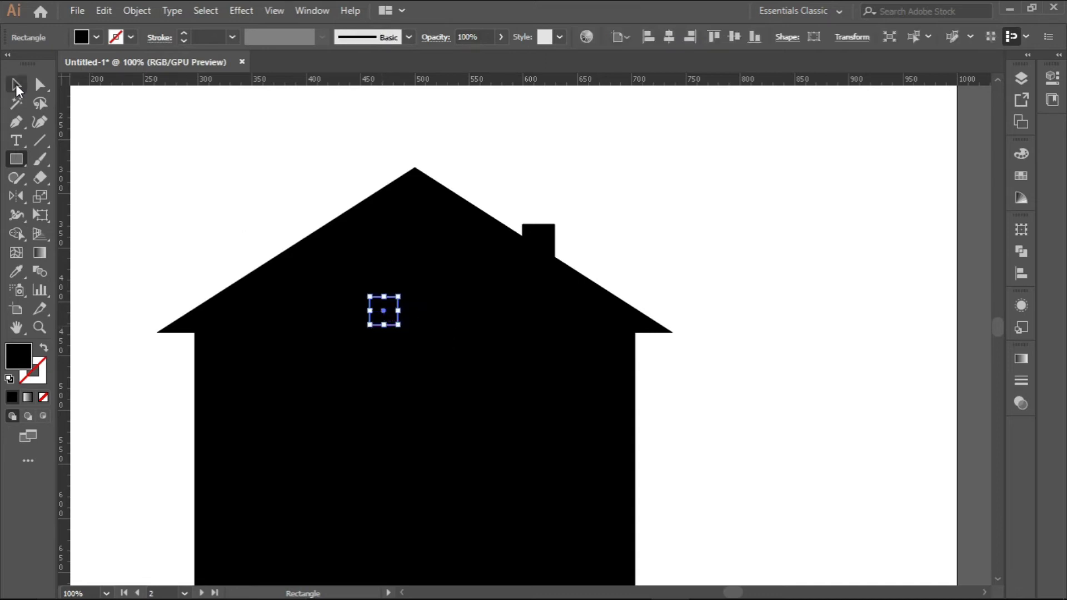
left_click(94, 38)
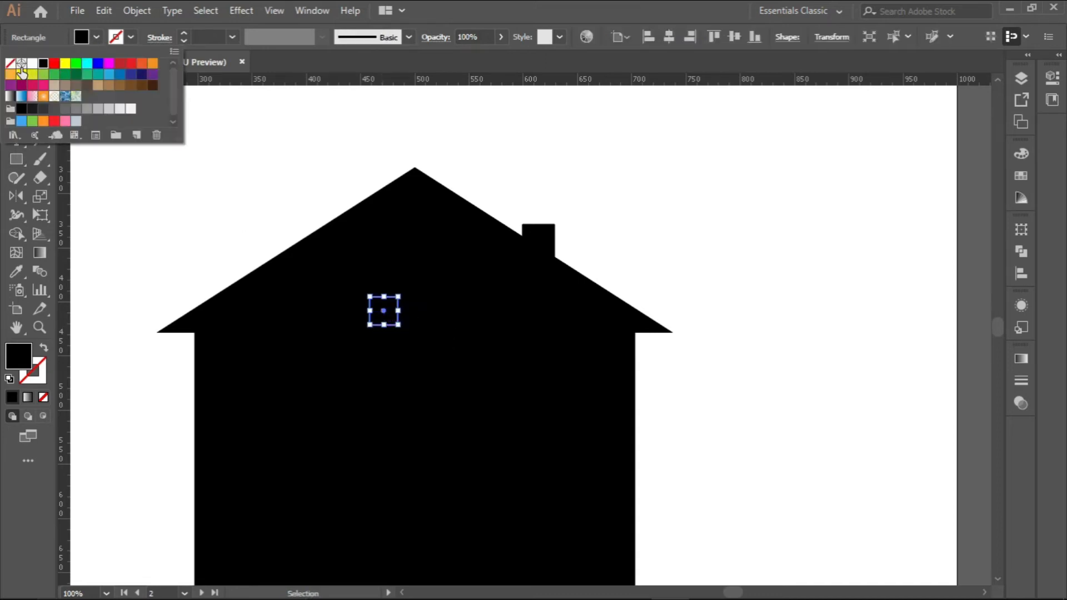
left_click(32, 63)
left_click(97, 37)
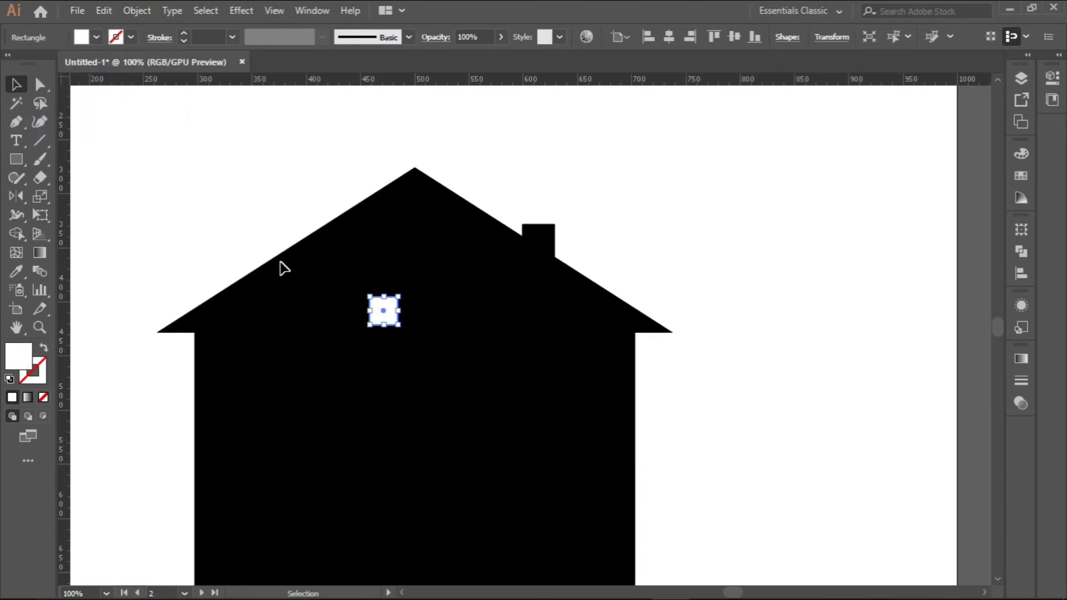
Duplicate the white pane beside itself and copy the pair below to form a two-by-two window
left_click_drag(380, 320, 422, 321)
left_click(389, 320)
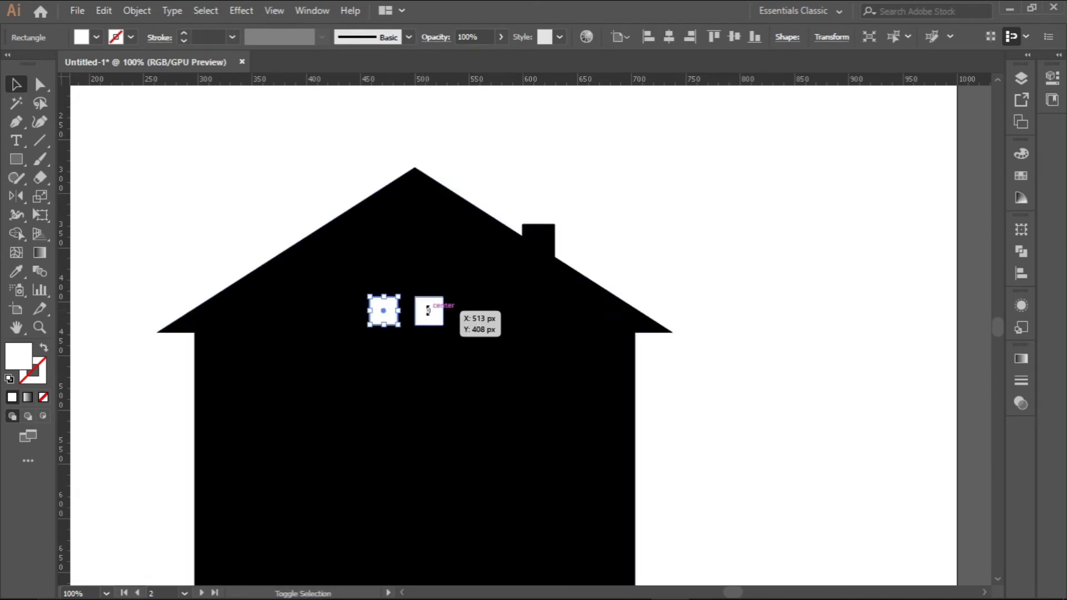
scroll(422, 315, "up", 1)
left_click_drag(423, 316, 409, 391)
left_click(356, 322)
left_click(410, 309, "shift")
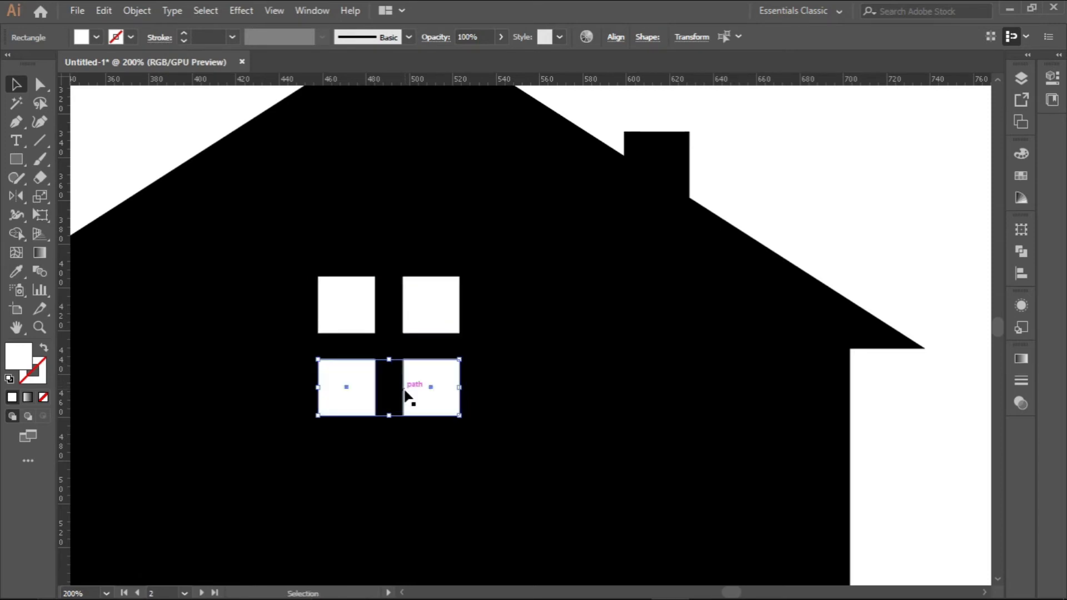
Group the four window panes and centre the group horizontally on the artboard
scroll(393, 385, "down", 2)
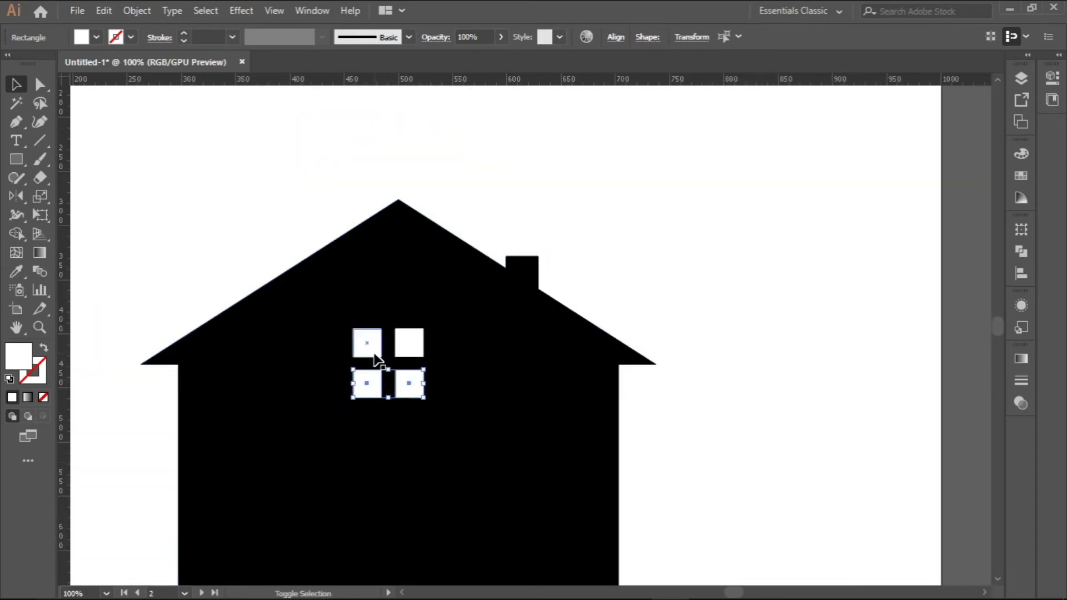
left_click(406, 347, "shift")
right_click(408, 340)
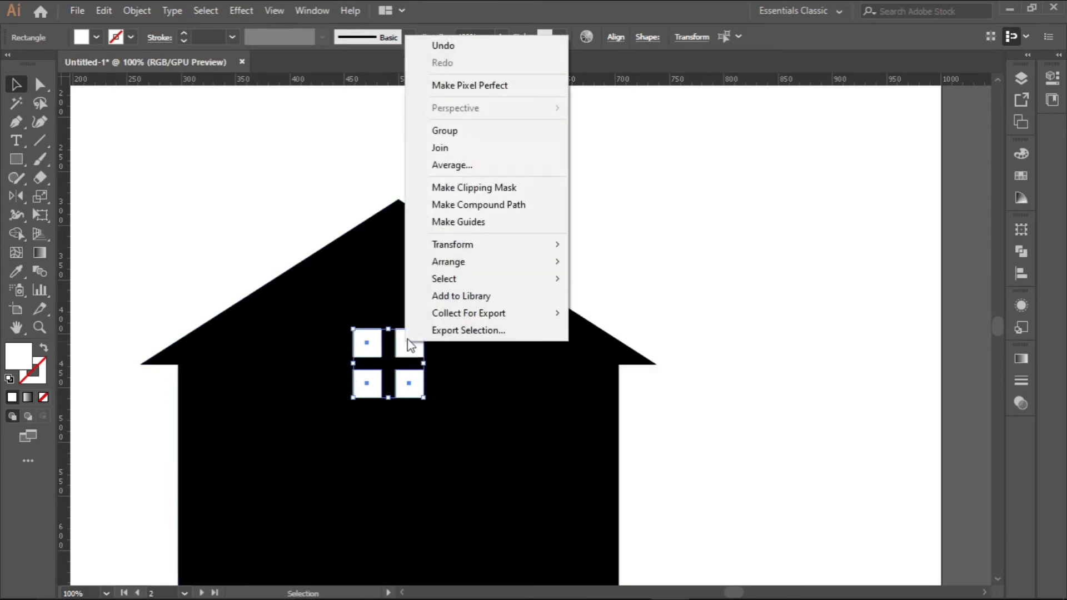
left_click(506, 131)
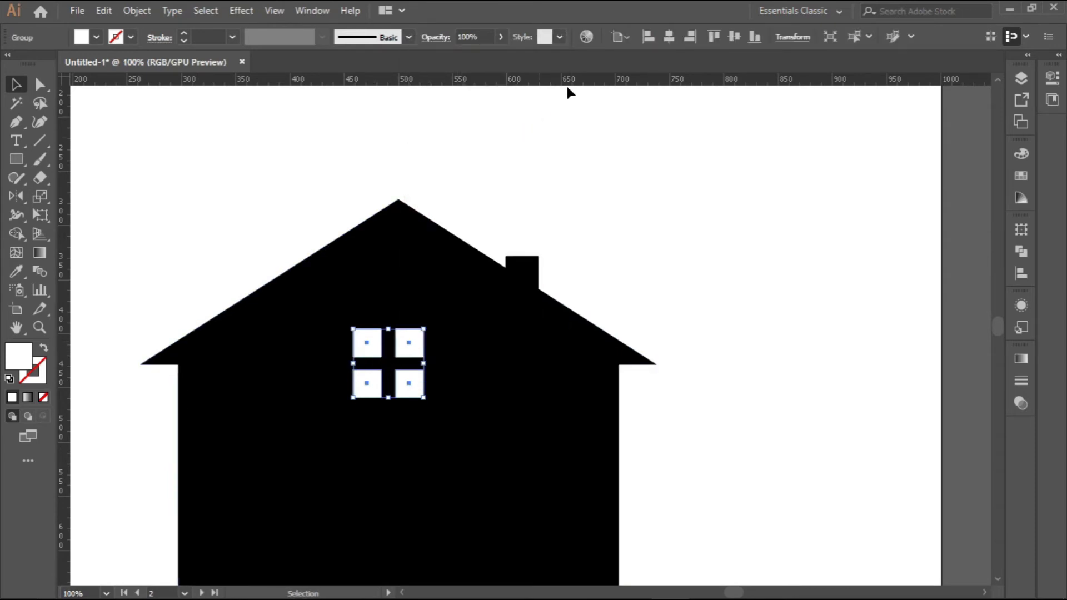
left_click(668, 36)
scroll(352, 403, "down", 2)
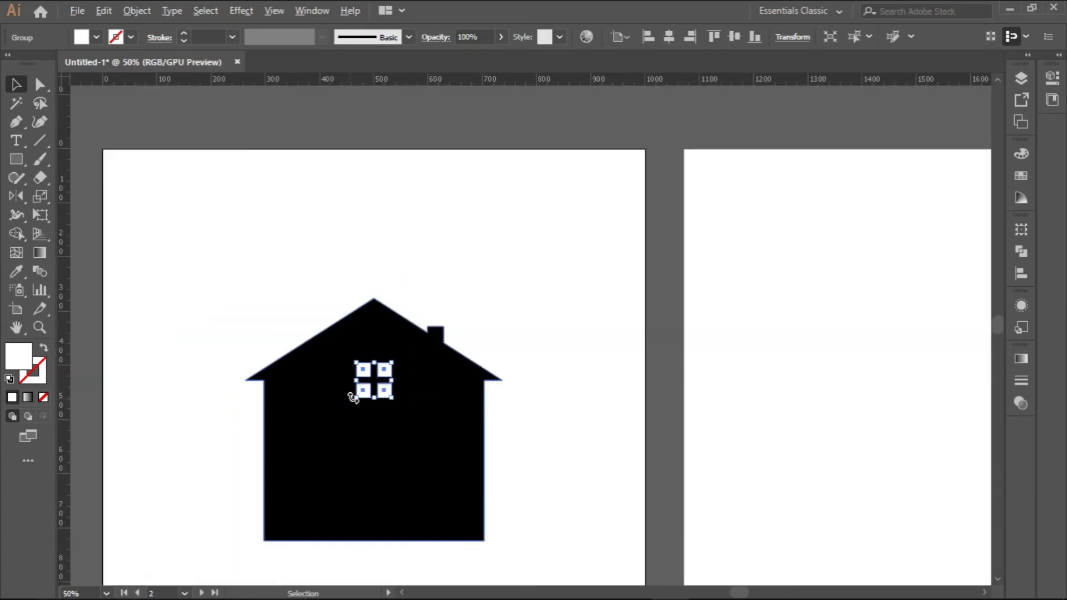
left_click(555, 400)
Select the whole game controller on the first artboard and place a copy of it below the second artboard
scroll(355, 400, "down", 2)
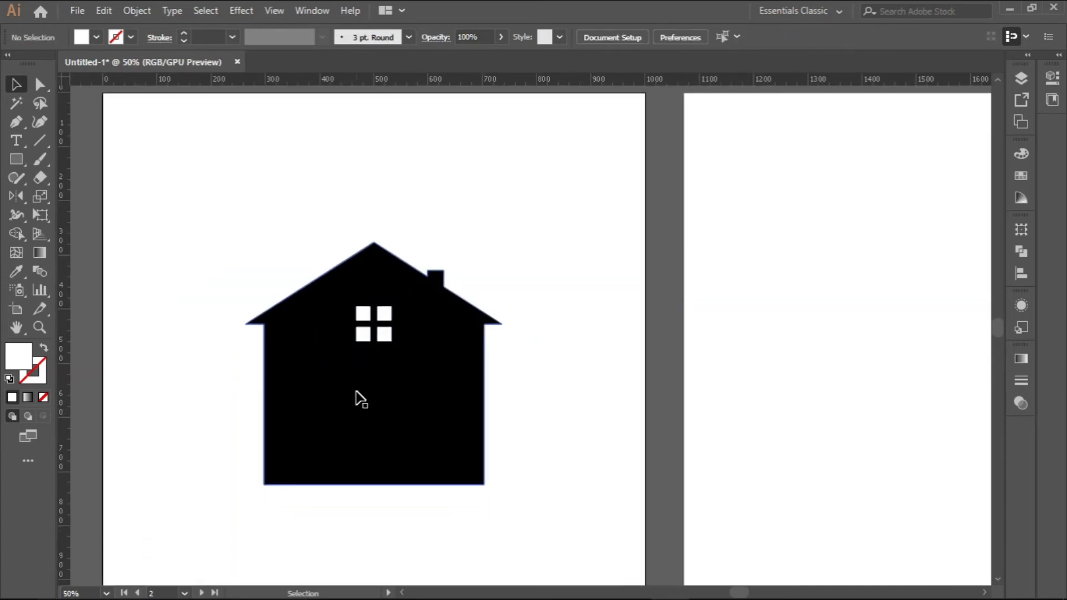
scroll(355, 392, "down", 2)
left_click_drag(326, 415, 393, 327)
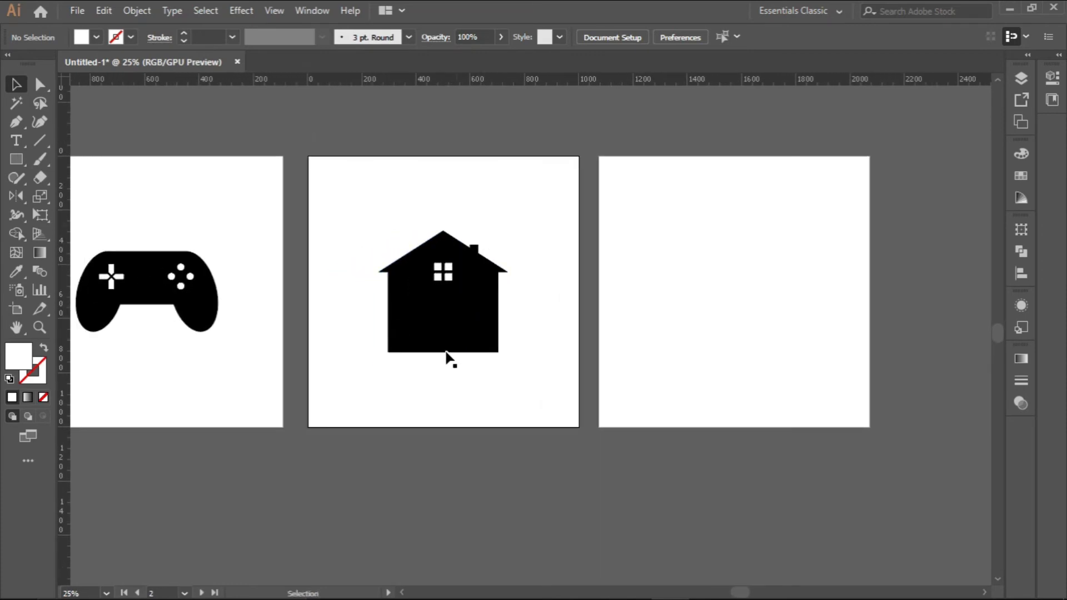
left_click_drag(459, 300, 347, 367)
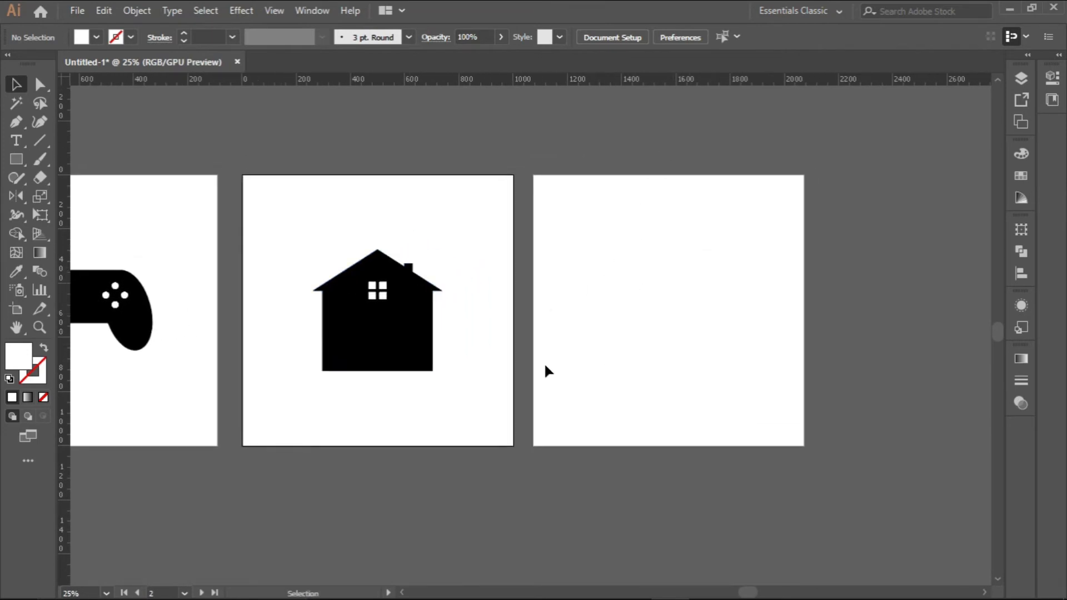
left_click_drag(473, 395, 559, 350)
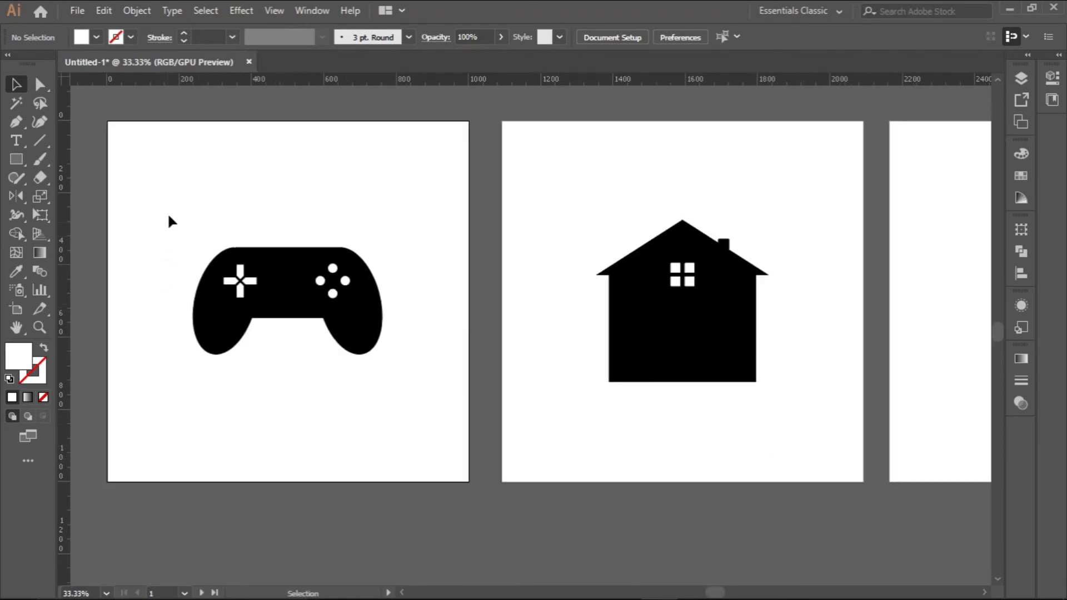
left_click_drag(168, 212, 399, 401)
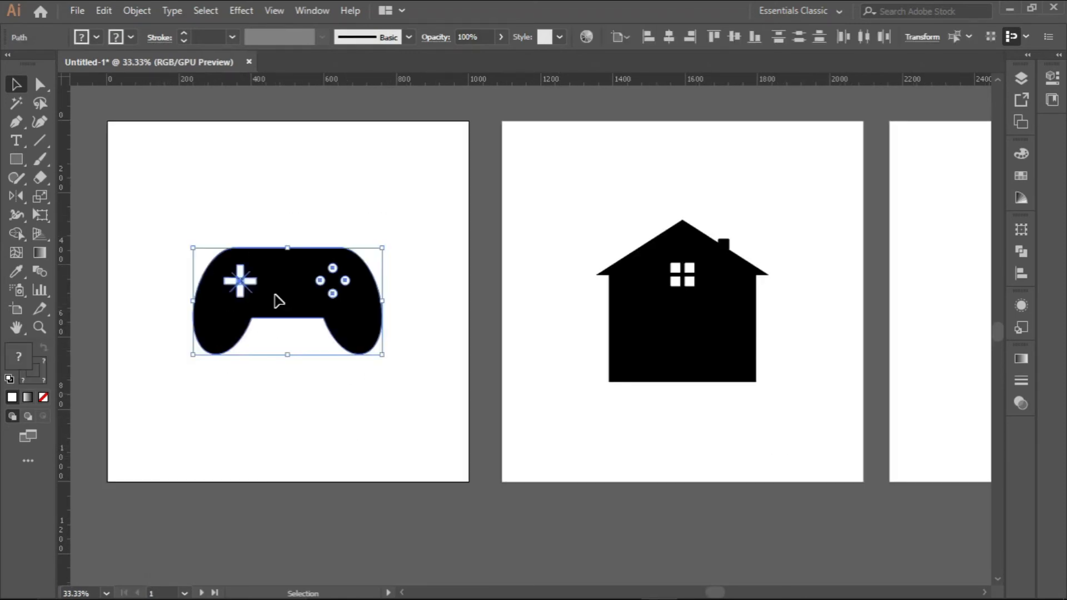
scroll(260, 309, "down", 1)
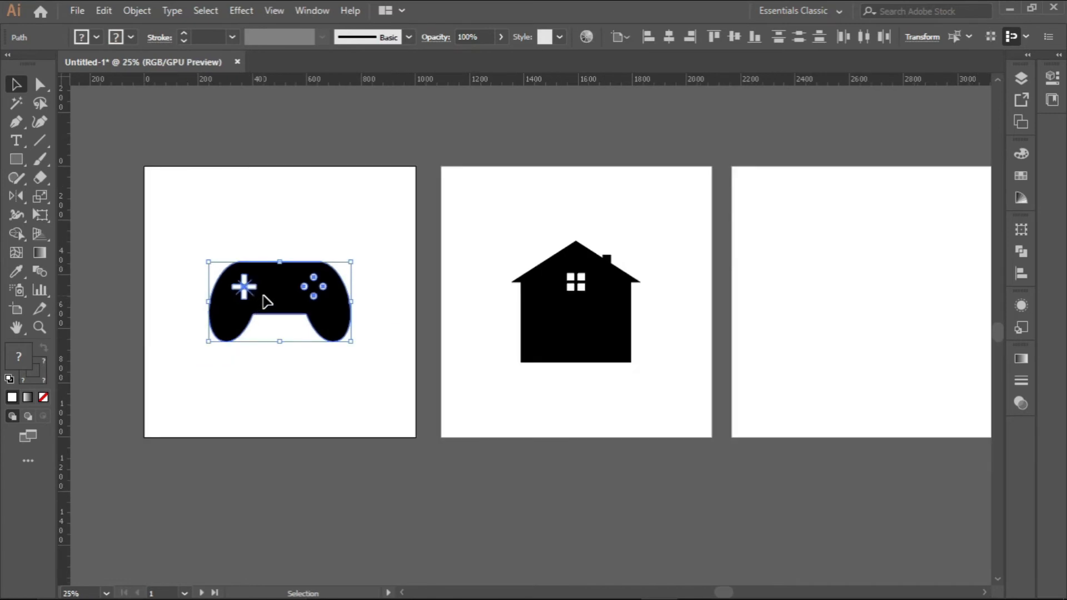
left_click_drag(265, 301, 538, 489)
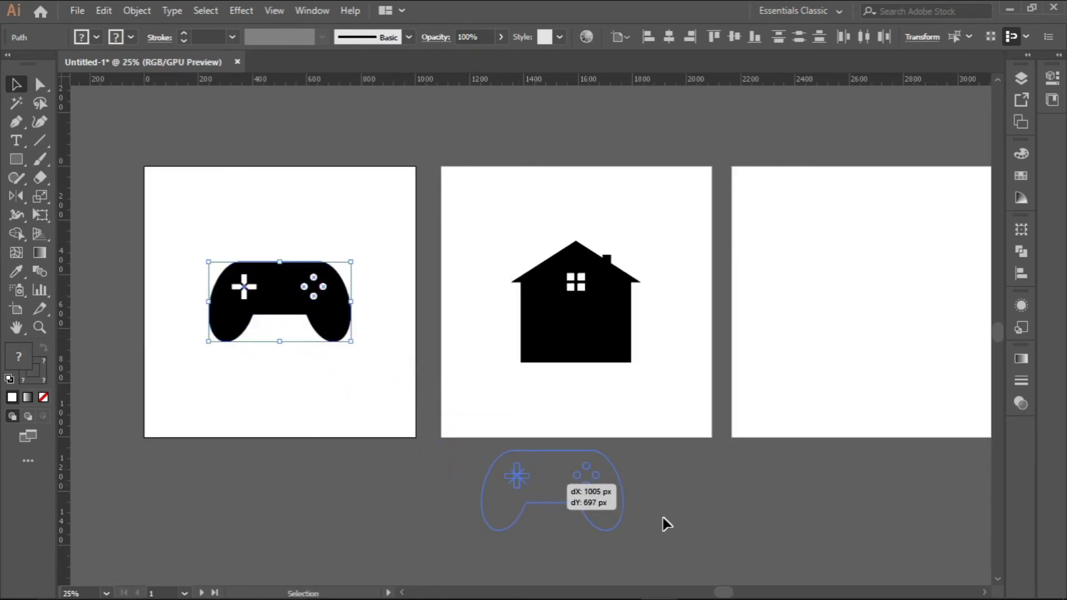
left_click_drag(666, 523, 591, 520)
scroll(543, 503, "up", 2)
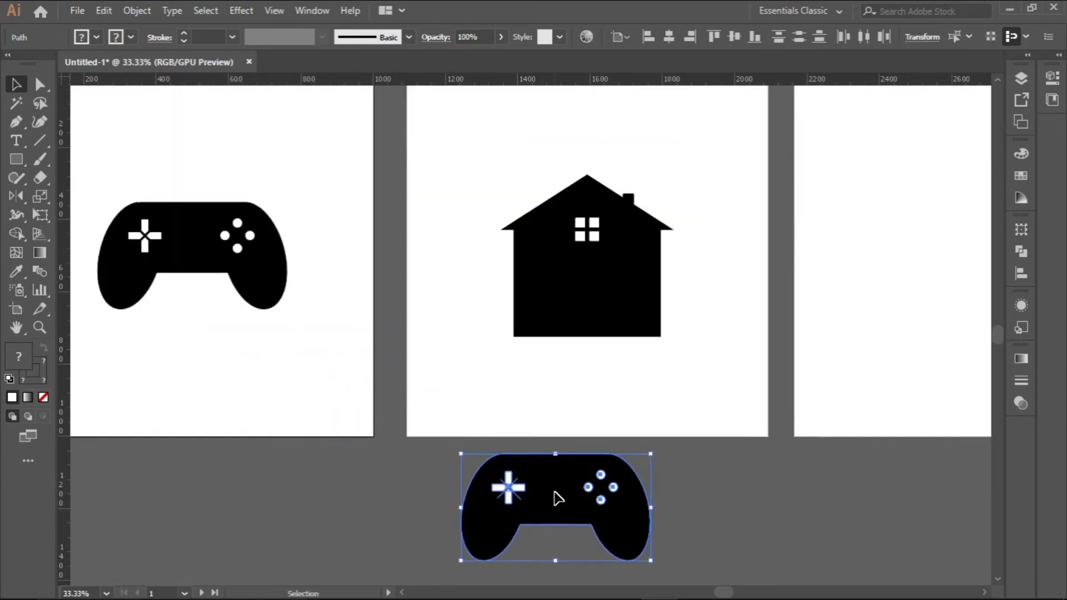
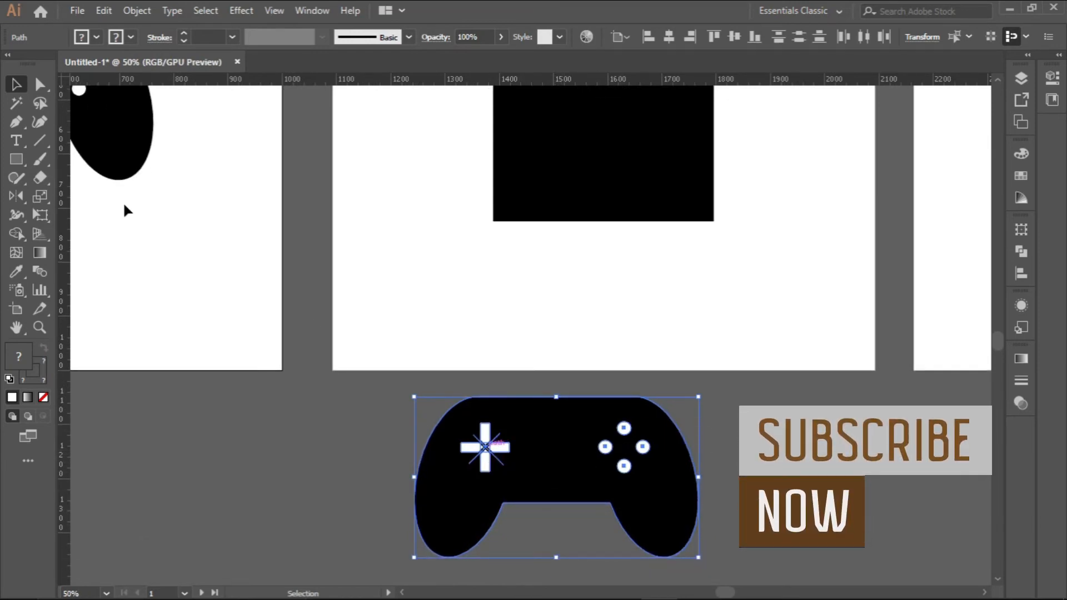
Expand the fill and stroke of the two diagonal lines crossing the D-pad on the controller copy
left_click(222, 442)
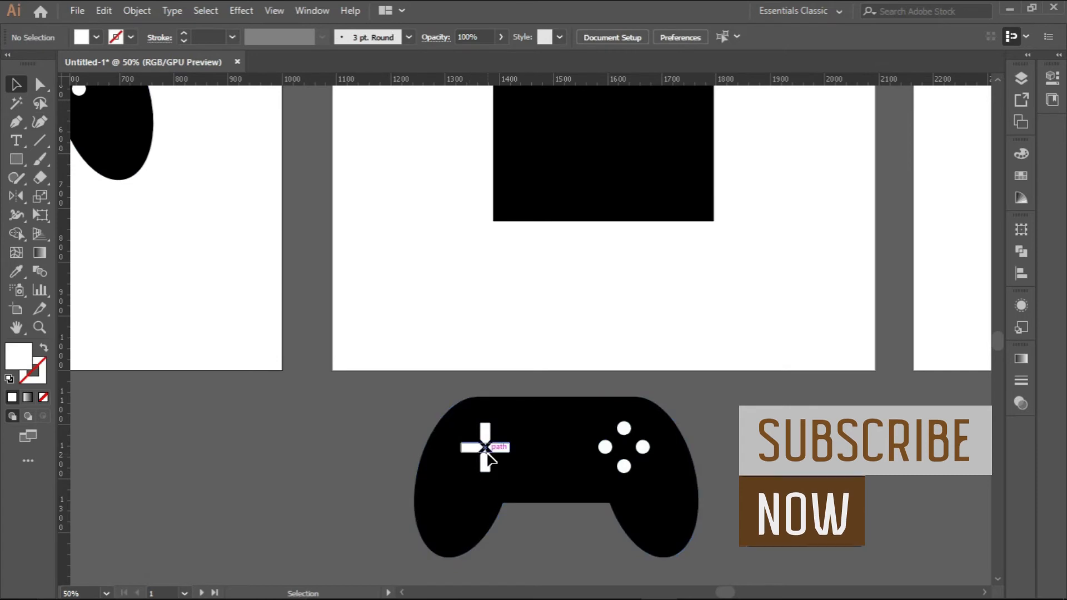
scroll(488, 456, "up", 4)
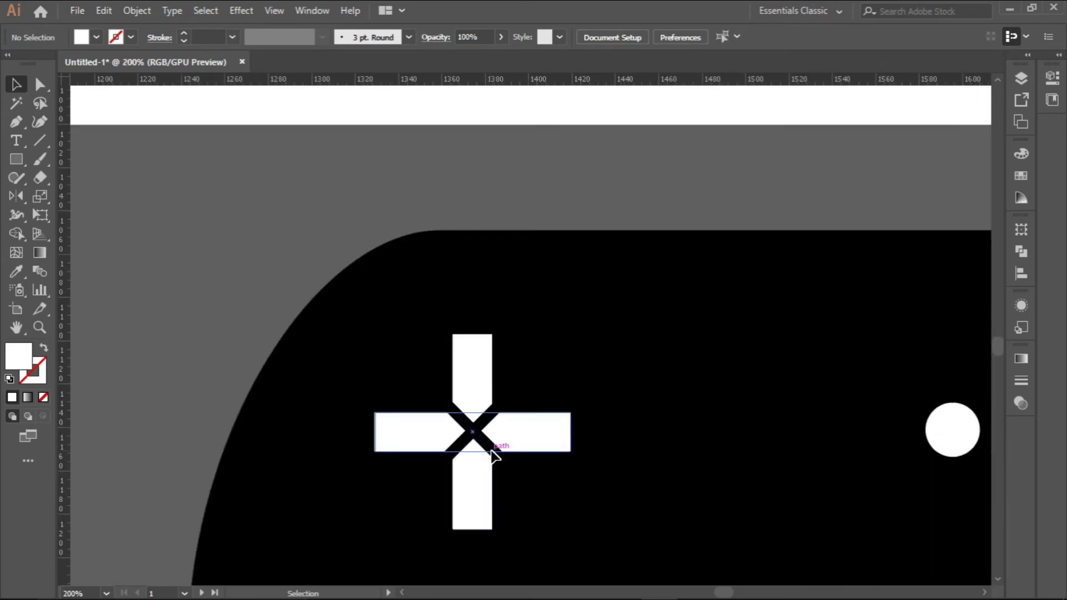
left_click(492, 450)
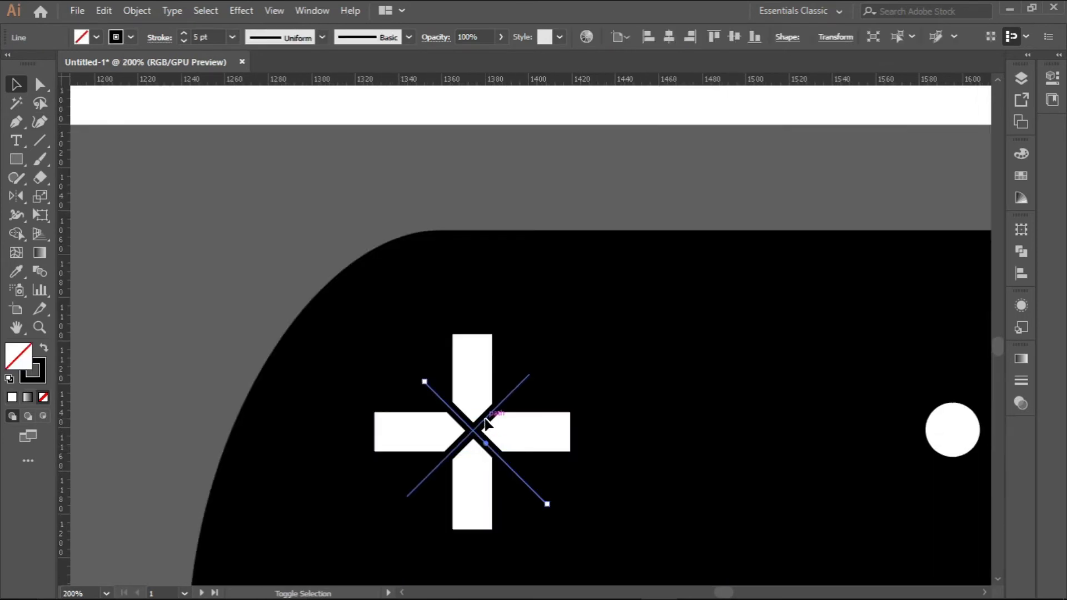
left_click(485, 422, "shift")
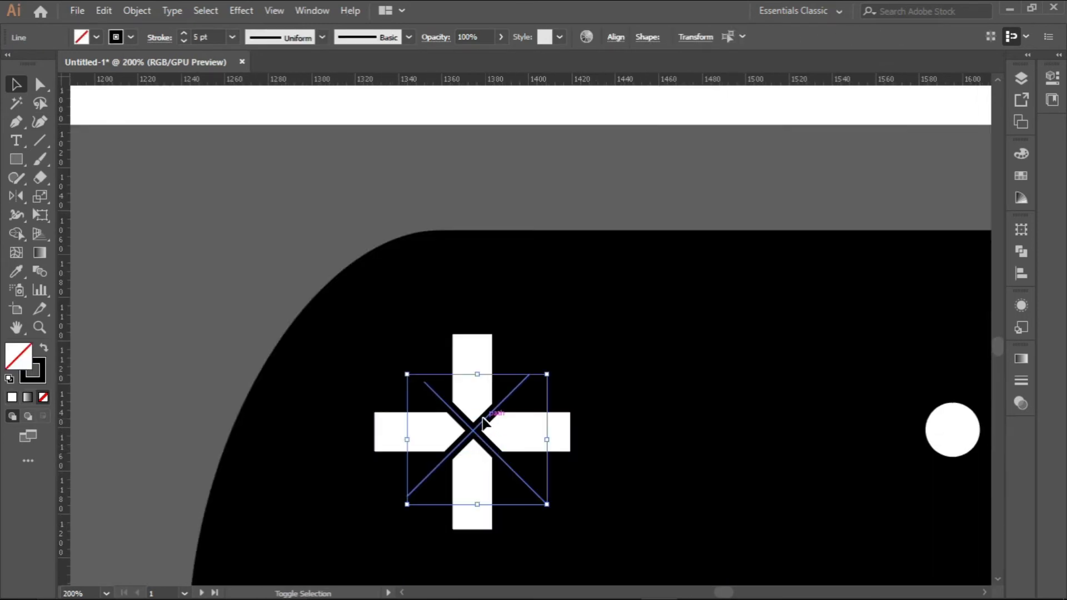
left_click(142, 10)
left_click(235, 175)
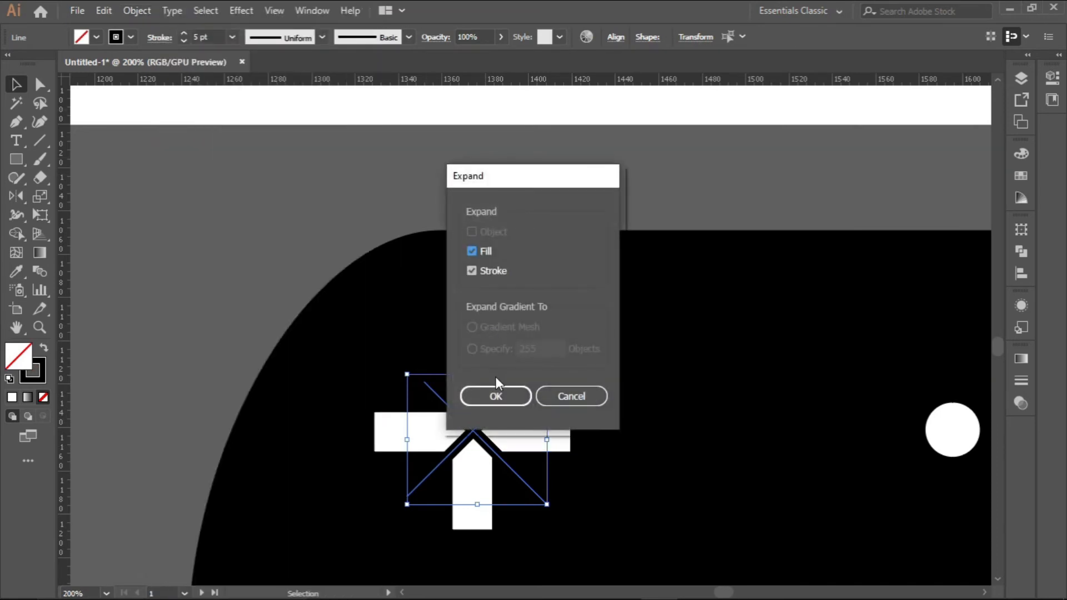
left_click(497, 396)
key("ctrl+1")
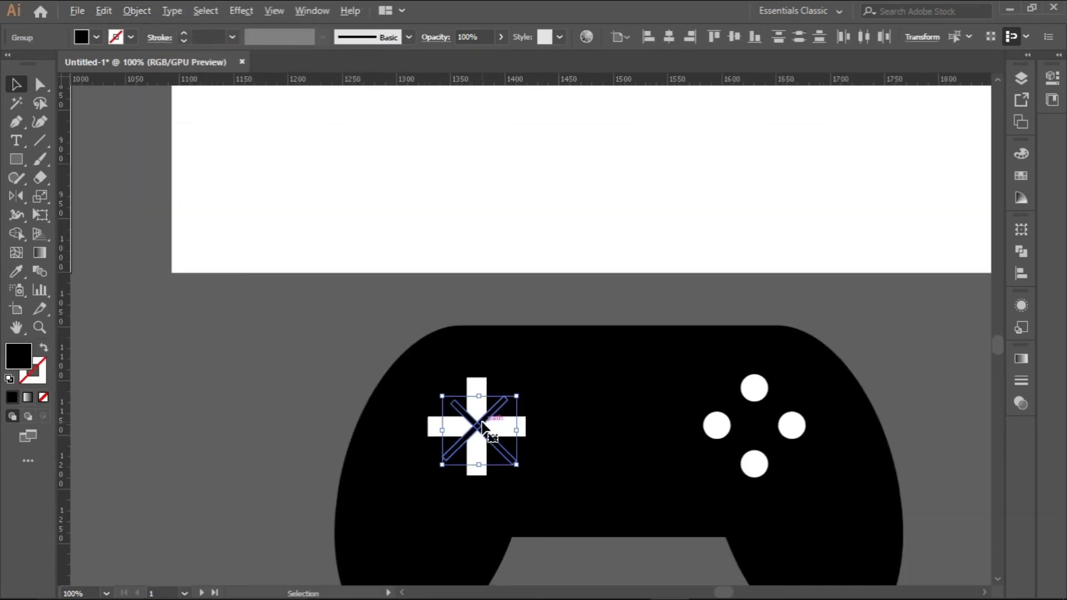
left_click_drag(584, 457, 476, 410)
key("ctrl+minus")
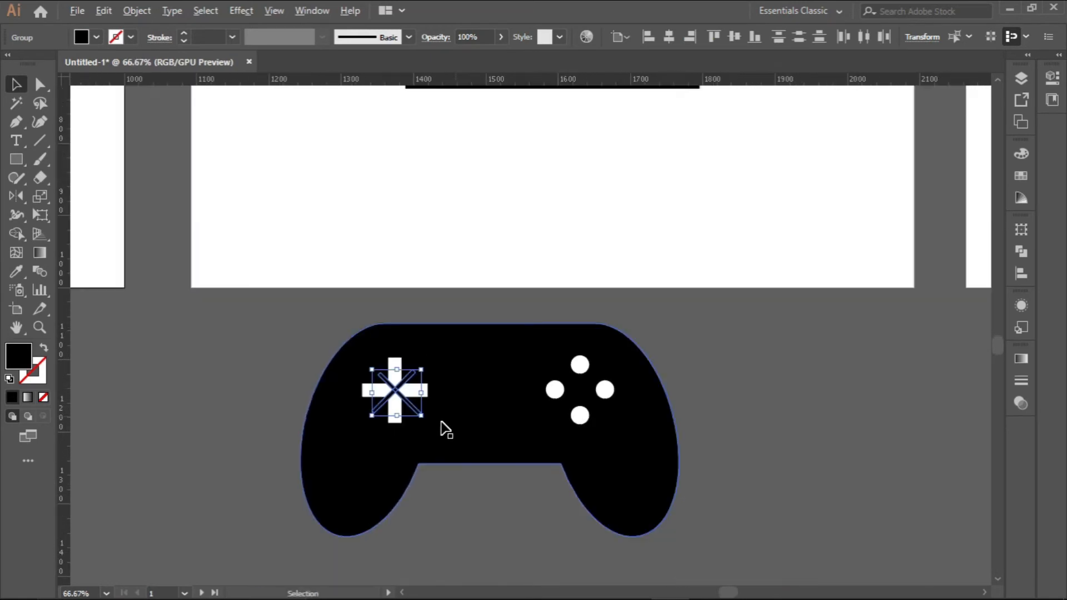
left_click(202, 447)
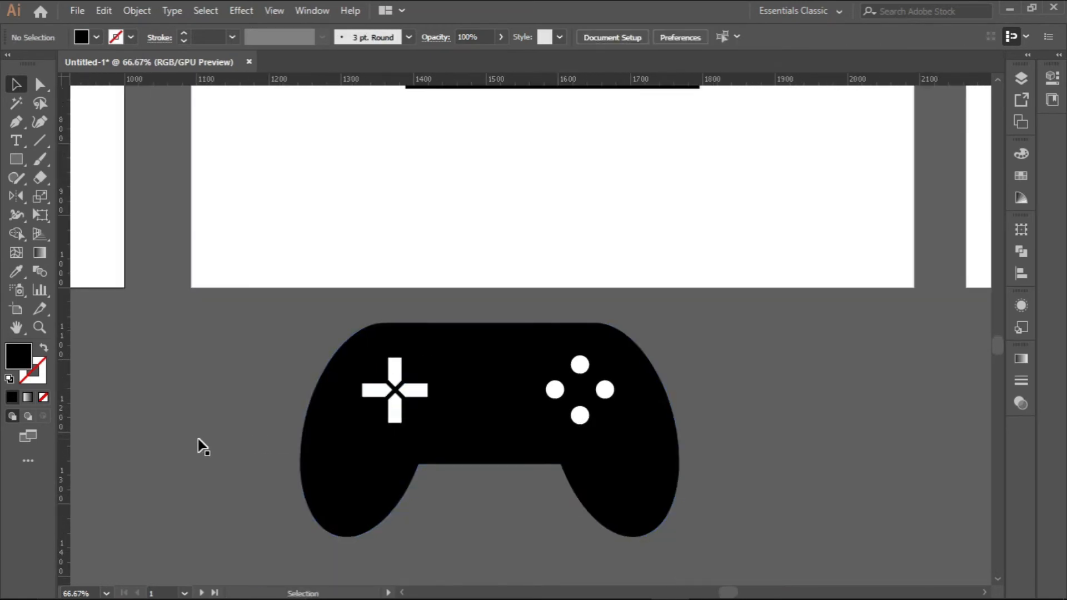
Fill the body of the controller copy below the second artboard with white
left_click(364, 475)
left_click(96, 36)
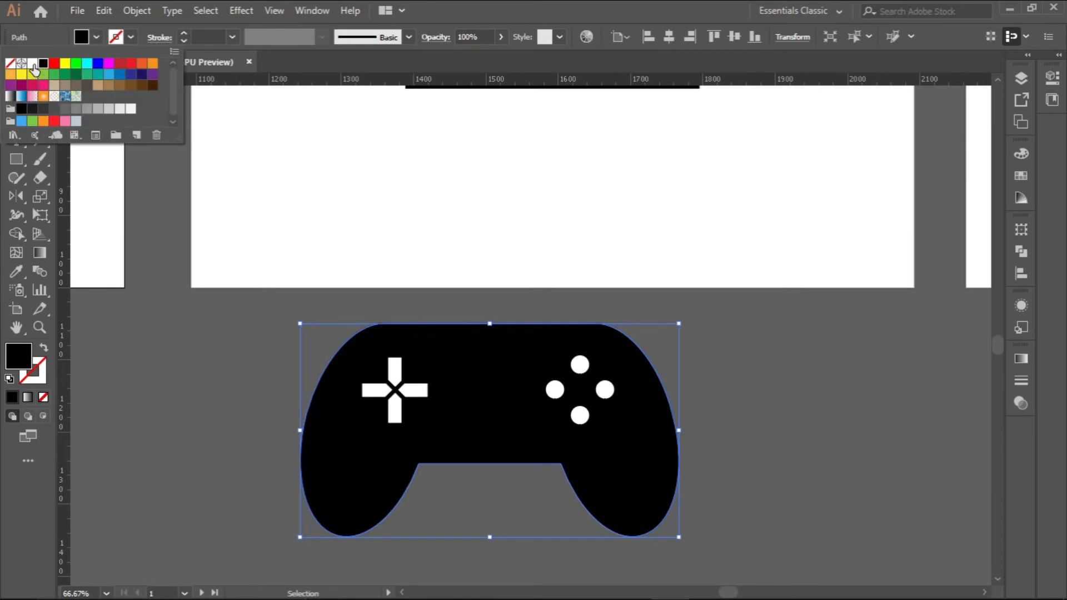
left_click(32, 63)
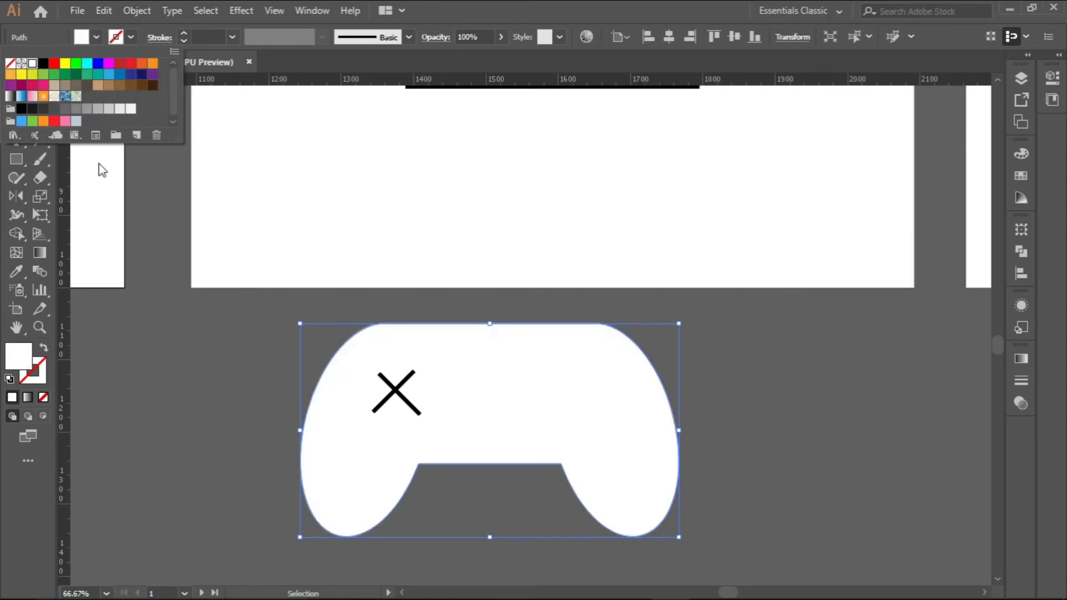
left_click(223, 363)
Fill the horizontal and vertical D-pad bars of the controller copy with black
left_click(390, 385)
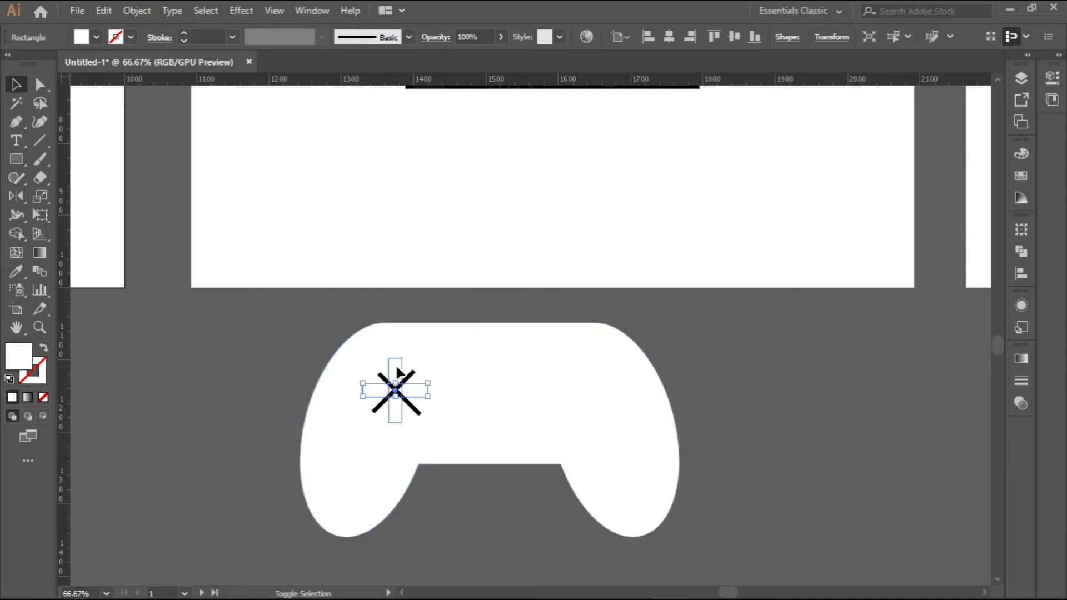
left_click(398, 373, "shift")
left_click(95, 37)
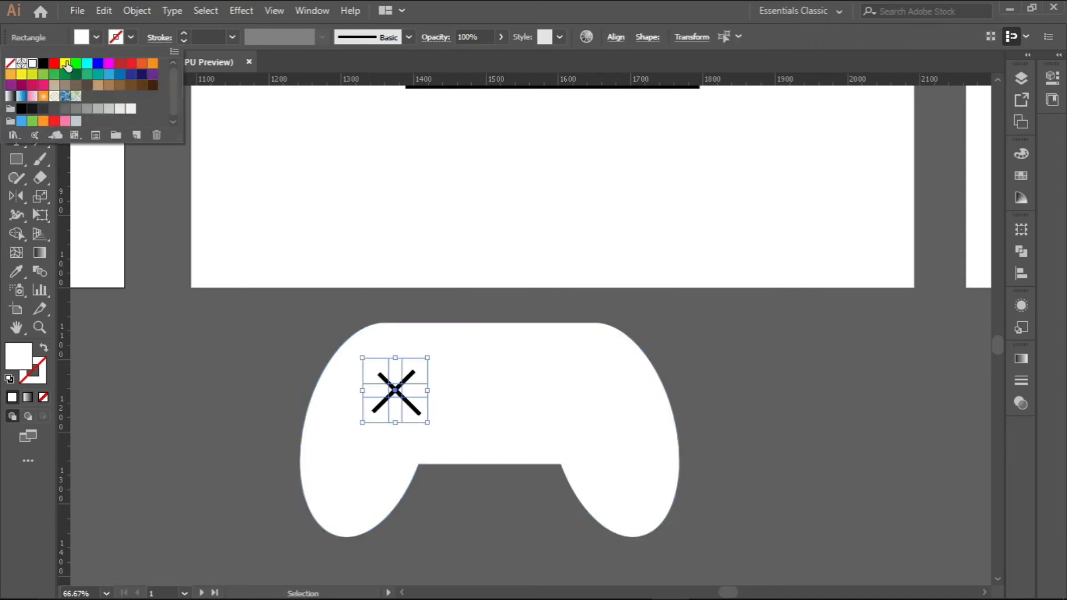
left_click(44, 64)
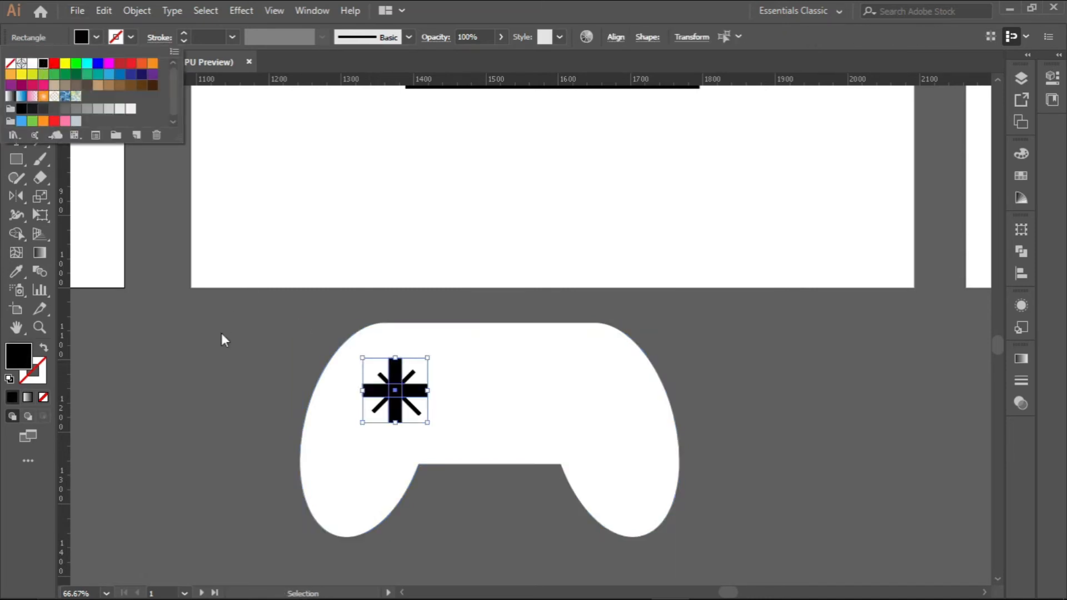
left_click(224, 340)
Recolour the two expanded diagonal strips crossing the D-pad white
left_click(384, 383)
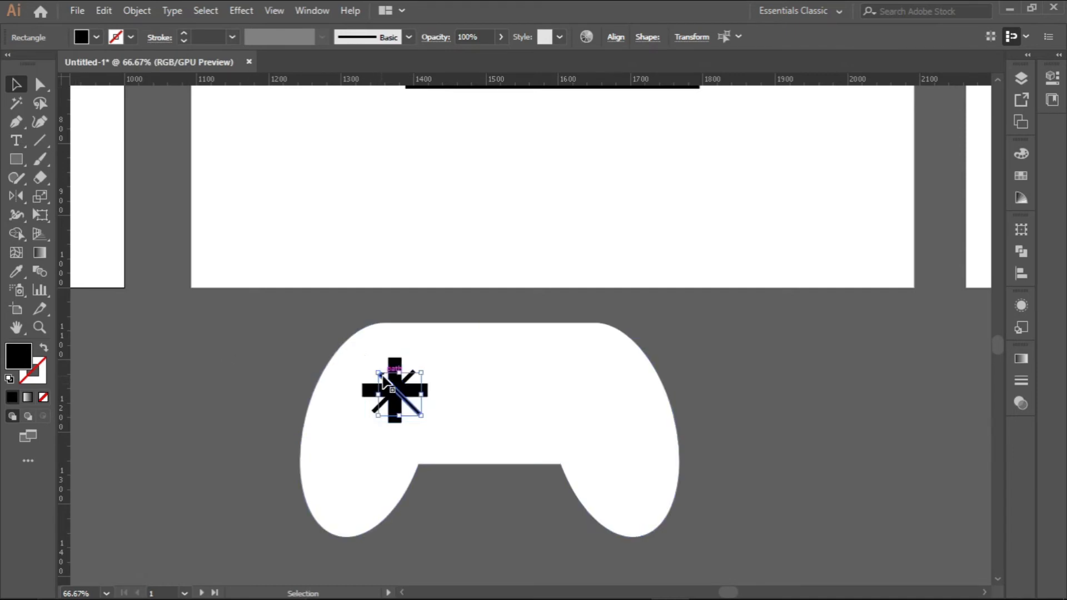
left_click(408, 377, "shift")
left_click(409, 377, "shift")
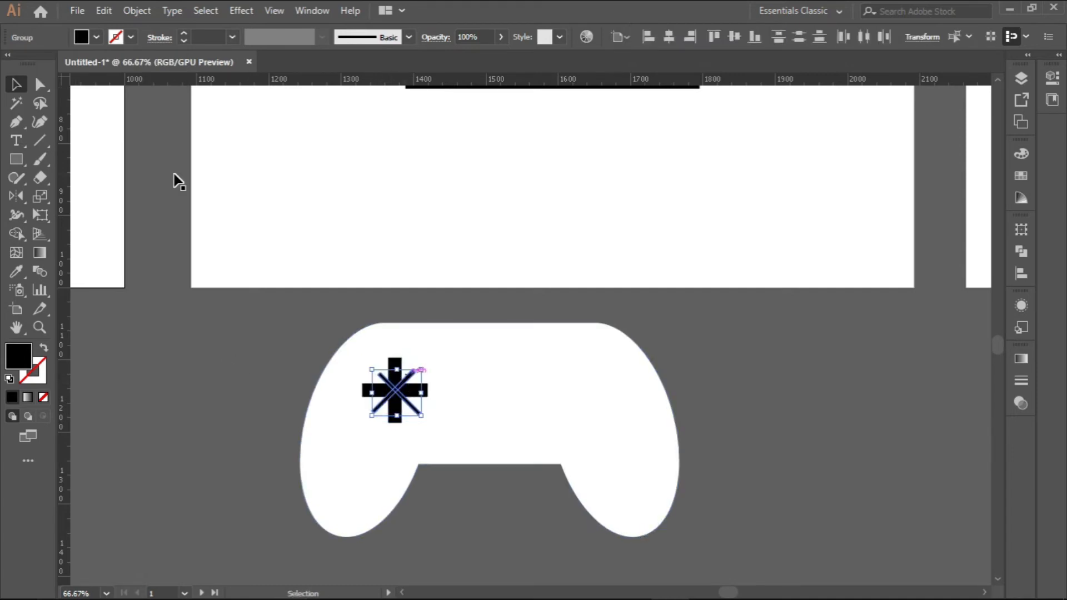
left_click(95, 36)
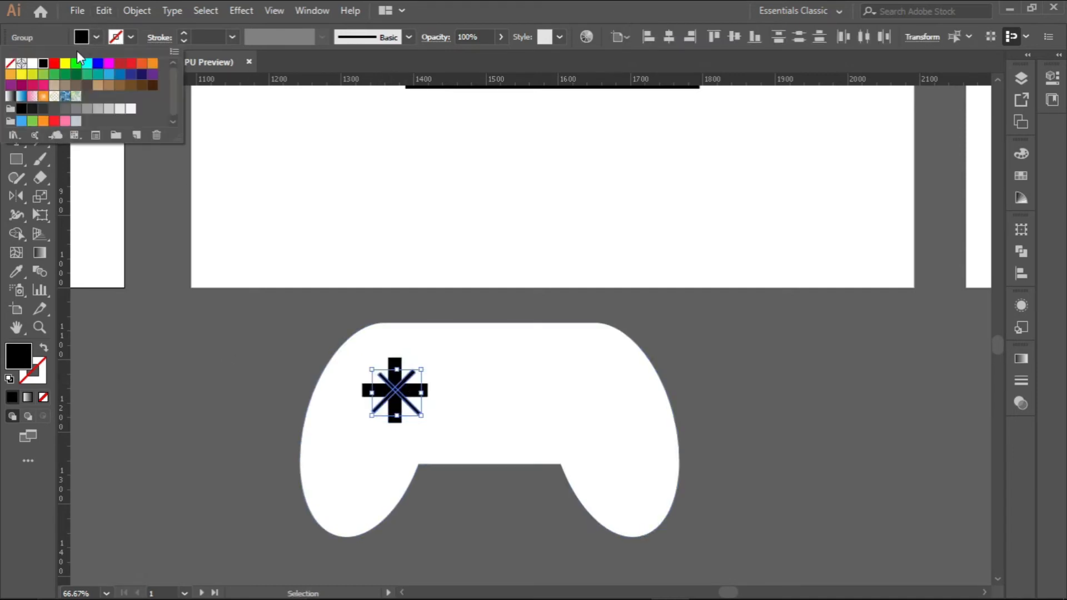
left_click(32, 64)
left_click(243, 414)
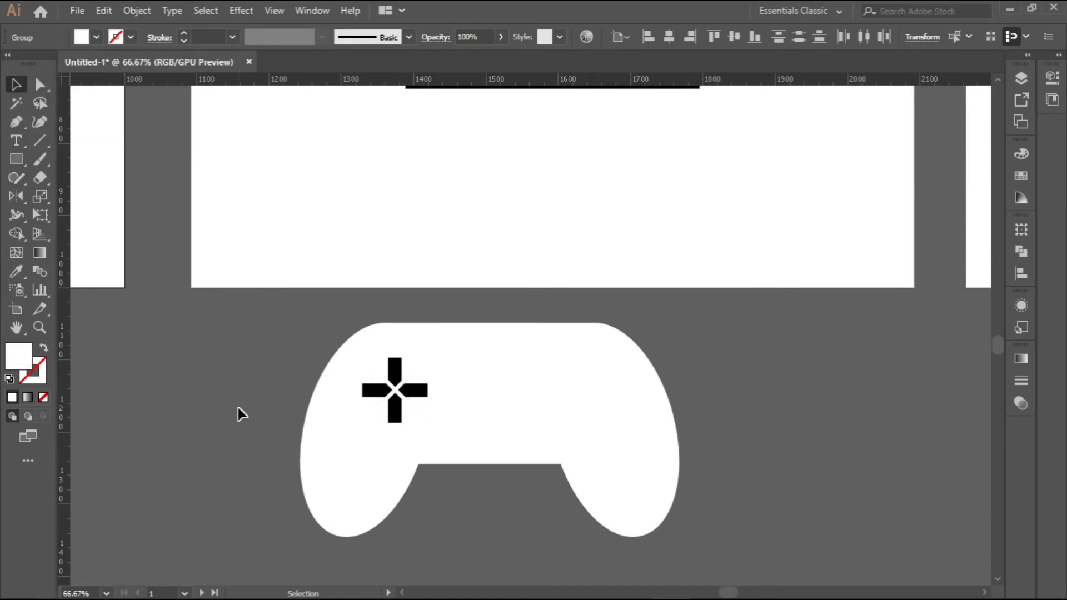
Fill the four round buttons of the controller copy with black
left_click(605, 387)
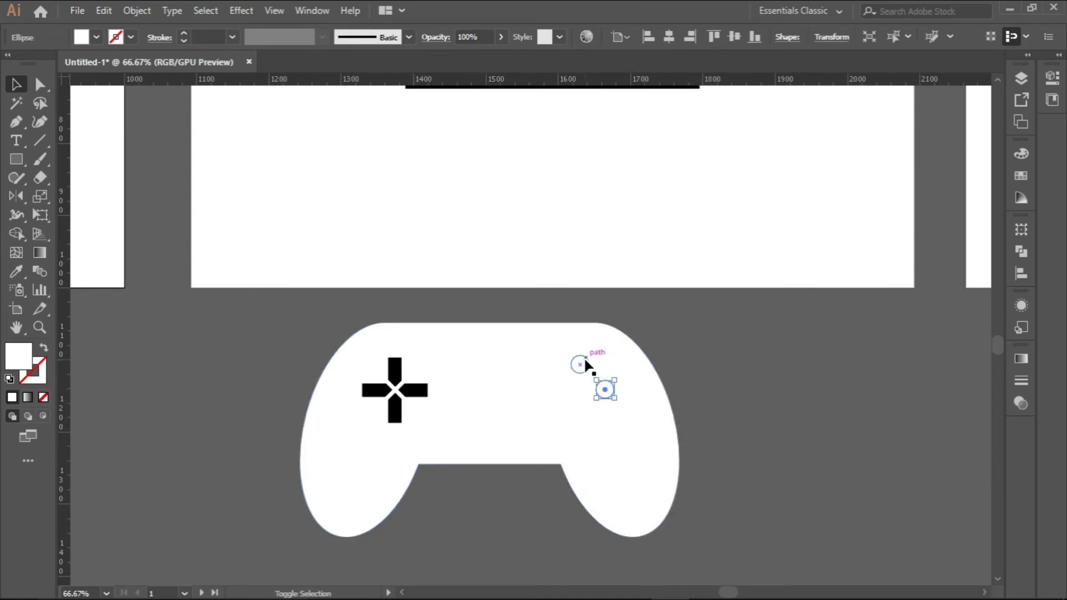
left_click(584, 364, "shift")
left_click(554, 391, "shift")
left_click(581, 421, "shift")
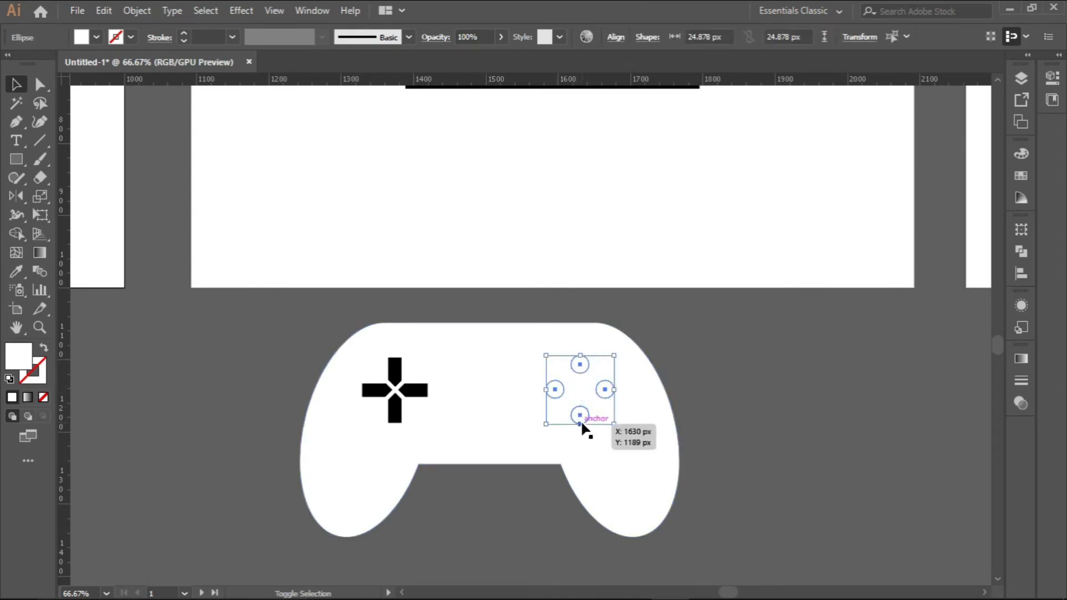
left_click(95, 37)
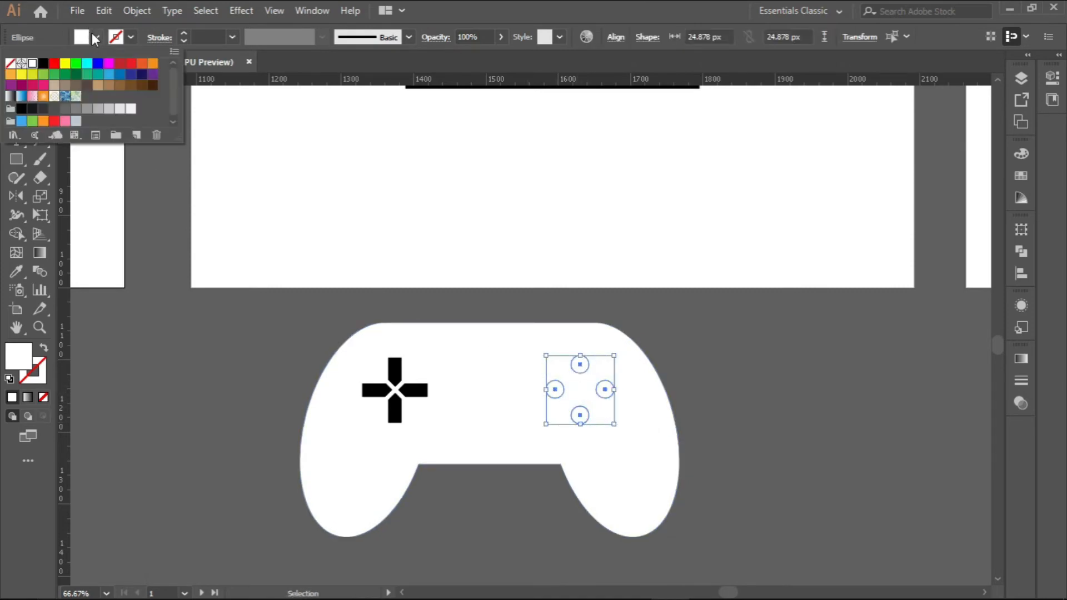
left_click(43, 63)
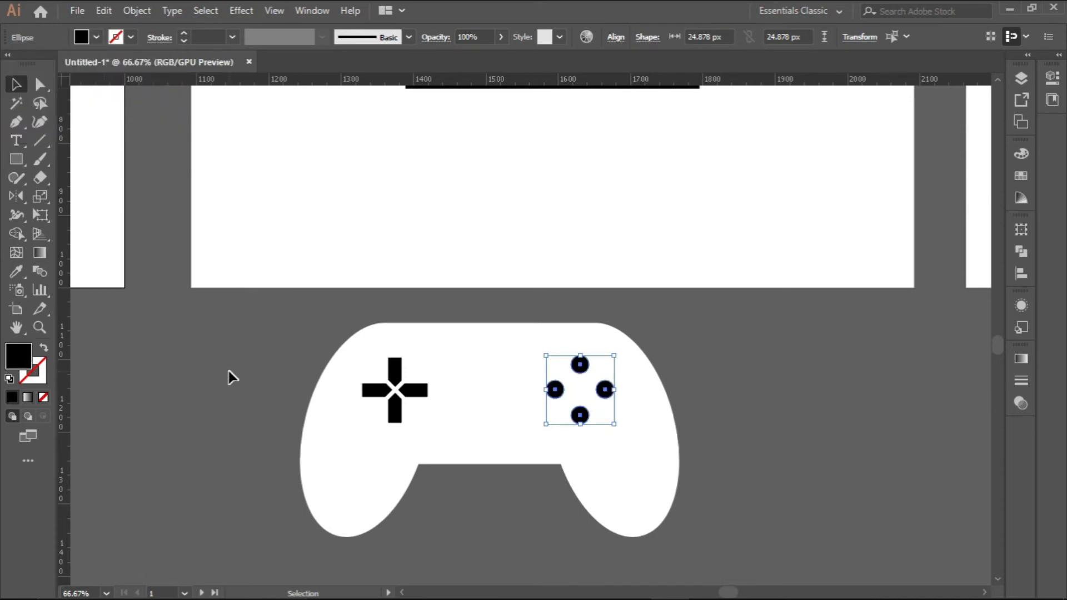
left_click(240, 384)
Group all parts of the white controller copy below the second artboard
scroll(420, 470, "down", 3)
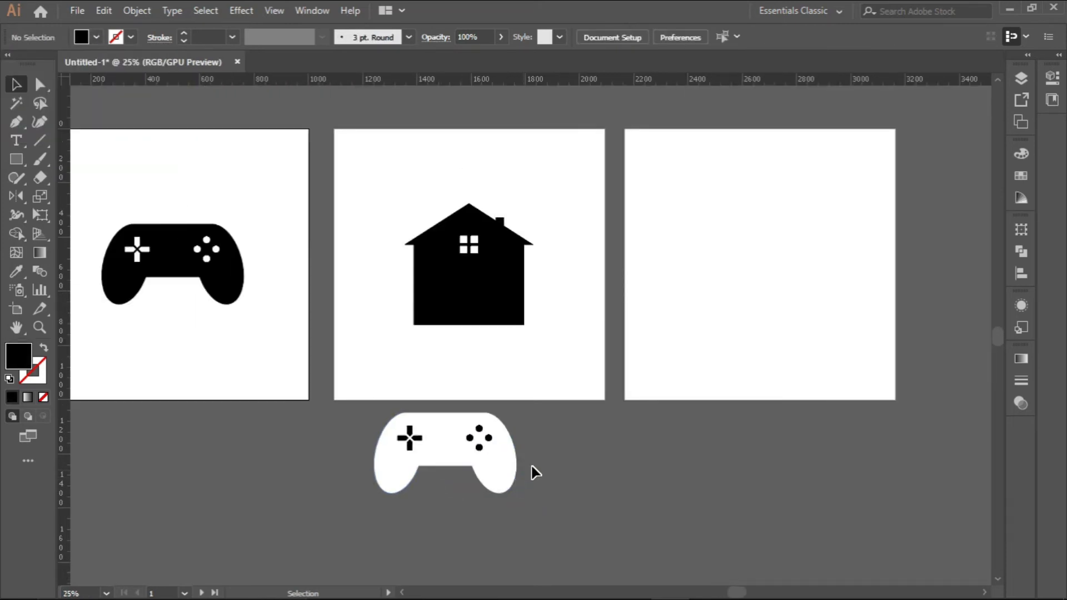
left_click_drag(535, 466, 484, 465)
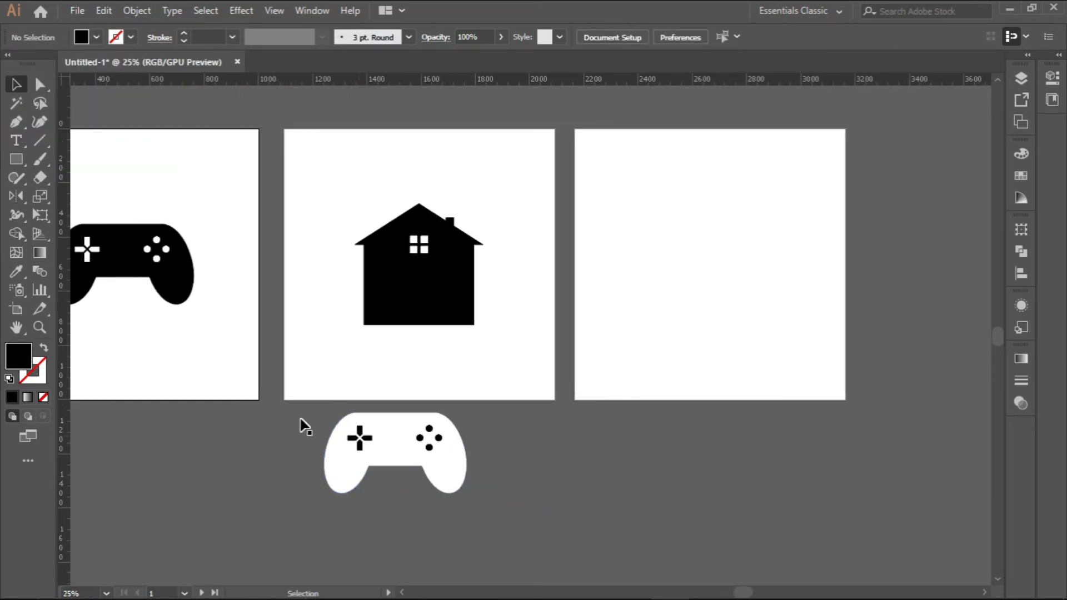
left_click_drag(520, 532, 389, 463)
right_click(388, 461)
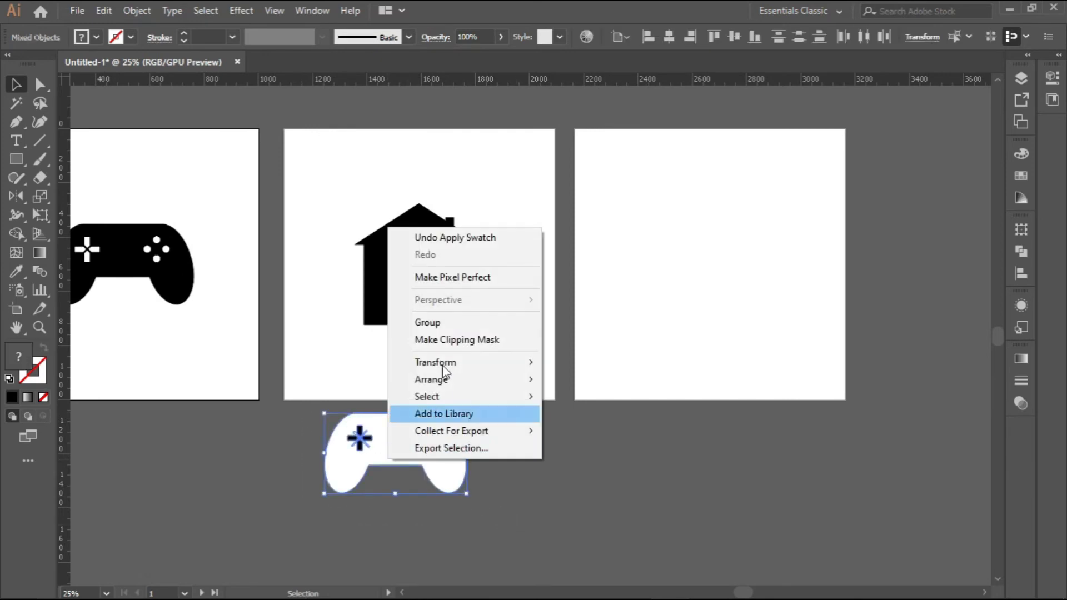
left_click(454, 322)
scroll(405, 460, "up", 2)
scroll(405, 460, "up", 3)
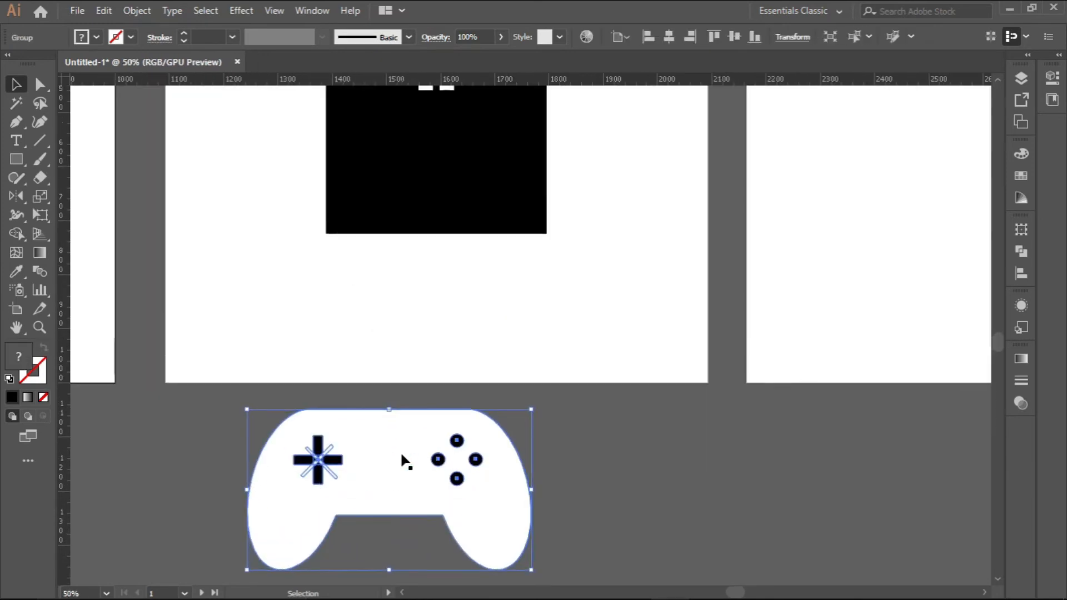
scroll(404, 468, "up", 1)
mouse_move(399, 539)
left_mouse_down()
mouse_move(431, 286)
mouse_move(448, 248)
mouse_move(438, 398)
mouse_move(396, 525)
left_mouse_up()
scroll(400, 494, "down", 3)
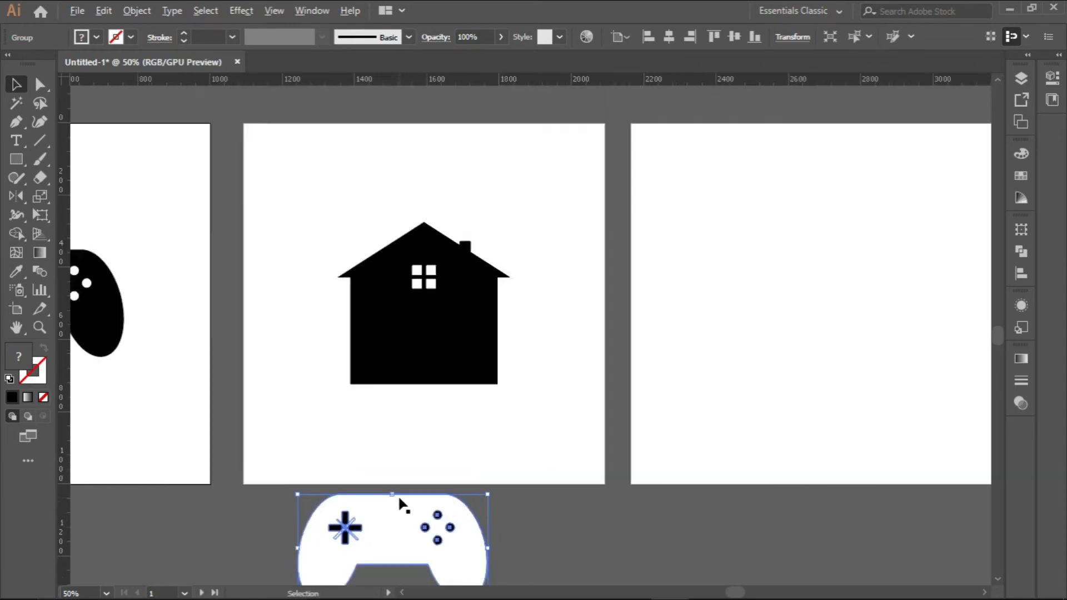
left_click_drag(521, 495, 414, 472)
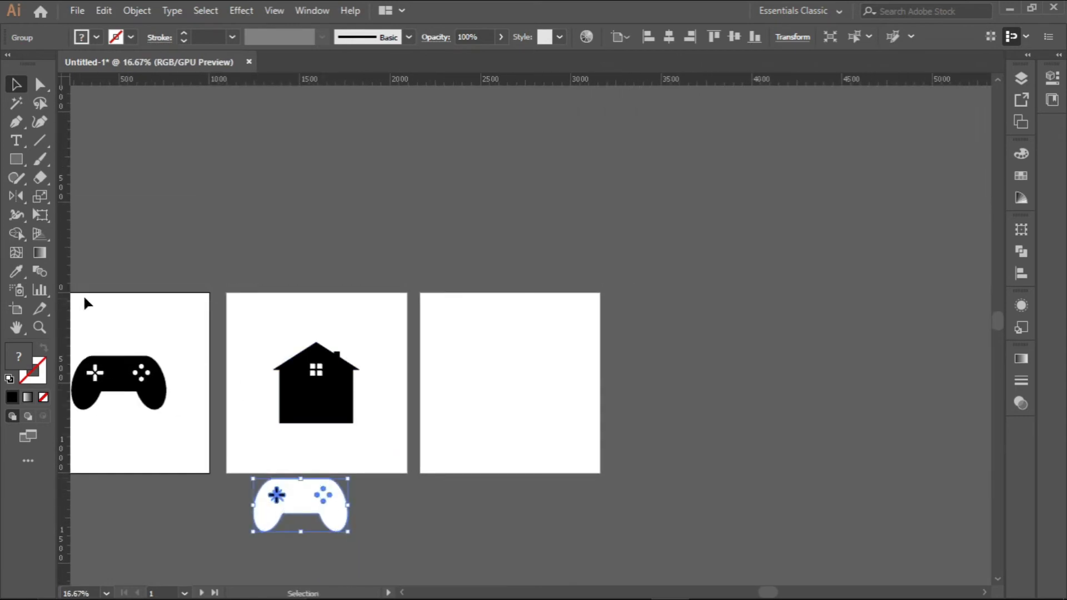
Duplicate the house together with its window panes onto the centre of the third artboard
left_click(327, 401)
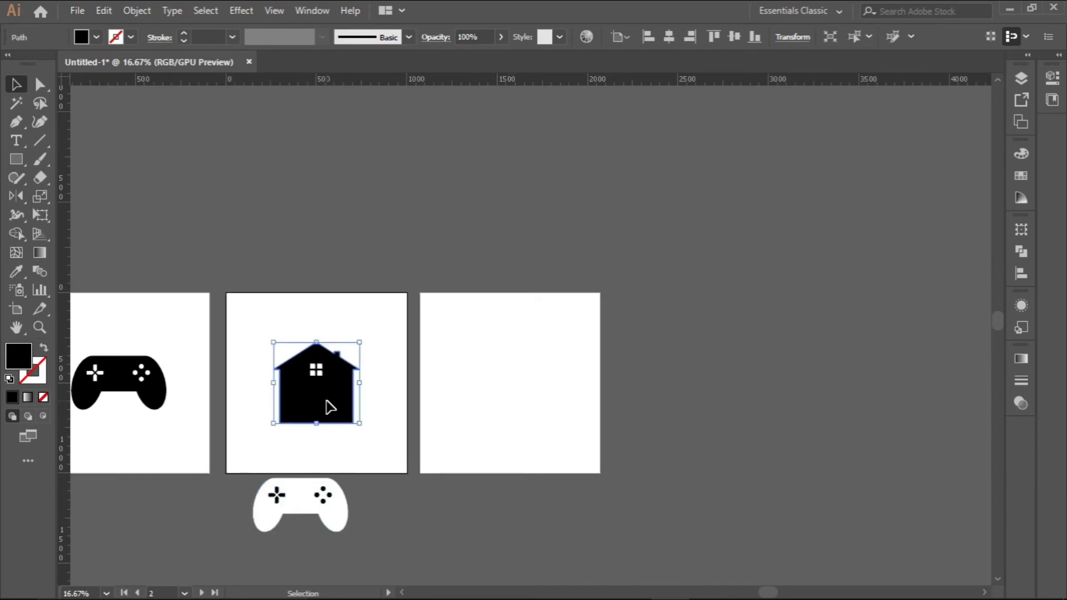
left_click_drag(272, 356, 503, 410)
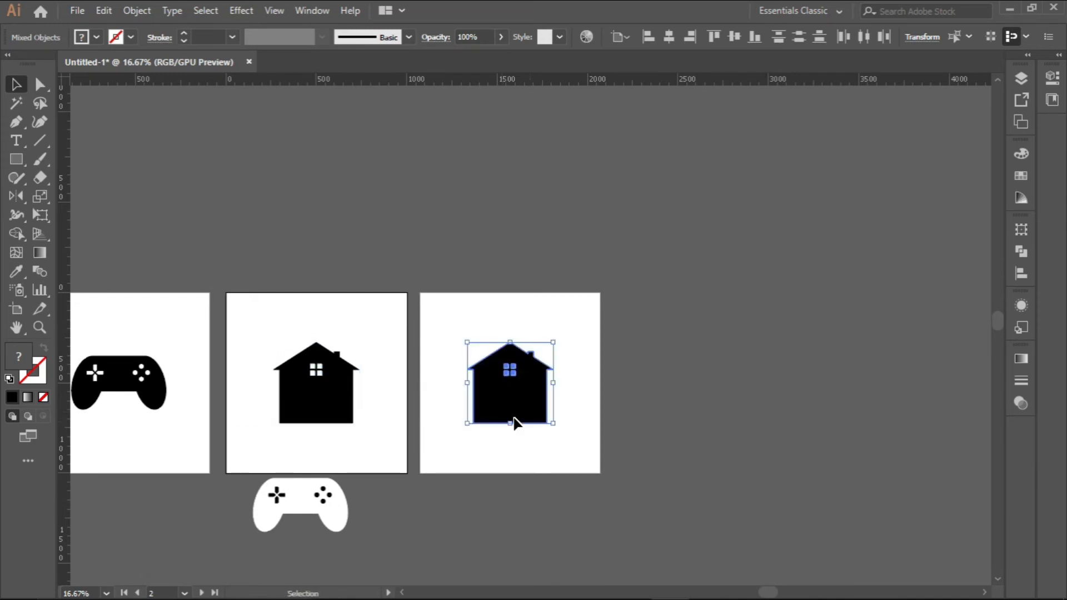
scroll(522, 400, "up", 1)
scroll(521, 402, "up", 2)
scroll(521, 402, "down", 5)
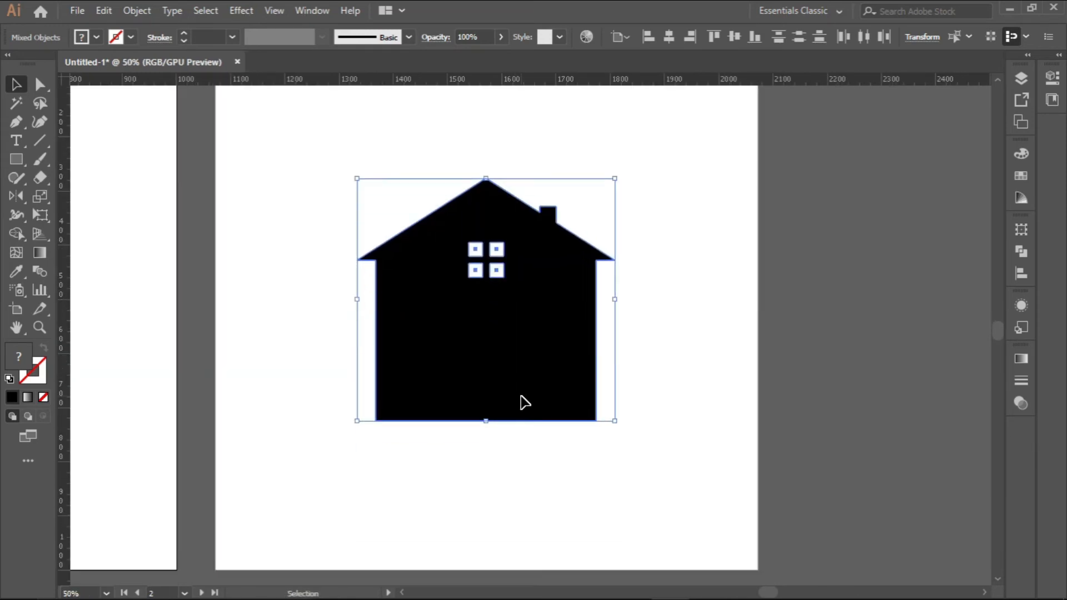
left_click(494, 462)
scroll(494, 462, "down", 2)
scroll(335, 528, "down", 2)
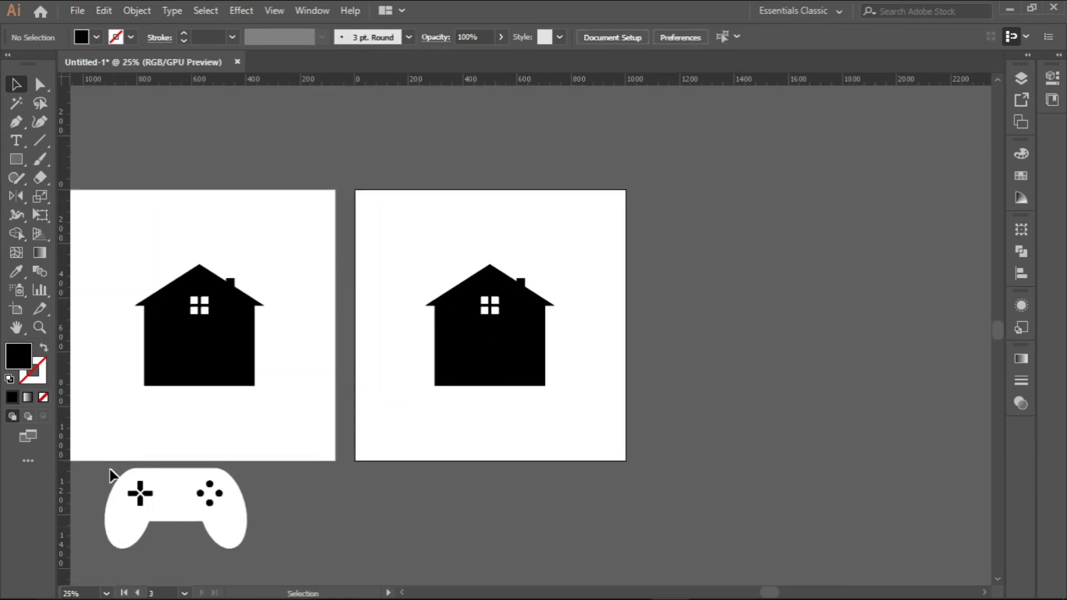
Move the white controller group onto the lower part of the third artboard's house and bring it to the front
left_click(137, 486)
left_click(294, 521)
left_click(225, 522)
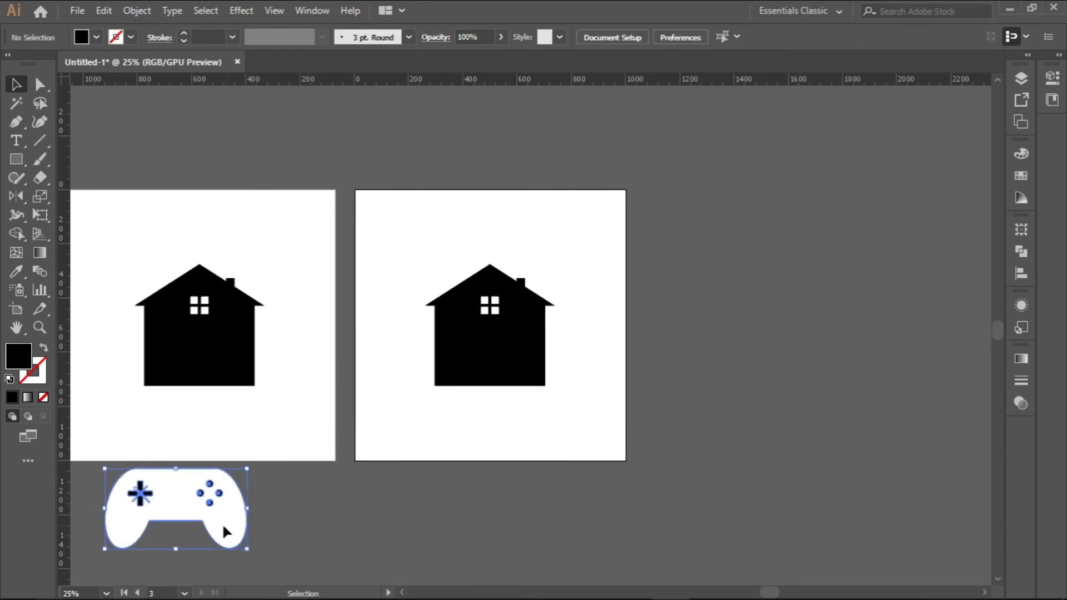
left_click_drag(181, 513, 488, 381)
scroll(488, 381, "up", 2)
right_click(488, 349)
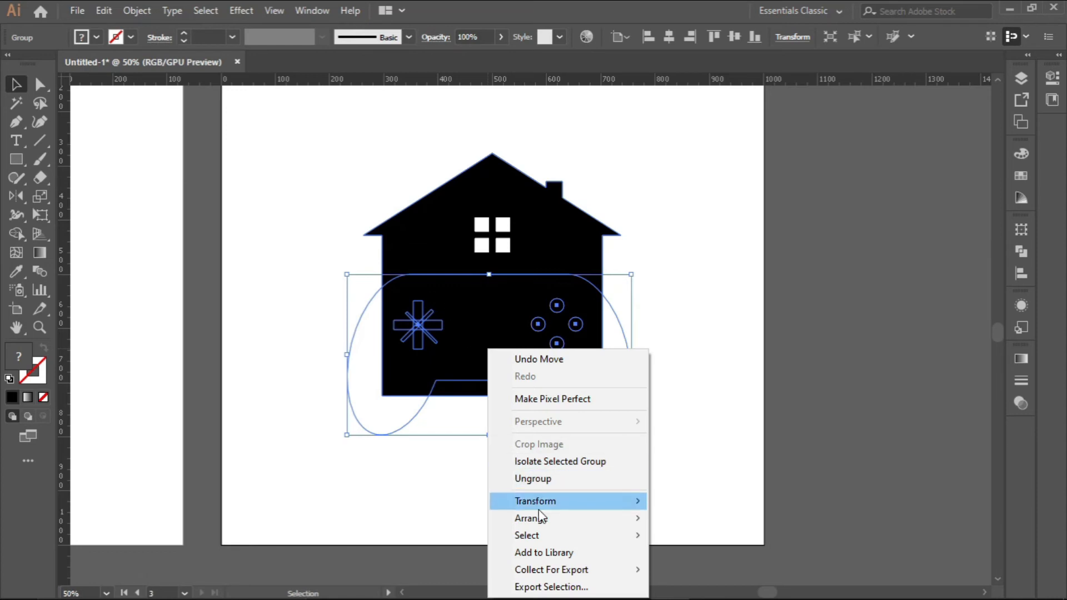
mouse_move(540, 522)
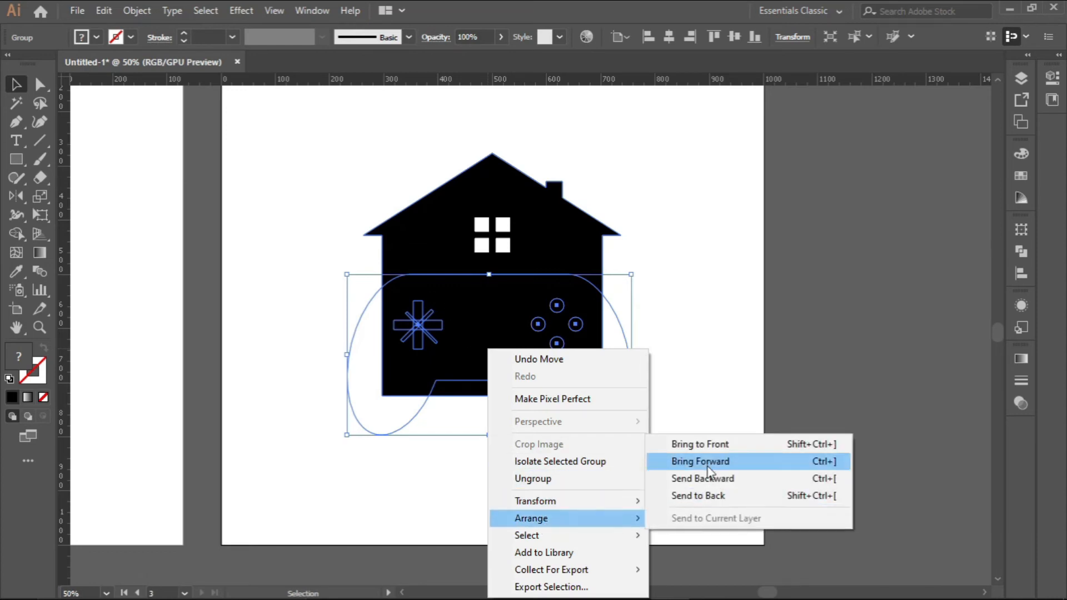
left_click(710, 446)
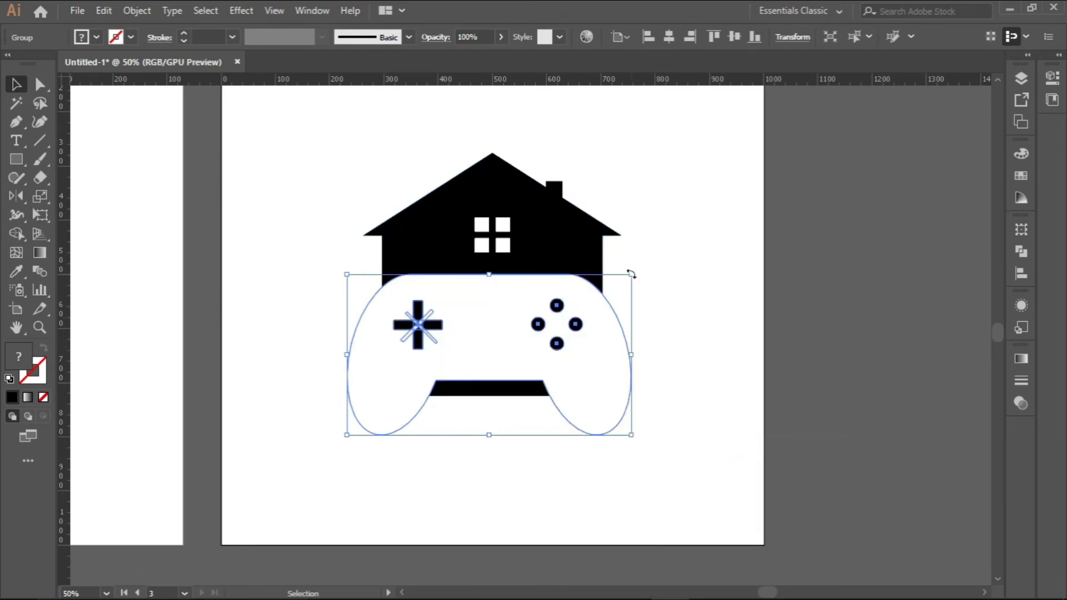
Scale the white controller group proportionally about its centre to match the width between the house's side walls on the third artboard
left_click_drag(631, 274, 595, 275)
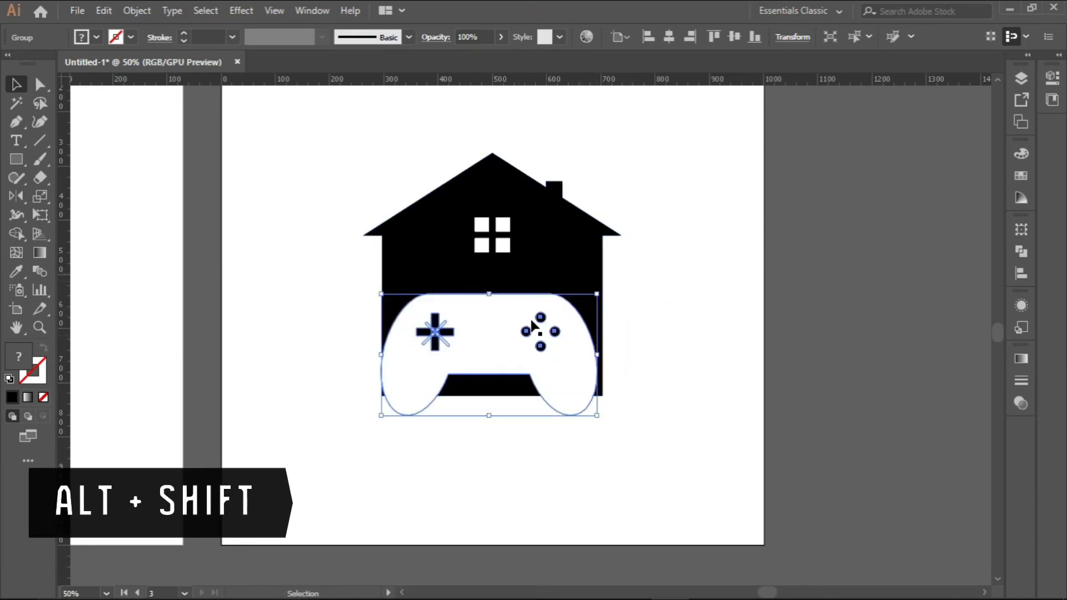
key("Right")
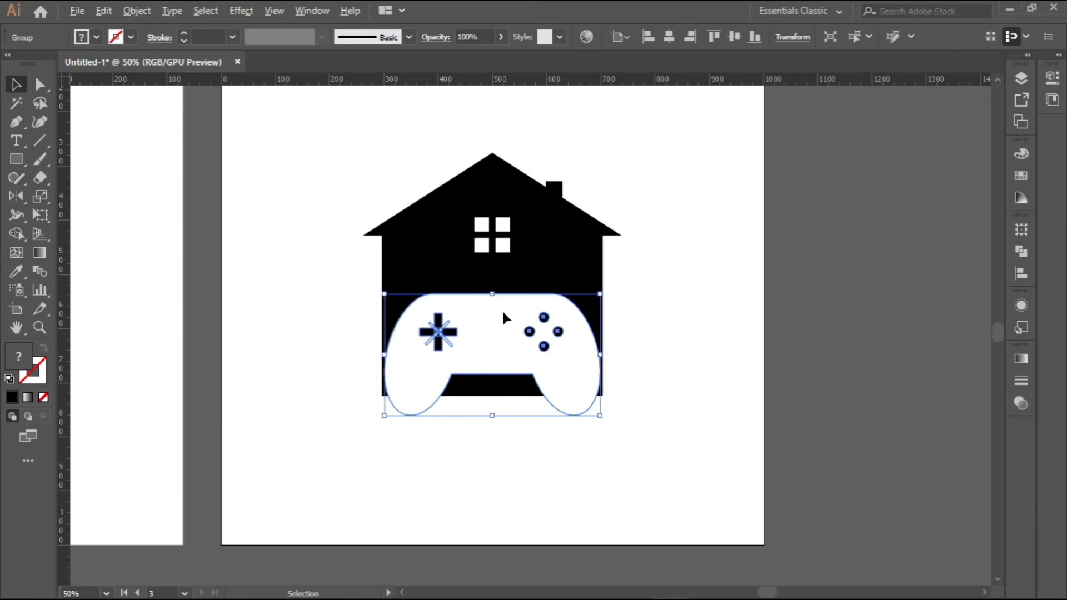
scroll(502, 308, "up", 2)
mouse_move(695, 274)
left_mouse_down()
mouse_move(709, 267)
mouse_move(700, 272)
left_mouse_up()
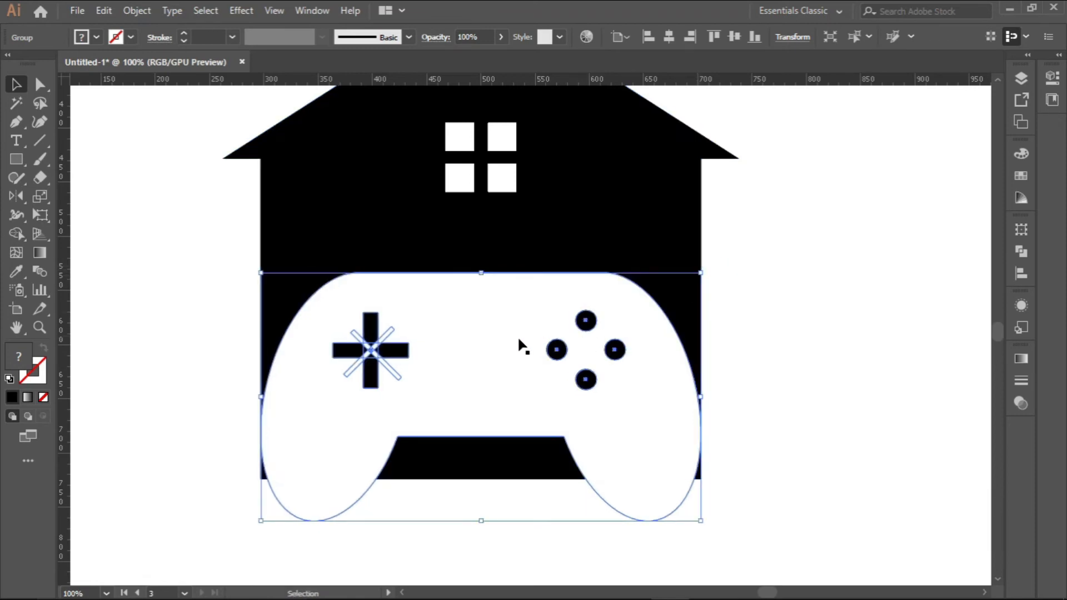
Move the white controller group up until the bottoms of its grips rest on the house's base line
left_click_drag(518, 339, 517, 304)
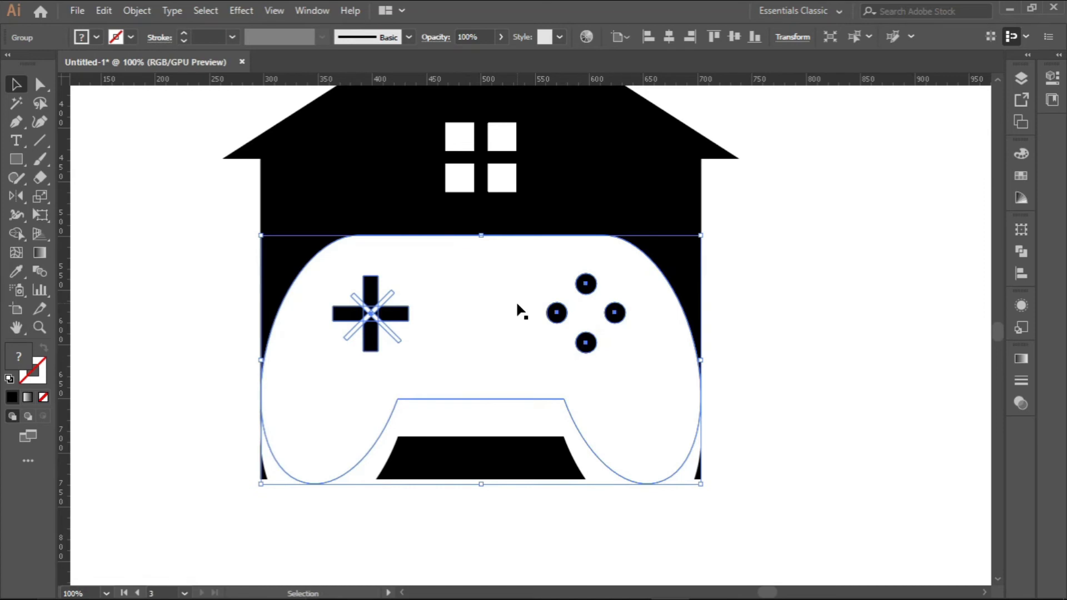
left_click(654, 541)
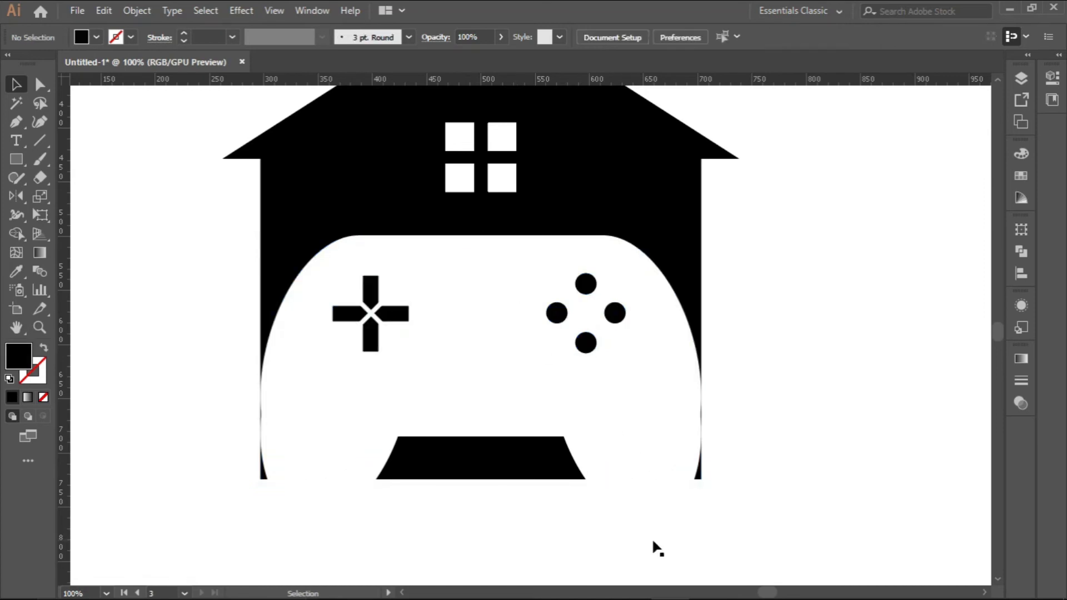
key("ctrl+z")
left_click_drag(527, 401, 497, 346)
key("ctrl+shift+a")
key("Down")
key("ctrl+shift+a")
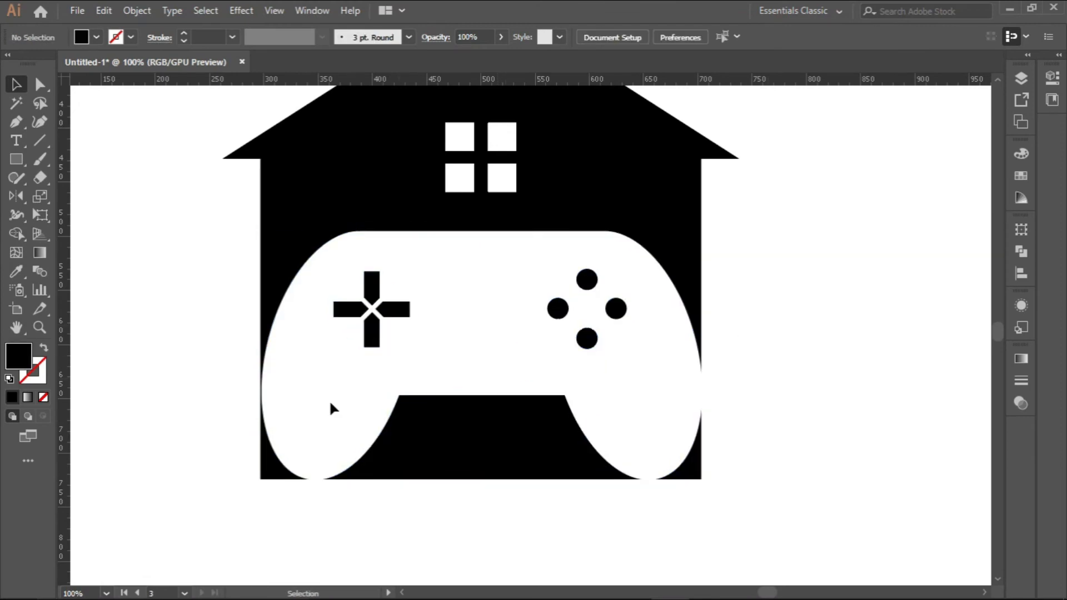
Fine-tune the fit of the controller group so its outer edges line up exactly with the house's side walls
scroll(265, 409, "up", 3)
left_click(259, 417)
scroll(259, 416, "down", 2)
scroll(903, 433, "up", 4)
scroll(894, 448, "down", 5)
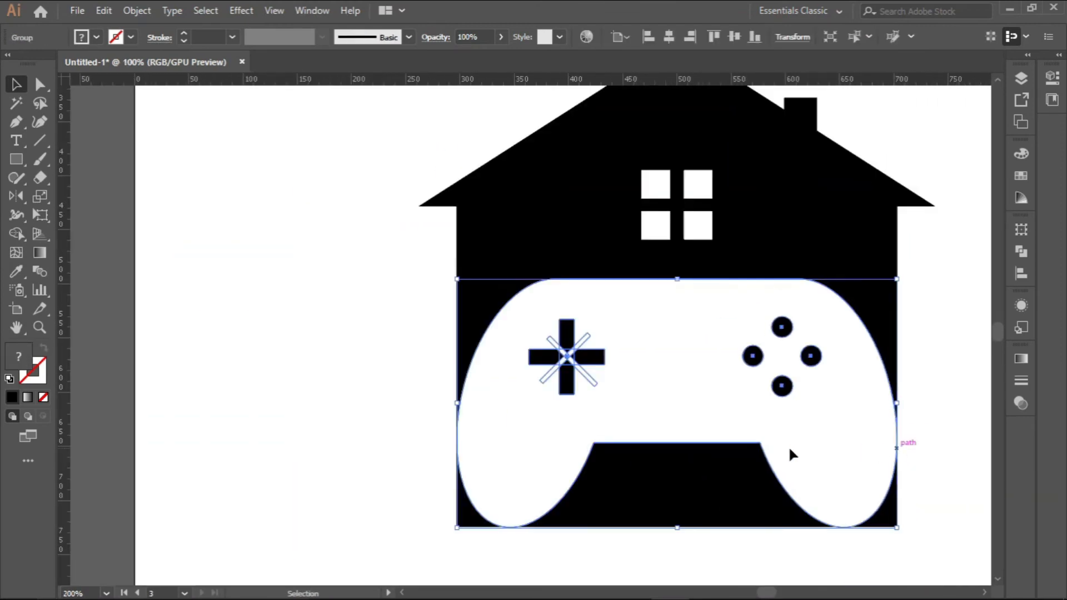
scroll(460, 469, "up", 4)
scroll(460, 469, "down", 6)
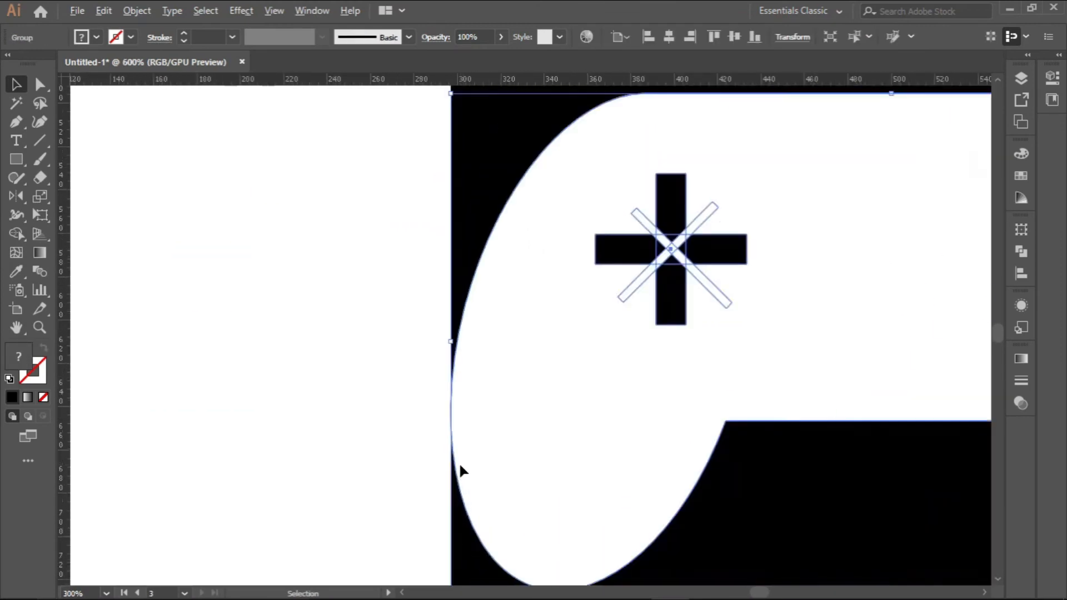
left_click_drag(588, 490, 473, 431)
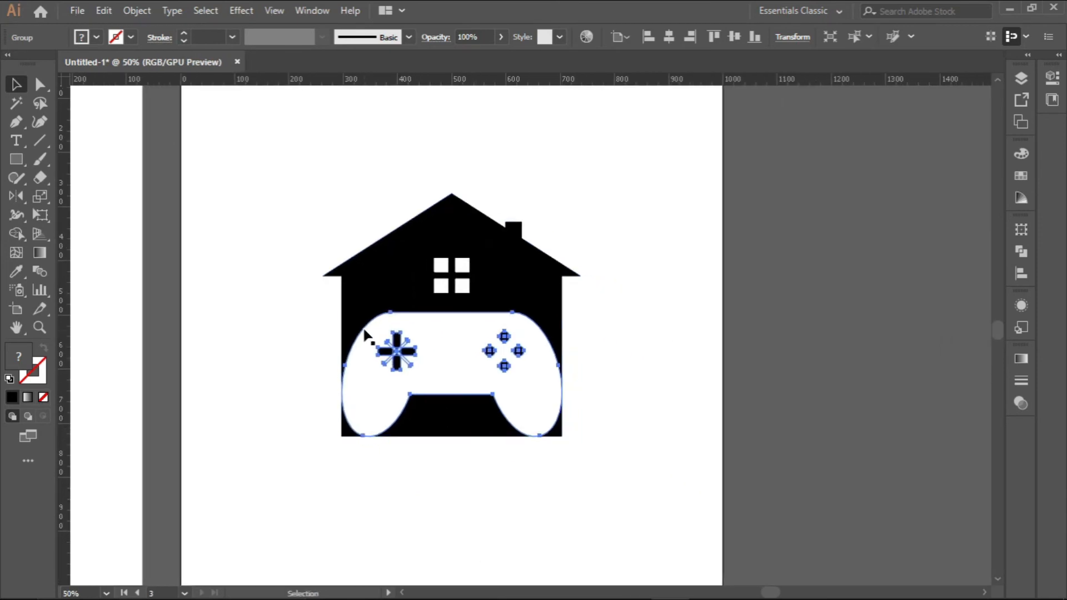
Remove the two black lower corners of the house outside the controller grips with the Shape Builder tool, and deselect the artwork
scroll(403, 350, "down", 1)
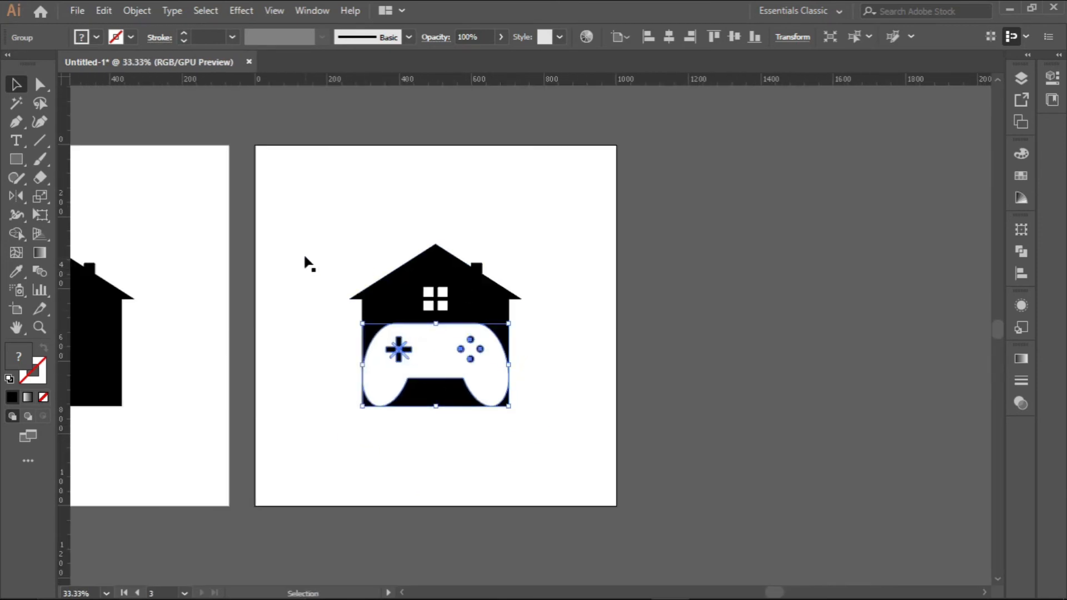
left_click_drag(303, 253, 551, 438)
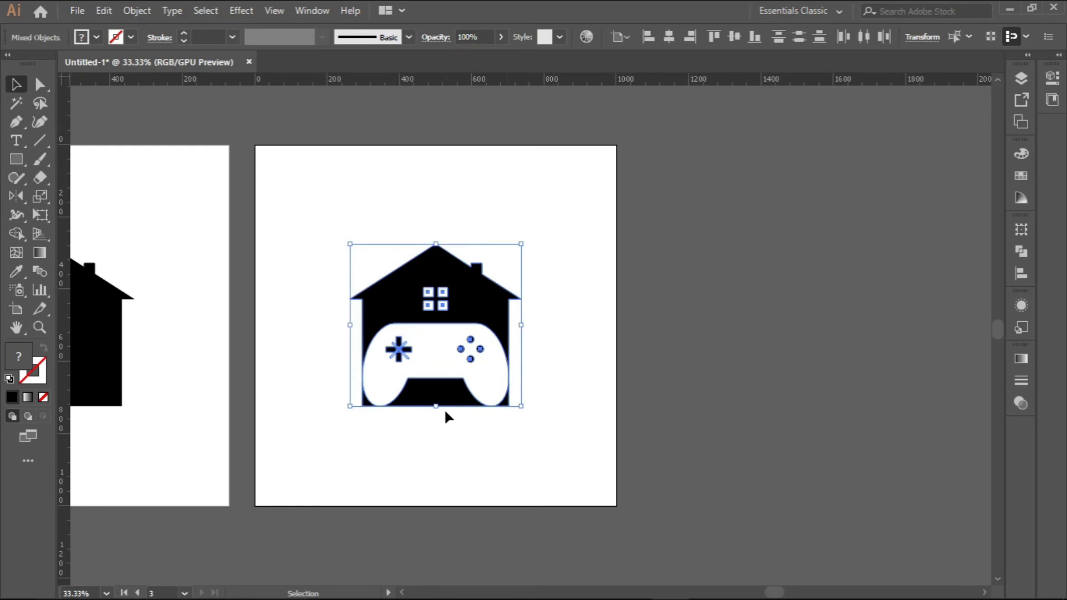
scroll(363, 427, "up", 3)
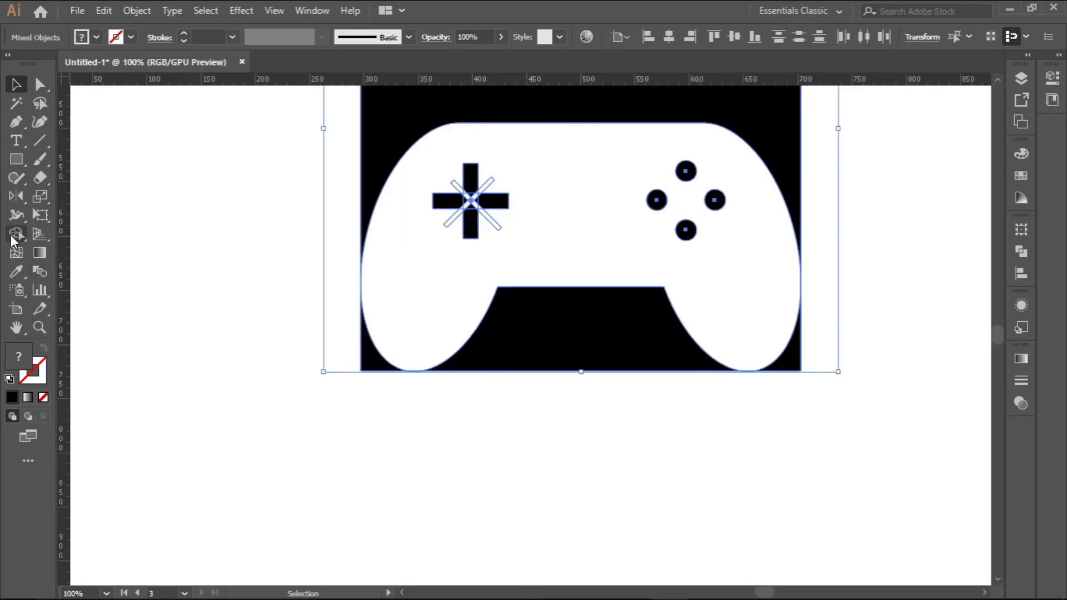
left_click(12, 234)
scroll(370, 371, "up", 2)
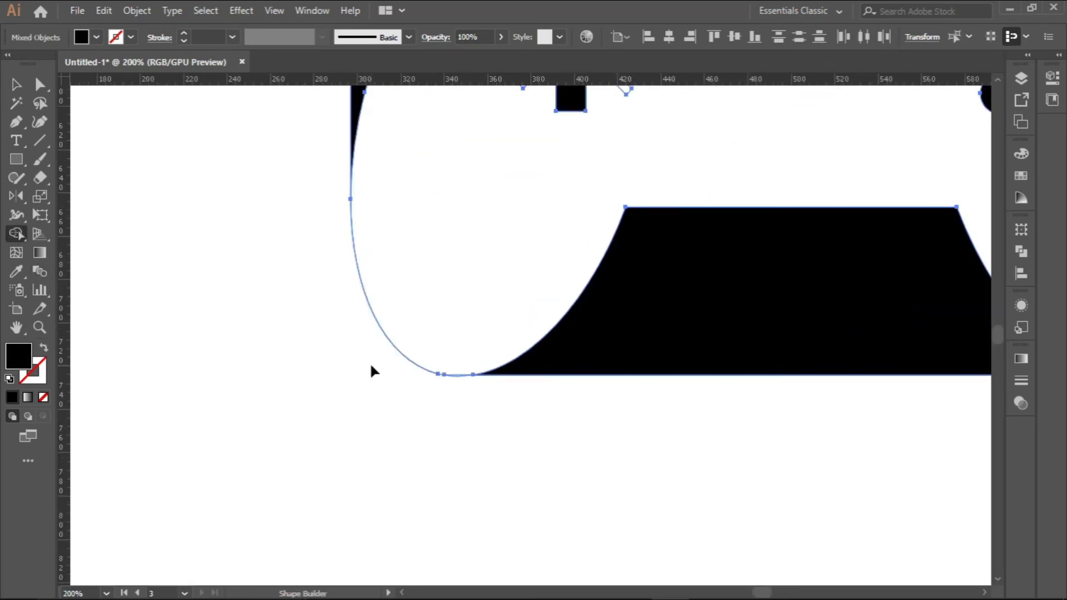
scroll(448, 380, "down", 1)
scroll(448, 380, "down", 4)
scroll(638, 378, "up", 3)
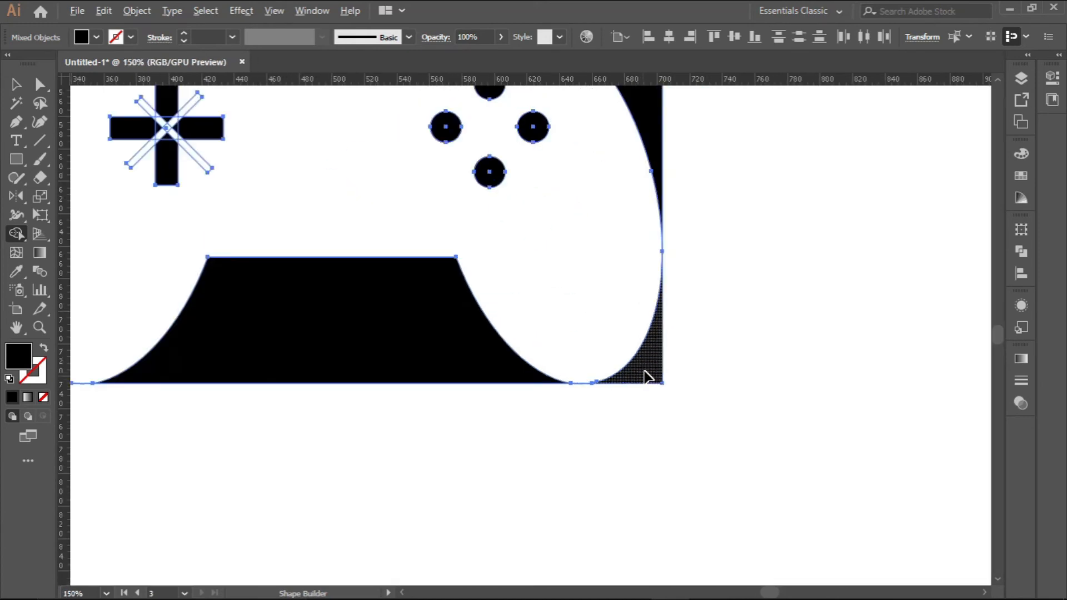
left_click(646, 377, "alt")
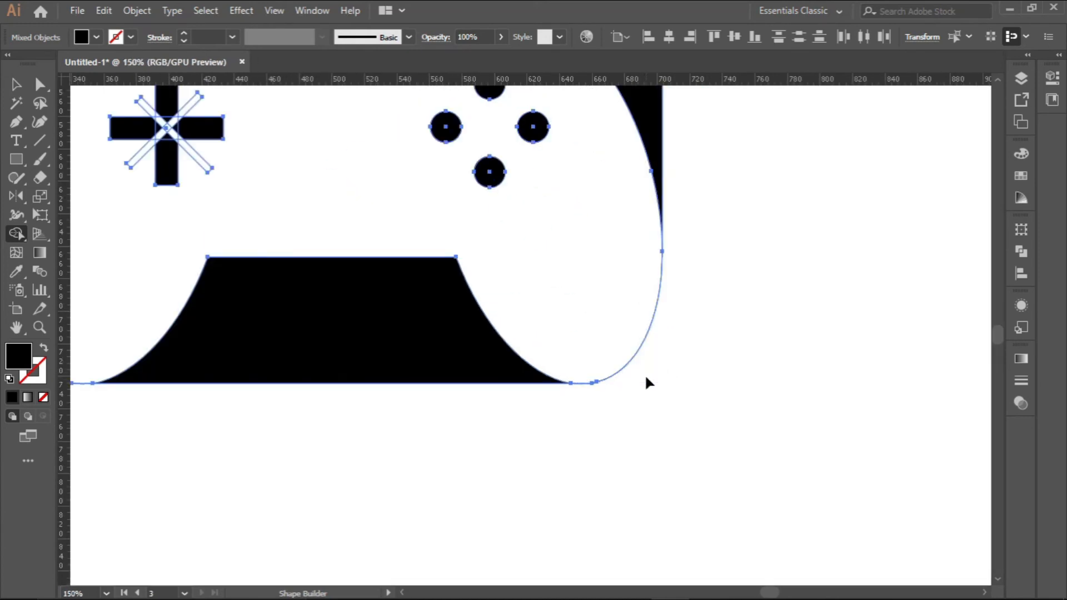
scroll(551, 402, "down", 3)
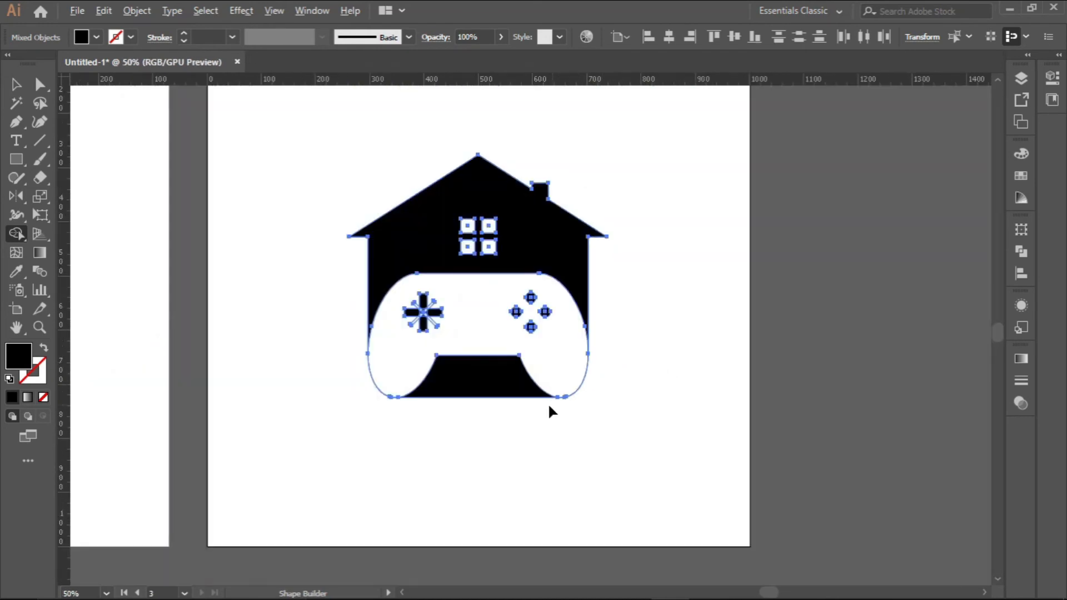
left_click(15, 84)
left_click(280, 306)
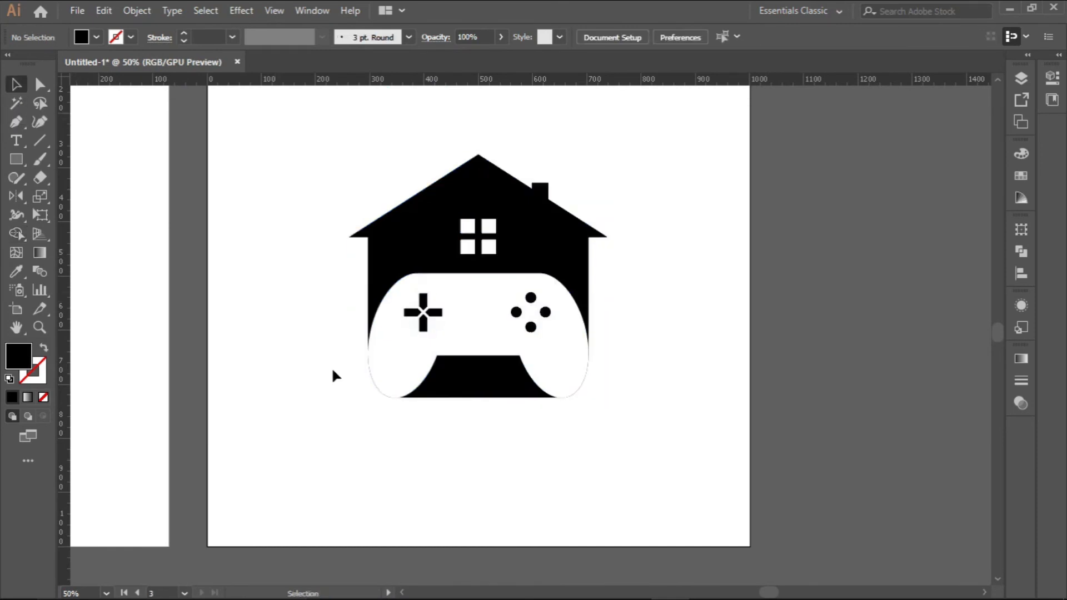
Shrink the house path slightly from both lower corners so the white controller grips cover its thin black outline
scroll(376, 374, "up", 3)
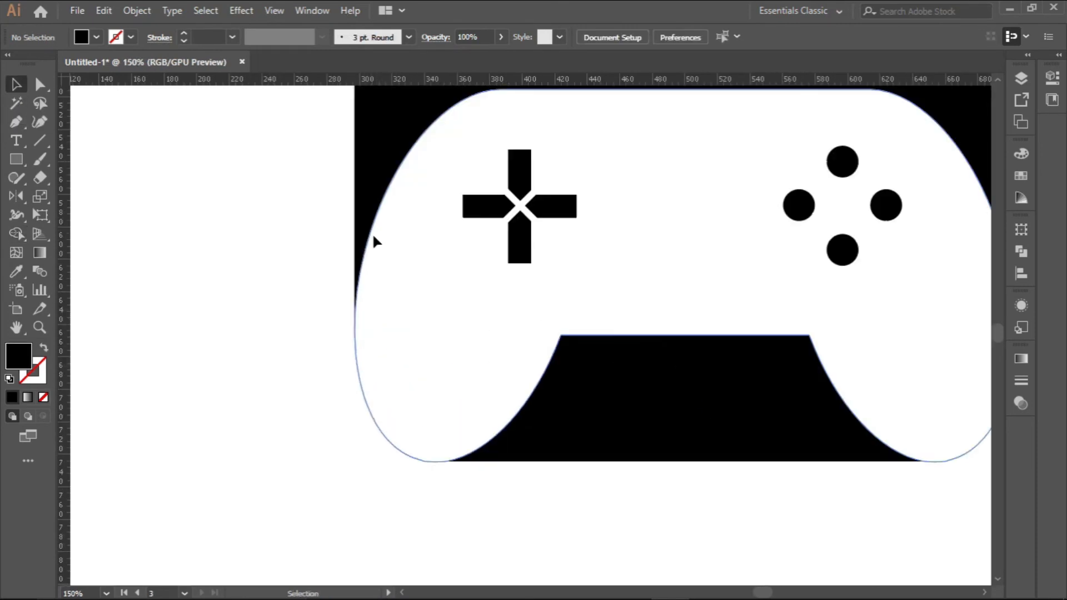
left_click(364, 217)
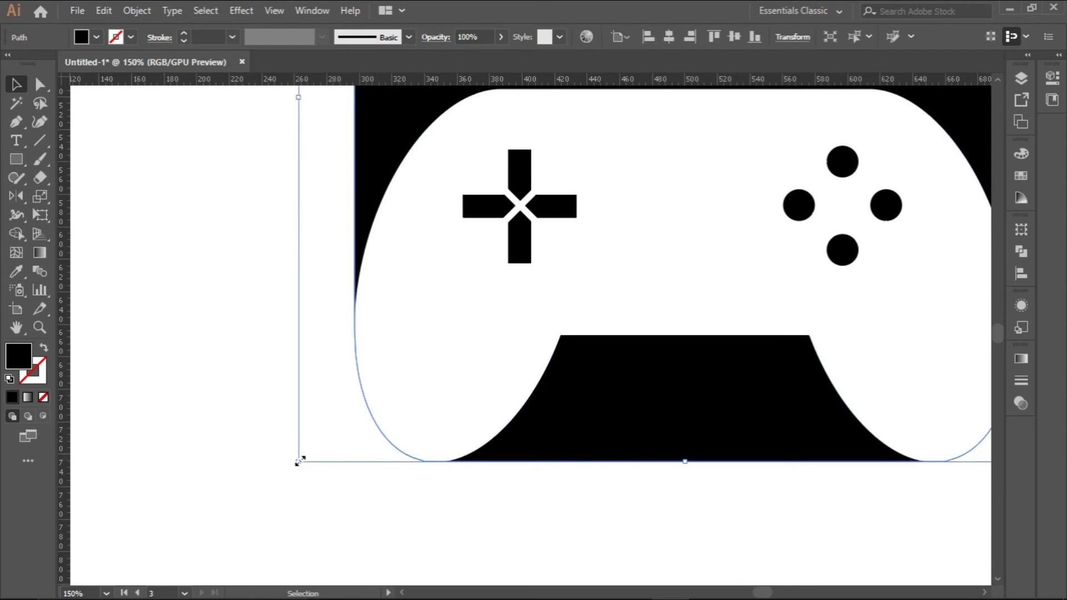
left_click_drag(299, 460, 301, 454)
scroll(302, 454, "down", 3)
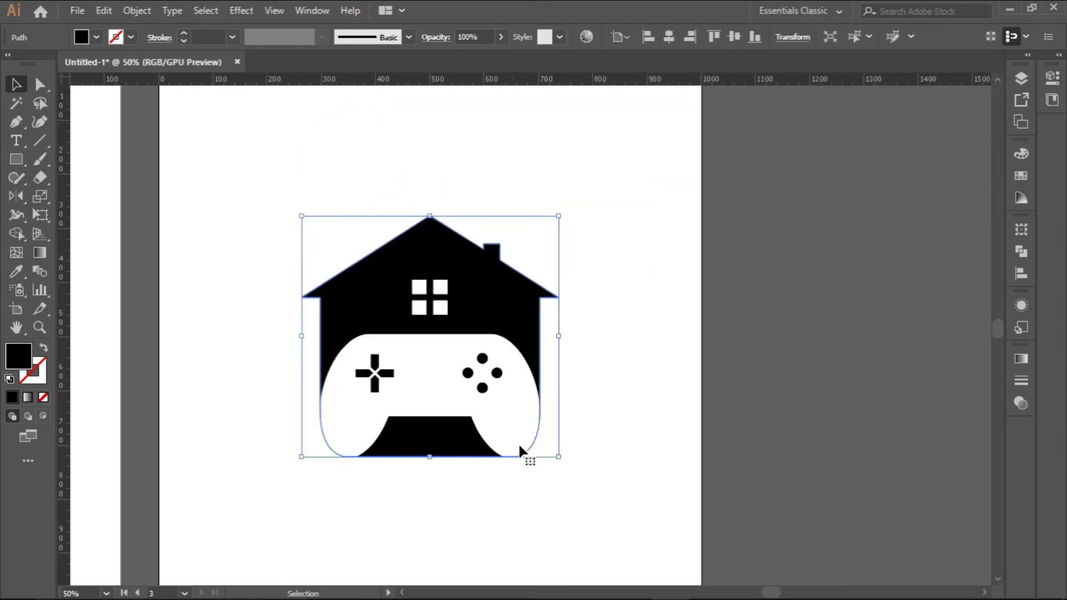
left_click(576, 448)
left_click(541, 372)
scroll(533, 458, "up", 2)
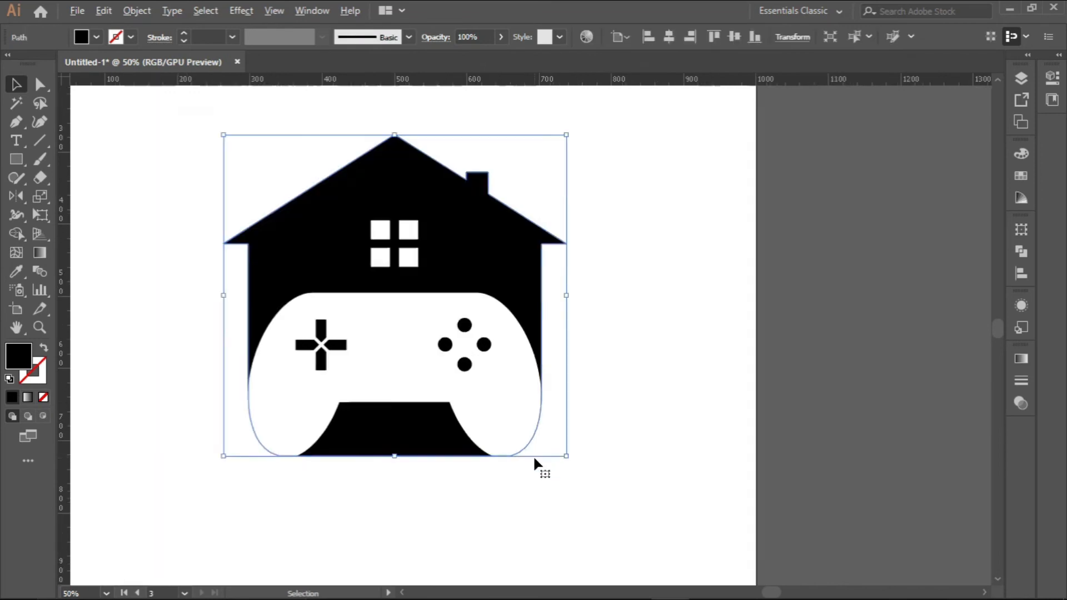
scroll(580, 455, "up", 2)
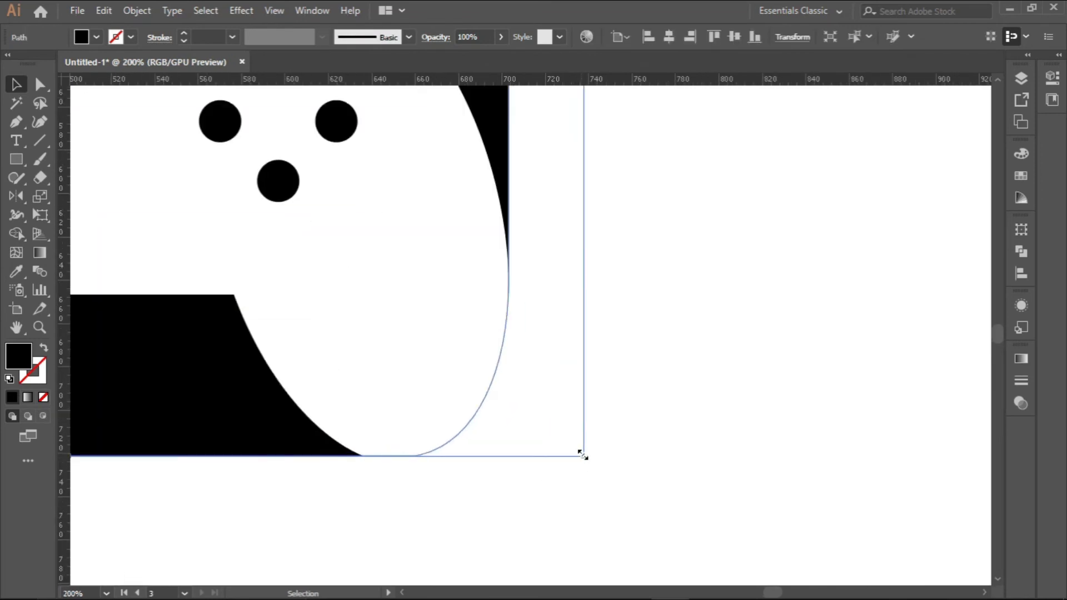
left_click_drag(581, 455, 578, 445)
scroll(492, 460, "down", 4)
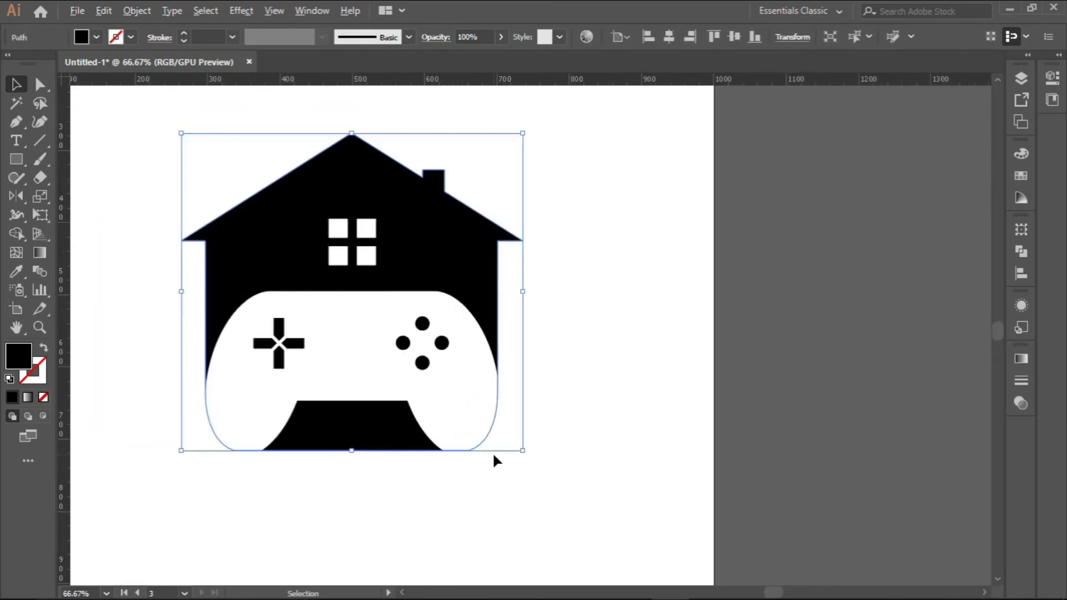
left_click(426, 489)
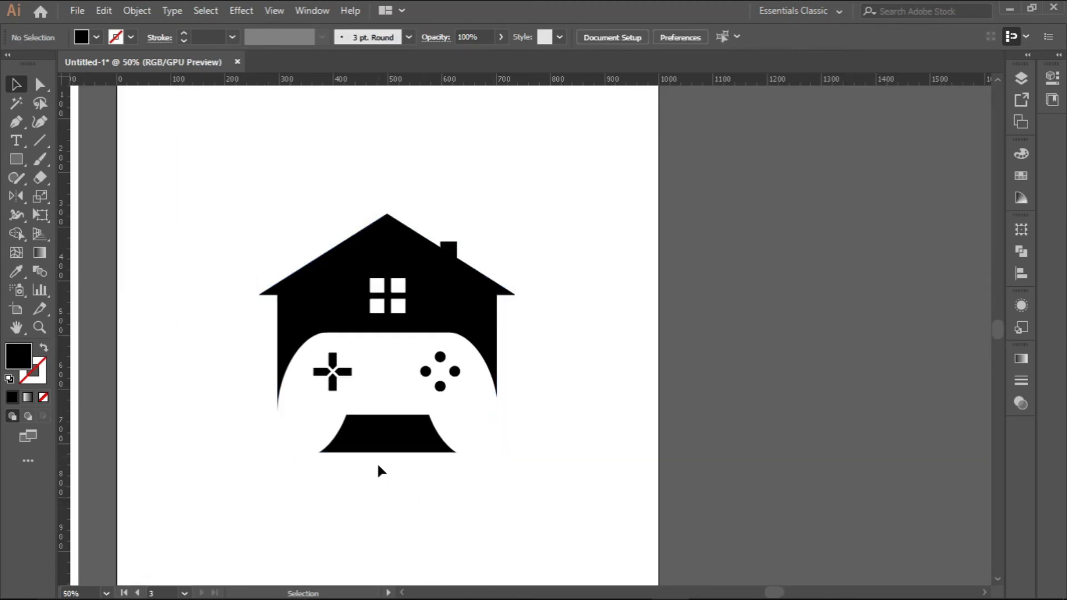
scroll(385, 453, "down", 1)
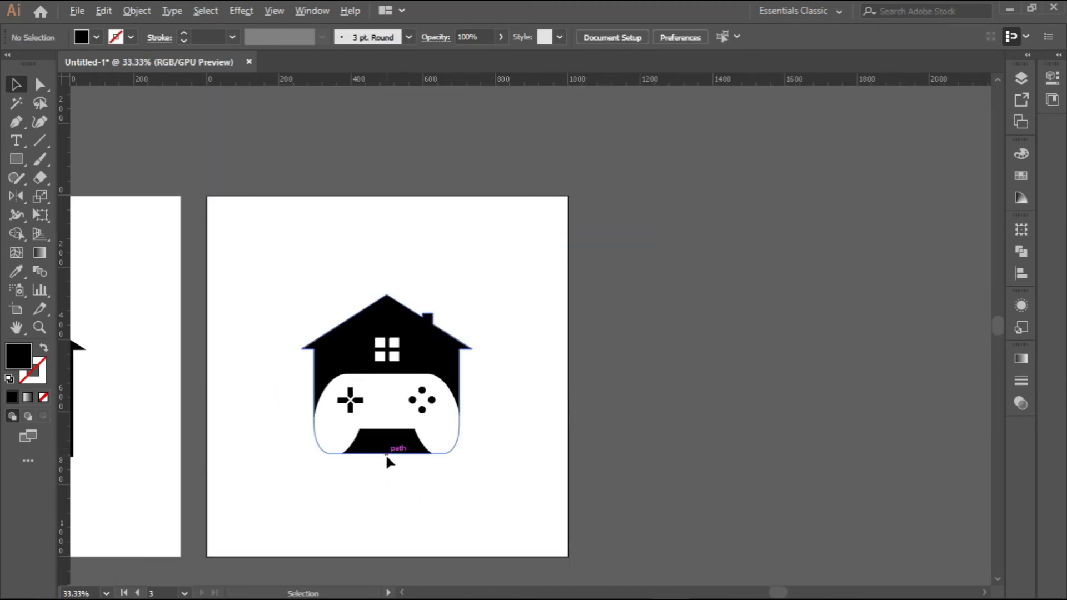
left_click_drag(274, 250, 488, 489)
left_click_drag(274, 249, 289, 415)
scroll(337, 439, "down", 1)
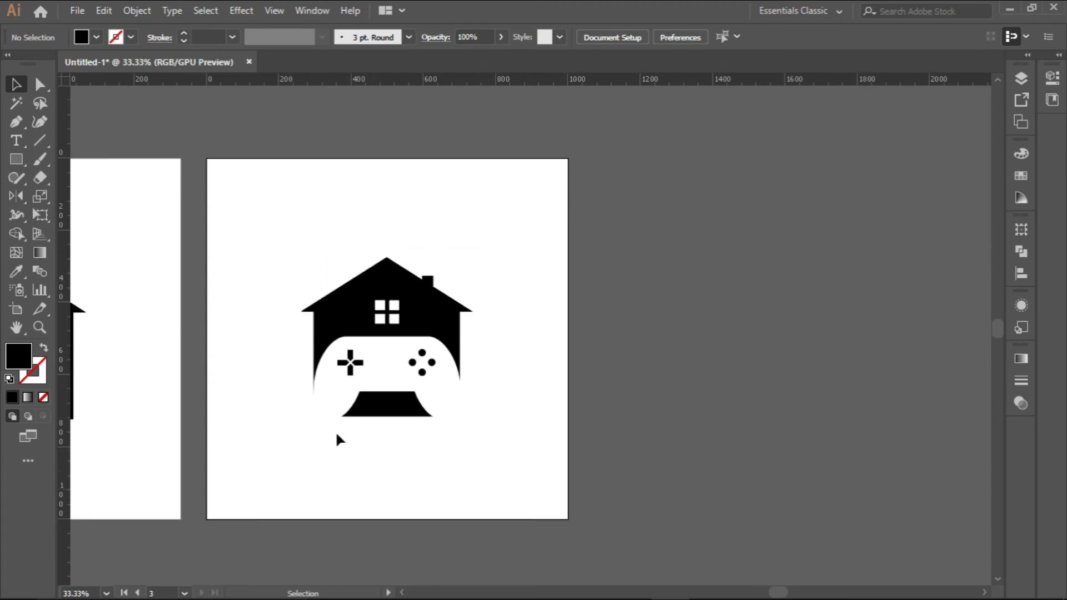
left_click_drag(274, 268, 451, 447)
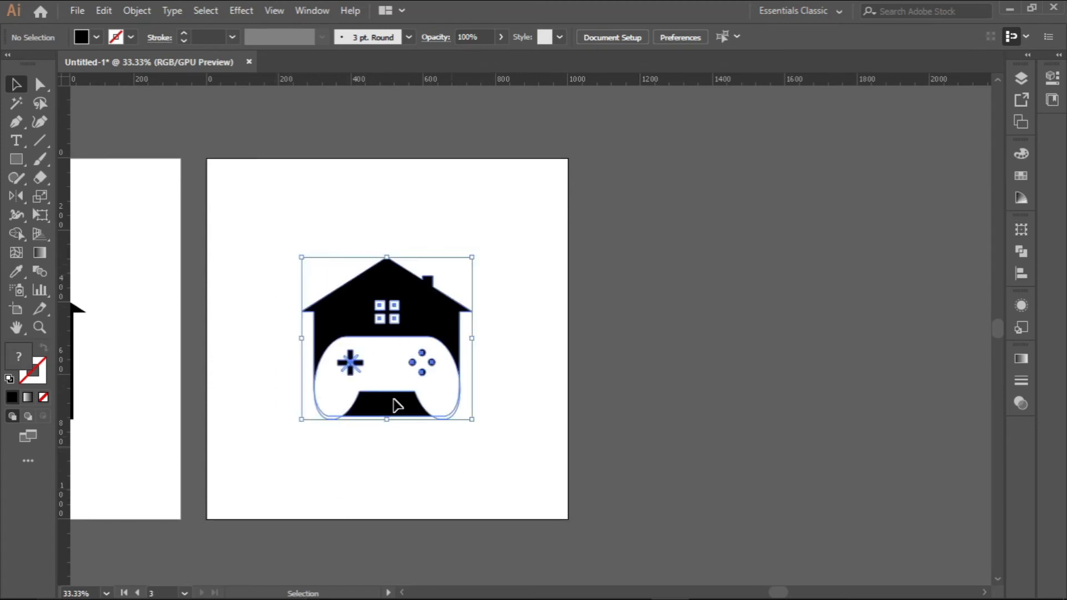
mouse_move(387, 389)
left_mouse_down()
mouse_move(676, 389)
mouse_move(404, 378)
left_mouse_up()
key("ctrl+z")
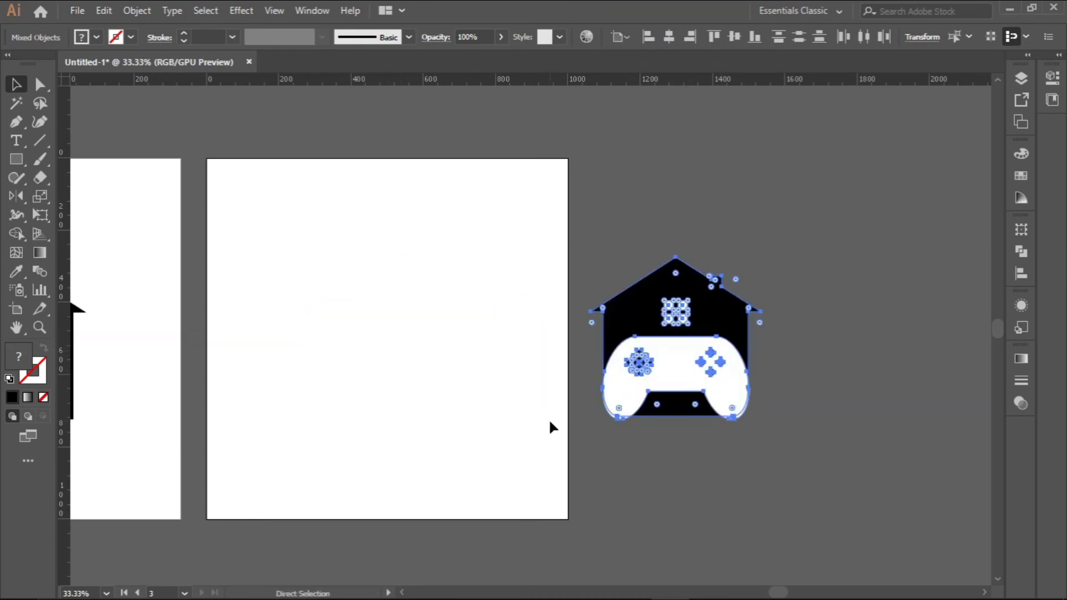
key("ctrl+z")
left_click(500, 447)
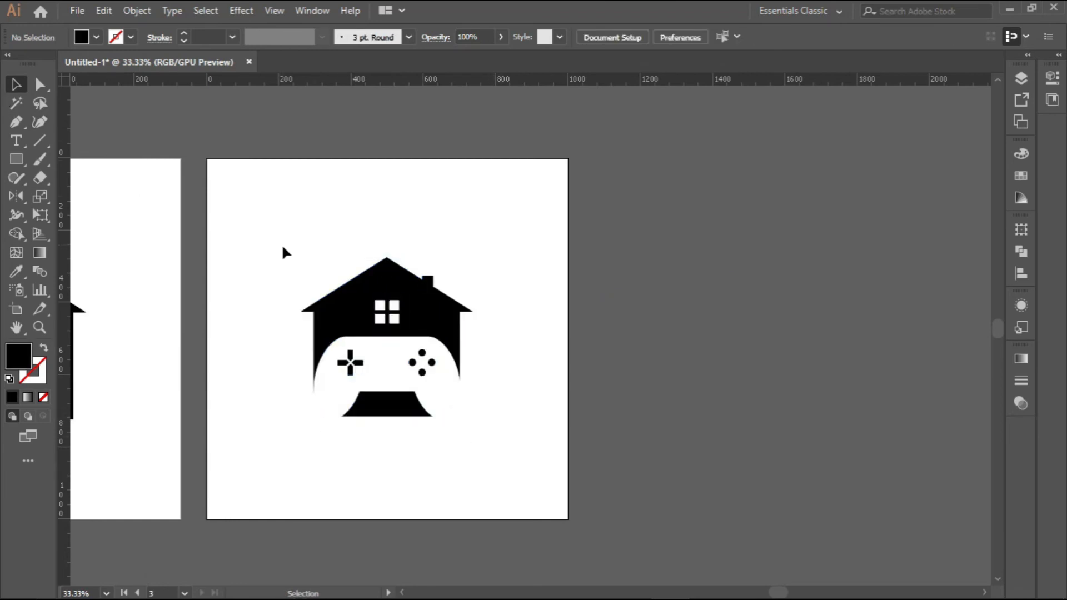
Select the whole combined icon and cut away the white controller body and both grip overhangs with the Shape Builder tool
left_click_drag(281, 244, 522, 454)
key("shift+m")
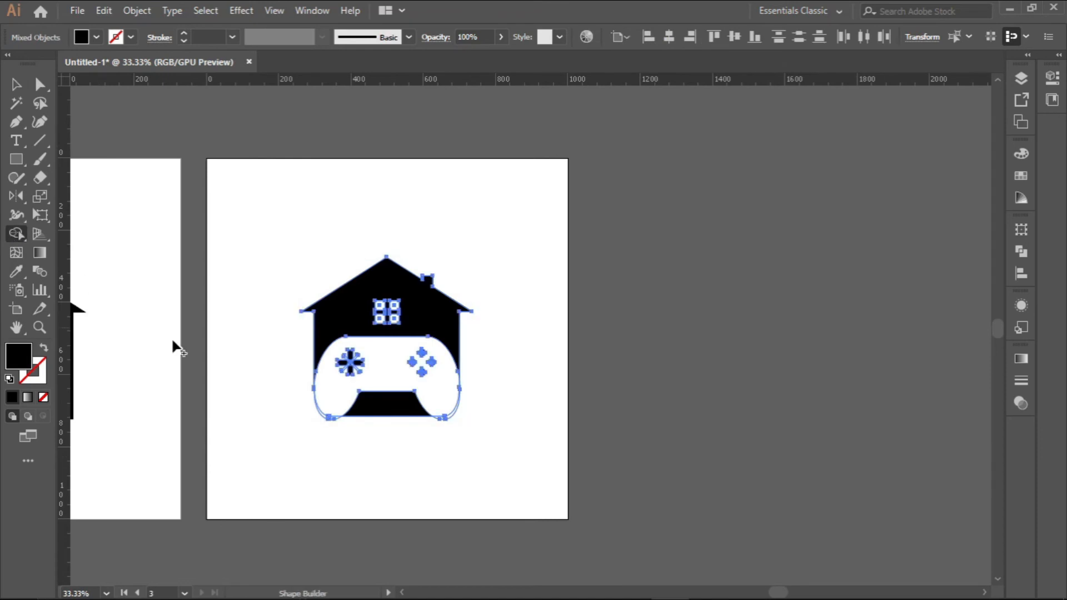
scroll(326, 421, "up", 3)
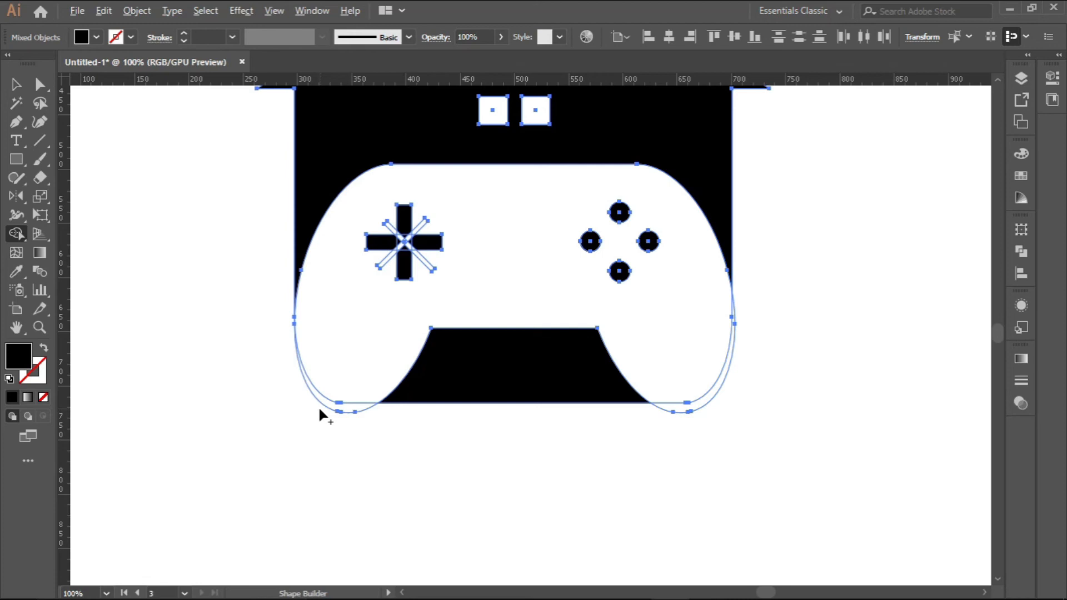
left_click_drag(320, 410, 338, 359)
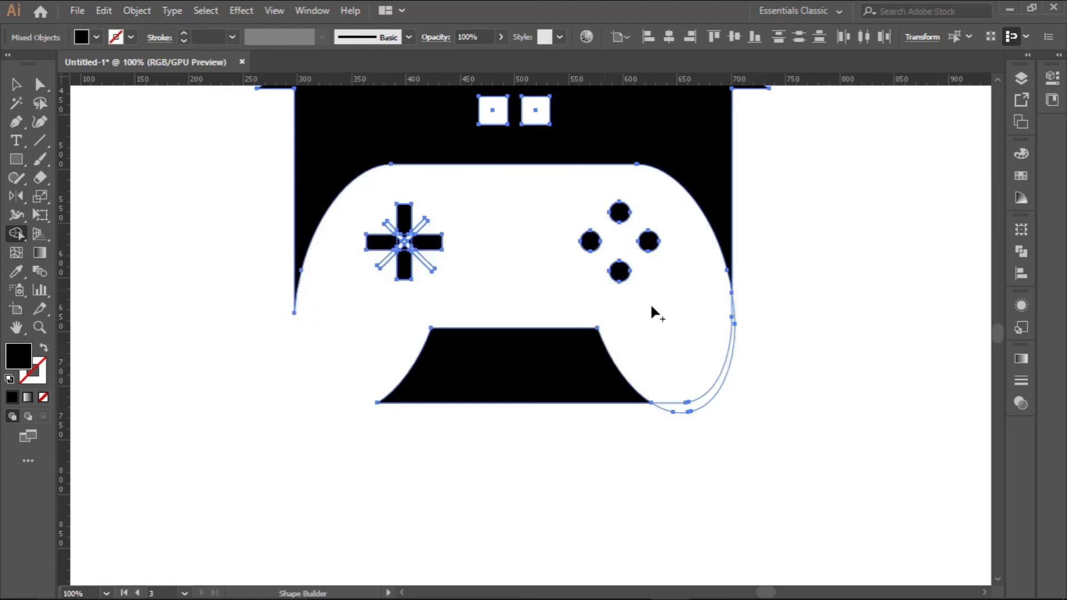
left_click(707, 383, "alt")
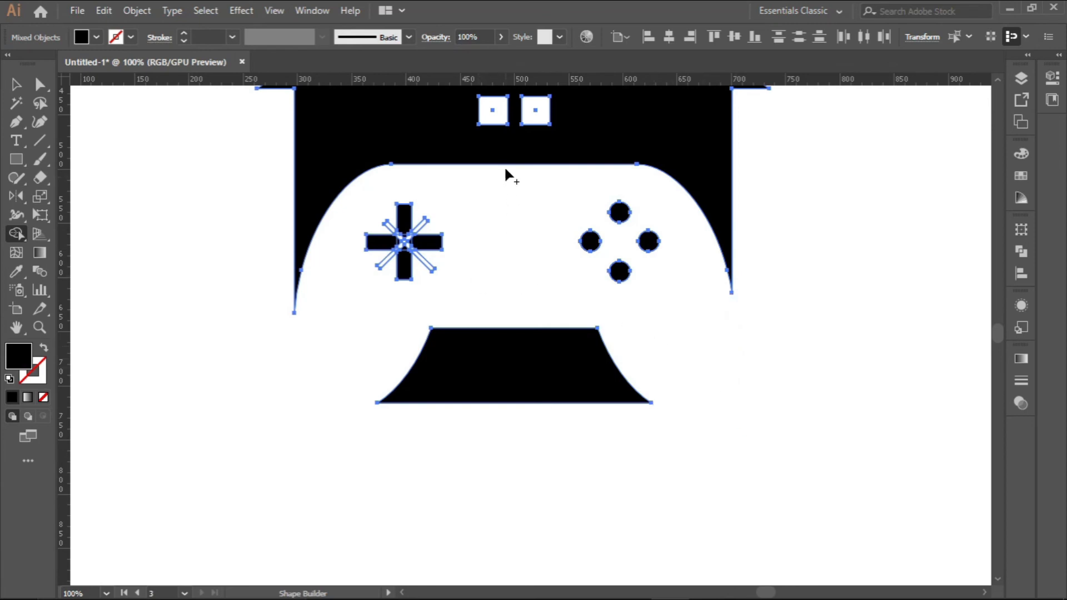
Cut the white window panes out of the house with the Shape Builder tool
scroll(504, 170, "up", 5)
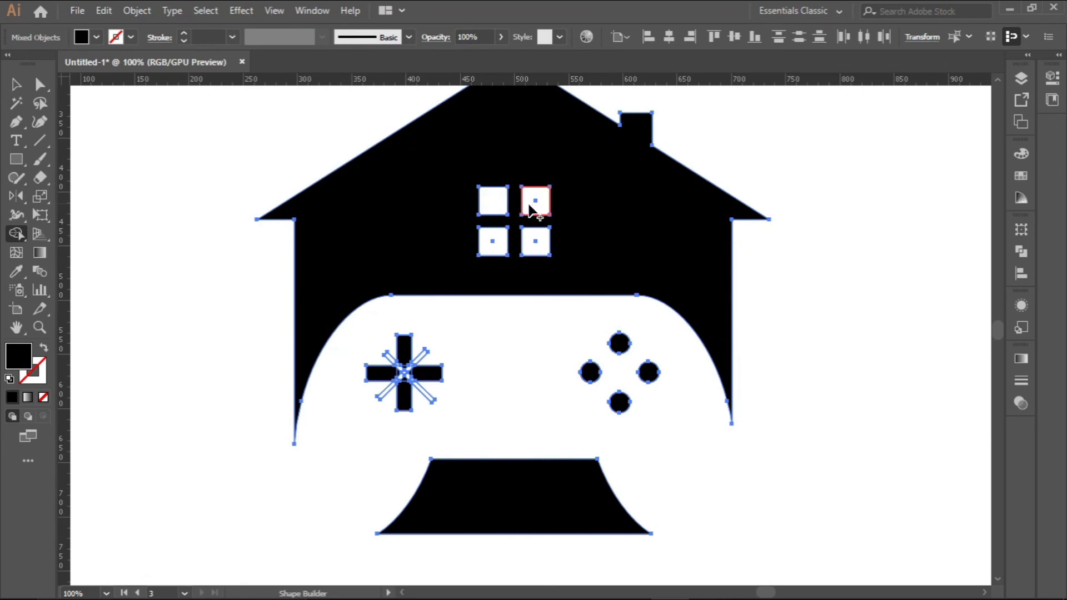
left_click(533, 207)
left_click(494, 244)
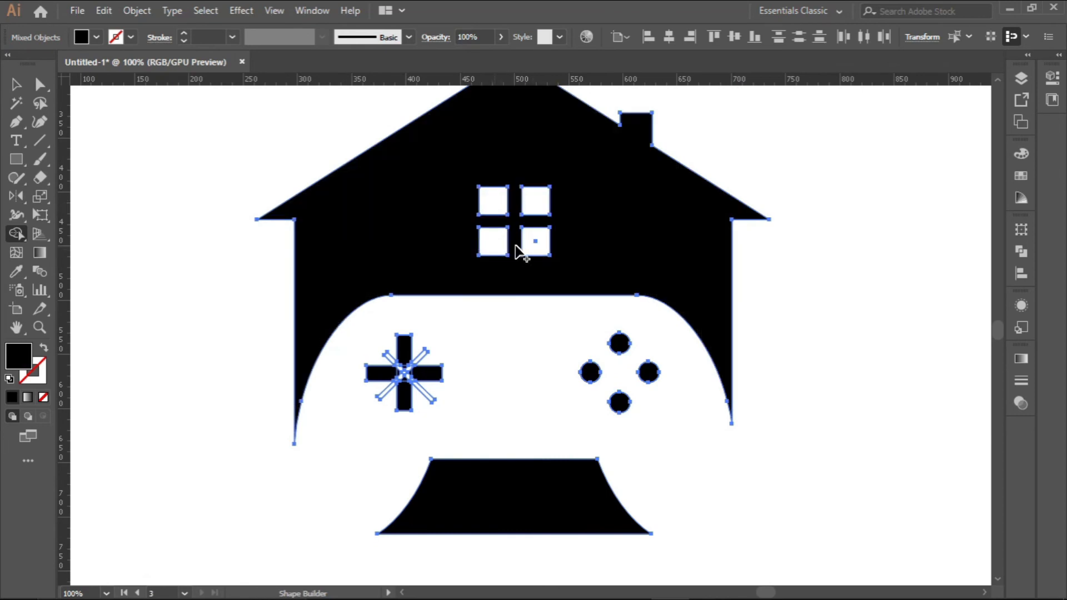
left_click(528, 245)
Select the whole icon and remove the two diagonal bars crossing the D-pad with the Shape Builder tool
key("ctrl+minus")
key("ctrl+minus")
key("ctrl+minus")
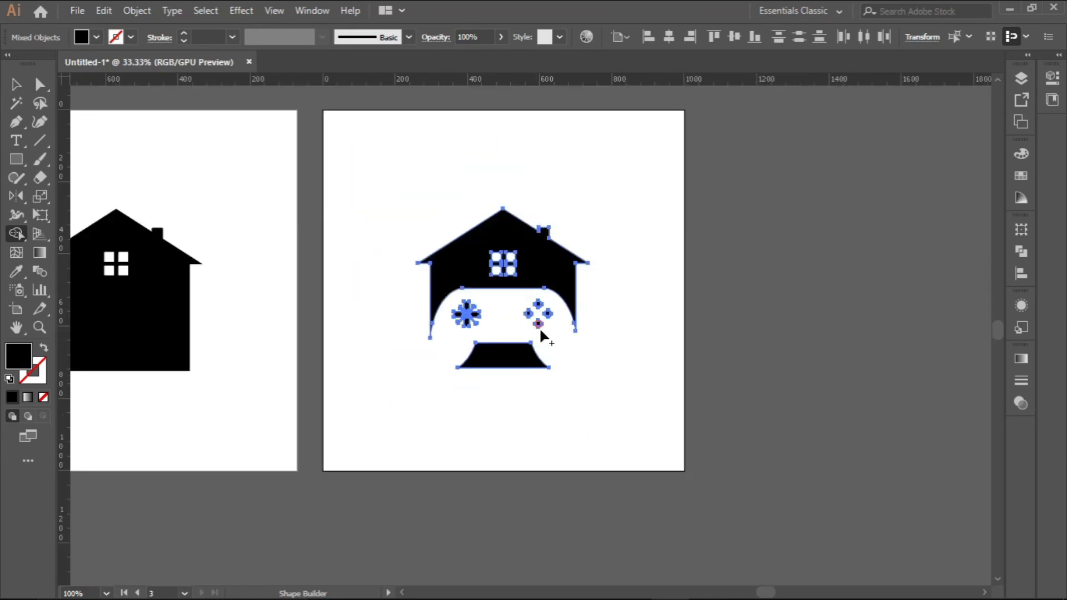
key("ctrl+plus")
key("ctrl+plus")
key("ctrl+plus")
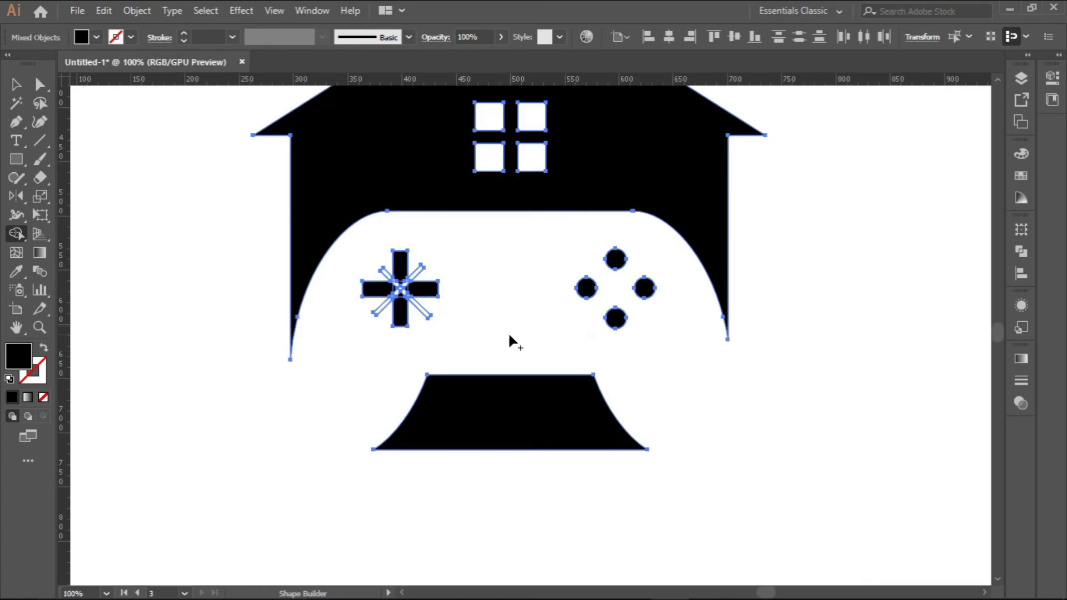
scroll(509, 335, "down", 2)
left_click(16, 84)
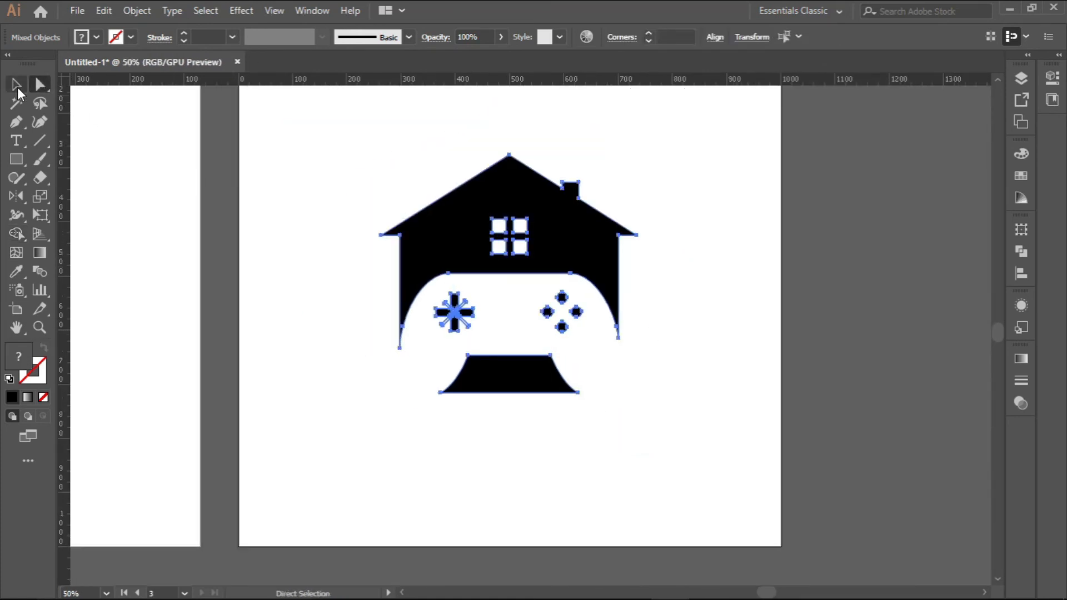
scroll(462, 315, "up", 2)
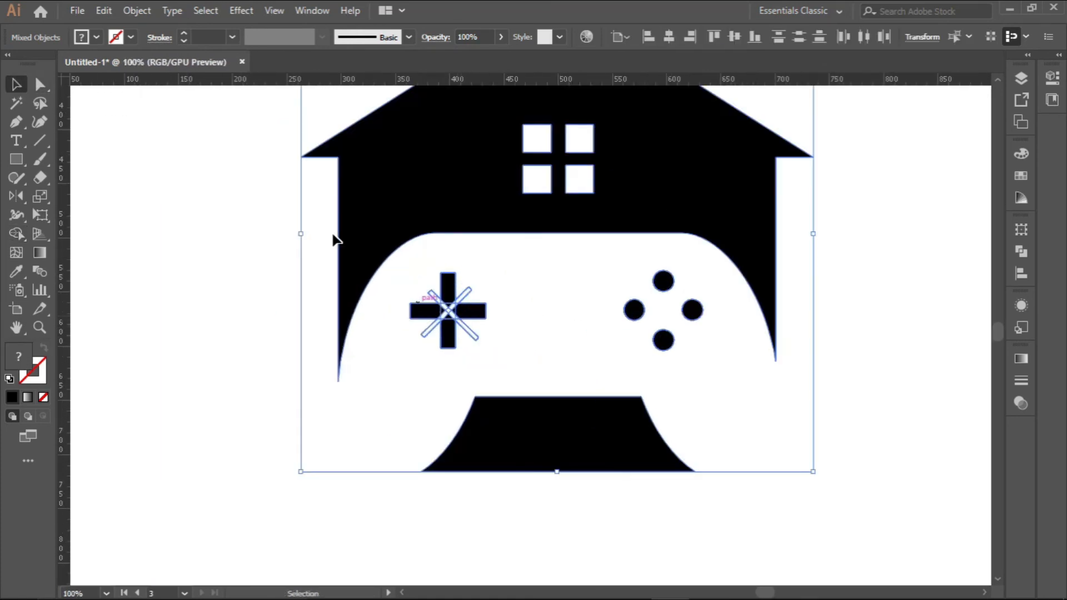
scroll(272, 216, "down", 2)
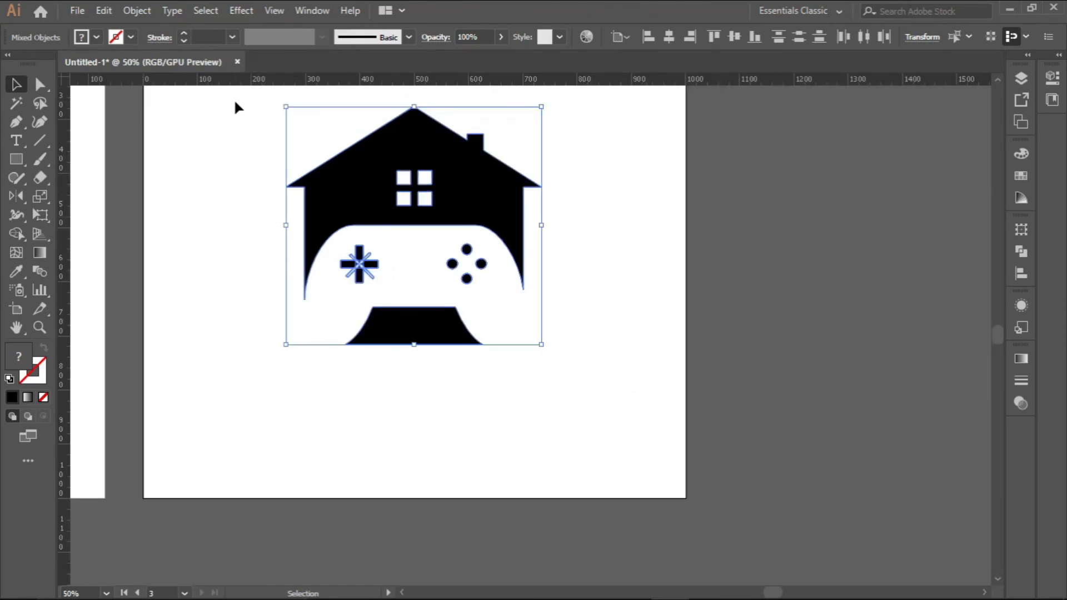
left_click_drag(235, 99, 548, 364)
left_click(15, 234)
scroll(360, 280, "up", 5)
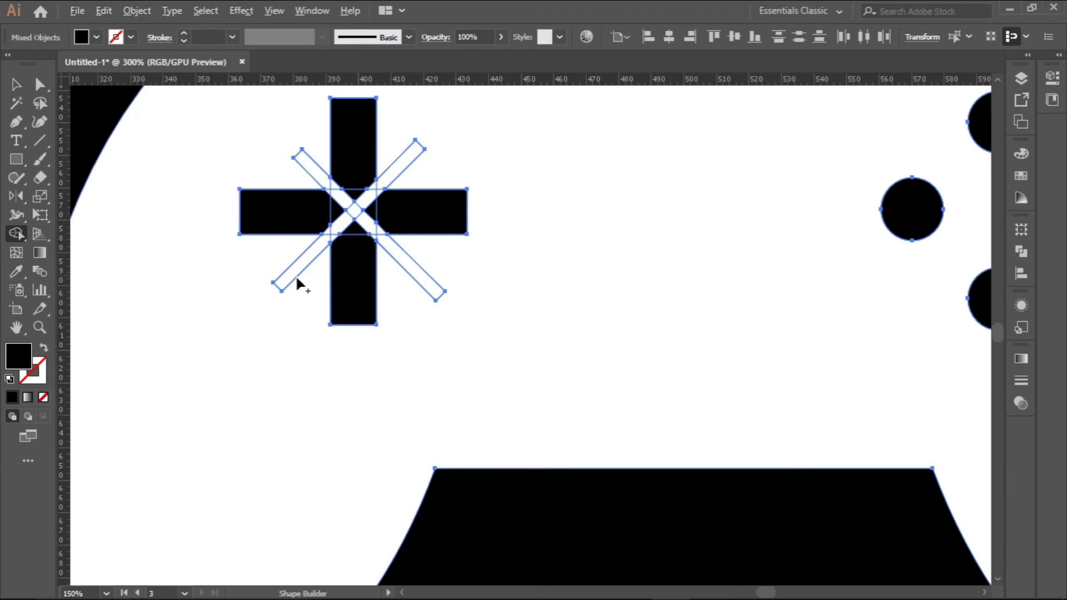
mouse_move(305, 266)
left_mouse_down()
mouse_move(364, 199)
mouse_move(397, 183)
left_mouse_up()
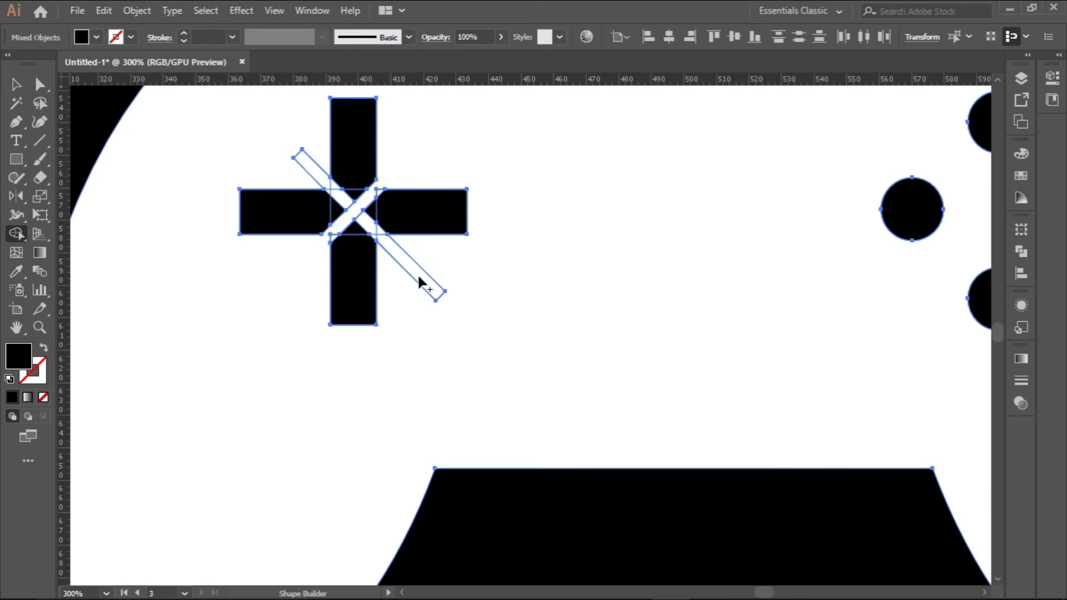
left_click_drag(389, 244, 331, 190)
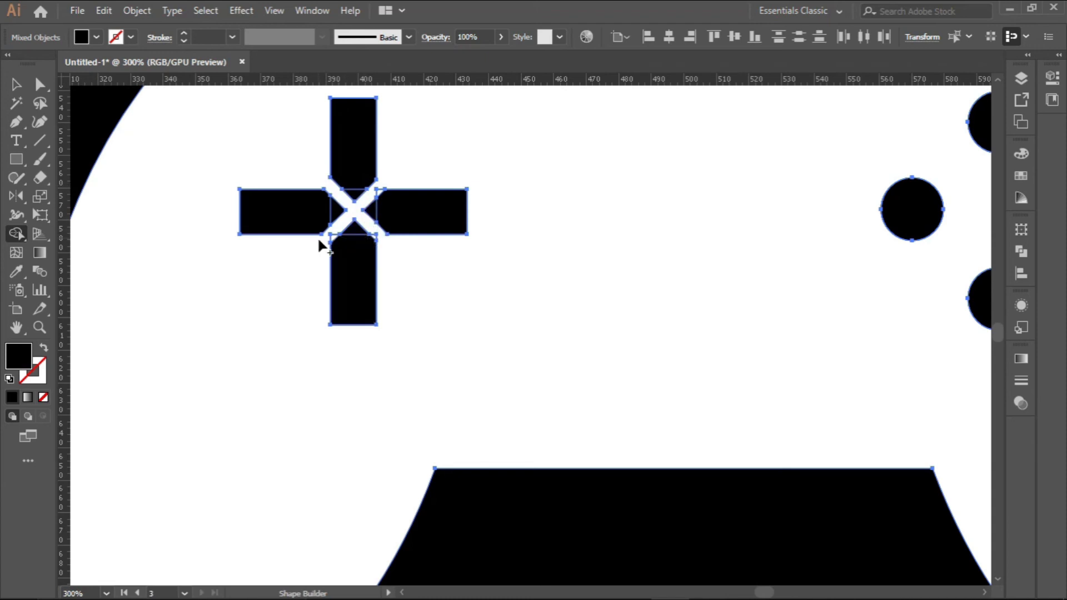
Delete the small leftover corner slivers around the D-pad's centre with the Shape Builder tool
scroll(334, 238, "up", 3)
left_click(338, 245, "alt")
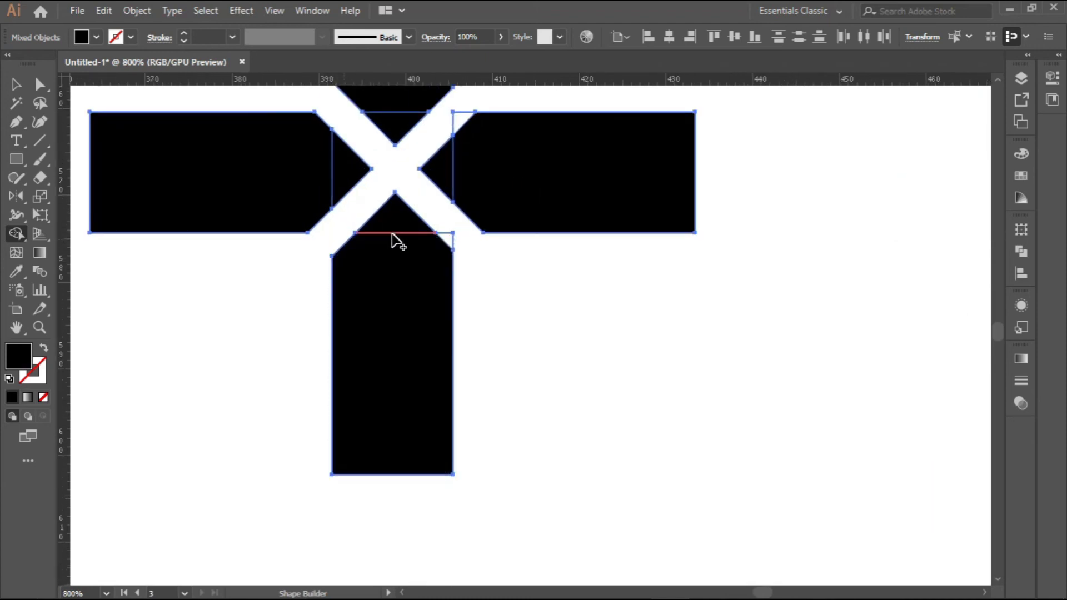
left_click(446, 239, "alt")
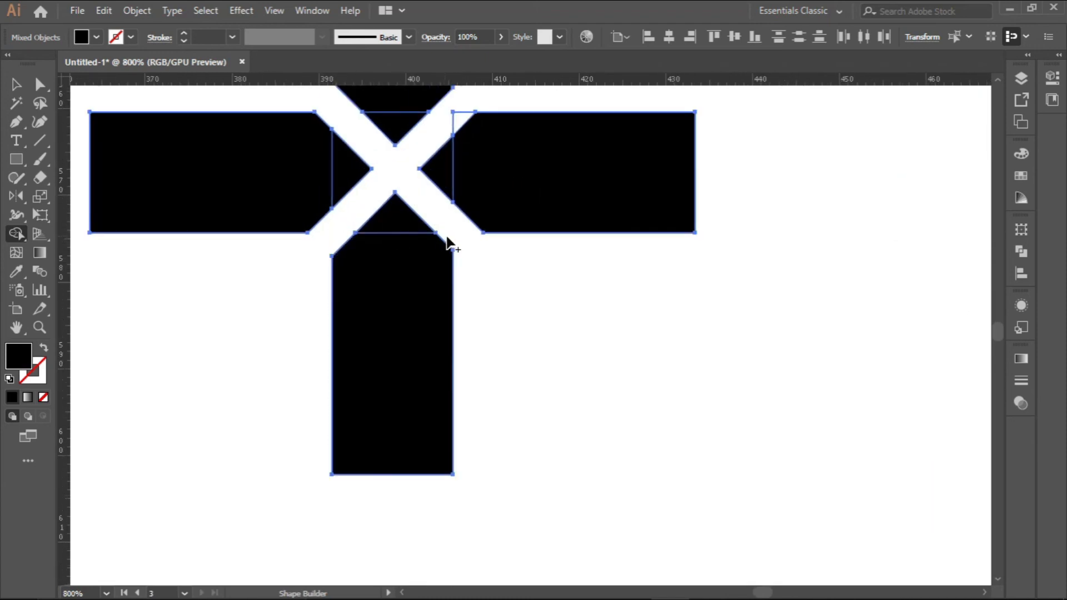
left_click(457, 116, "alt")
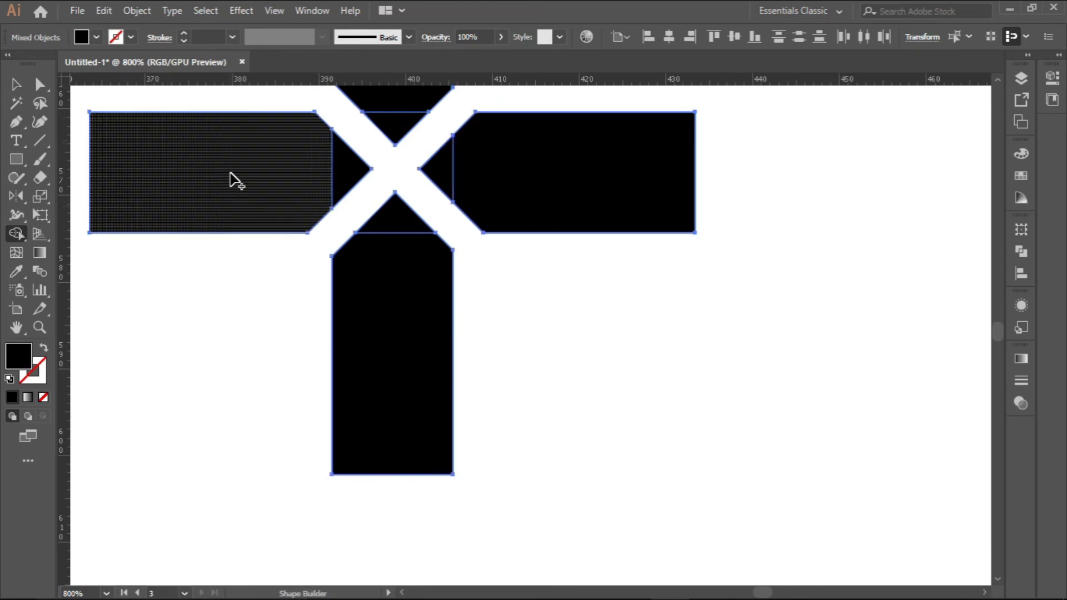
Merge each of the four D-pad arms with its triangular inner tip, and deselect the artwork
left_click_drag(231, 178, 342, 171)
left_click_drag(454, 188, 436, 169)
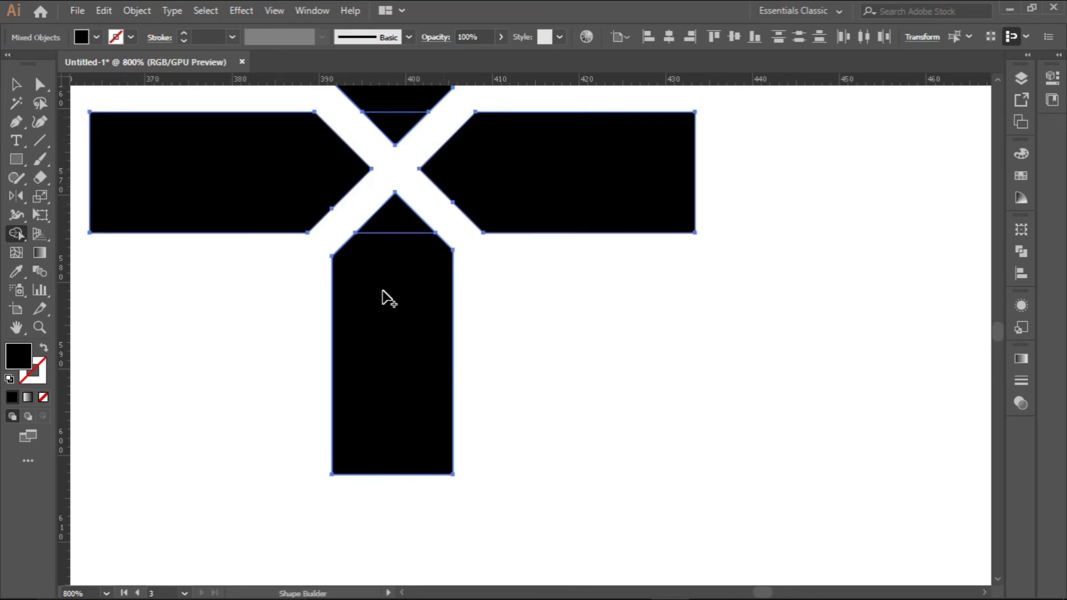
left_click_drag(383, 288, 393, 222)
left_click_drag(391, 100, 390, 143)
scroll(392, 210, "down", 6)
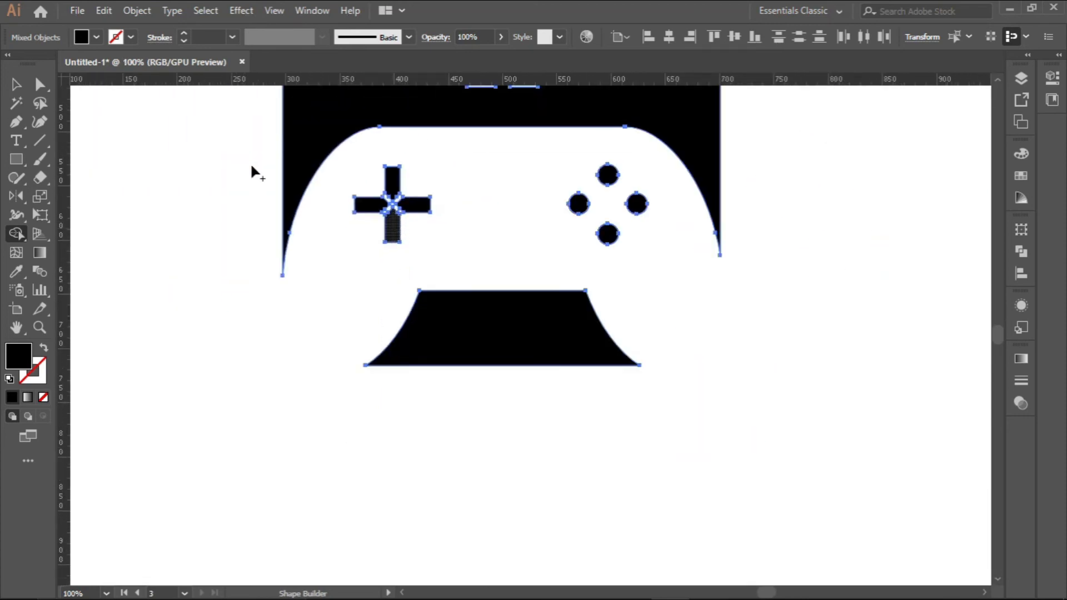
left_click(16, 84)
left_click(159, 150)
Move the whole icon off the artboard onto the grey canvas to check its cutouts, and undo the move
scroll(379, 203, "down", 2)
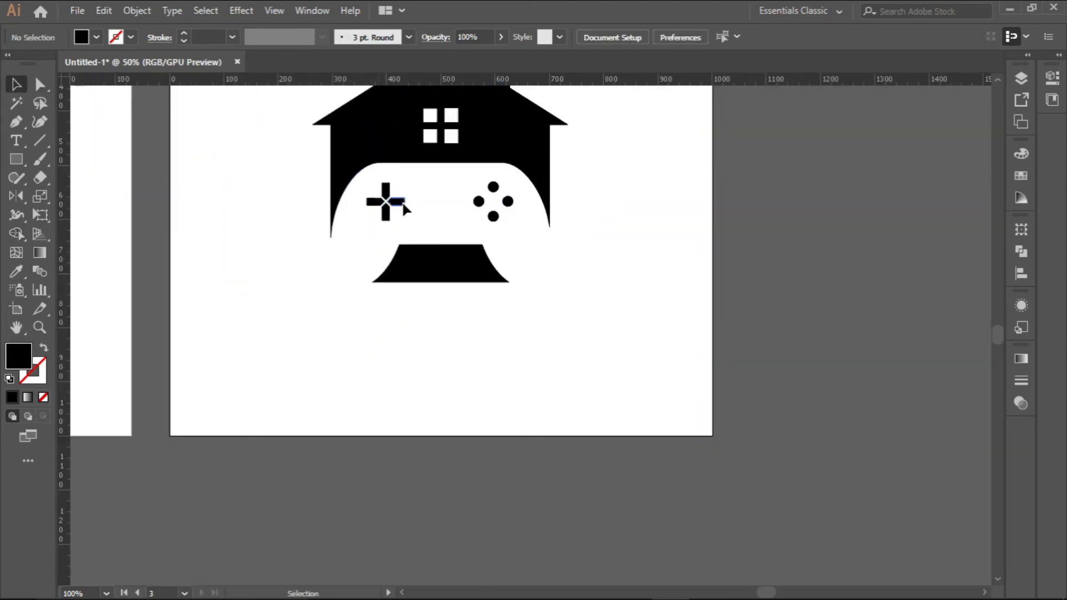
left_click_drag(428, 208, 407, 295)
scroll(406, 295, "down", 1)
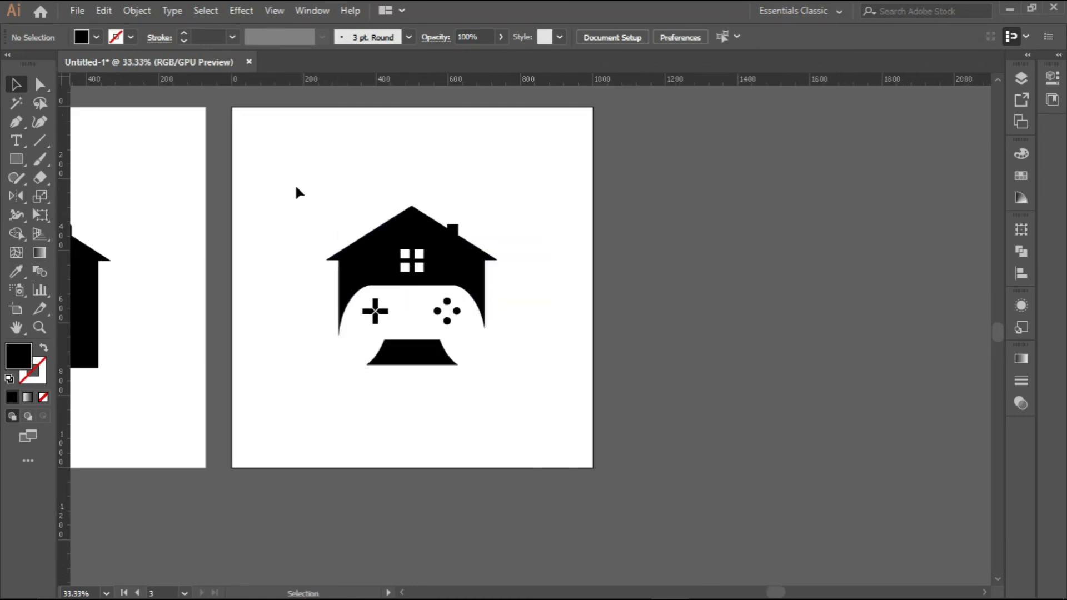
left_click_drag(294, 183, 512, 400)
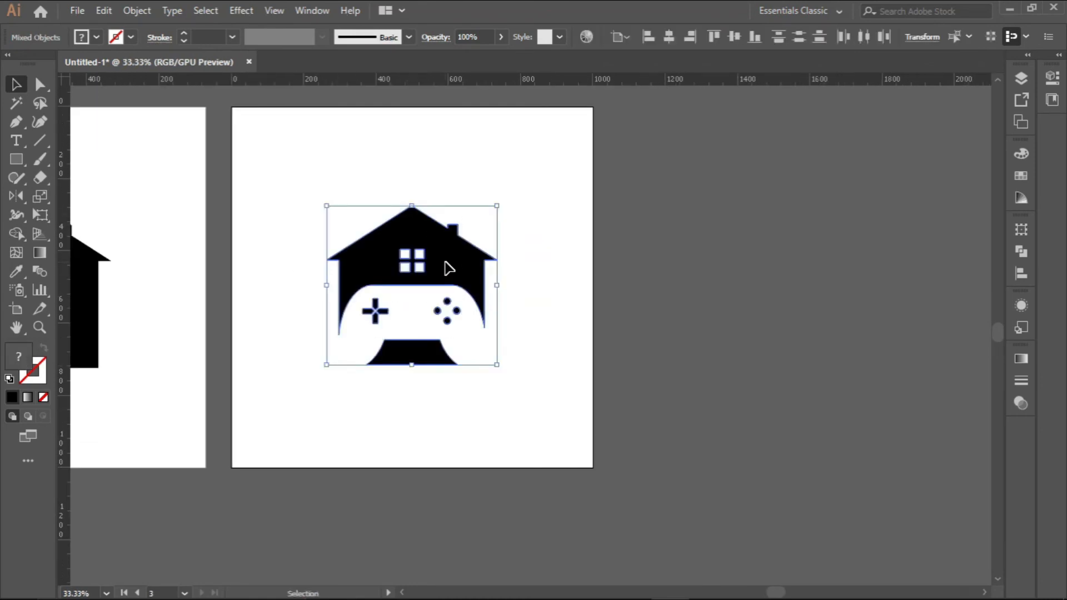
left_click_drag(448, 268, 794, 268)
left_click(826, 435)
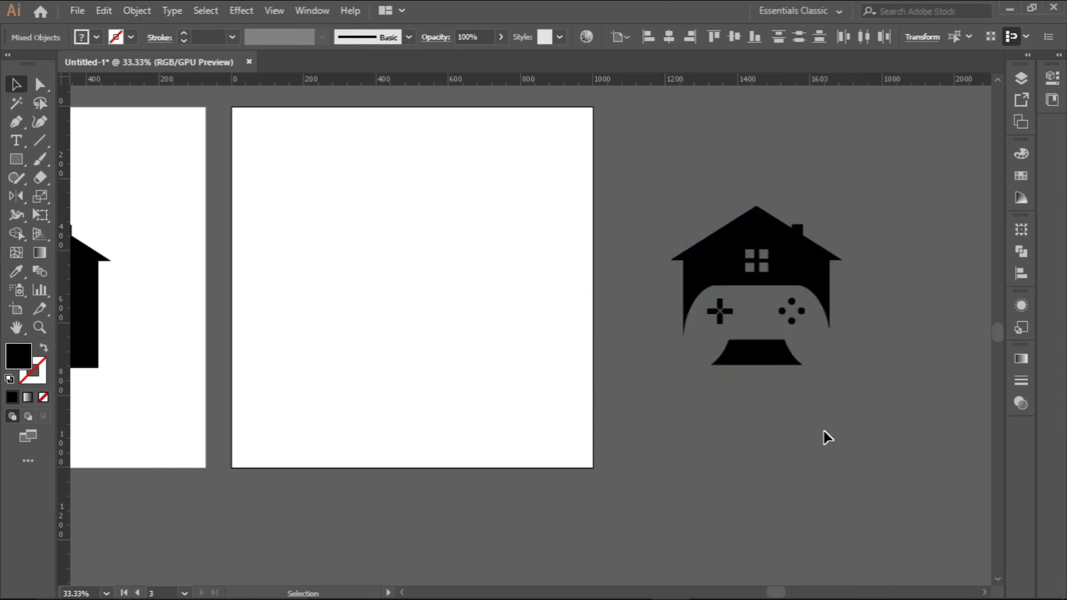
left_click_drag(661, 196, 839, 387)
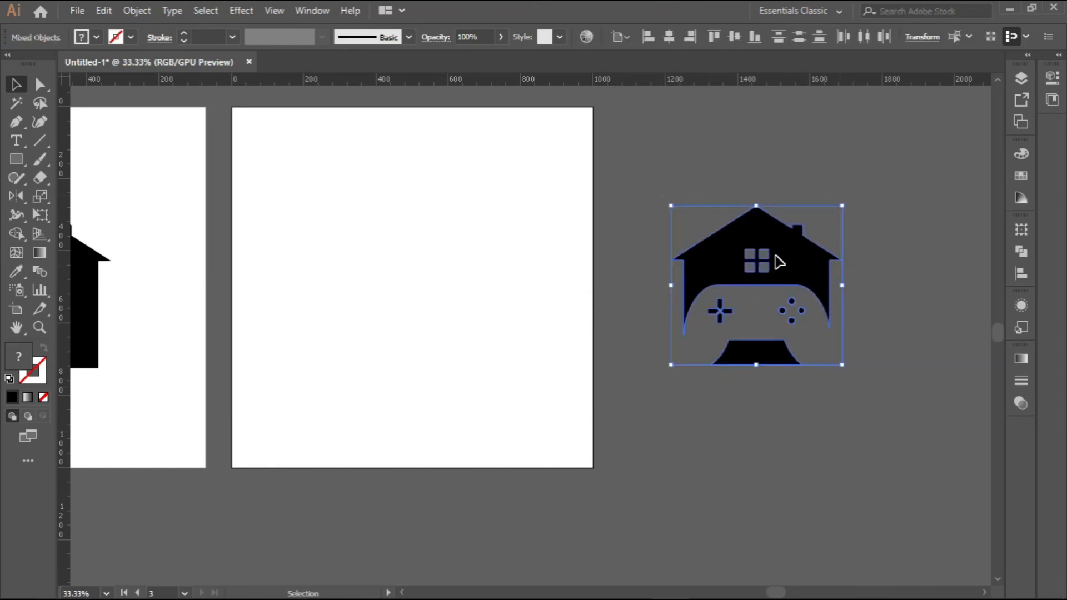
key("ctrl+z")
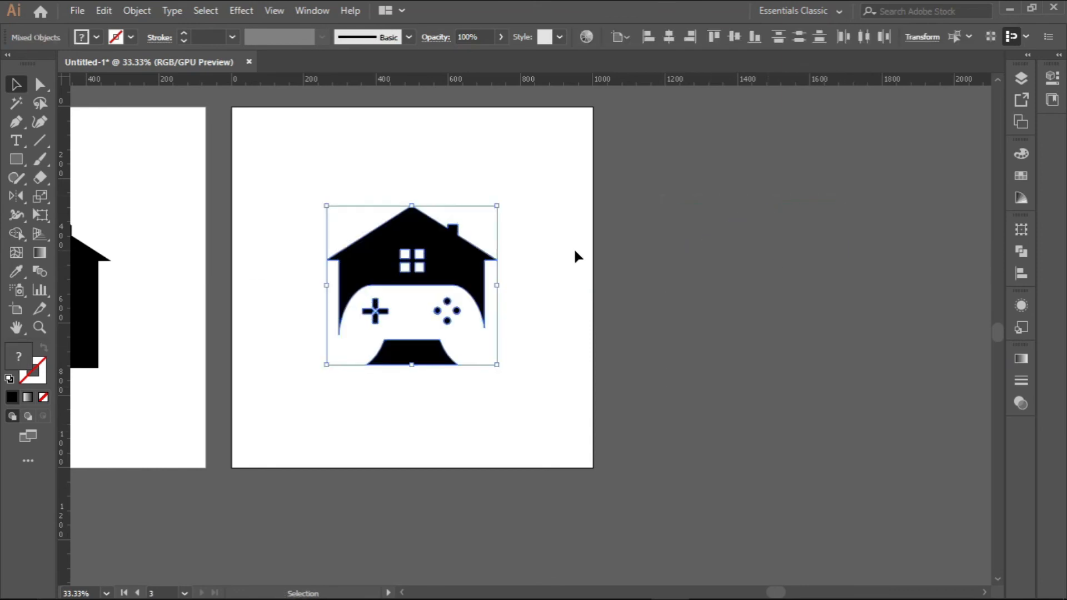
left_click(572, 282)
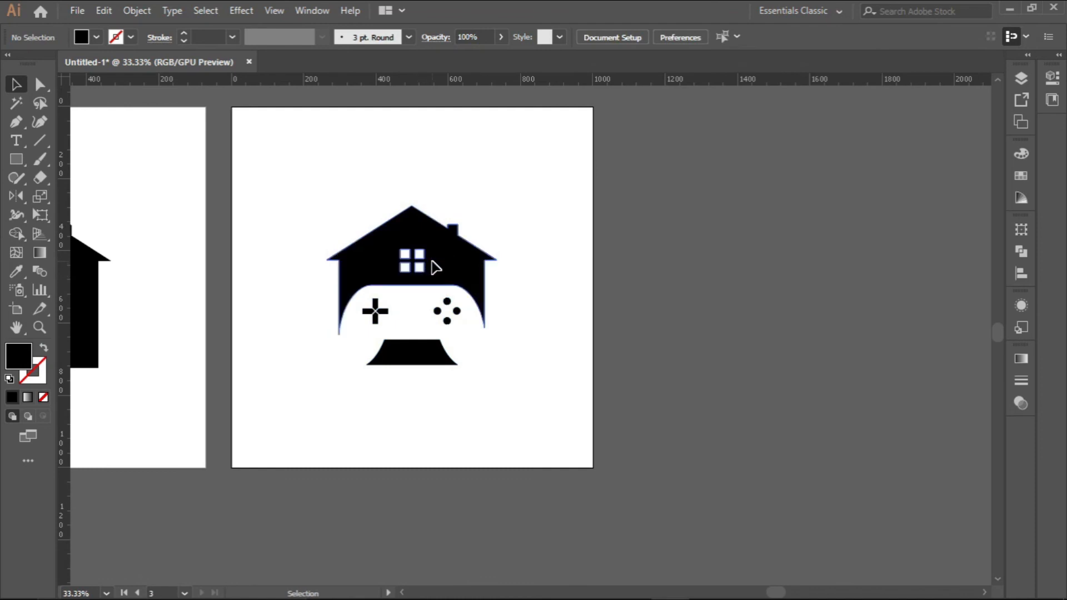
Group all parts of the combined icon and center the group on the third artboard
left_click(435, 265)
left_click_drag(267, 189, 470, 389)
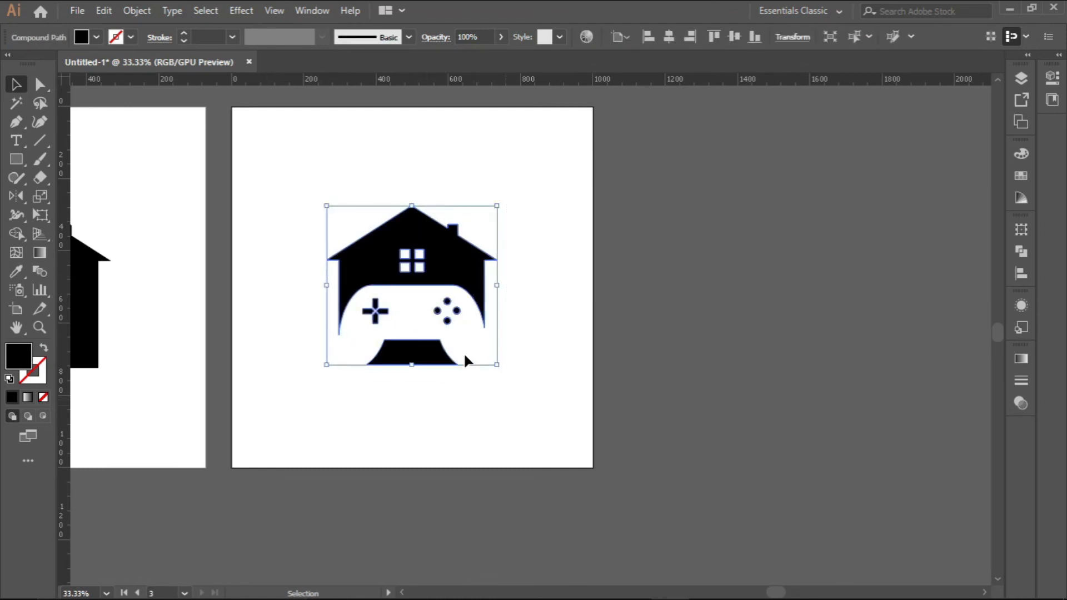
key("a")
key("ctrl+g")
key("v")
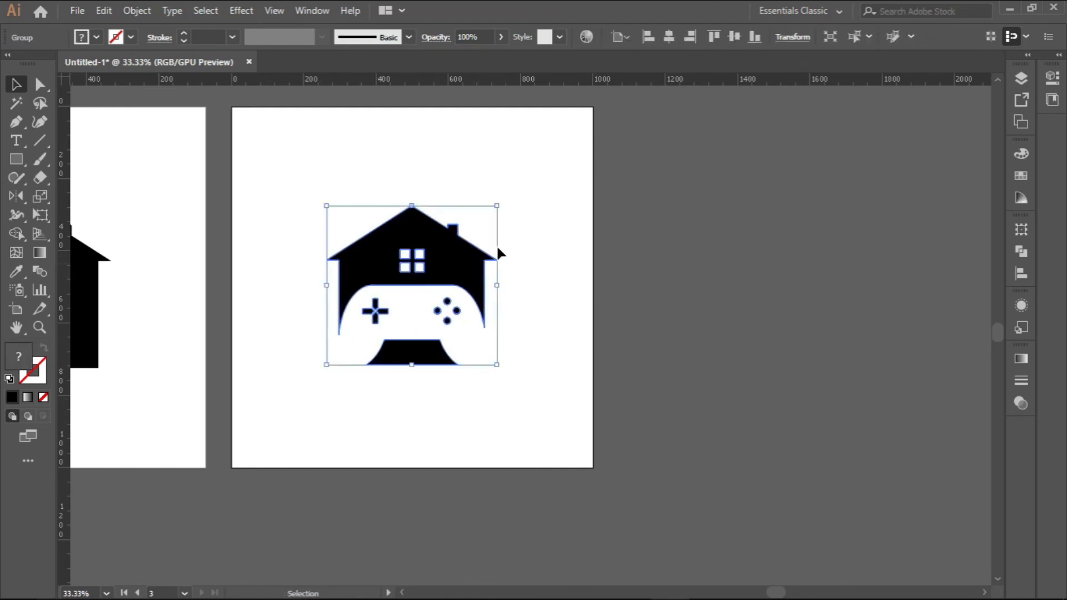
left_click(735, 39)
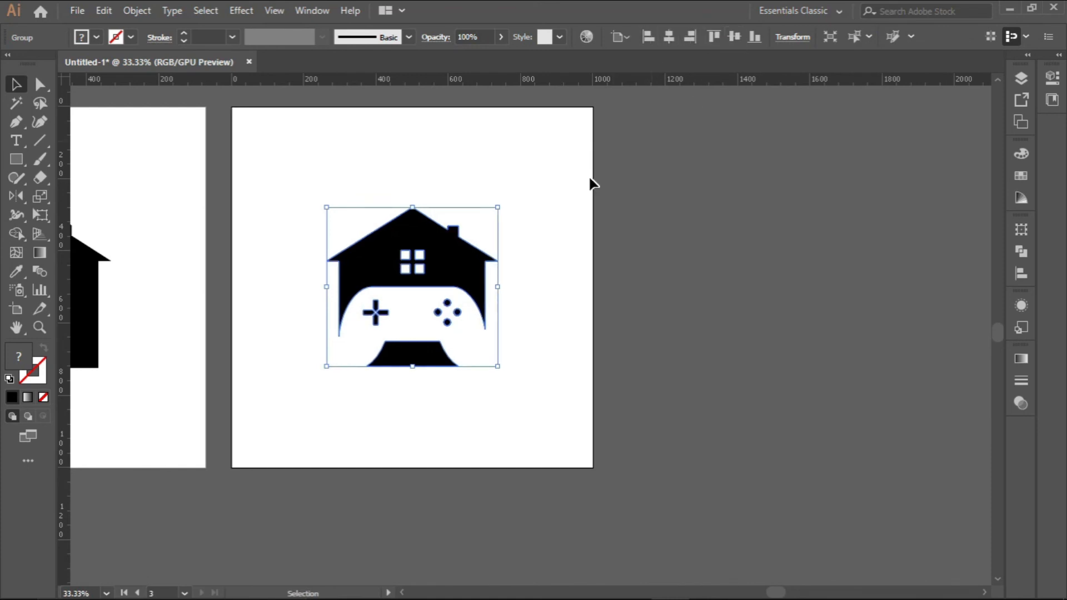
Duplicate the third artboard together with its icon and place the copy beside it as a fourth artboard
scroll(425, 276, "down", 3)
left_click_drag(486, 289, 467, 291)
scroll(387, 277, "up", 3)
scroll(414, 305, "down", 1)
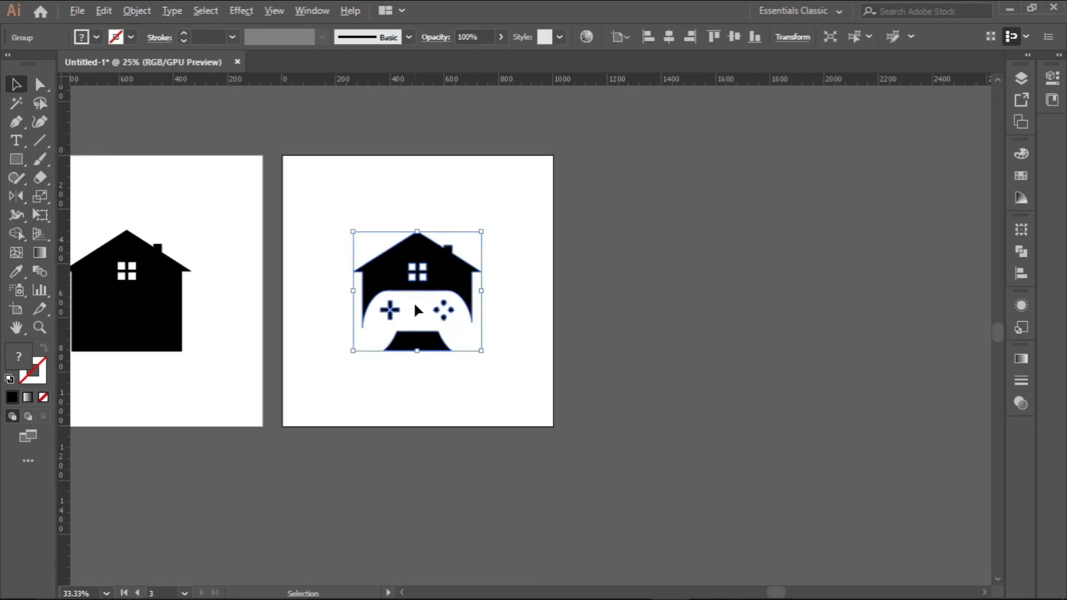
scroll(414, 305, "up", 2)
scroll(496, 265, "down", 2)
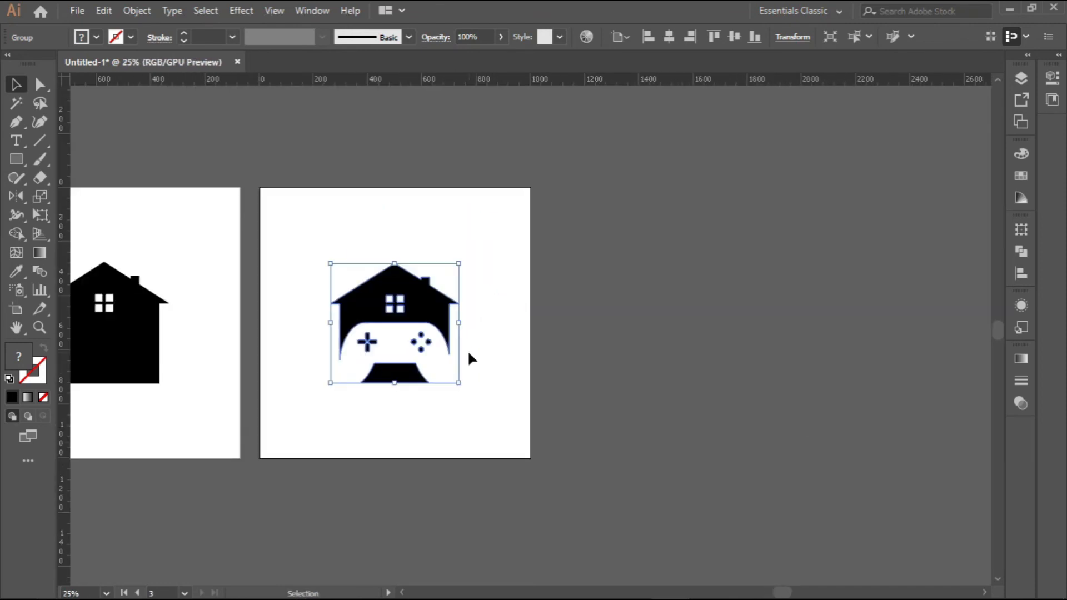
left_click(16, 309)
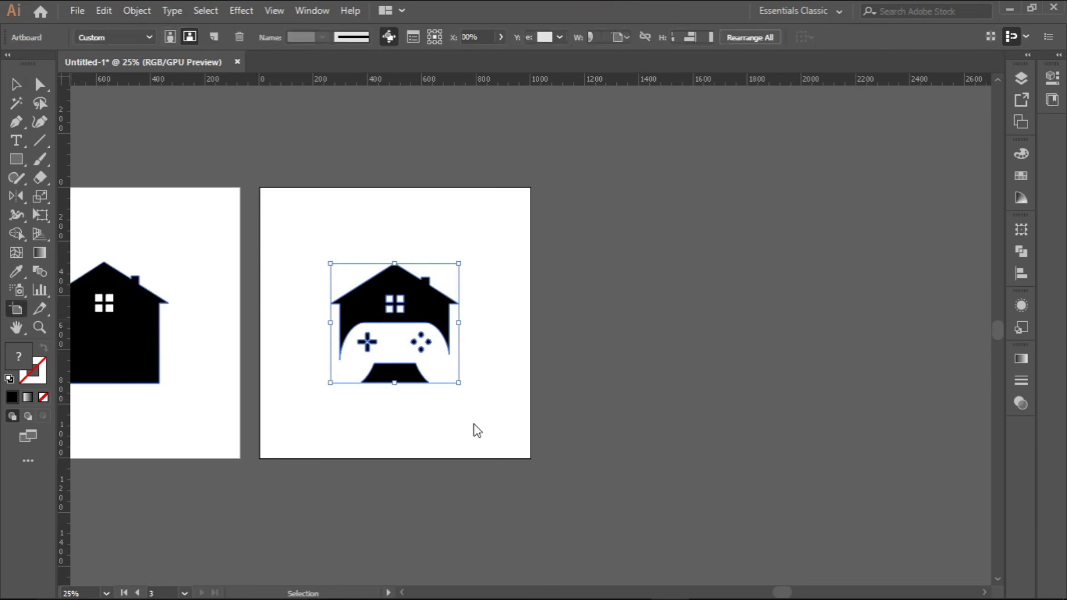
left_click_drag(435, 436, 732, 450)
left_click(16, 84)
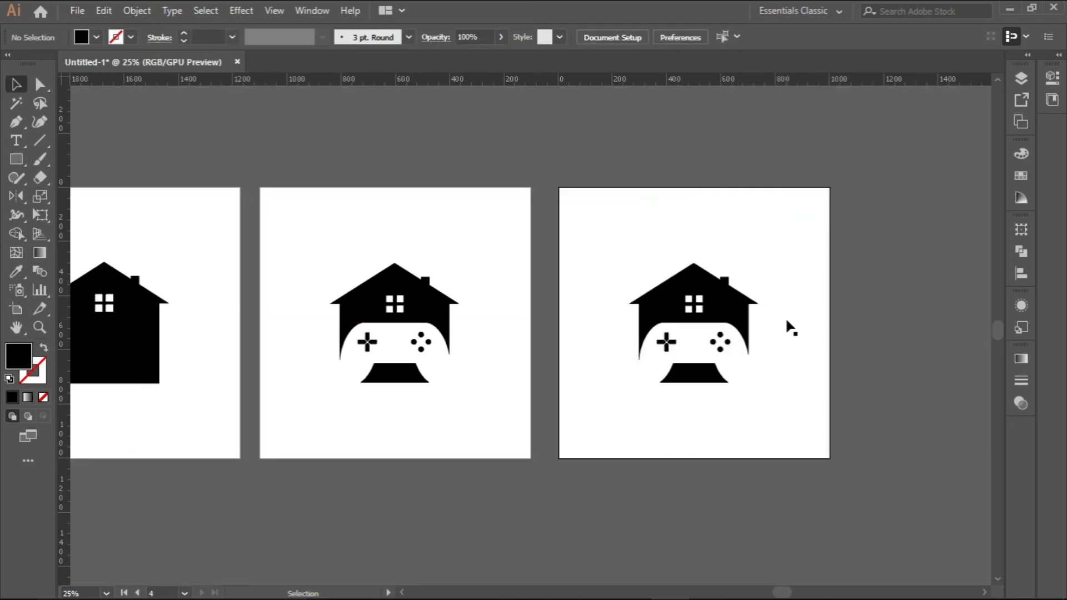
Scale the icon on the fourth artboard down proportionally to about 215 px wide and move it near the artboard's left edge
scroll(785, 317, "right", 5)
left_click_drag(402, 226, 563, 347)
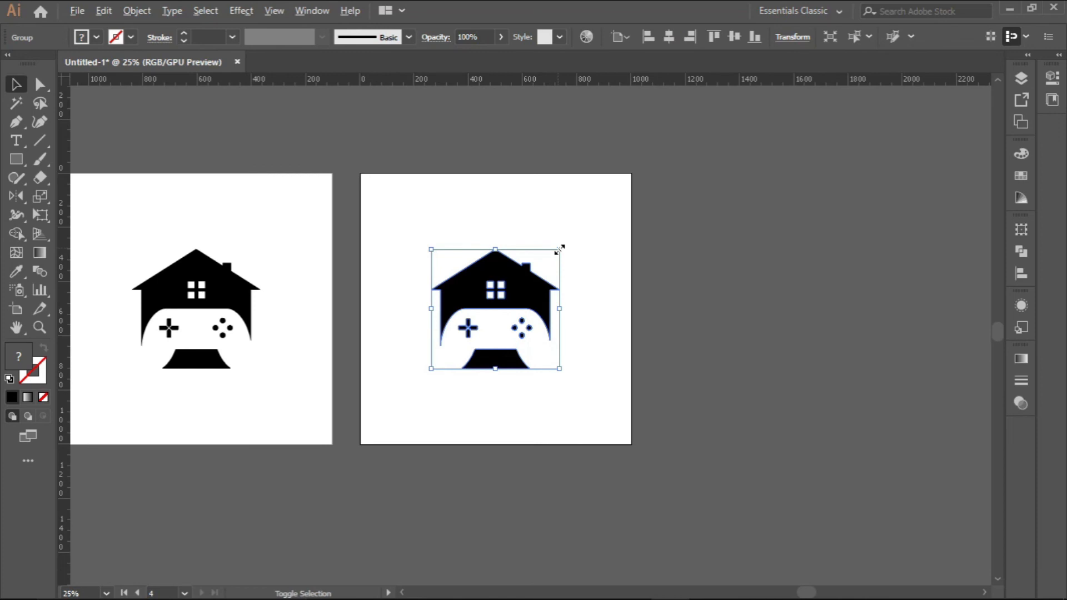
left_click_drag(559, 249, 526, 238)
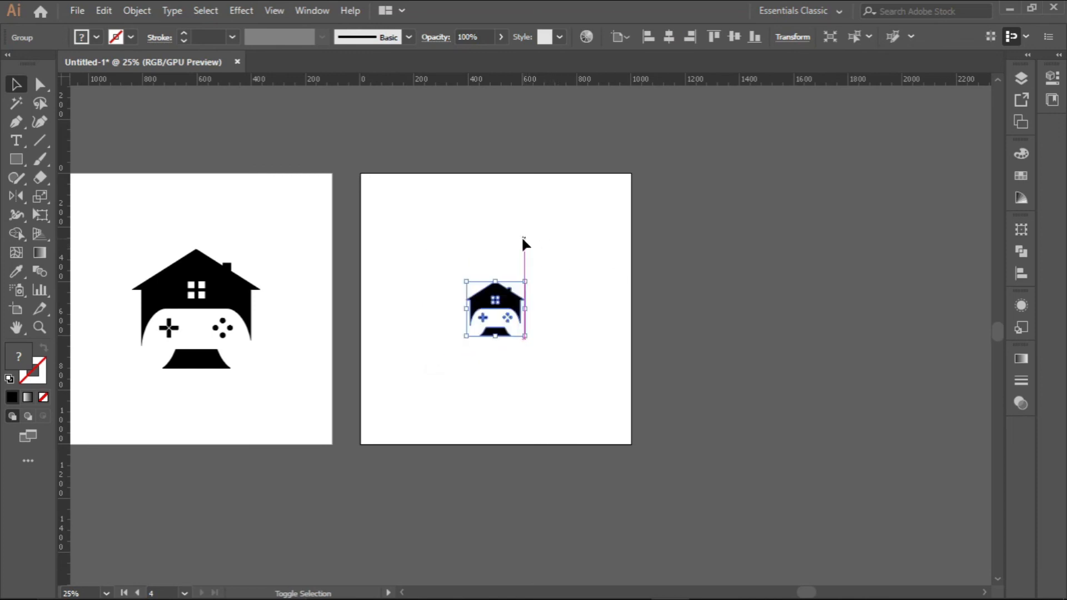
left_click_drag(516, 319, 432, 292)
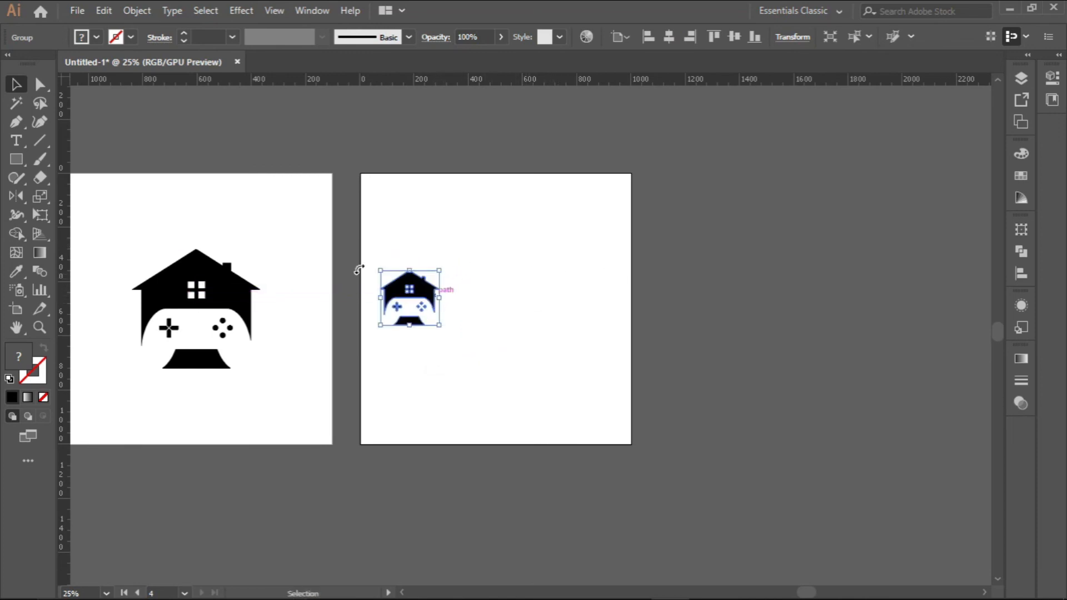
Add a single line of text just right of the small icon on the fourth artboard
left_click(13, 141)
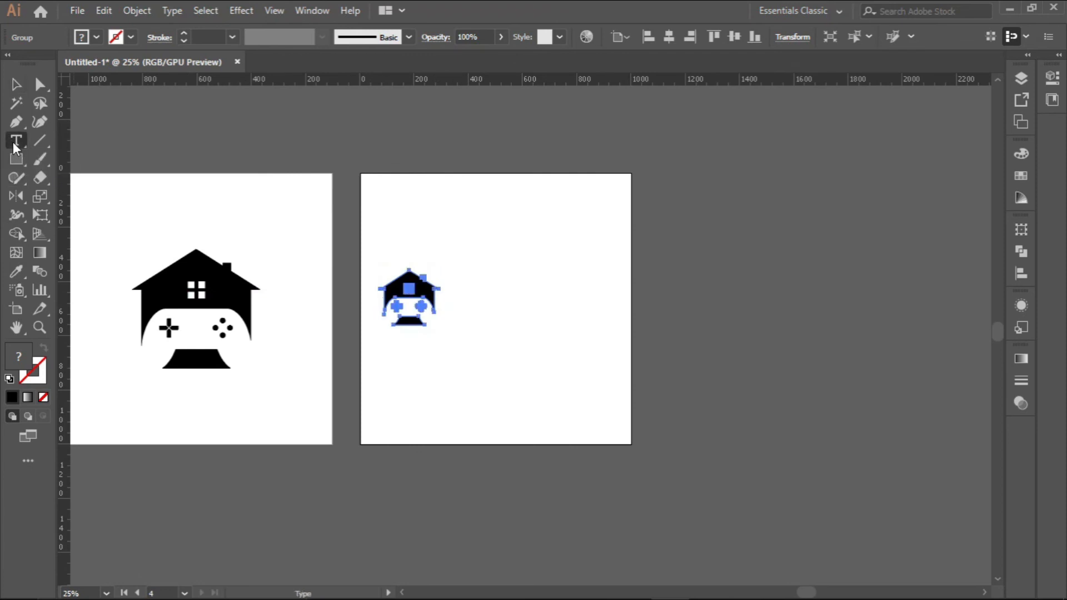
left_click(458, 295)
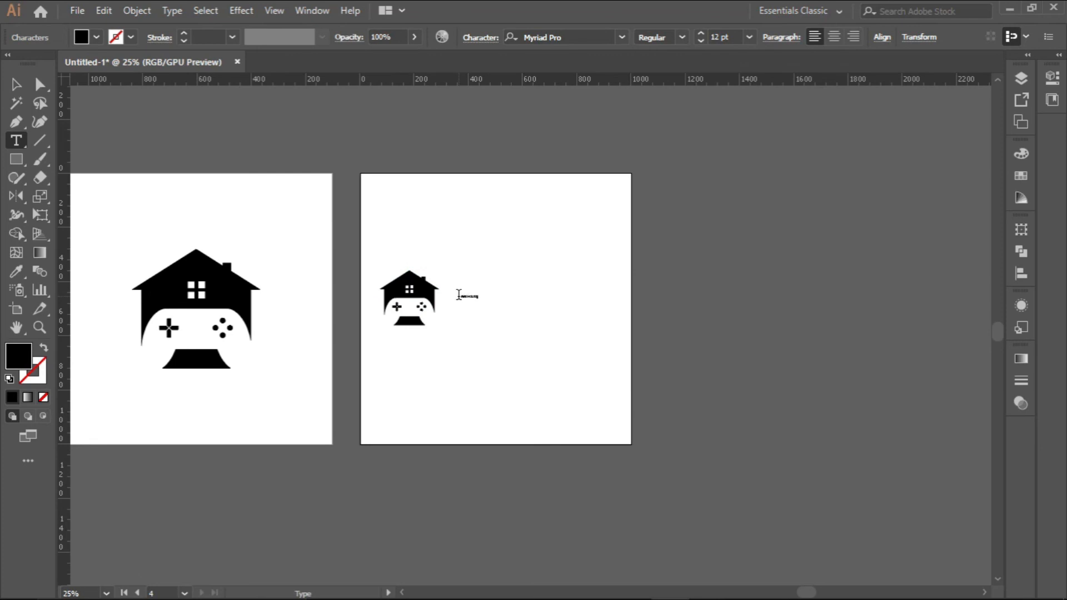
left_click(11, 89)
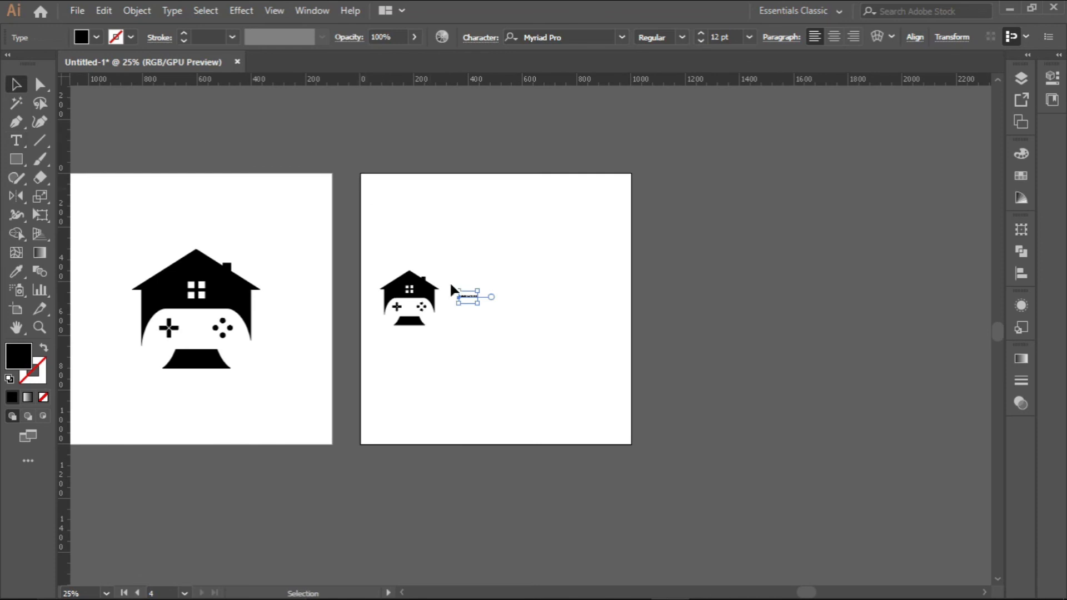
Enlarge the text beside the small icon to about 133 pt and set its font to Bombardier
left_click_drag(476, 291, 607, 294)
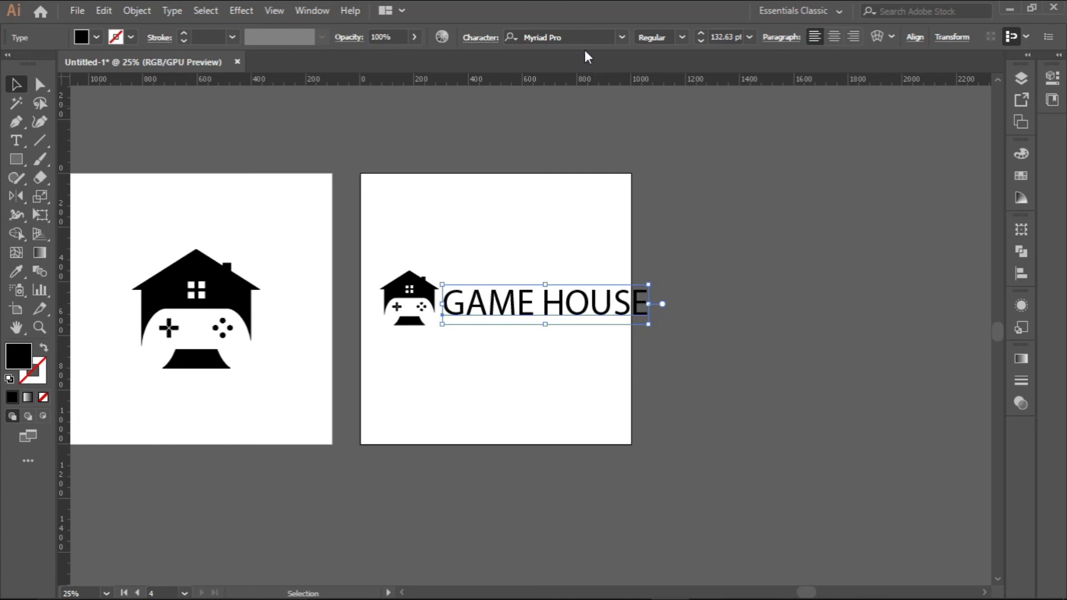
left_click(620, 36)
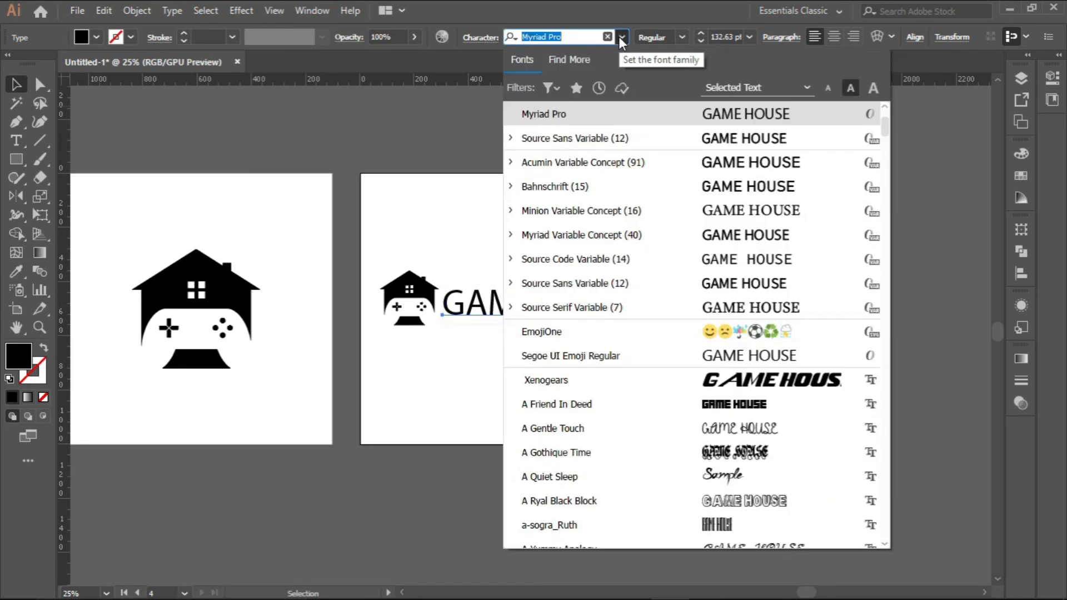
scroll(674, 337, "down", 20)
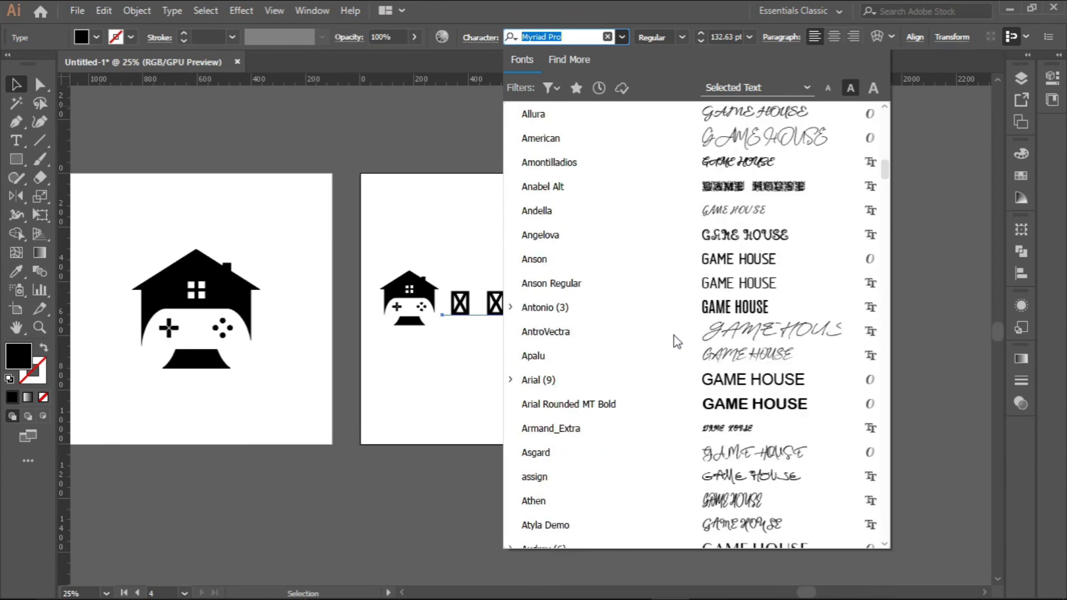
scroll(626, 343, "up", 2)
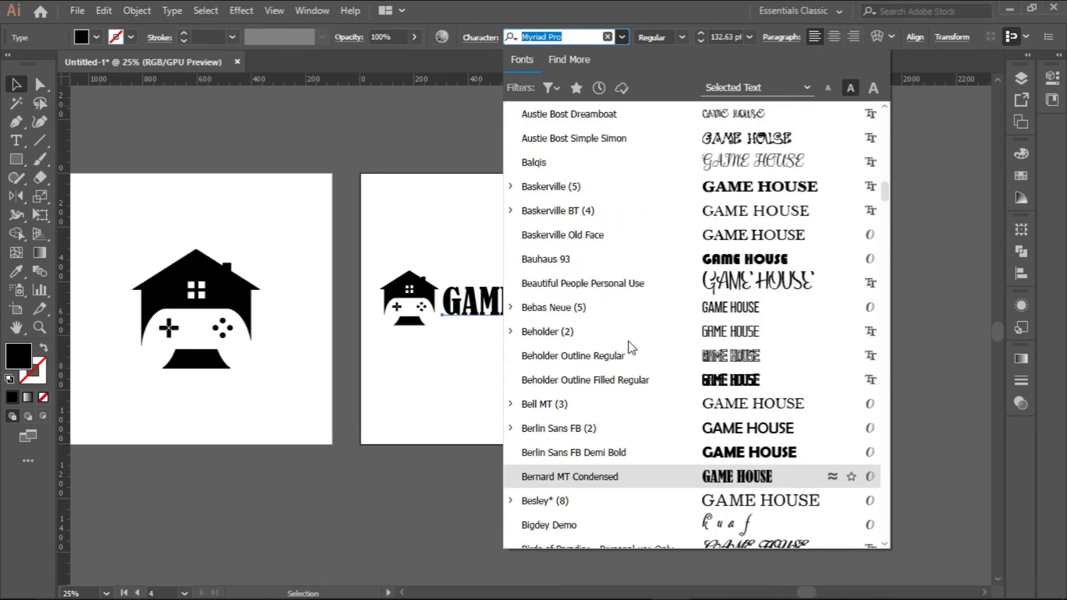
scroll(626, 344, "down", 4)
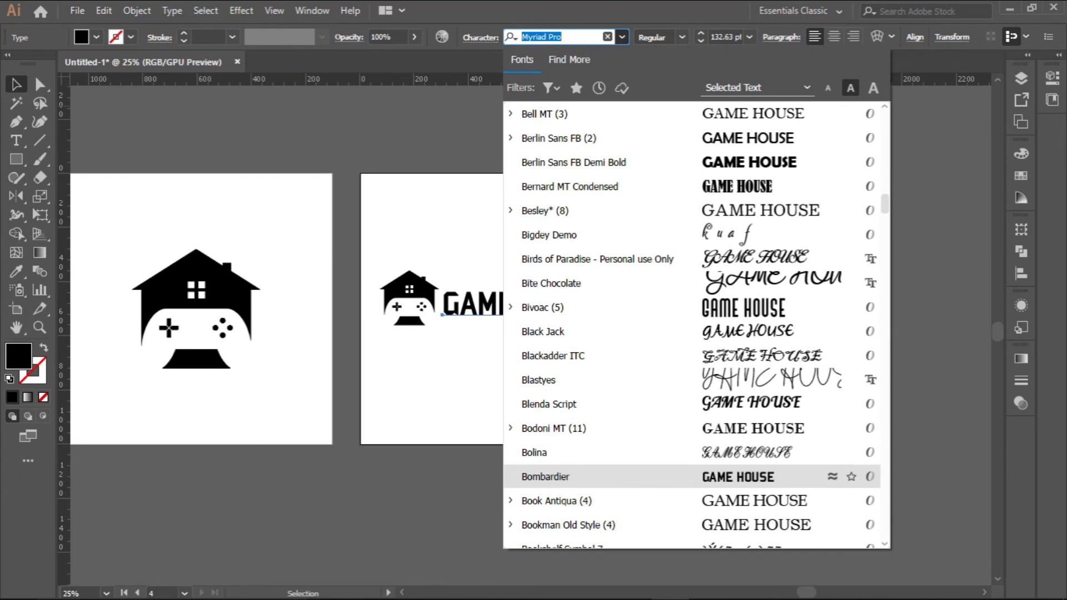
left_click(611, 476)
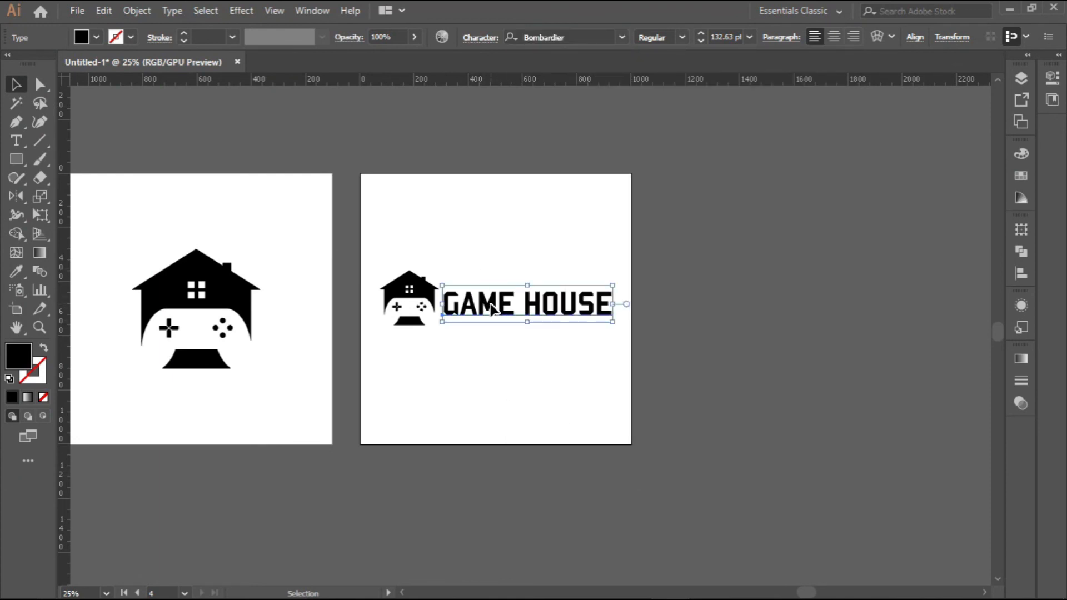
Duplicate the GAME HOUSE text directly below itself and change the copy's wording to LOGO
scroll(492, 309, "up", 2)
left_click_drag(499, 310, 538, 350)
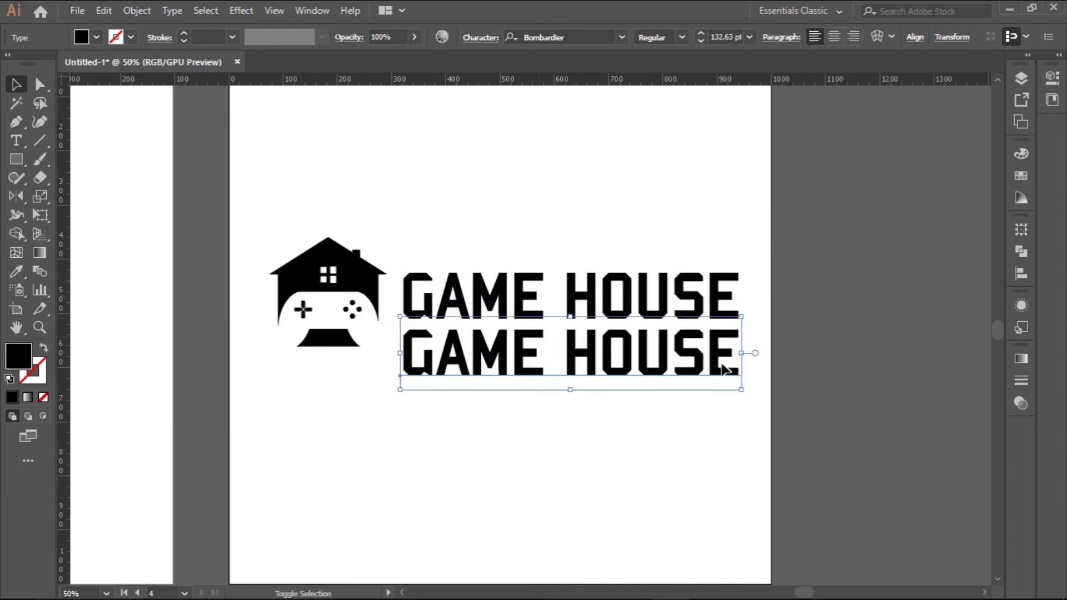
double_click(718, 366)
key("ctrl+a")
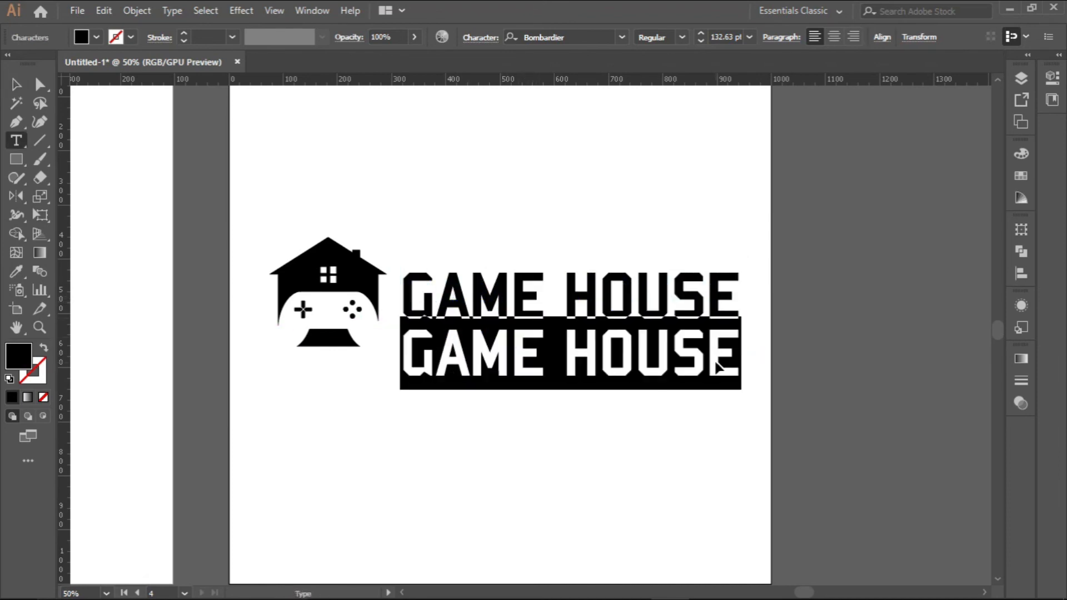
type("LOGO")
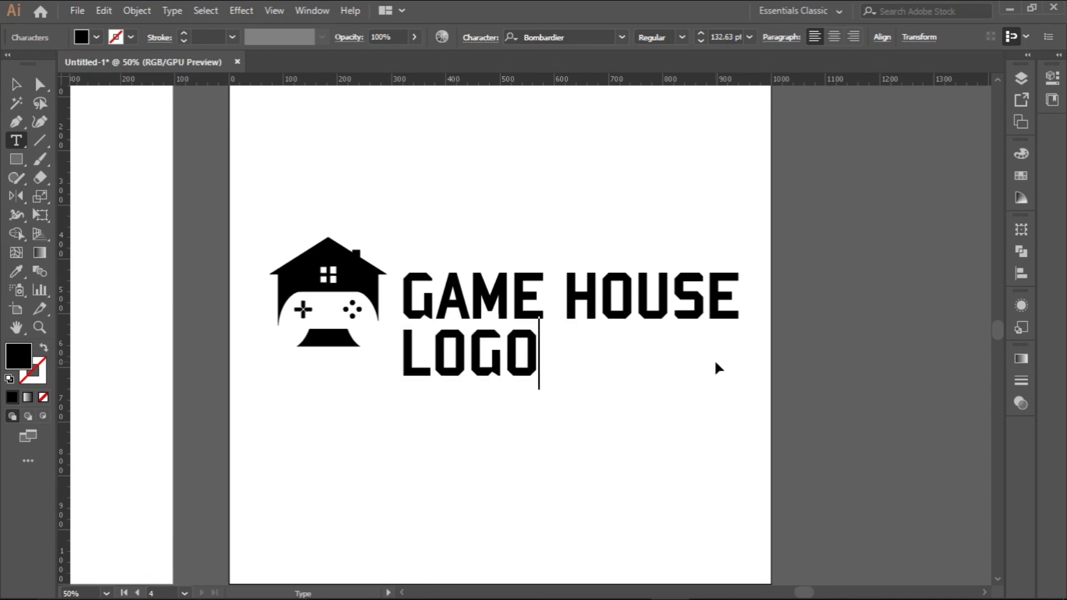
left_click(22, 79)
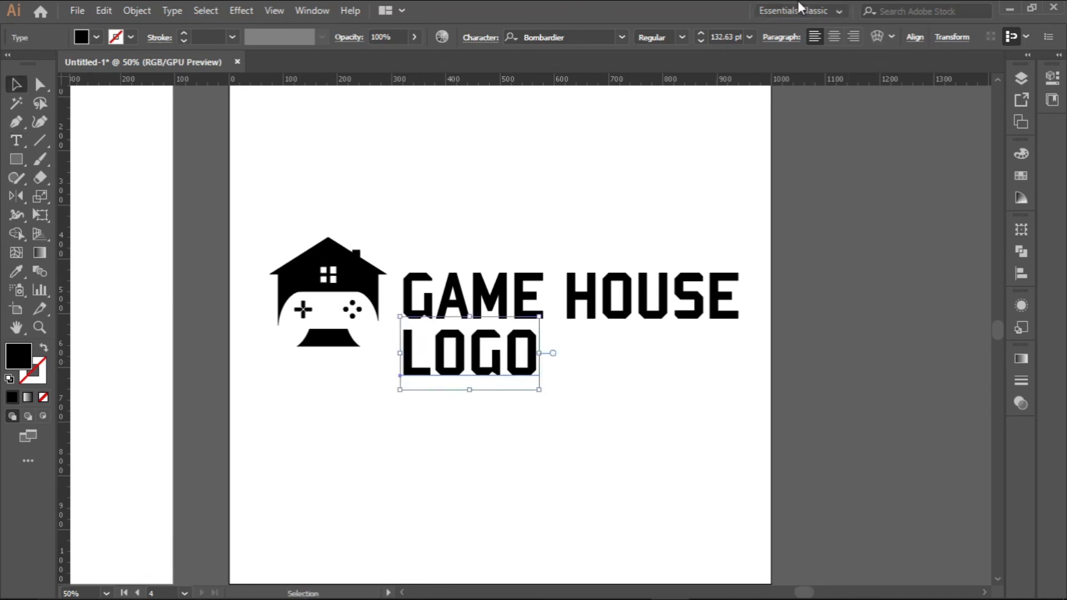
Set the LOGO text to Arial, scale it down to about 47 pt and place it centered beneath GAME HOUSE
left_click(625, 38)
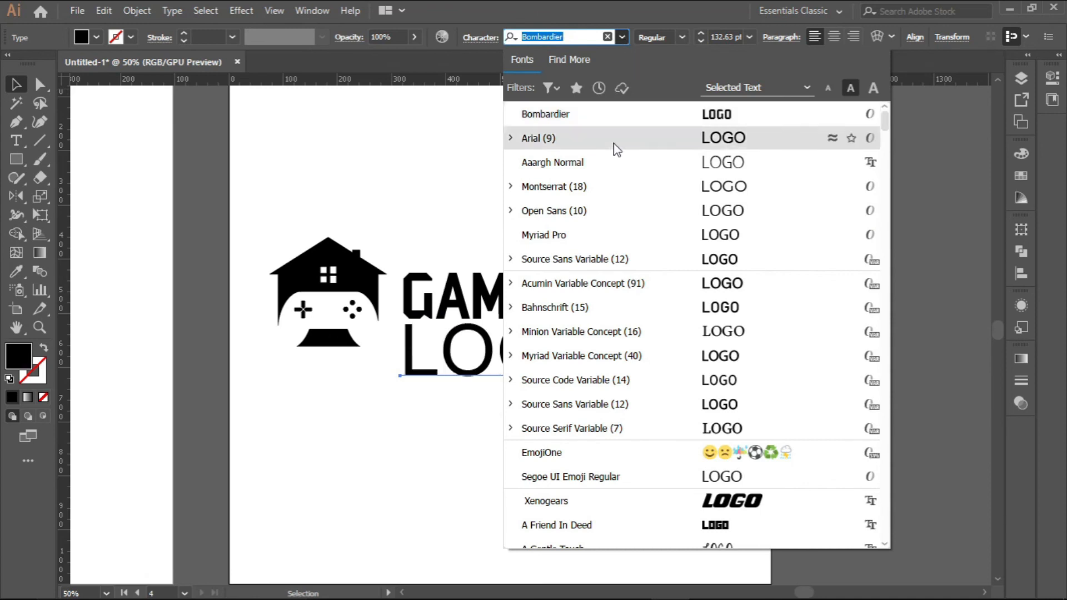
left_click(616, 149)
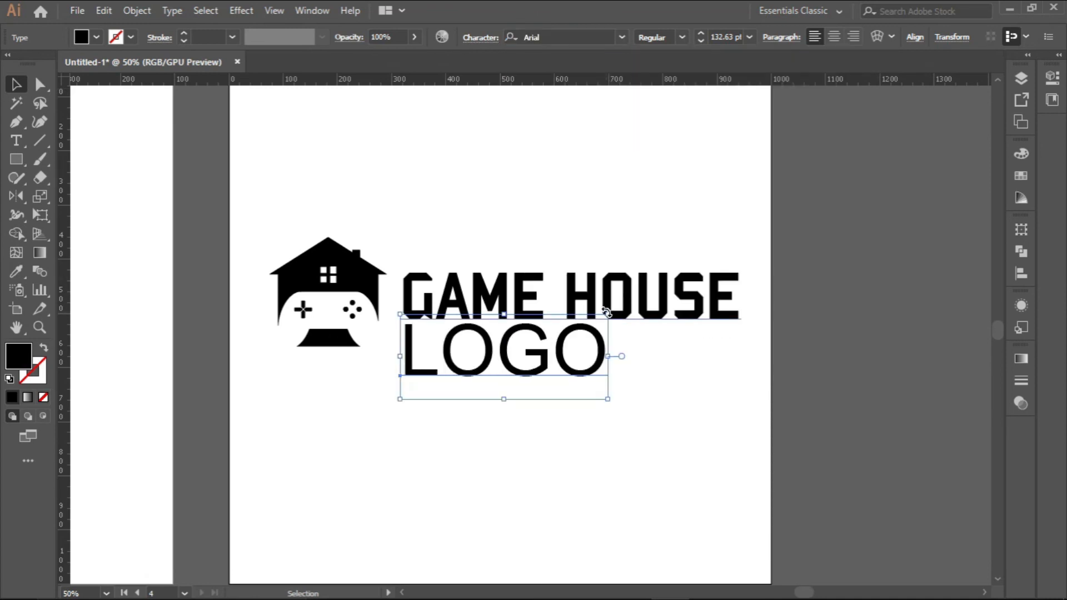
left_click_drag(551, 314, 544, 311)
left_click_drag(531, 361, 593, 349)
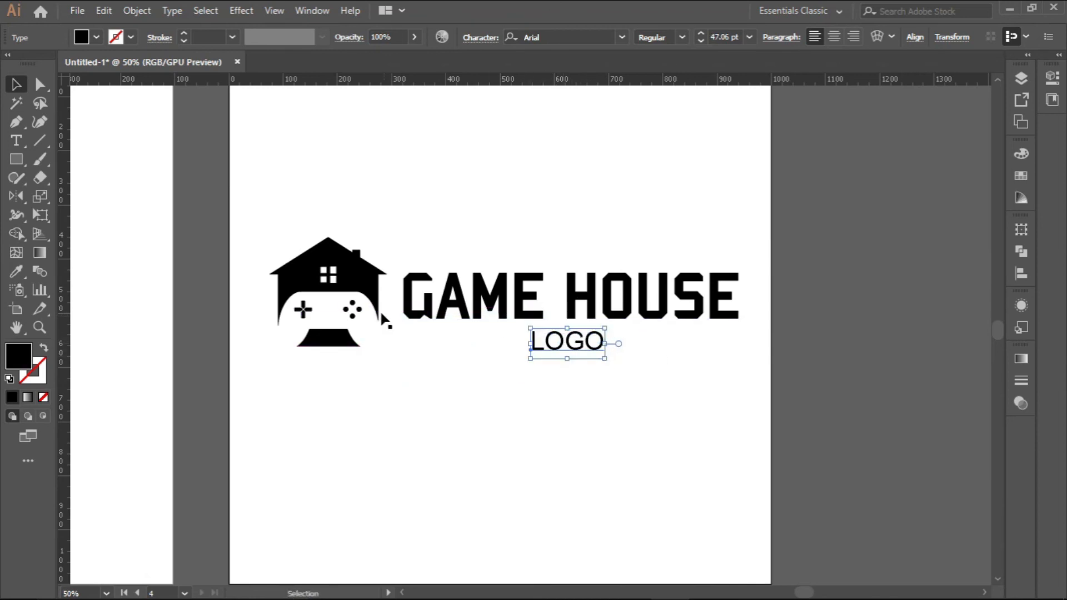
Move the small house icon down about 25 px to line it up vertically with the two text lines
mouse_move(359, 276)
left_mouse_down()
mouse_move(360, 298)
mouse_move(367, 288)
left_mouse_up()
scroll(457, 339, "down", 1)
left_click(952, 326)
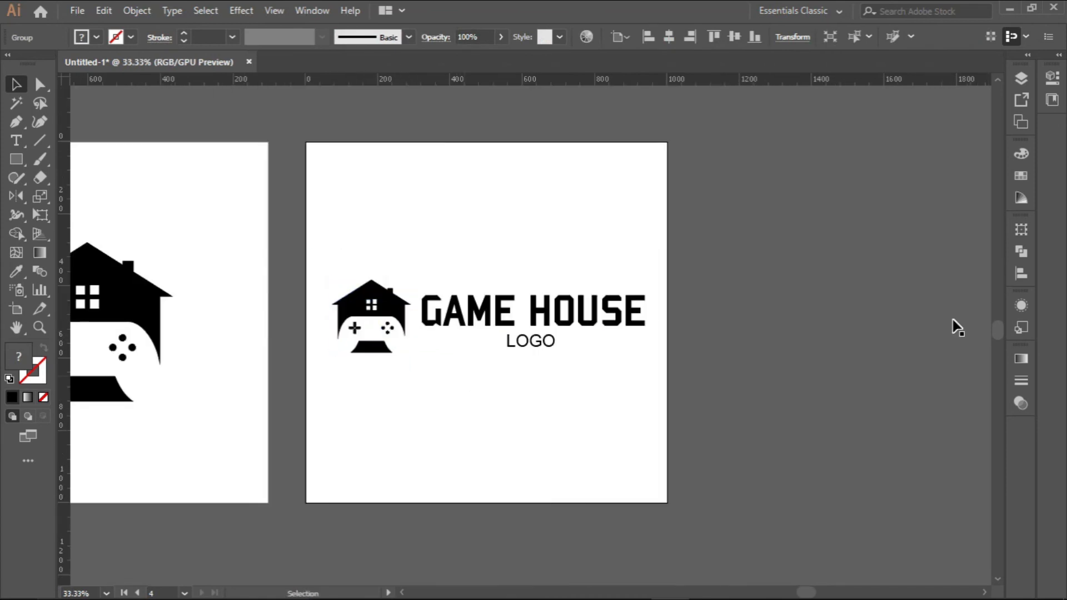
scroll(479, 325, "up", 1)
left_click(481, 323)
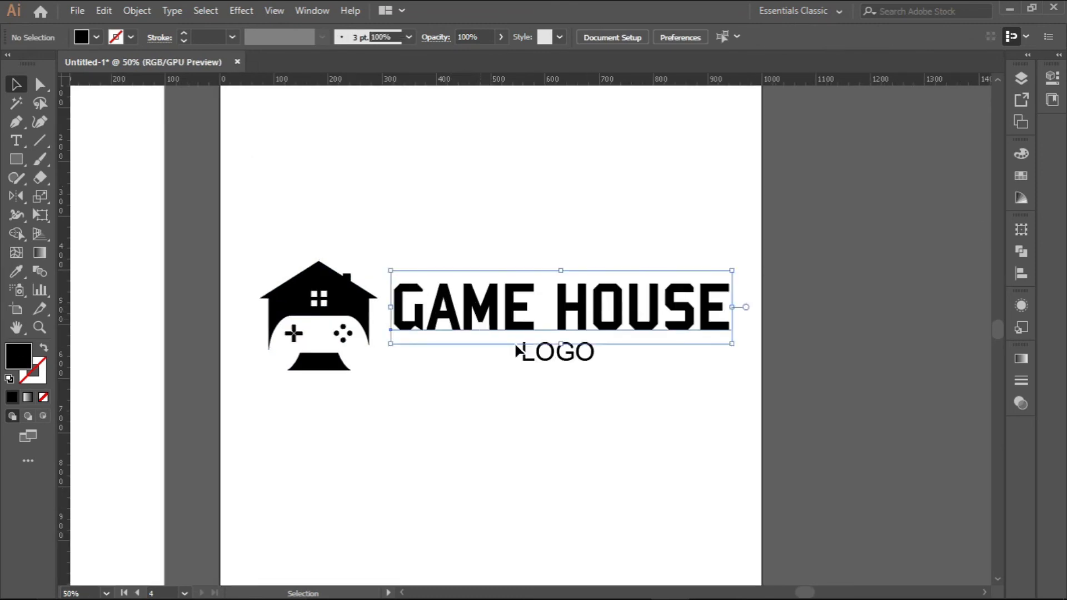
left_click(522, 352)
scroll(439, 367, "down", 1)
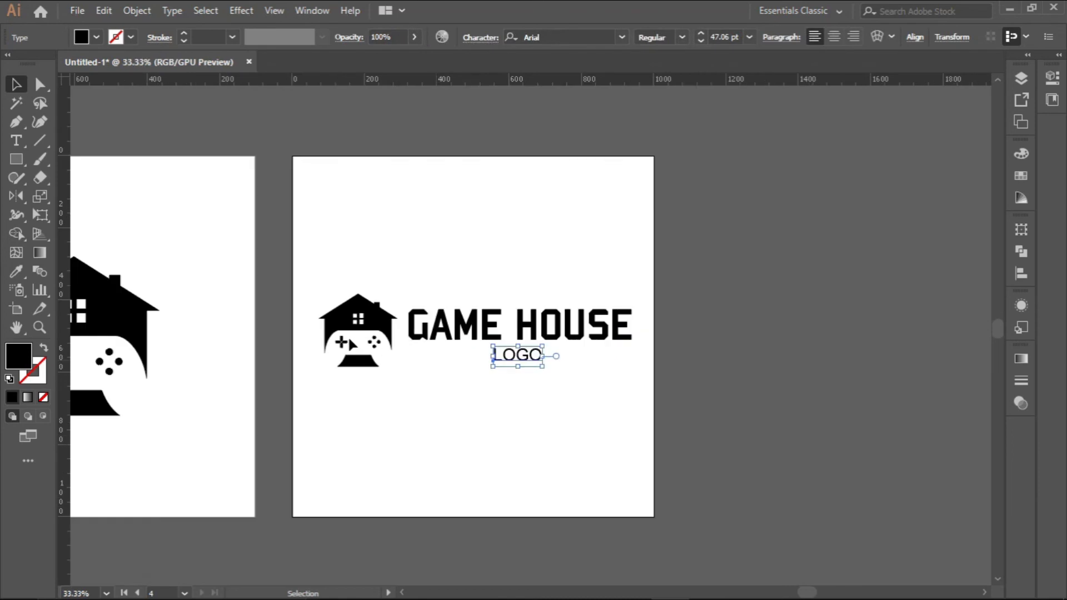
Group the icon with both text lines and center the group horizontally and vertically on the fourth artboard
left_click_drag(310, 281, 611, 376)
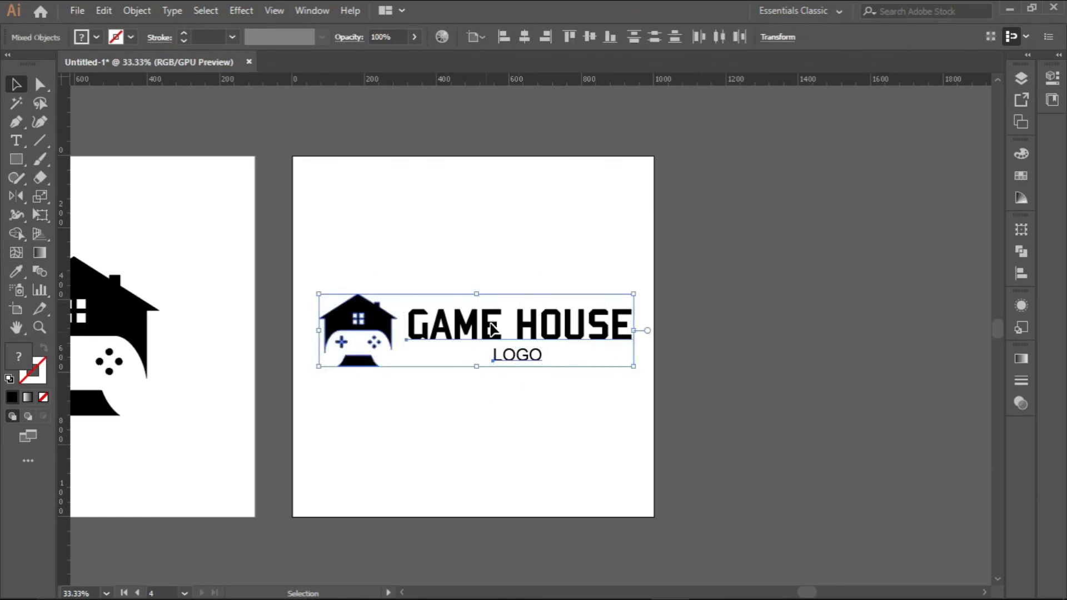
key("a")
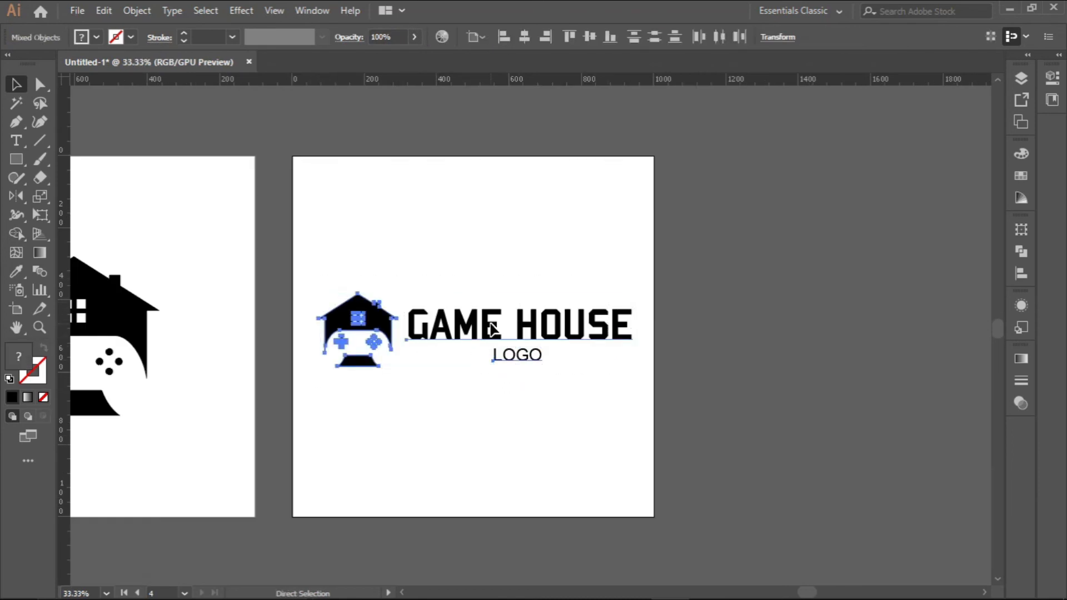
key("ctrl+g")
key("v")
left_click(524, 37)
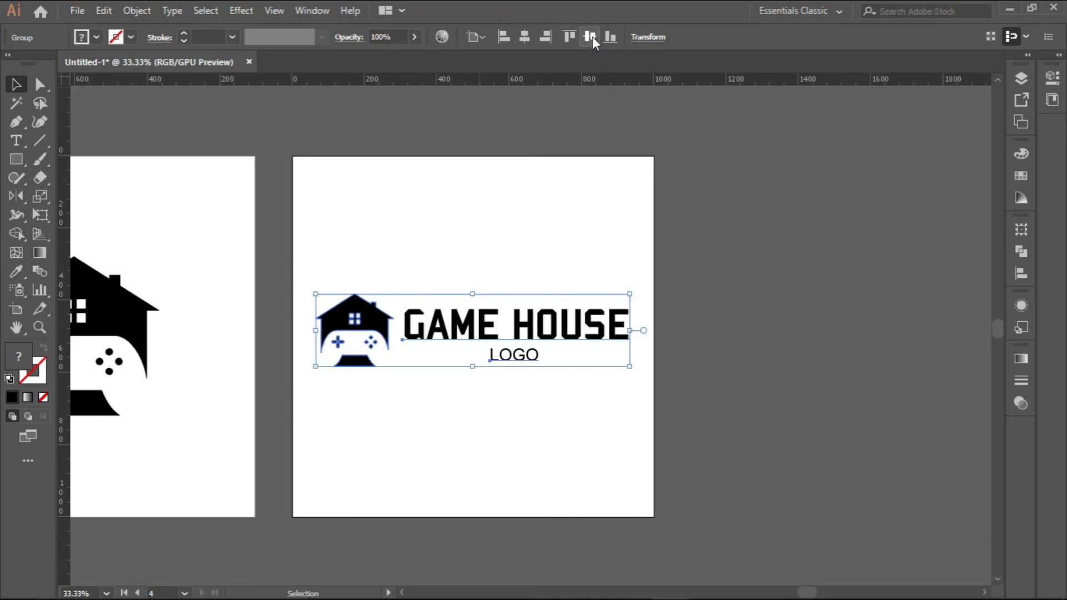
left_click(589, 36)
left_click(660, 290)
Duplicate the fourth artboard with its logo and place the copy beside it as a fifth artboard
left_click_drag(659, 290, 445, 276)
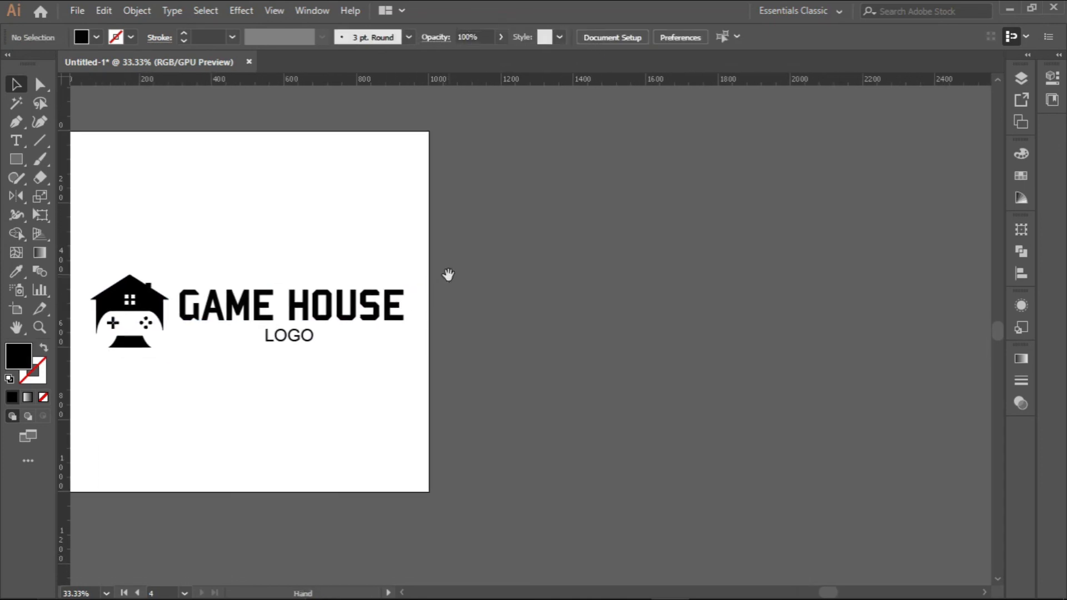
left_click(16, 310)
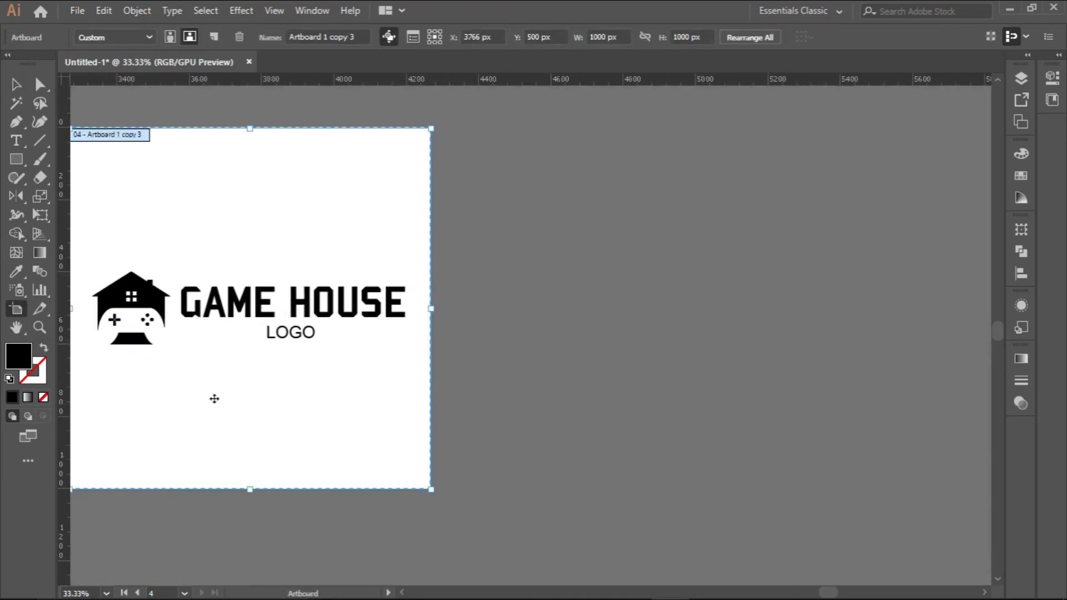
left_click_drag(218, 394, 616, 389)
key("v")
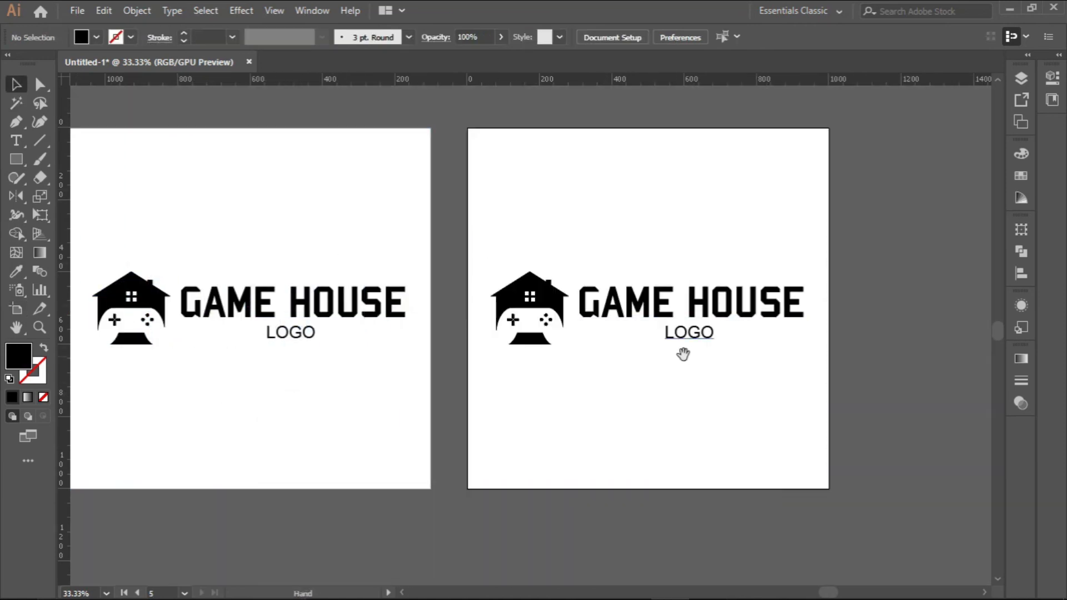
Ungroup the logo on the fifth artboard and stack it, with the icon enlarged to about 305 px wide above the two centered text lines
left_click_drag(614, 333, 452, 322)
left_click_drag(409, 293, 537, 155)
right_click(436, 272)
left_click(484, 411)
left_click(412, 306)
left_click_drag(564, 300, 461, 315)
left_click(479, 336)
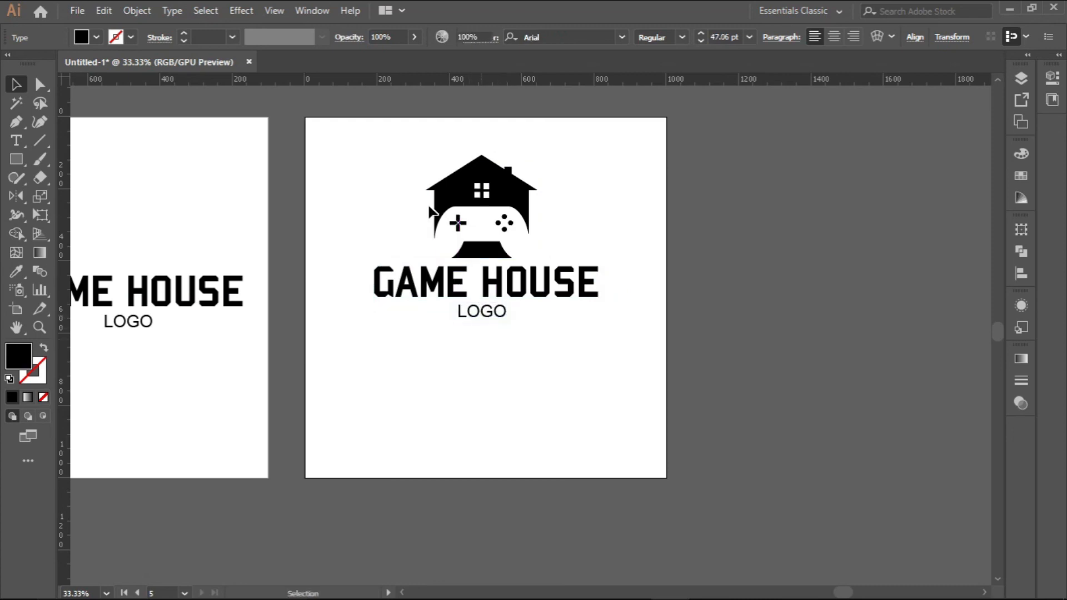
Group the stacked icon and text lines and center the group vertically on the fifth artboard
left_click_drag(405, 150, 565, 326)
right_click(507, 238)
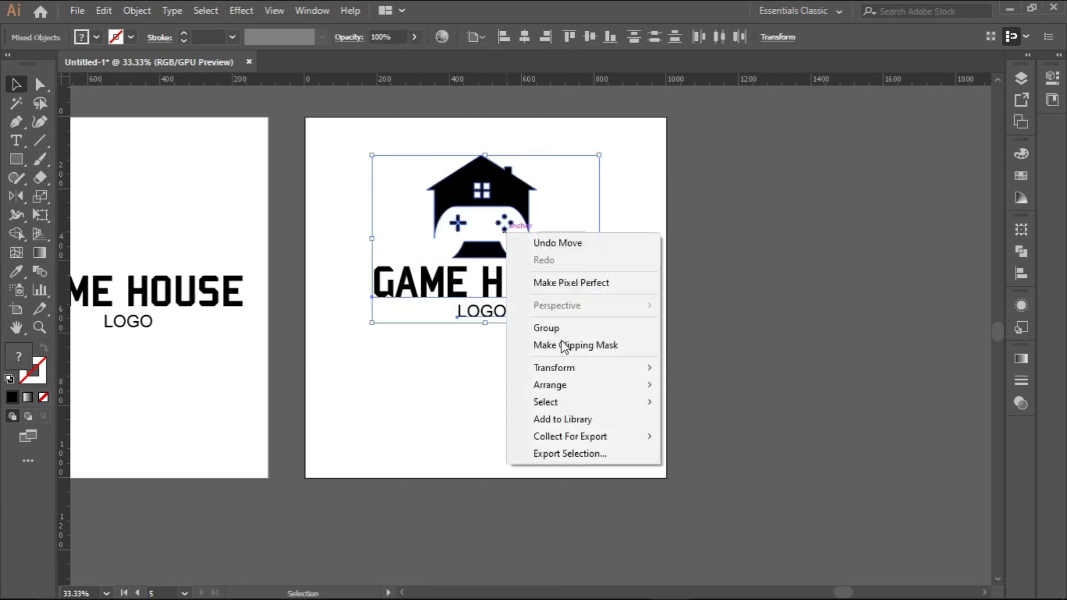
left_click(567, 331)
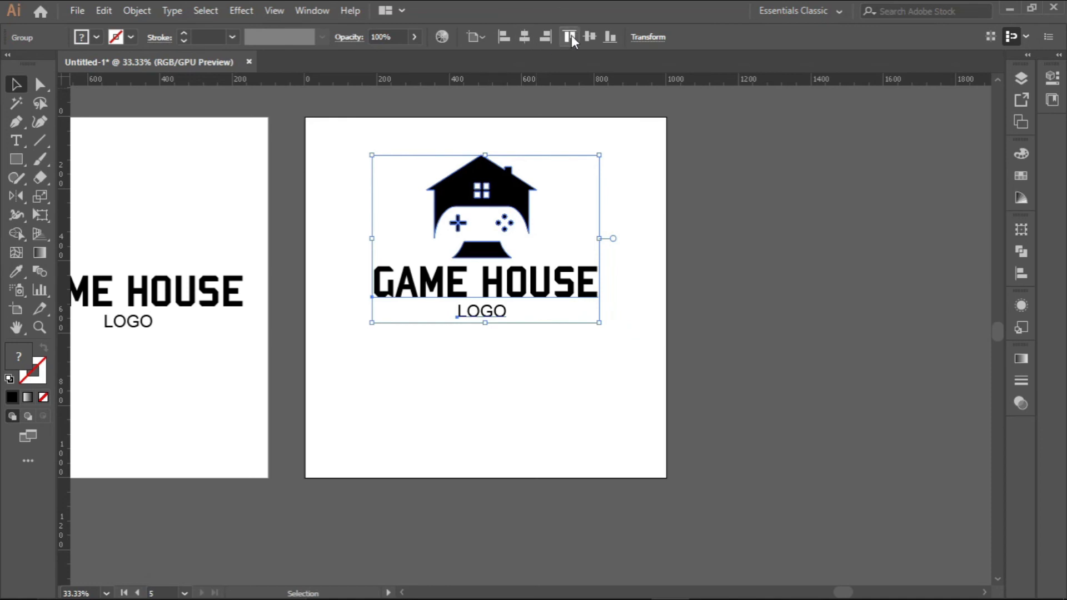
left_click(589, 37)
scroll(499, 333, "down", 1)
left_click(526, 405)
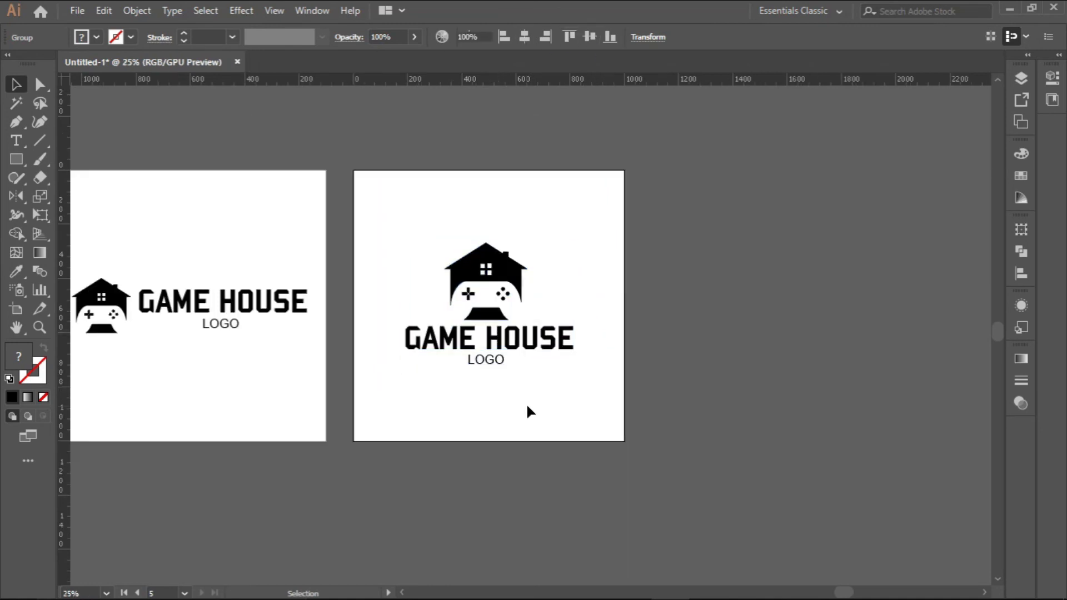
scroll(500, 339, "up", 1)
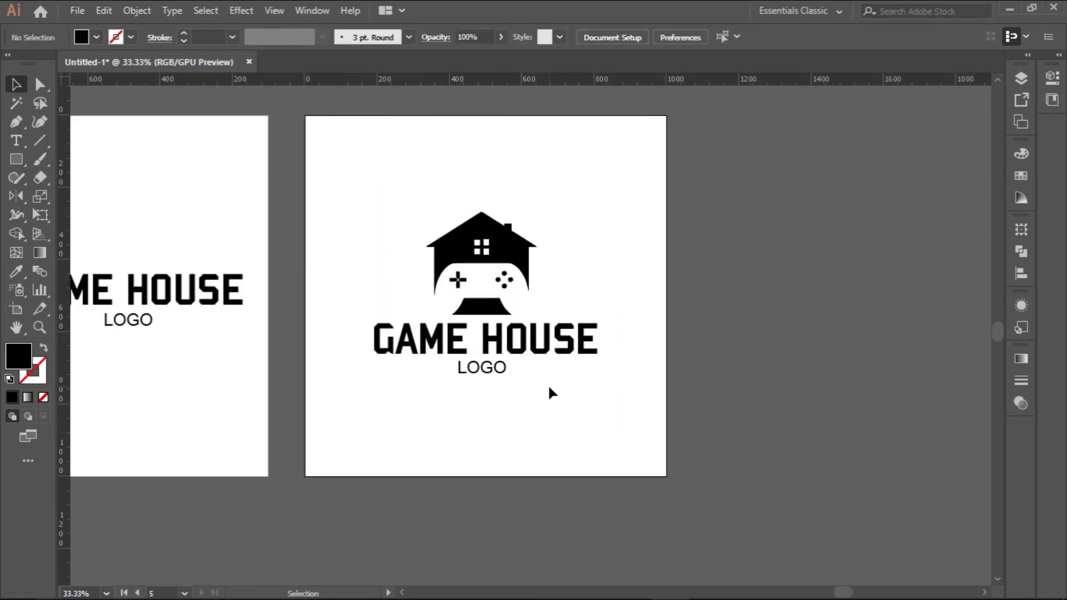